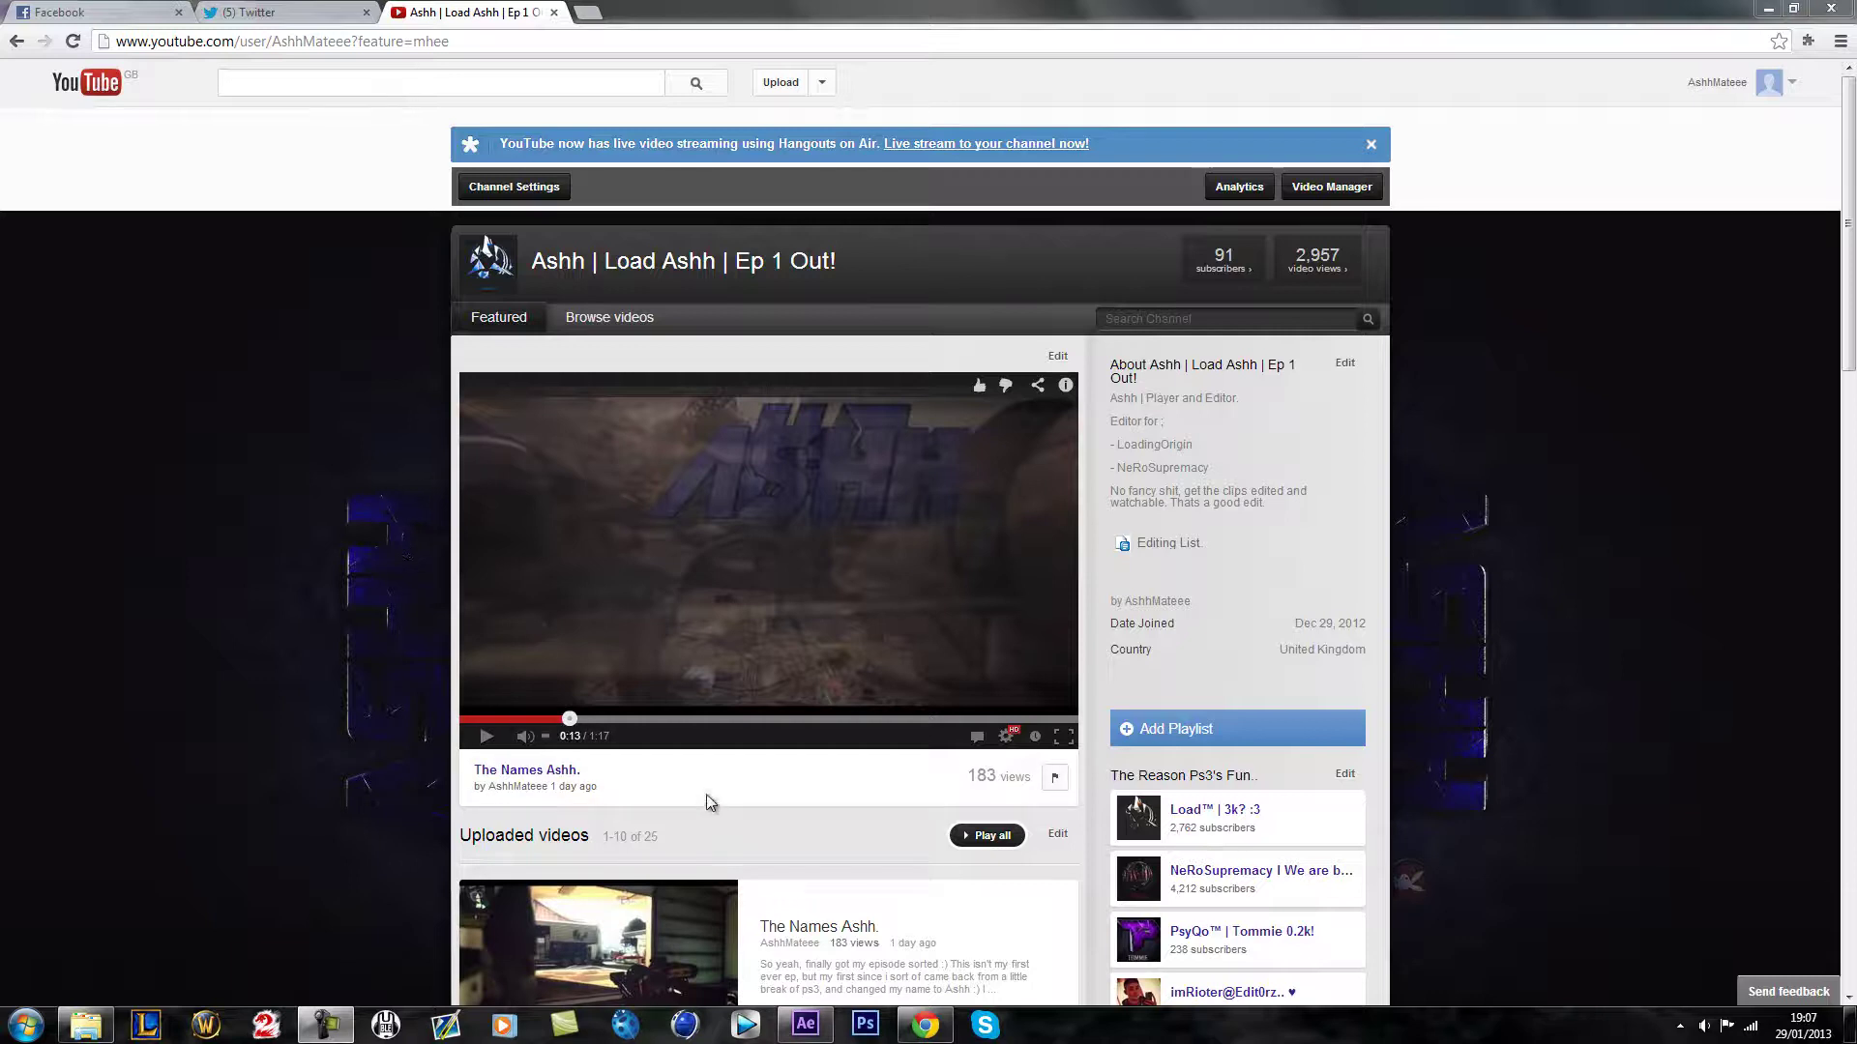
# Step: Play and pause short sections of the channel's featured video to examine its editing effects
pyautogui.click(696, 573)
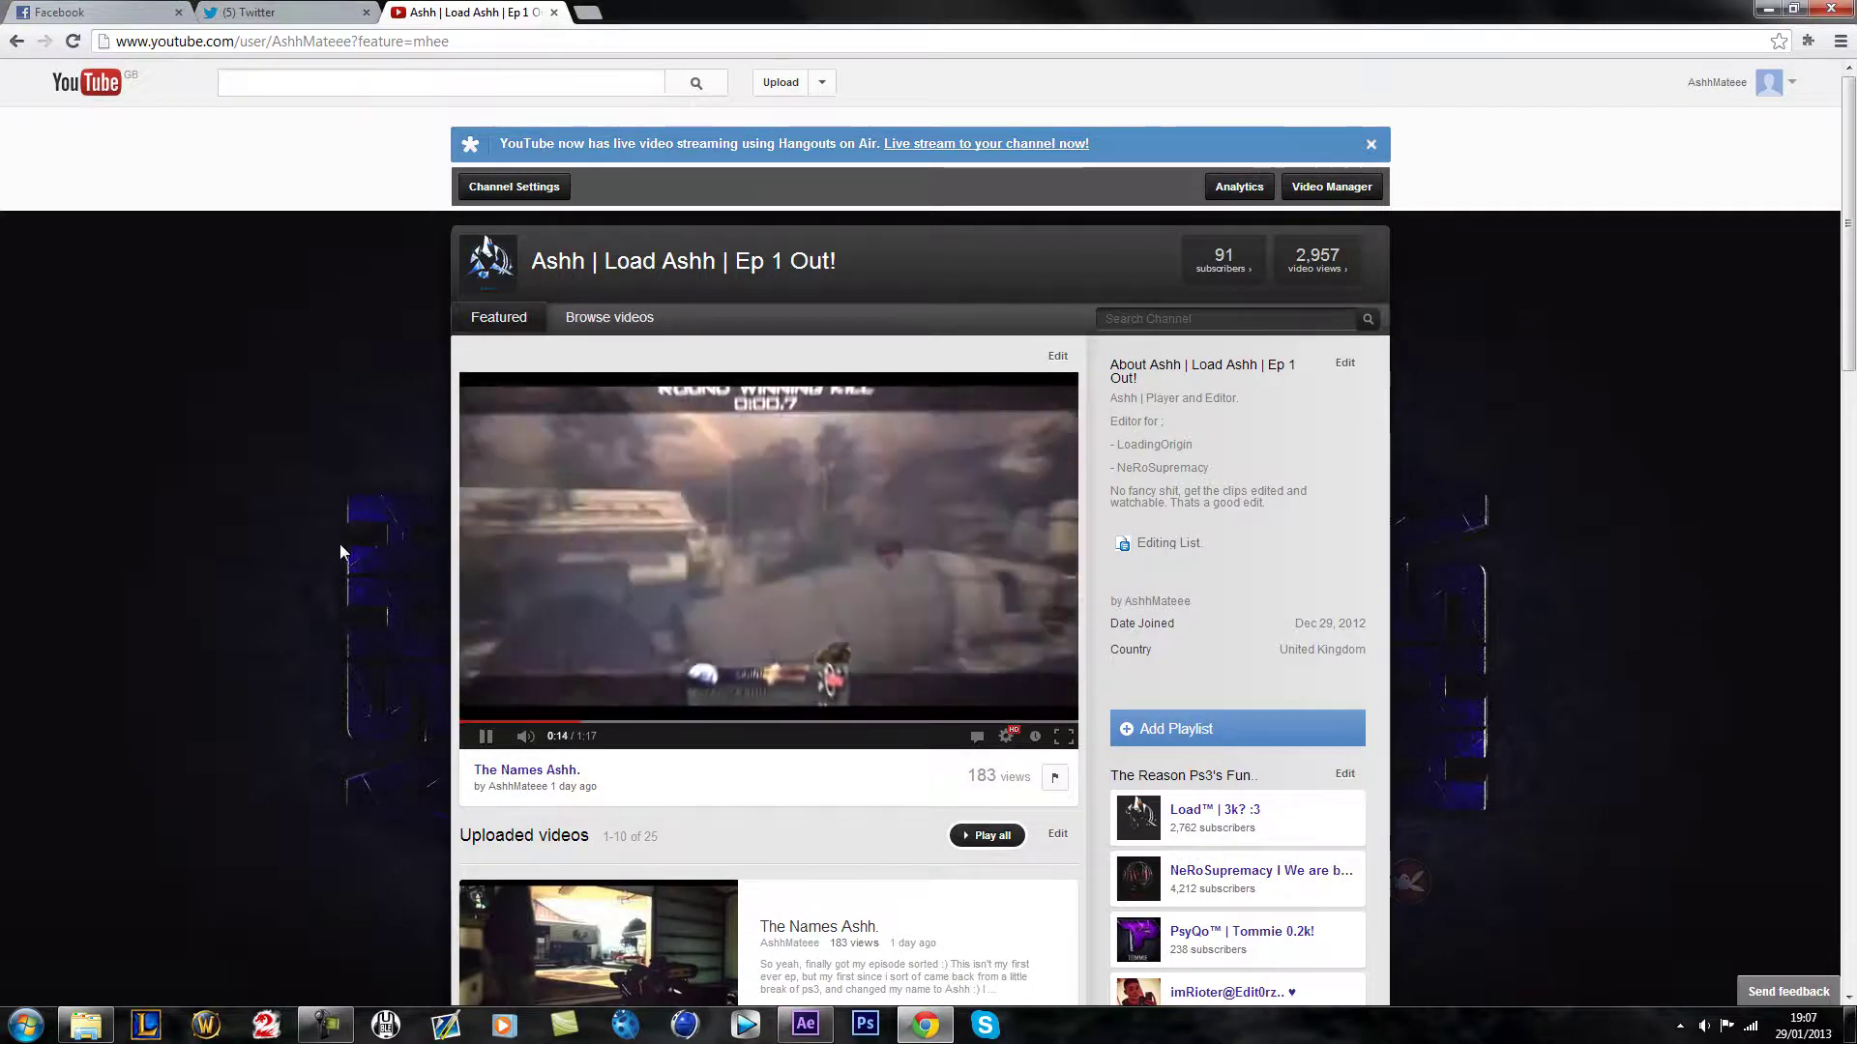
pyautogui.click(758, 554)
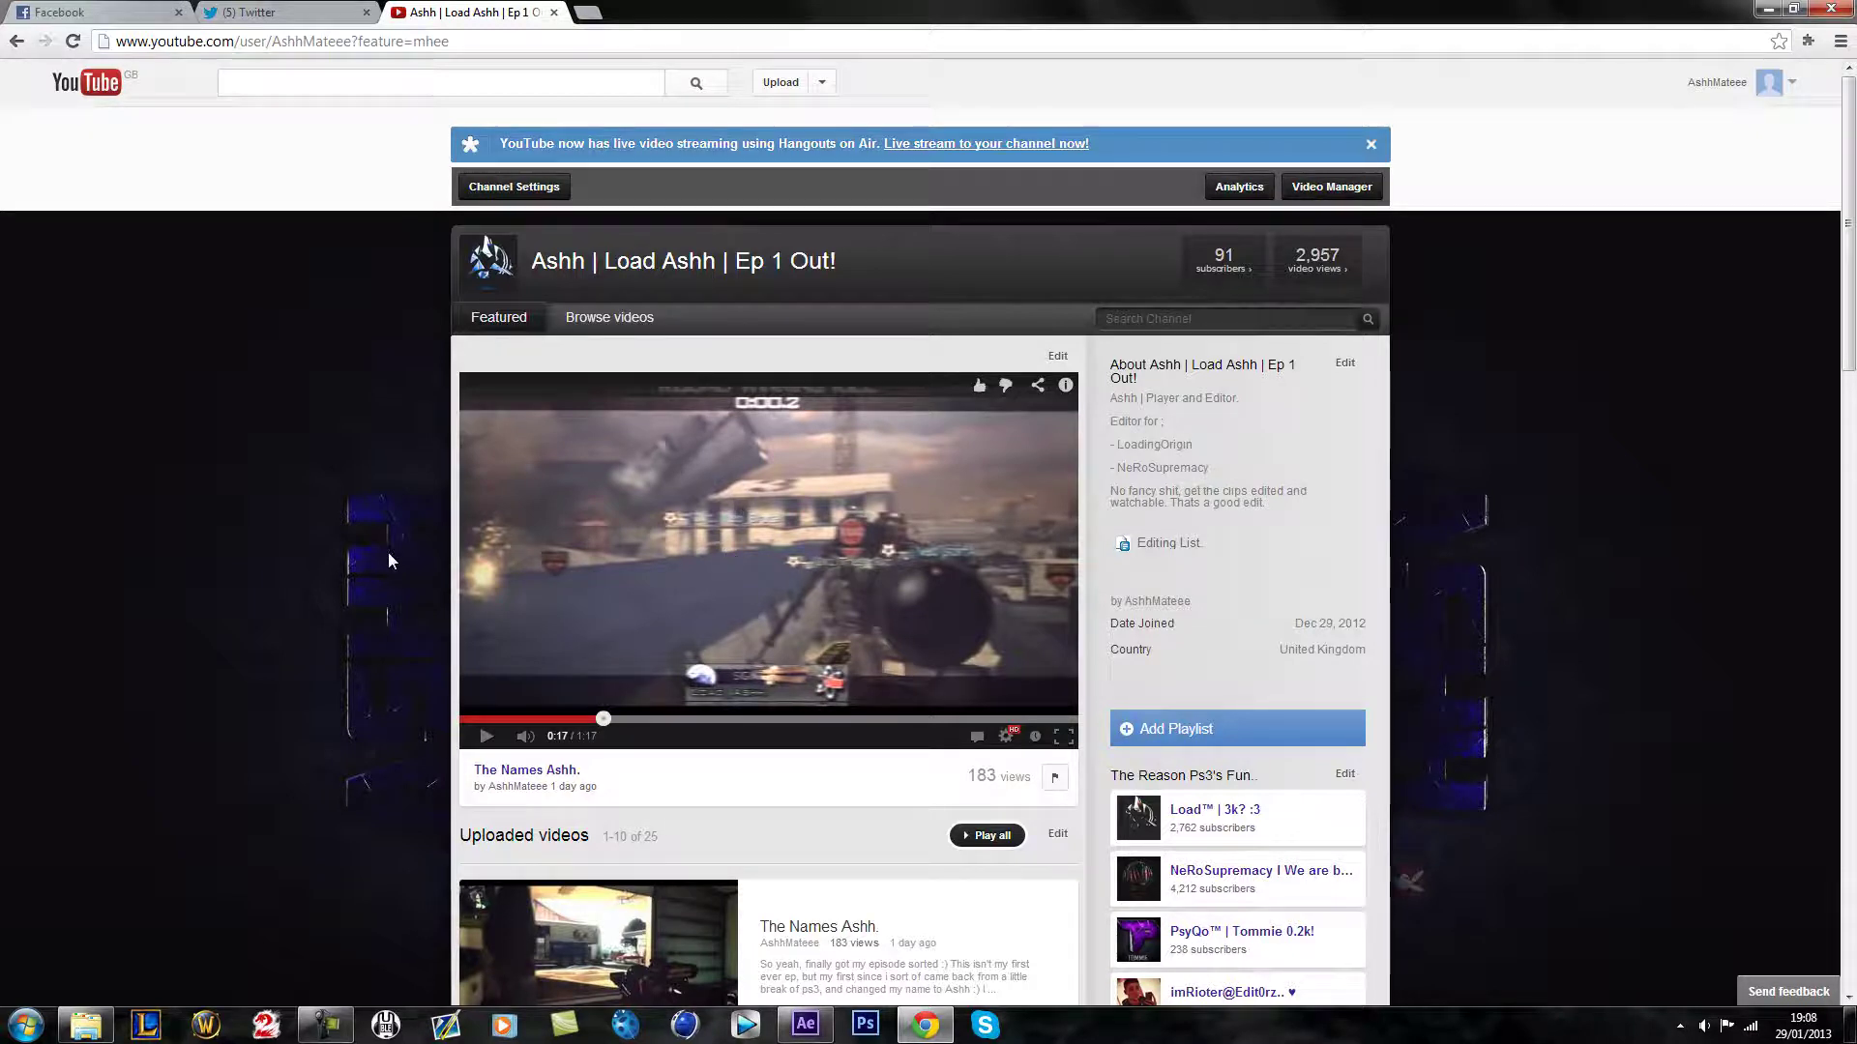
pyautogui.click(711, 566)
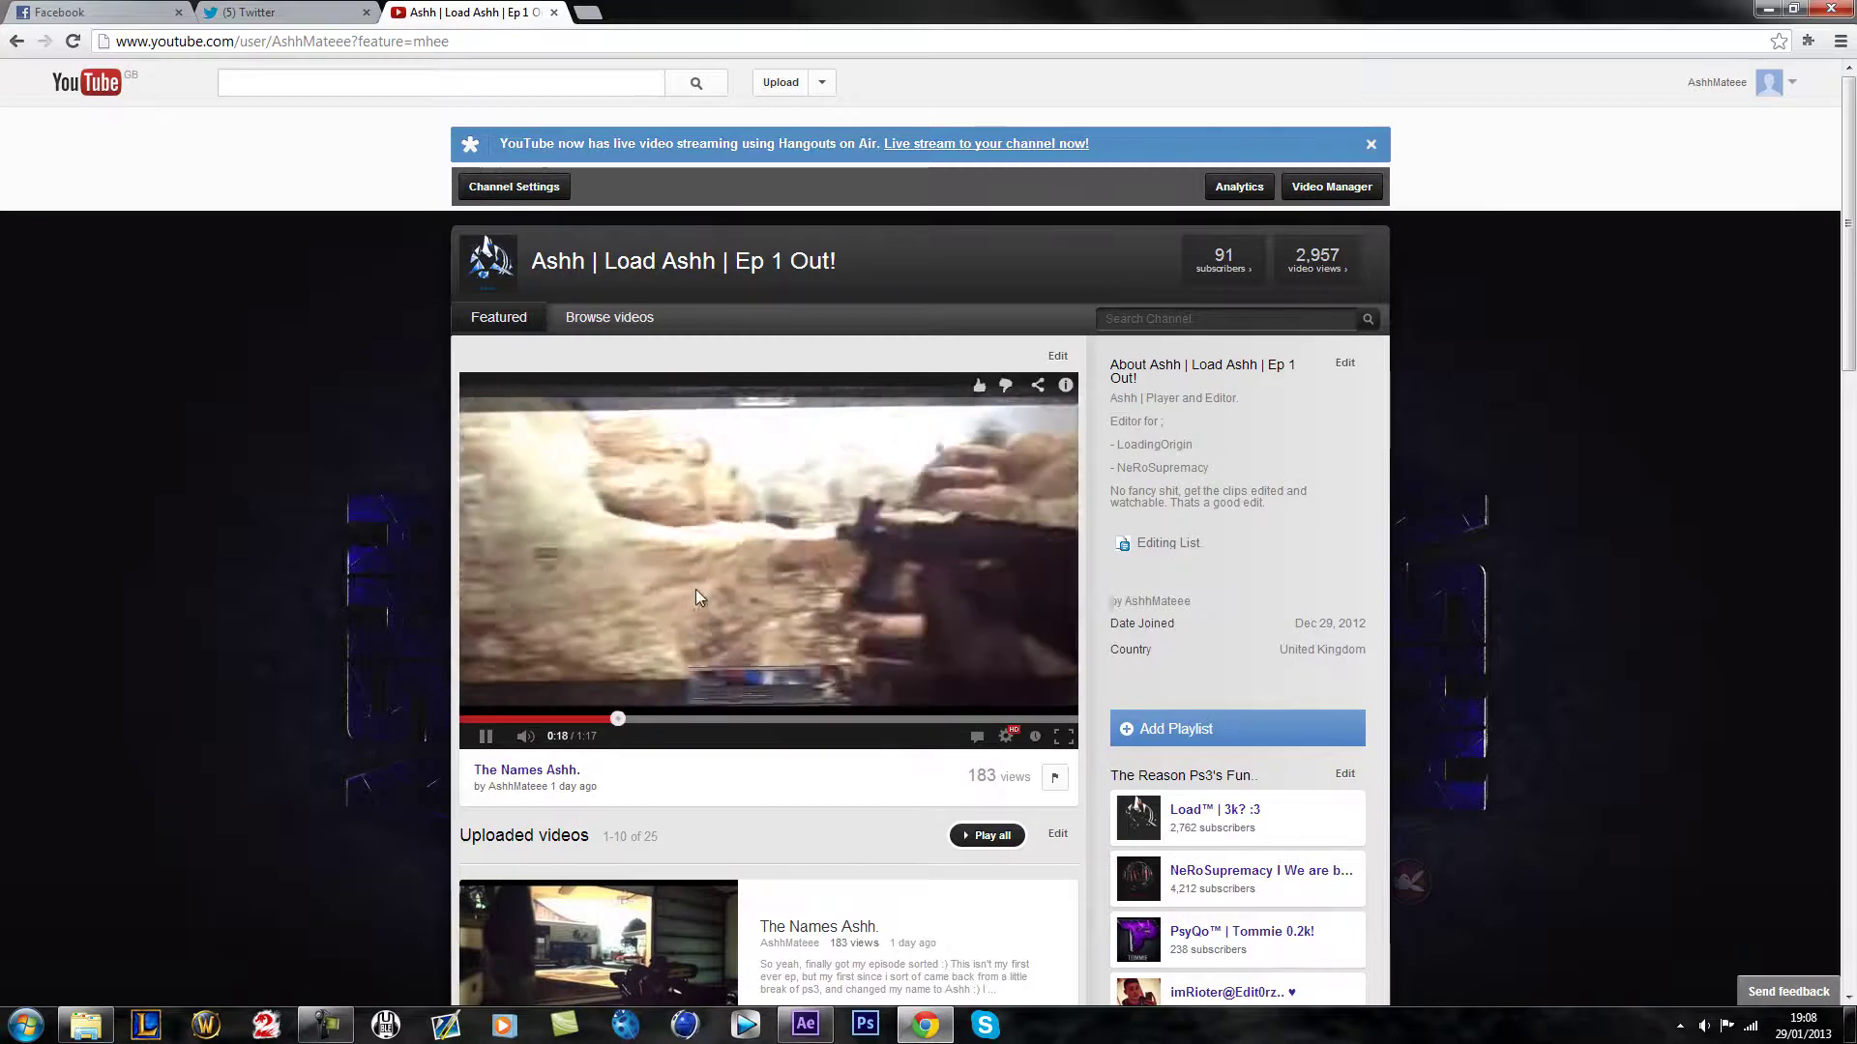
pyautogui.click(611, 605)
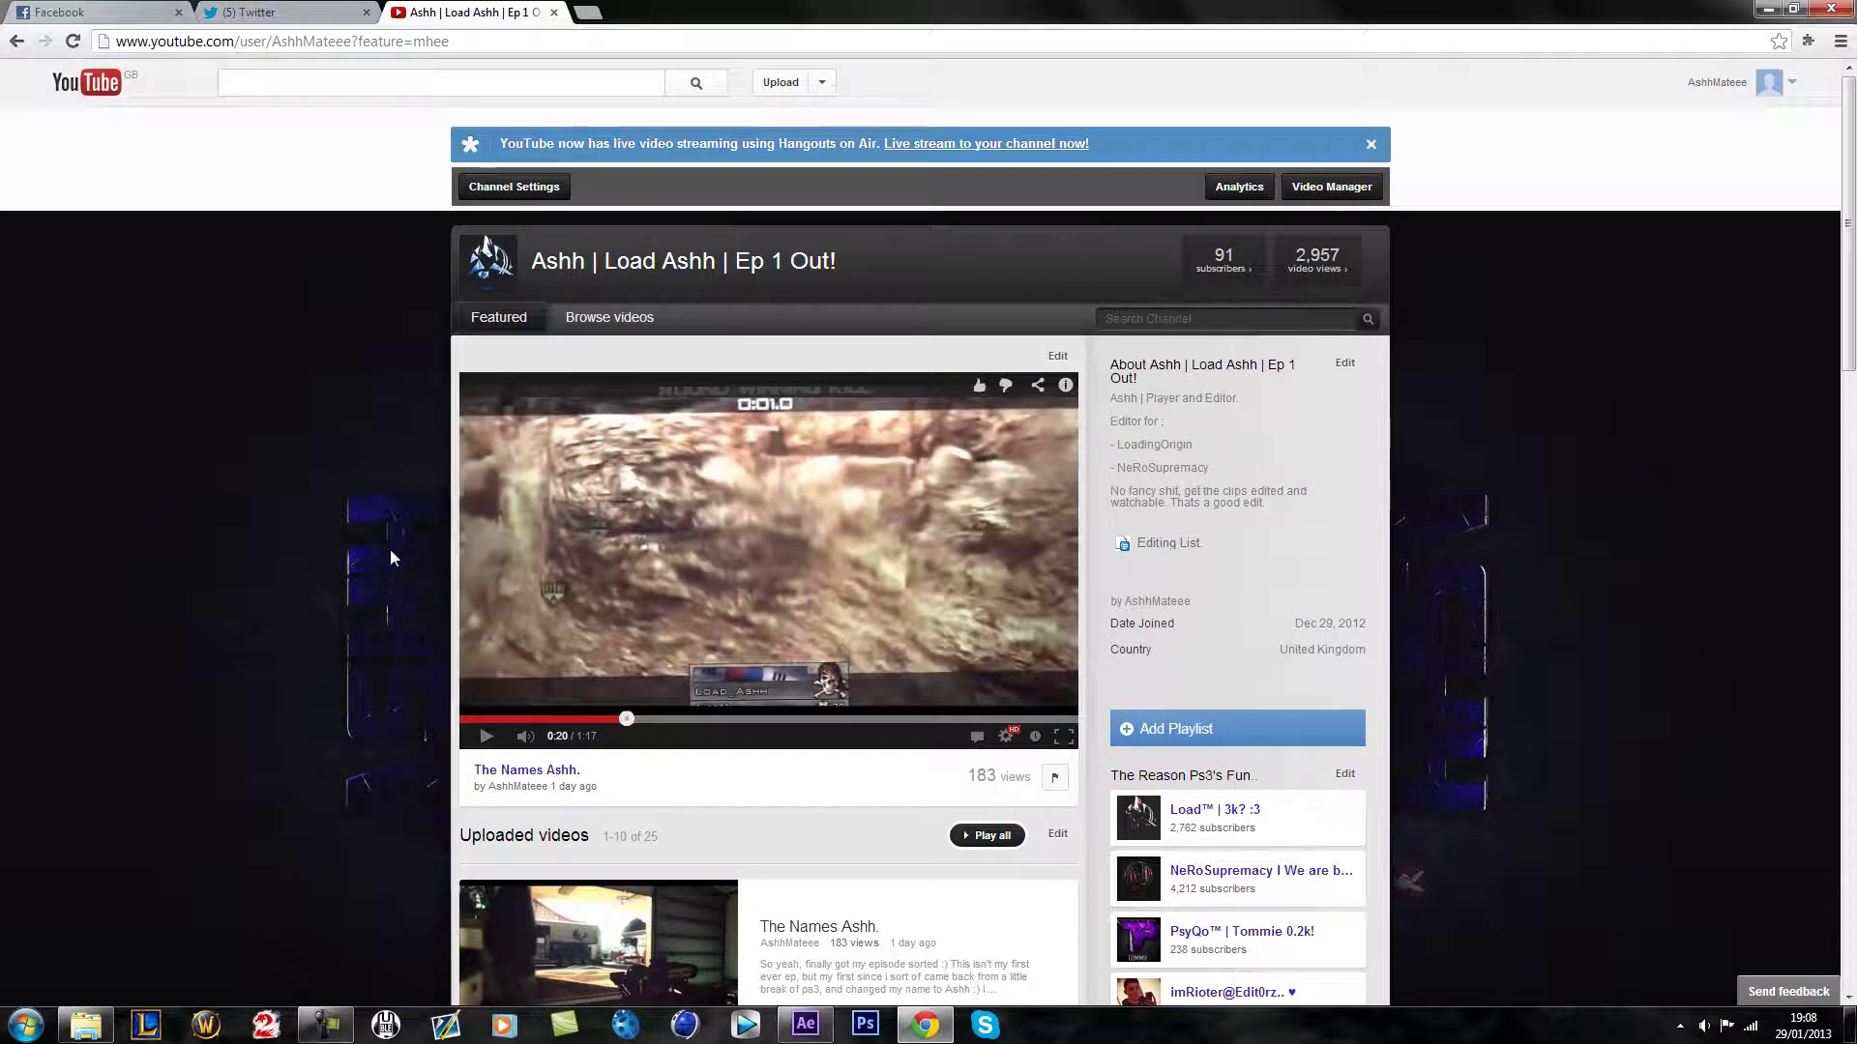
# Step: Switch to After Effects and create a new composition named Comp 1 with the Ash preset
pyautogui.click(826, 1025)
pyautogui.click(413, 324)
pyautogui.click(96, 30)
pyautogui.click(106, 48)
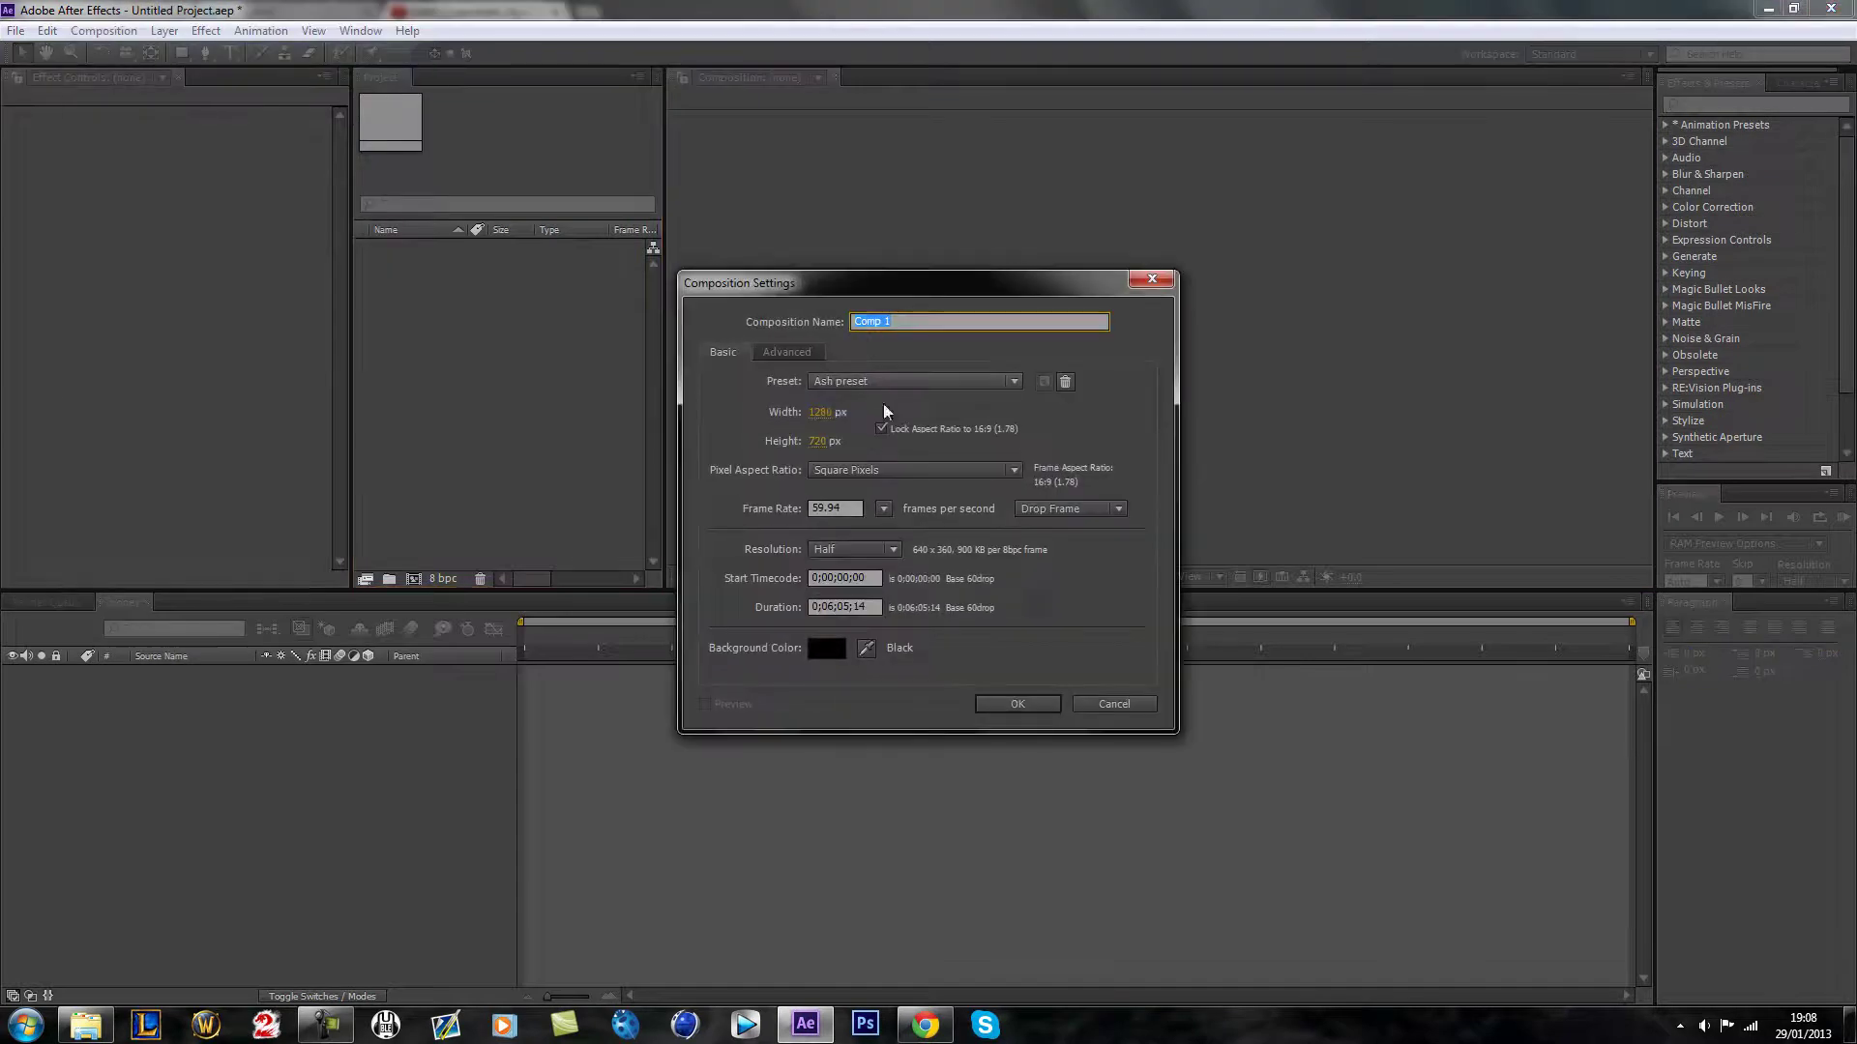
pyautogui.click(1005, 706)
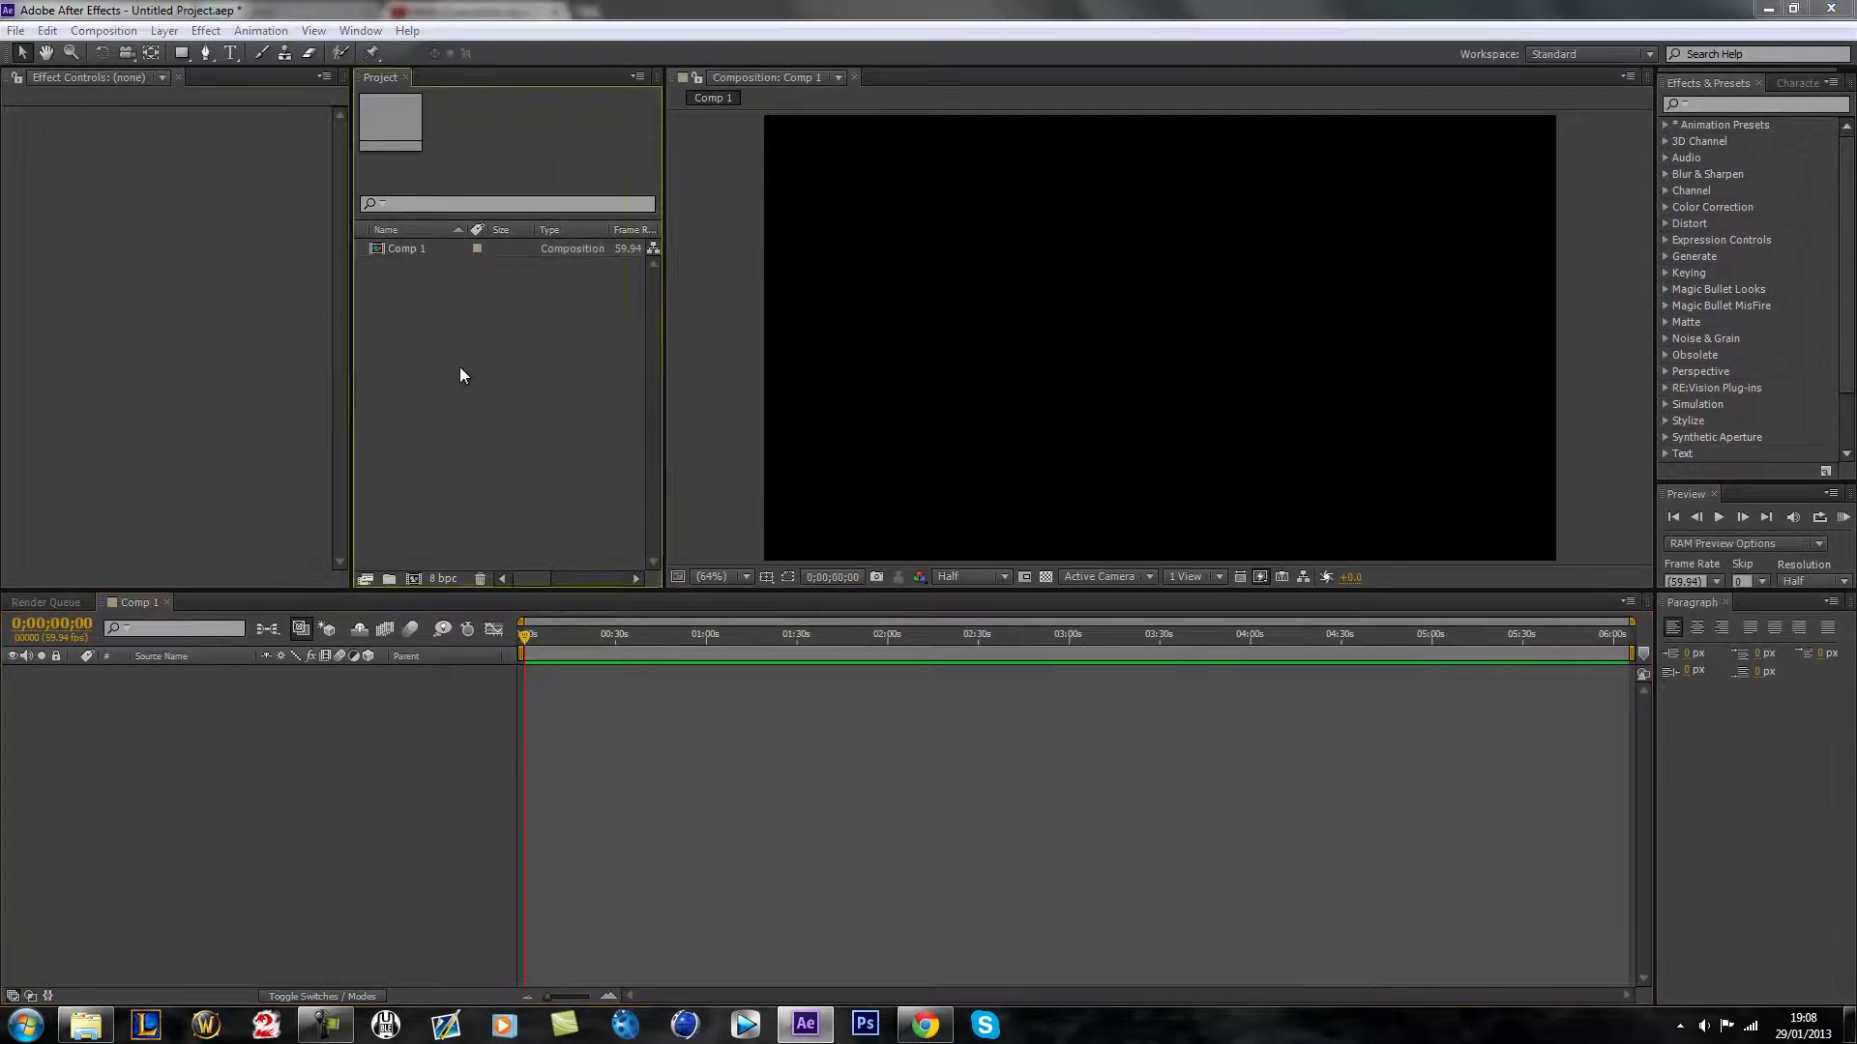
# Step: Import the HorizonAshh video clip and place it as a layer in the Comp 1 timeline
pyautogui.doubleClick(460, 328)
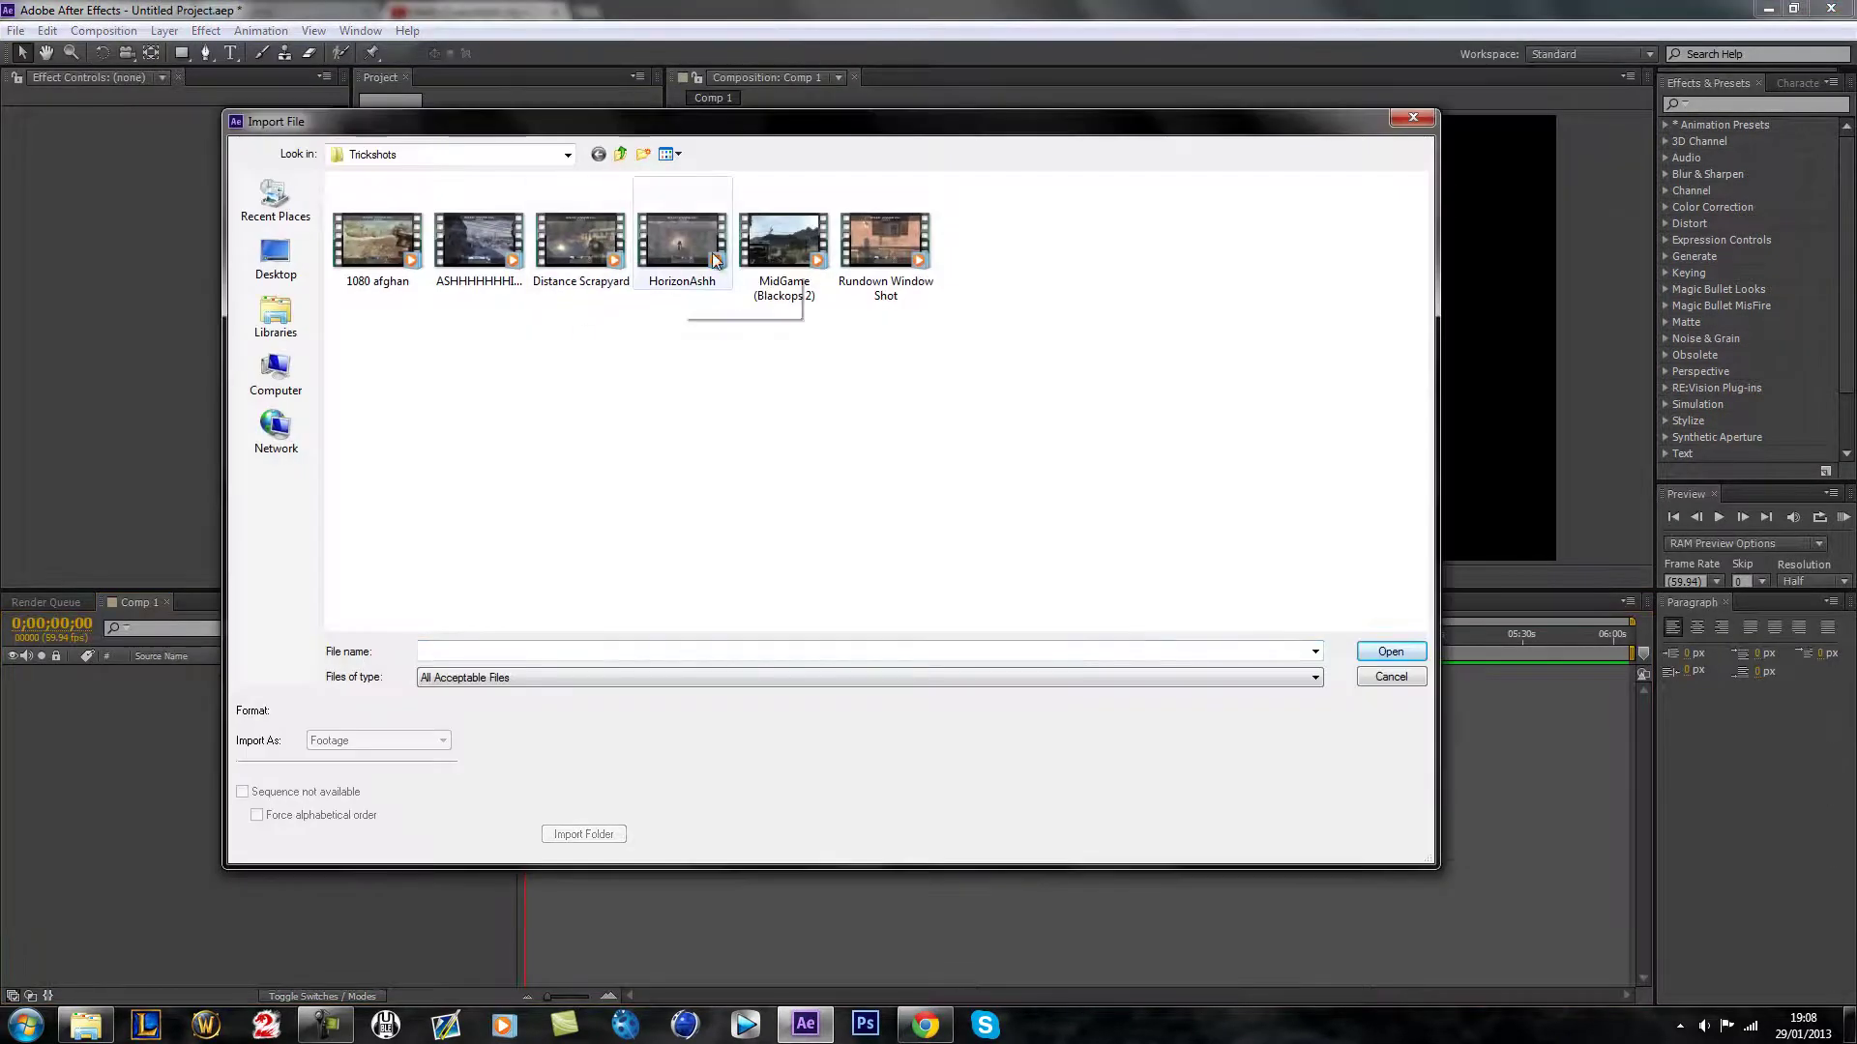
pyautogui.doubleClick(682, 240)
pyautogui.moveTo(403, 264); pyautogui.dragTo(595, 773)
pyautogui.moveTo(631, 672); pyautogui.dragTo(622, 680)
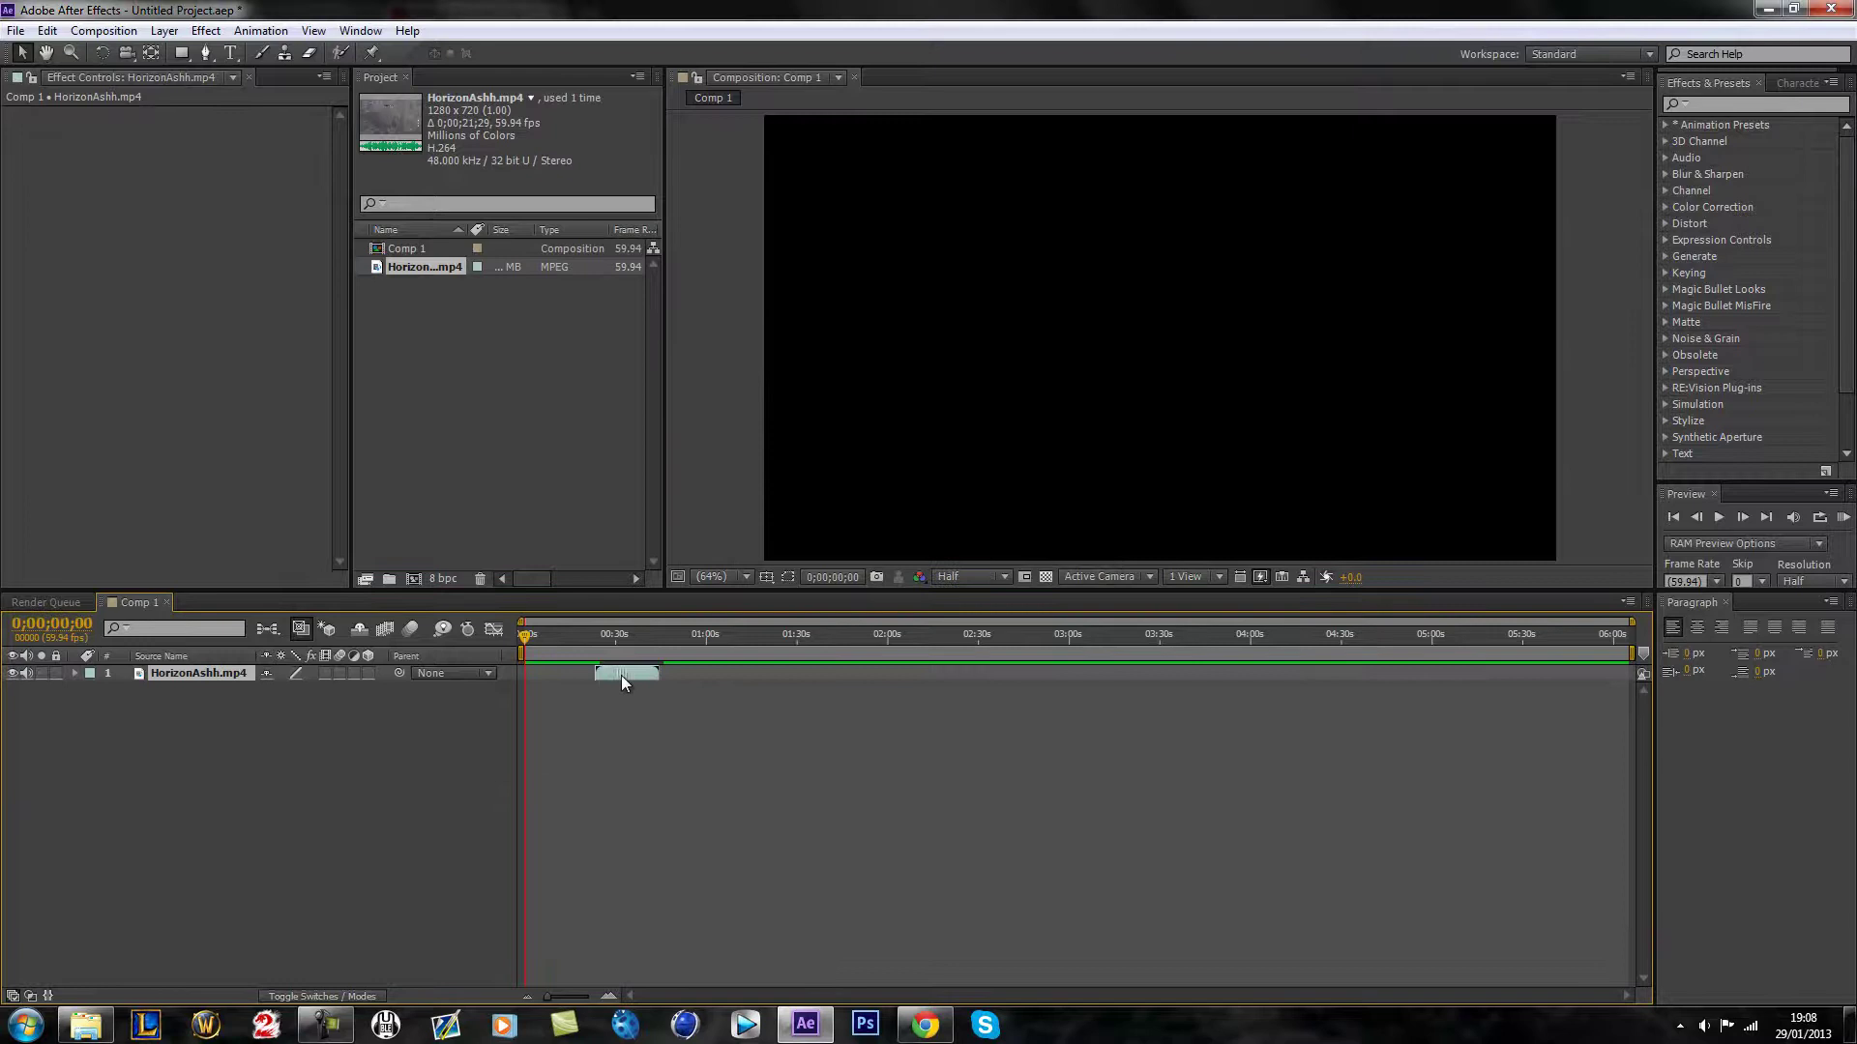
# Step: Trim the start of the HorizonAshh layer to about 0;00;20;24 in the timeline
pyautogui.click(583, 636)
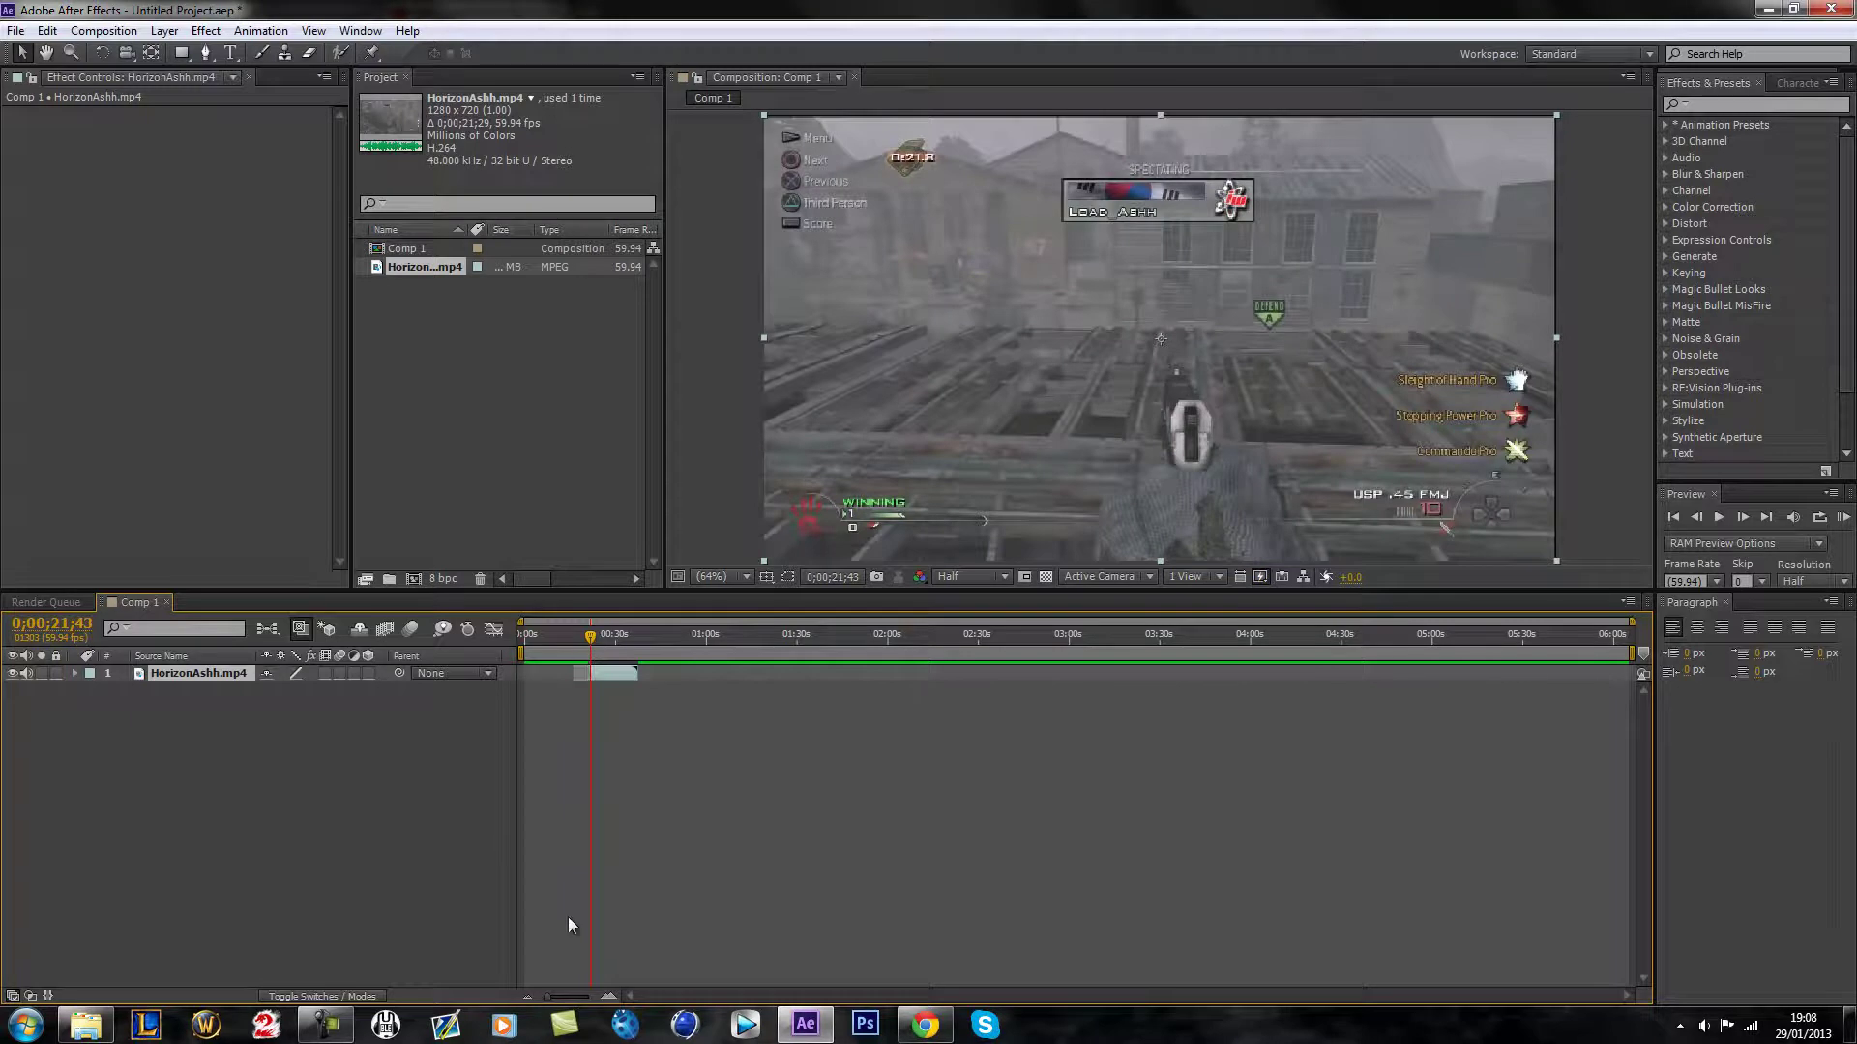
pyautogui.moveTo(546, 1001); pyautogui.dragTo(714, 1004)
pyautogui.moveTo(878, 674); pyautogui.dragTo(715, 646)
pyautogui.click(436, 323)
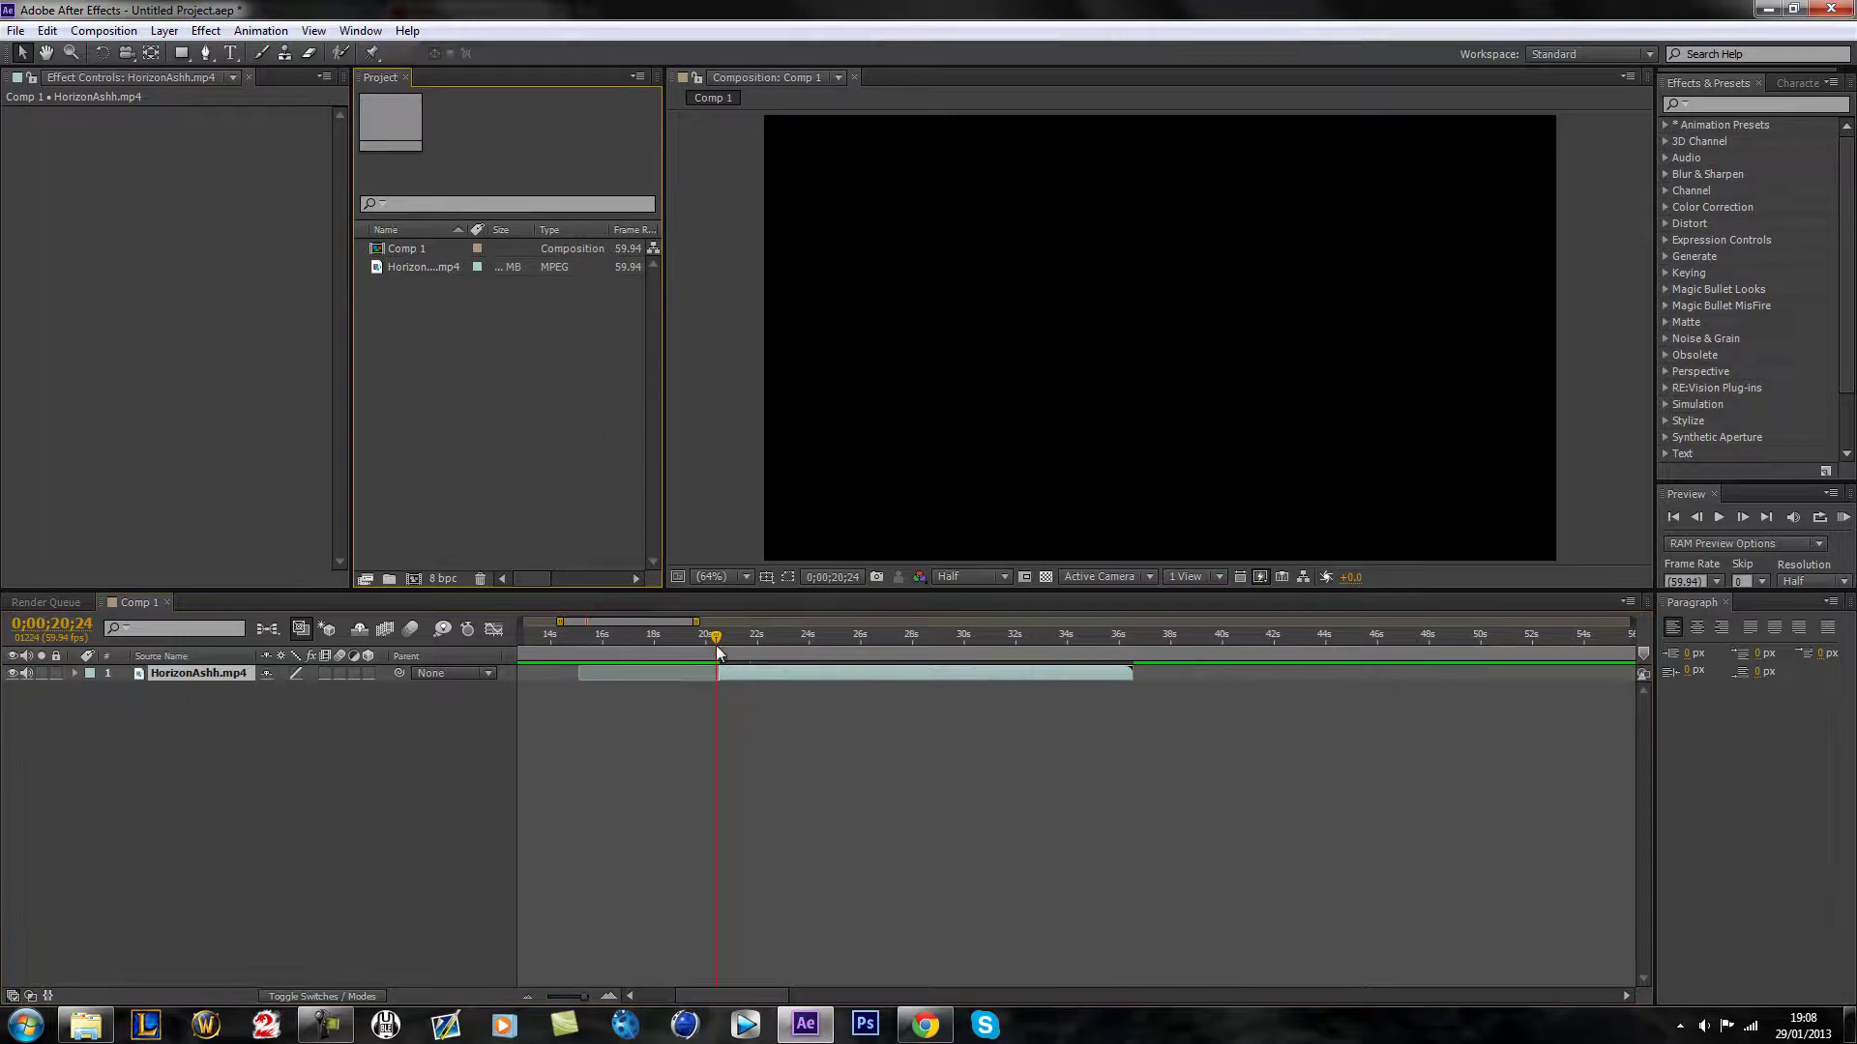
# Step: Add composition markers at 0;00;20;58 and 0;00;22;41 with no layer selected
pyautogui.moveTo(716, 640); pyautogui.dragTo(729, 641)
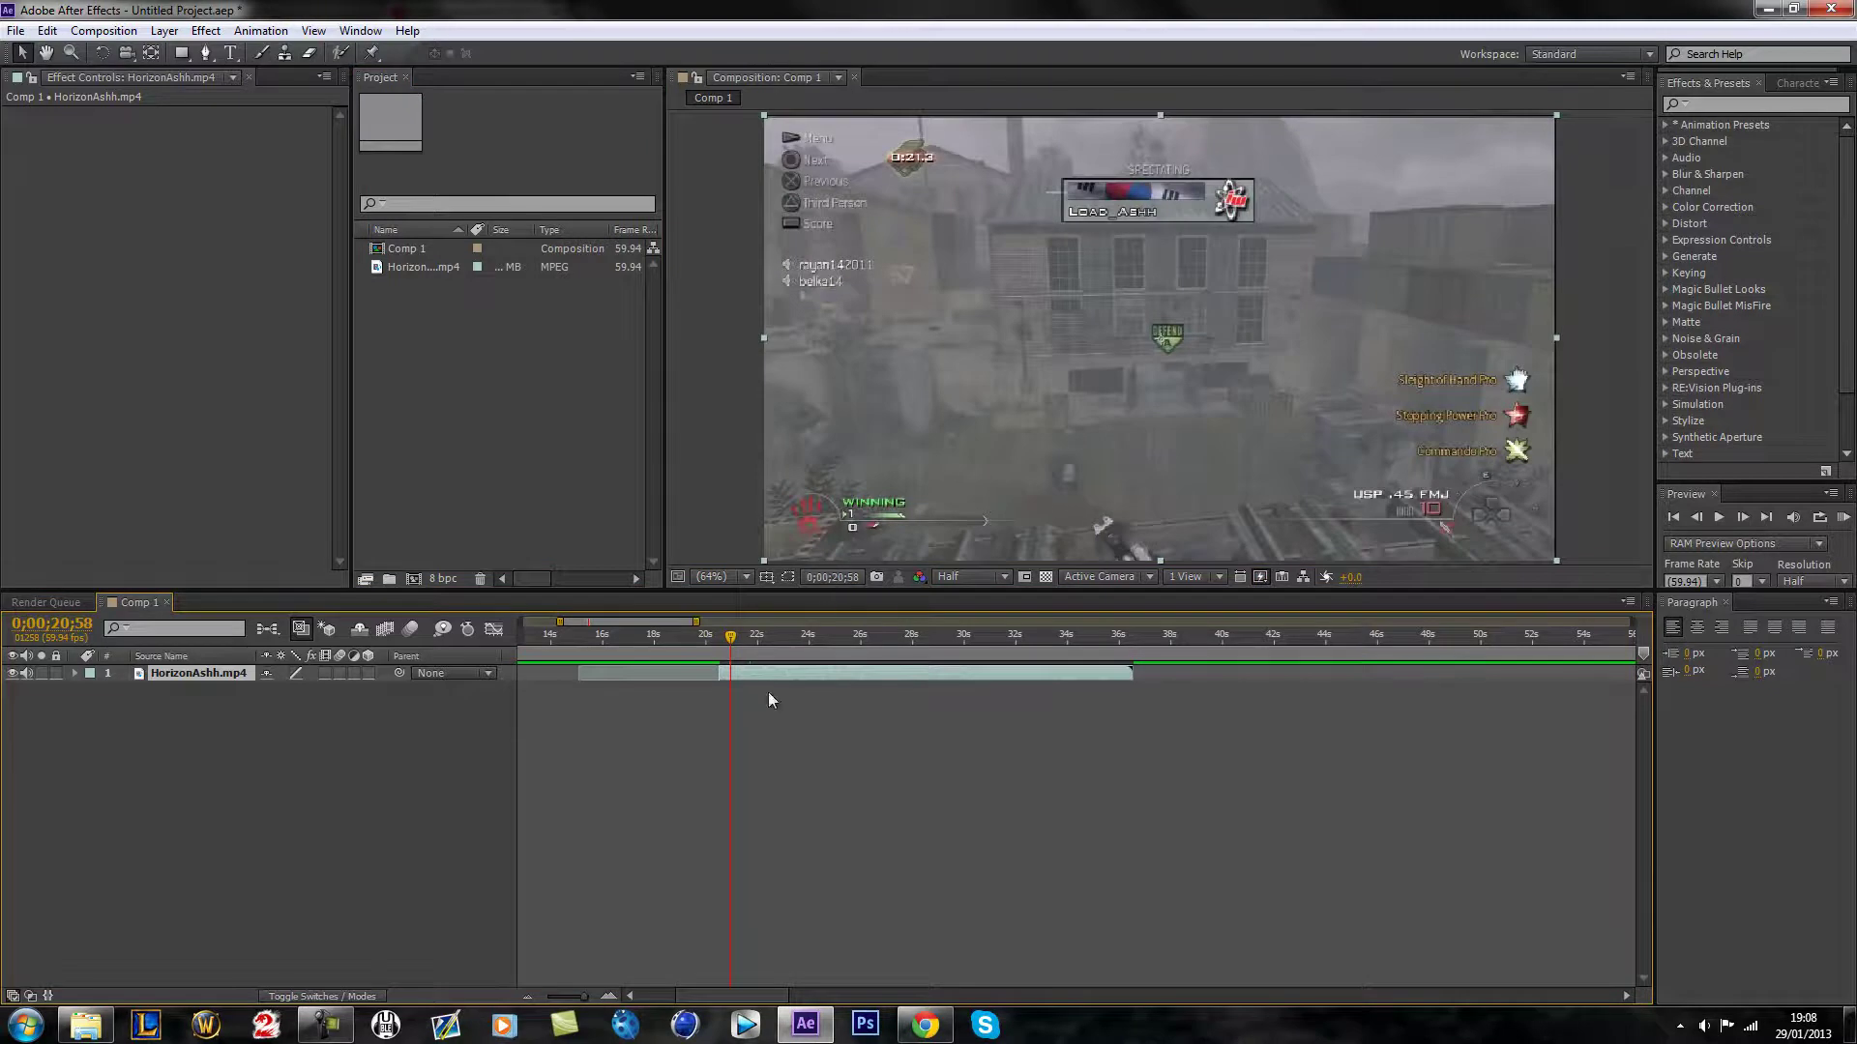
pyautogui.click(700, 793)
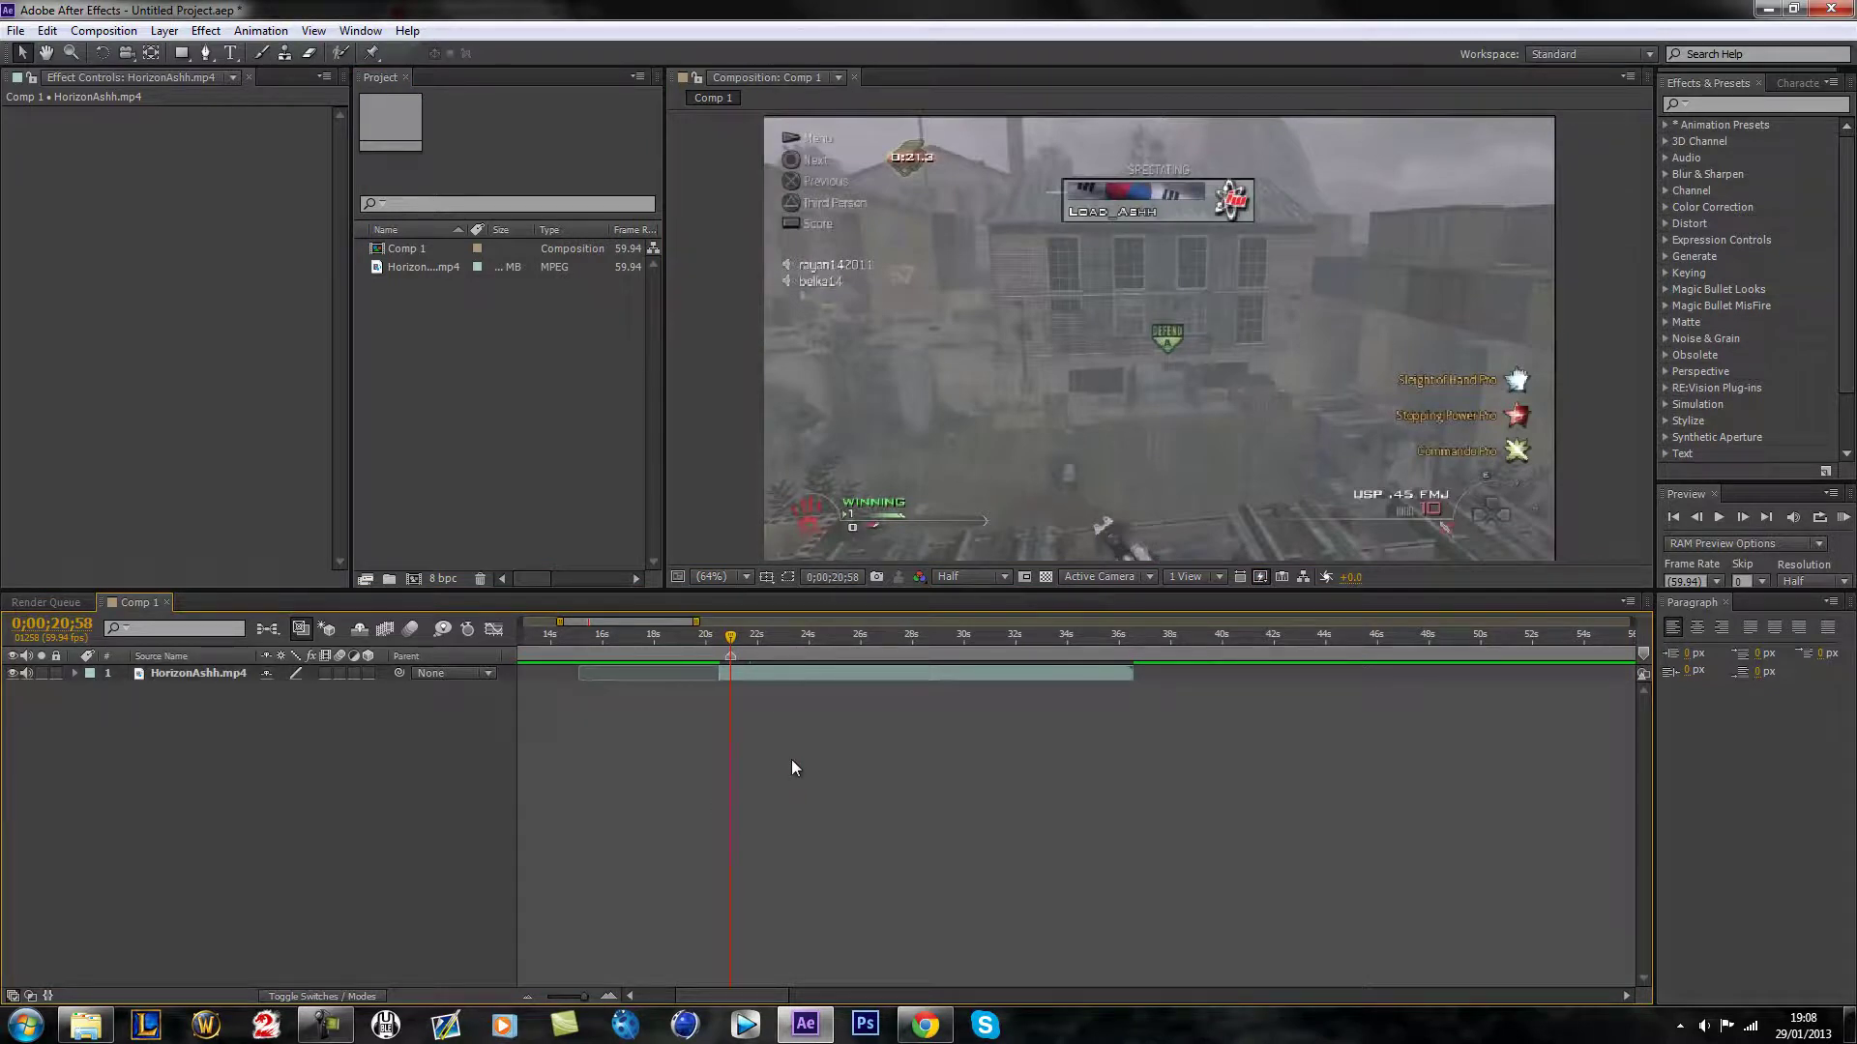
pyautogui.moveTo(732, 643); pyautogui.dragTo(774, 640)
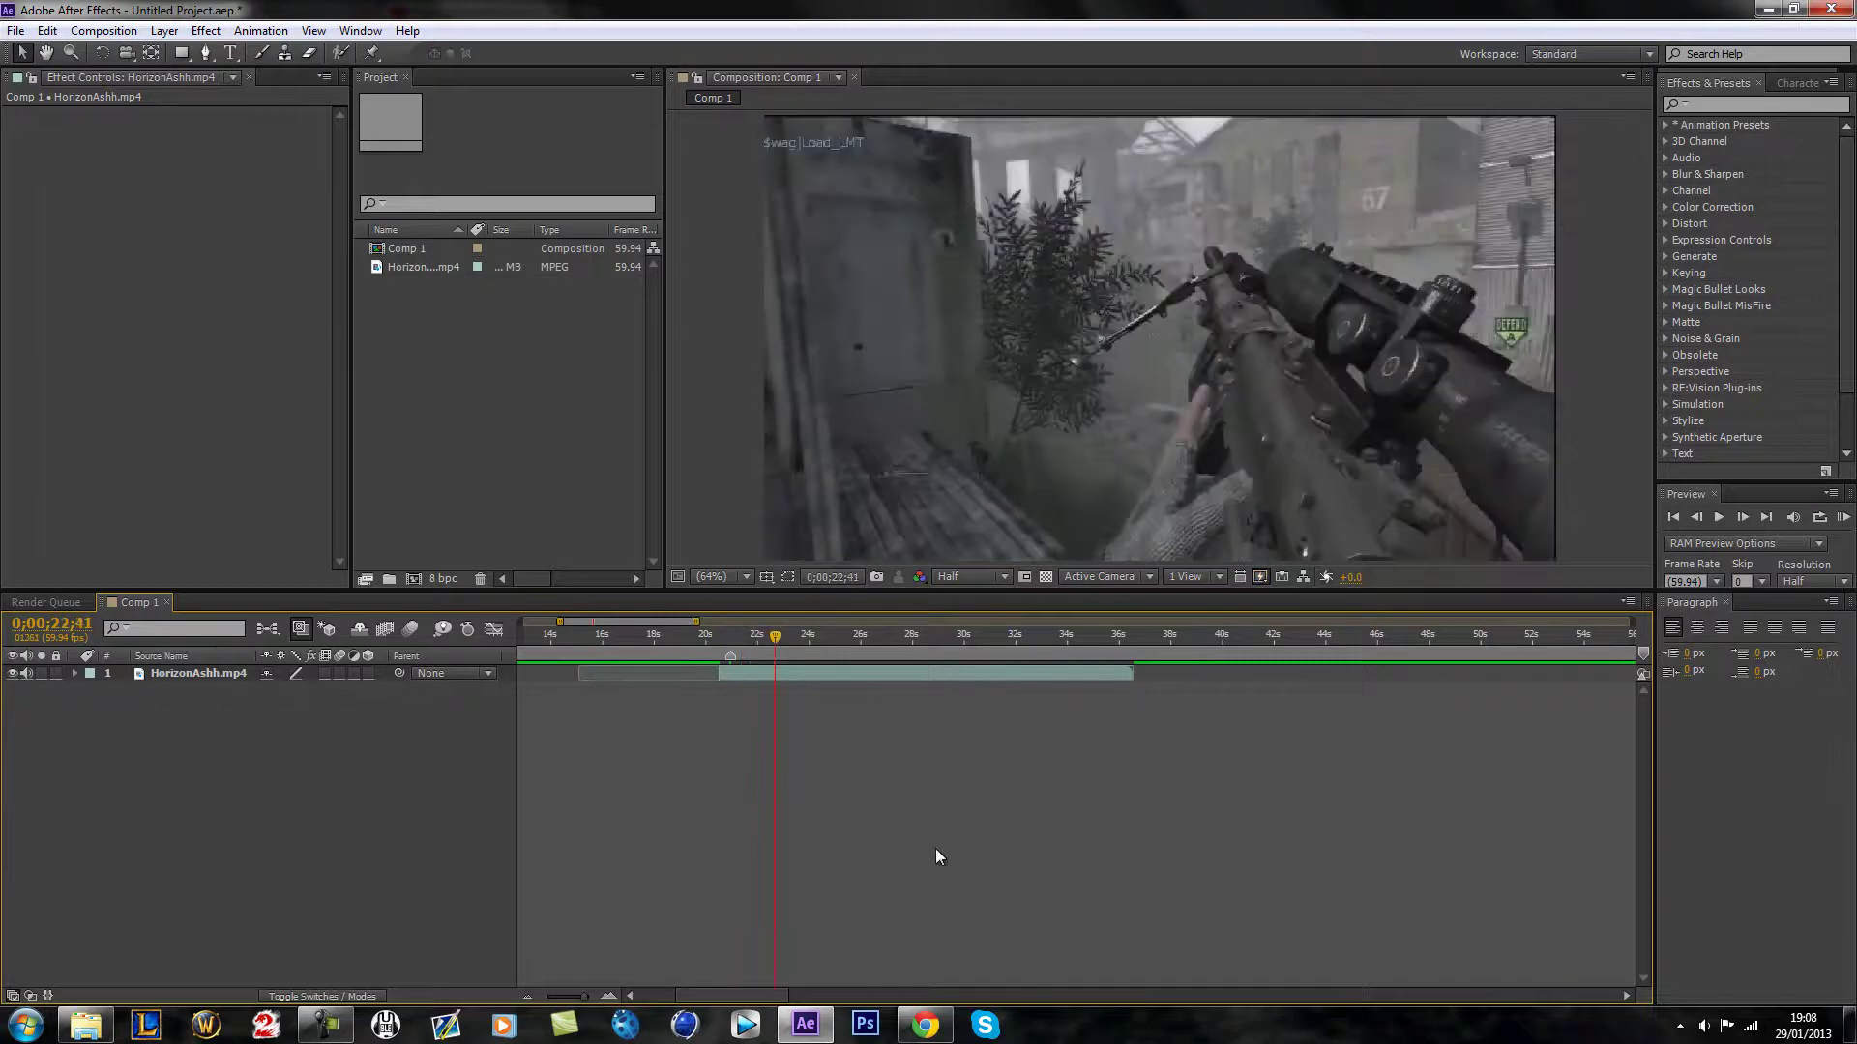
# Step: Place the current time exactly on the first composition marker at 0;00;20;58
pyautogui.click(732, 641)
pyautogui.moveTo(732, 641)
pyautogui.mouseDown()
pyautogui.moveTo(774, 644)
pyautogui.moveTo(730, 642)
pyautogui.mouseUp()
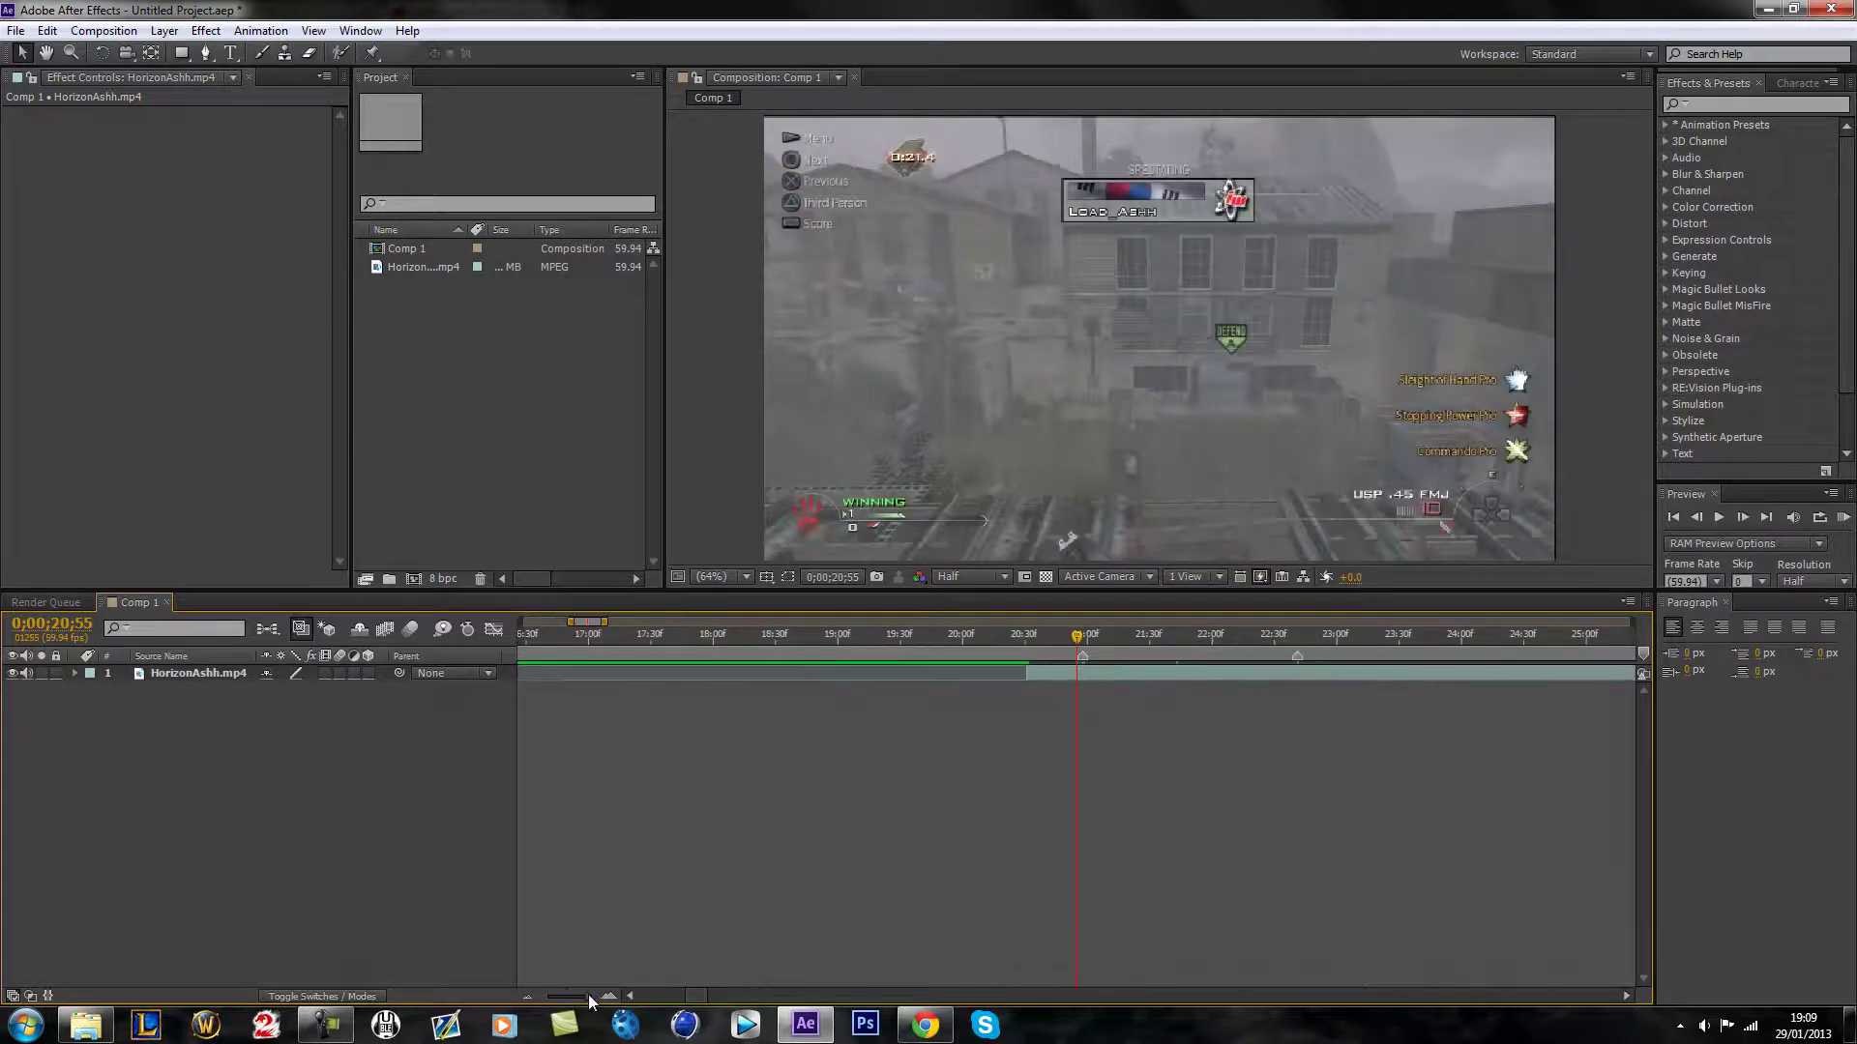
pyautogui.moveTo(587, 996); pyautogui.dragTo(619, 996)
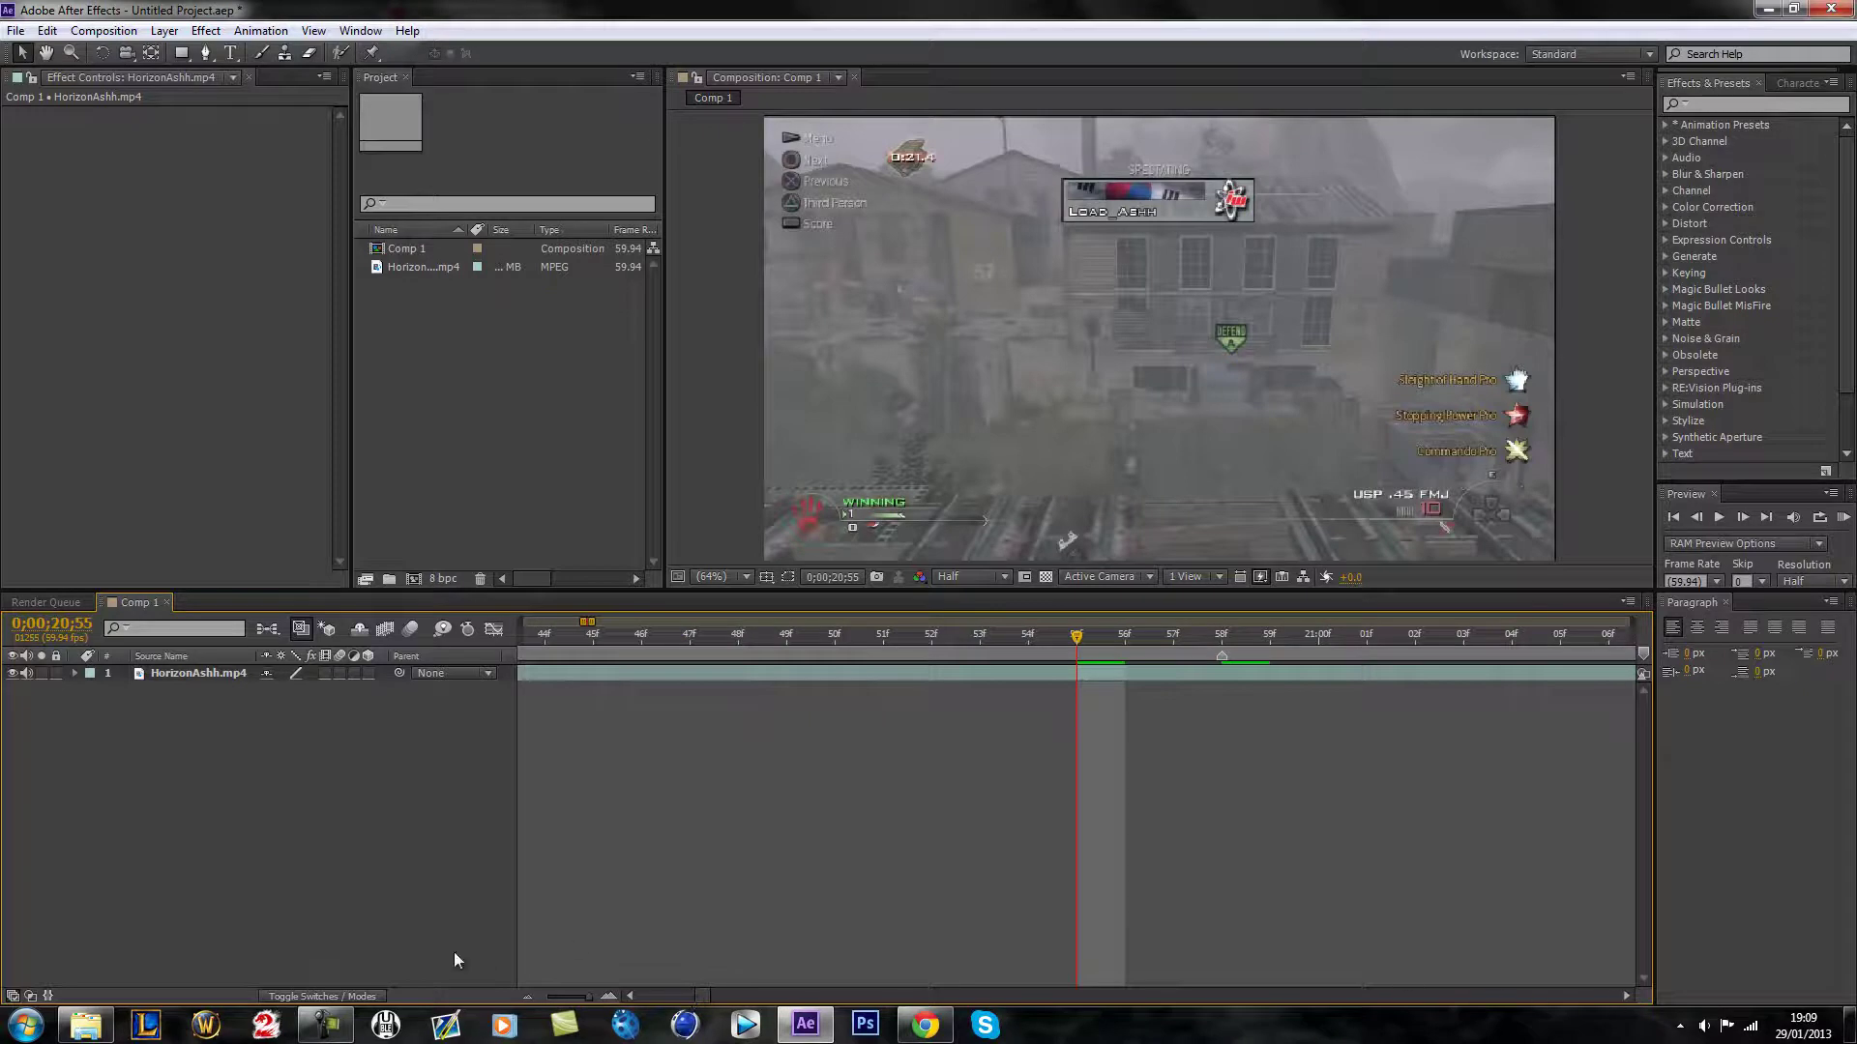
pyautogui.moveTo(592, 1004); pyautogui.dragTo(587, 1004)
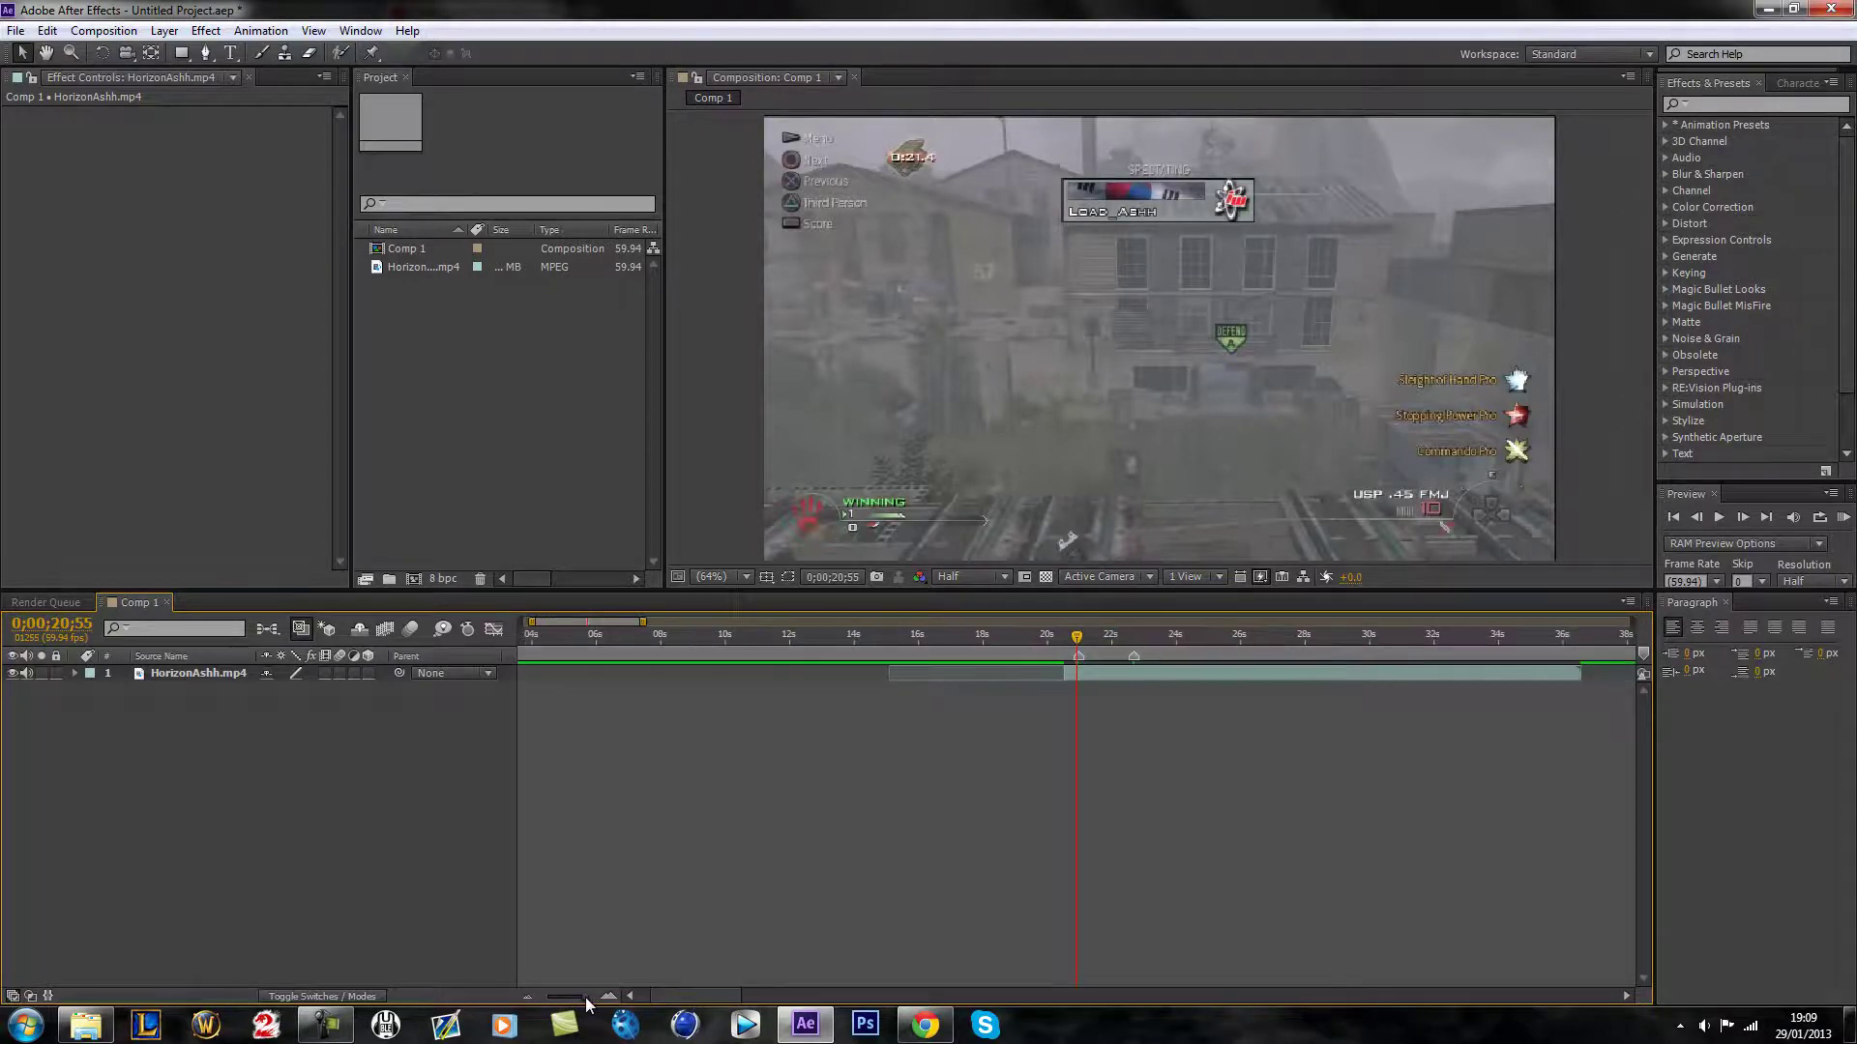
pyautogui.click(587, 1004)
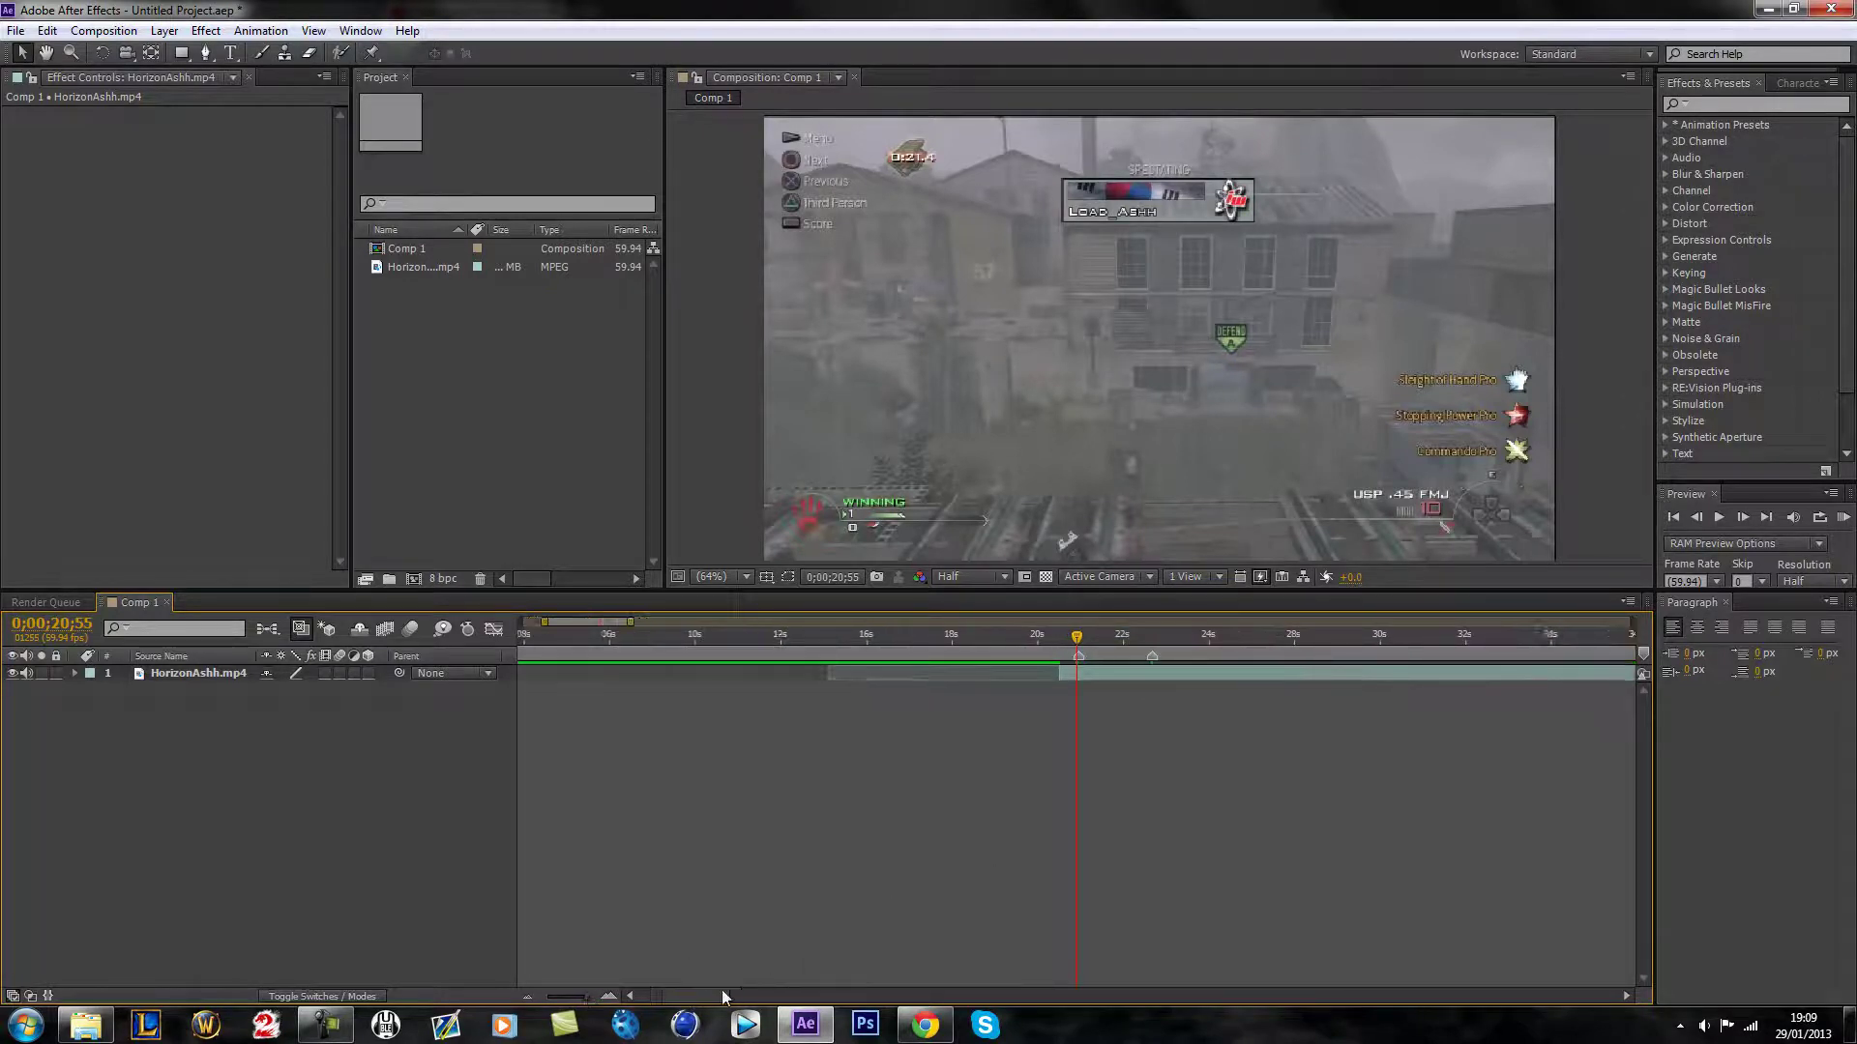
pyautogui.moveTo(700, 996); pyautogui.dragTo(752, 936)
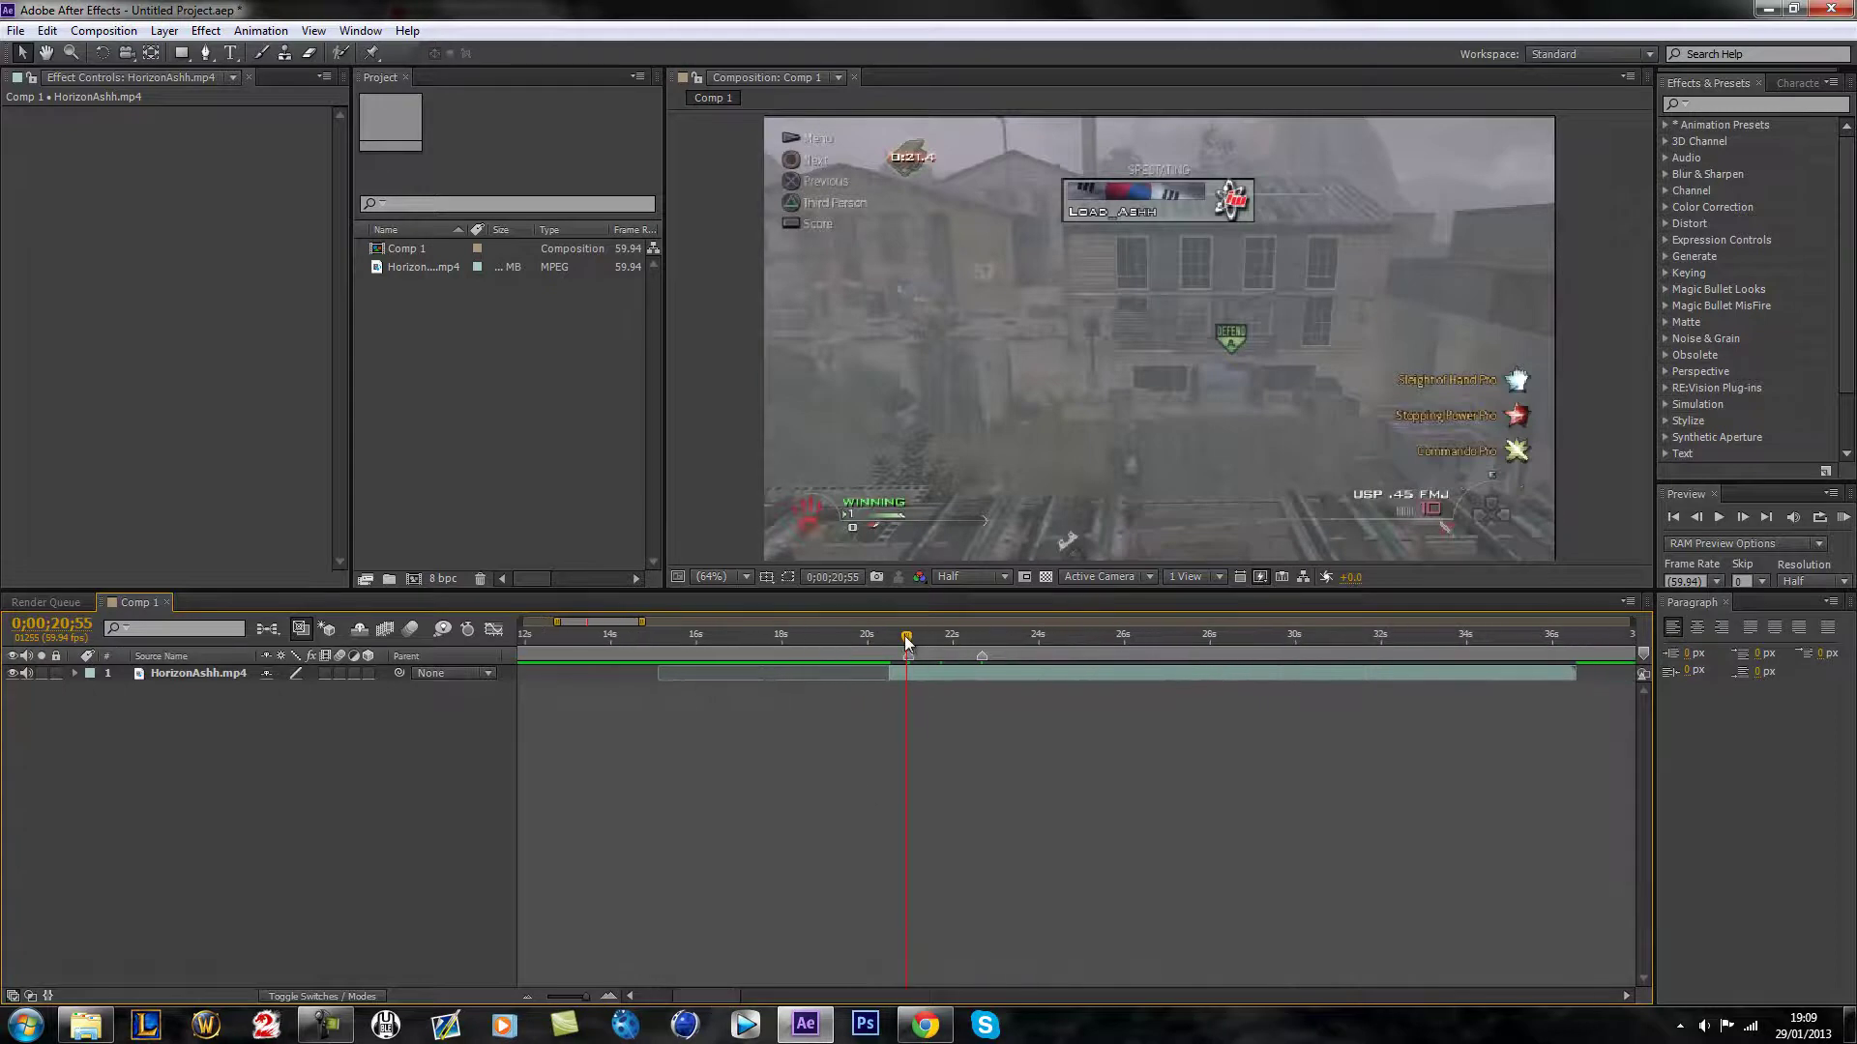
pyautogui.moveTo(907, 641); pyautogui.dragTo(909, 641)
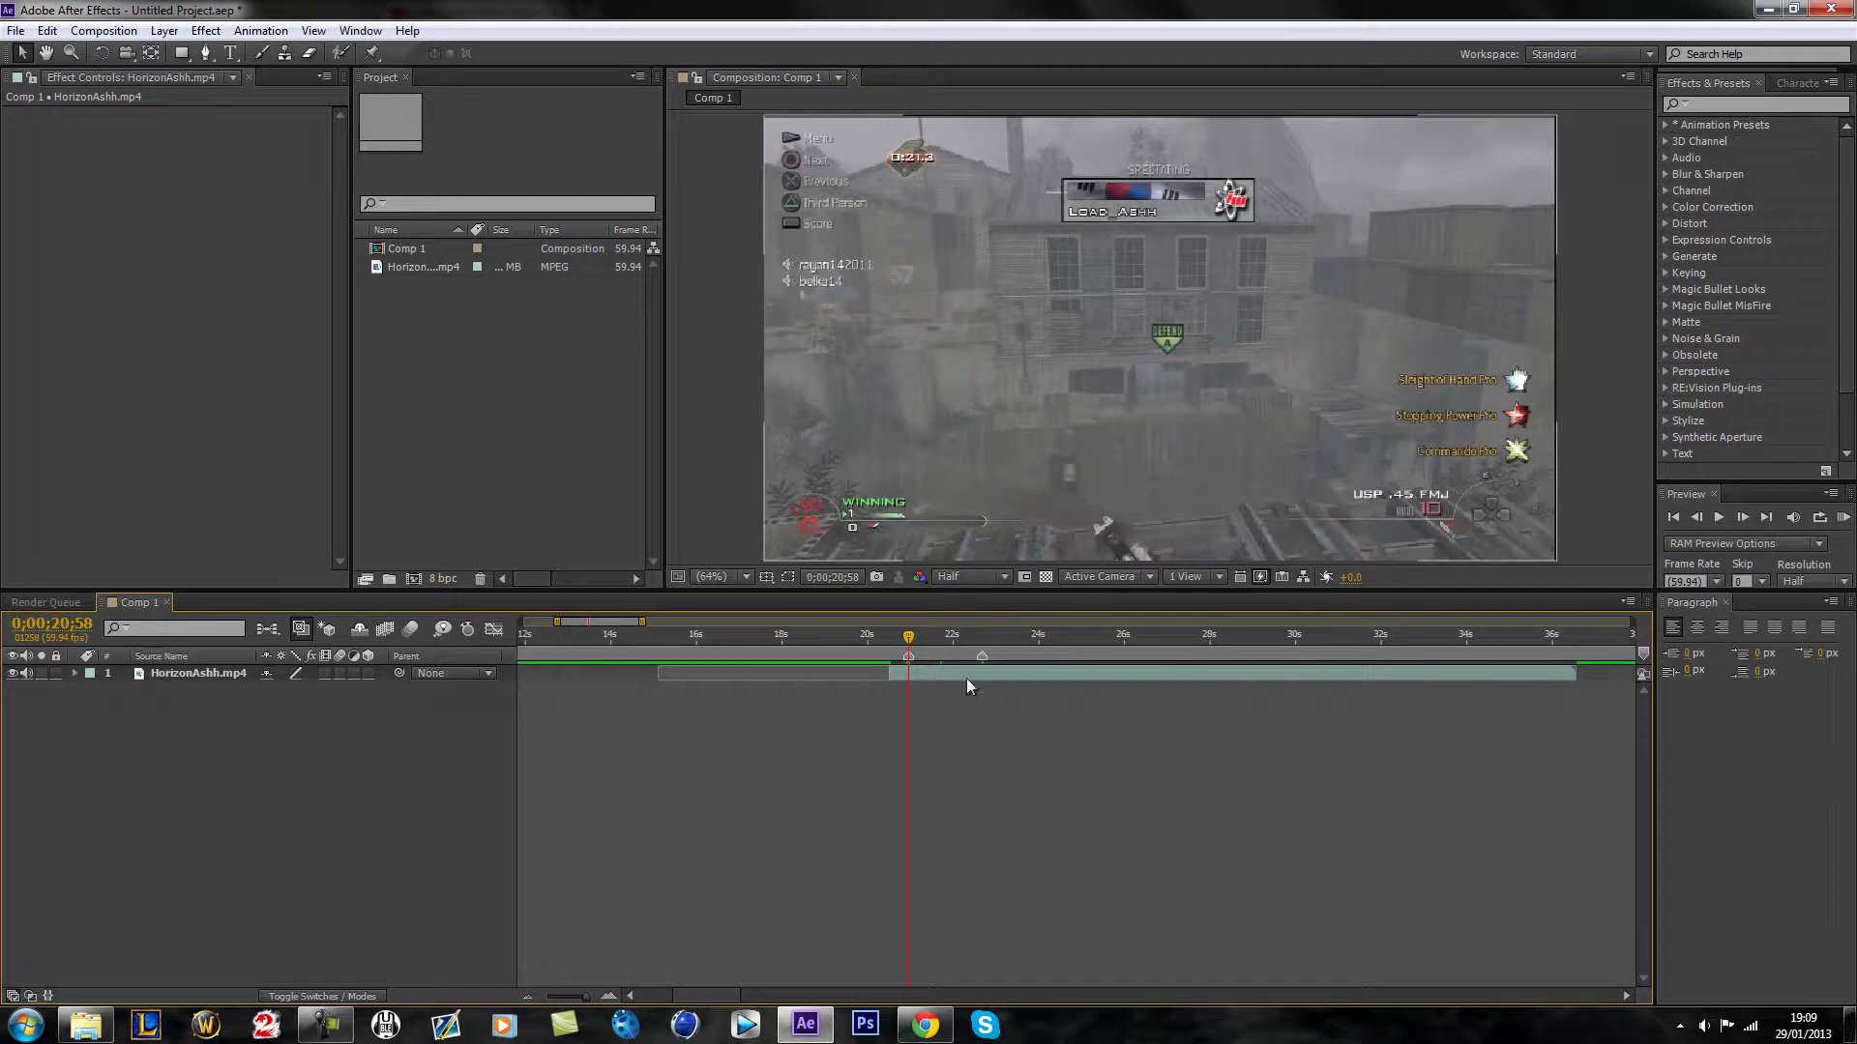
# Step: Set a Scale keyframe at 100% on the HorizonAshh layer one frame before the first marker, at 0;00;20;57
pyautogui.click(909, 676)
pyautogui.press('s')
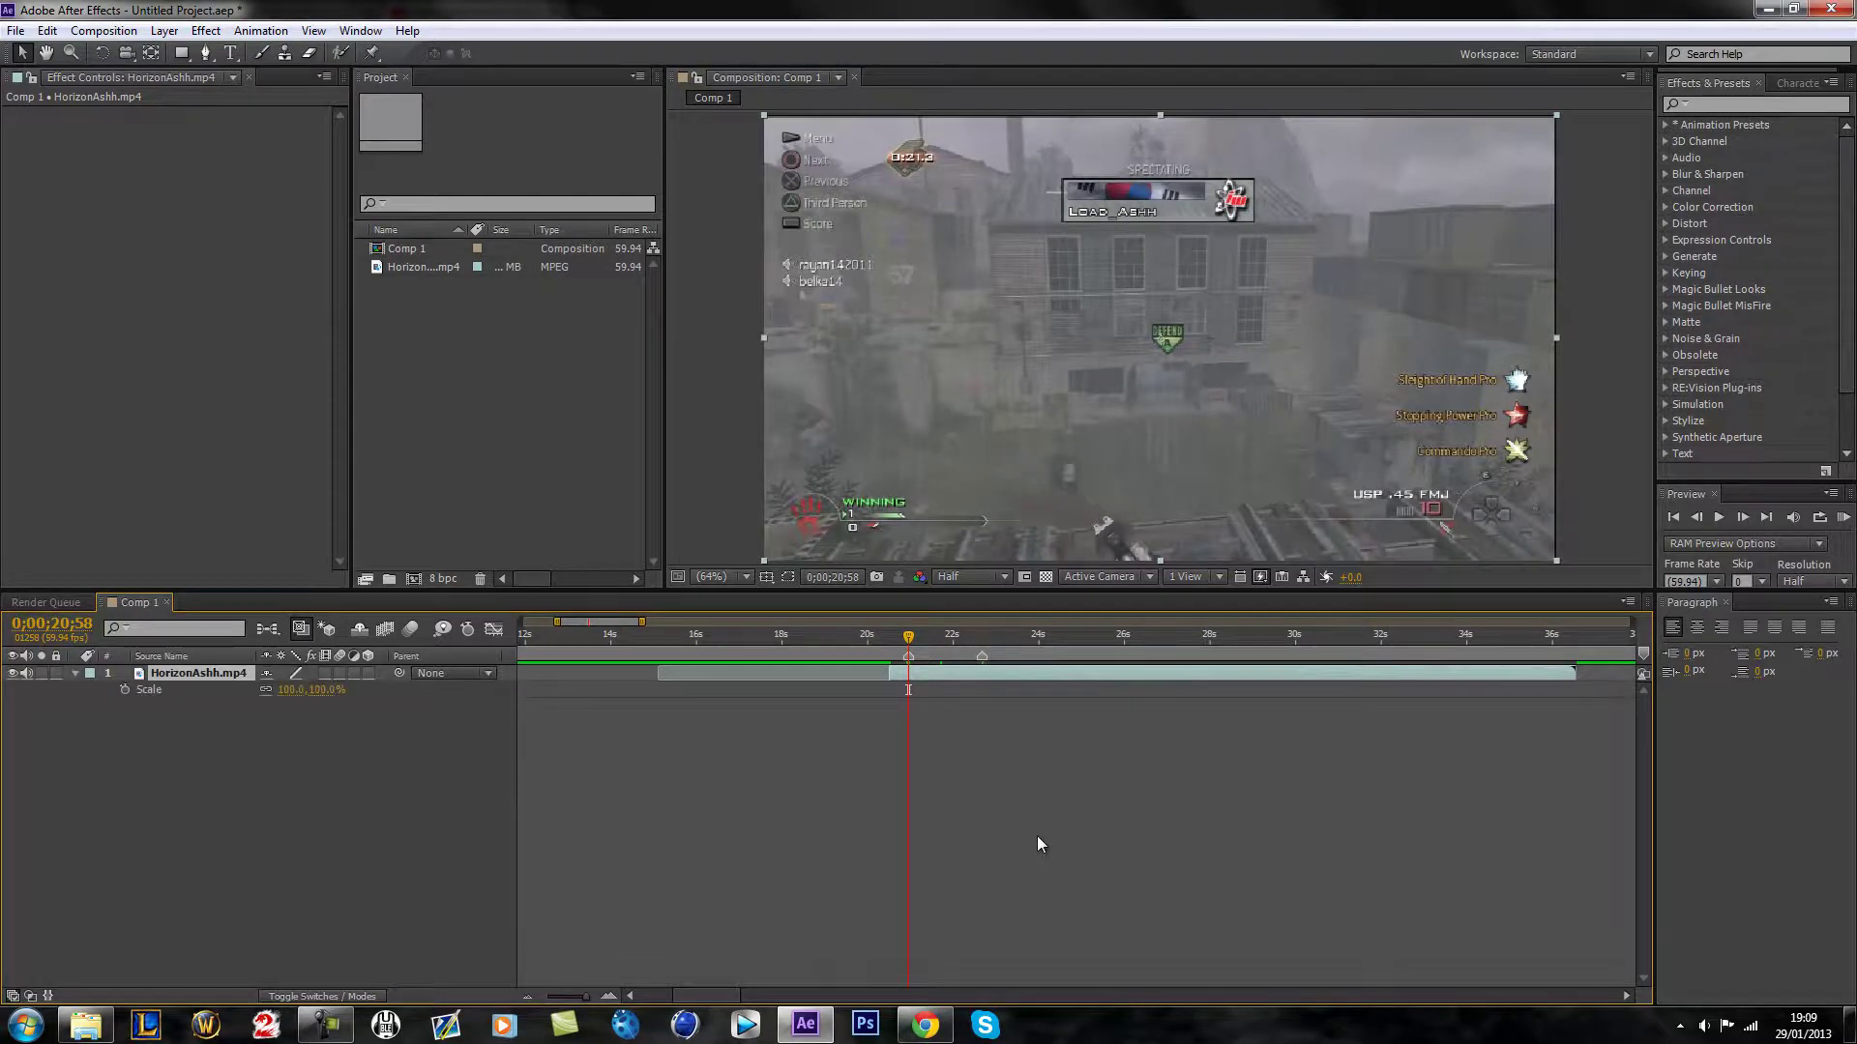
pyautogui.click(1697, 518)
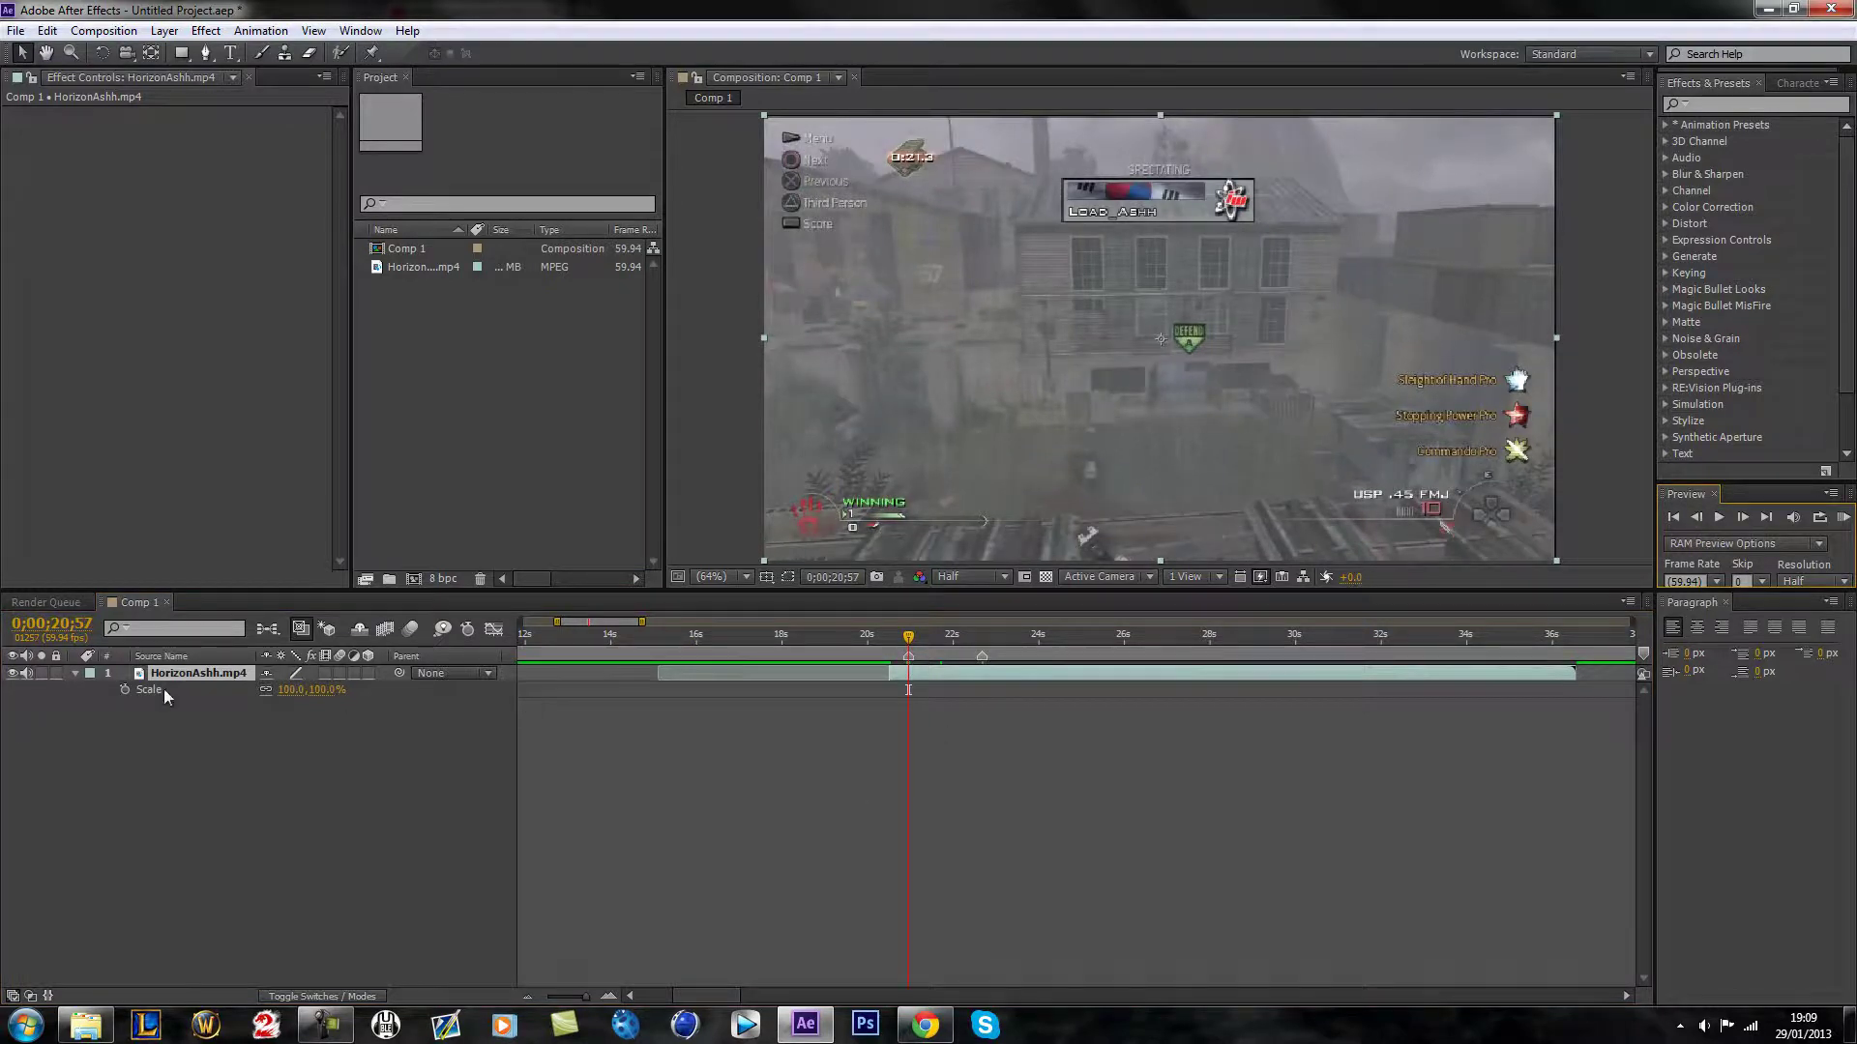
pyautogui.click(124, 689)
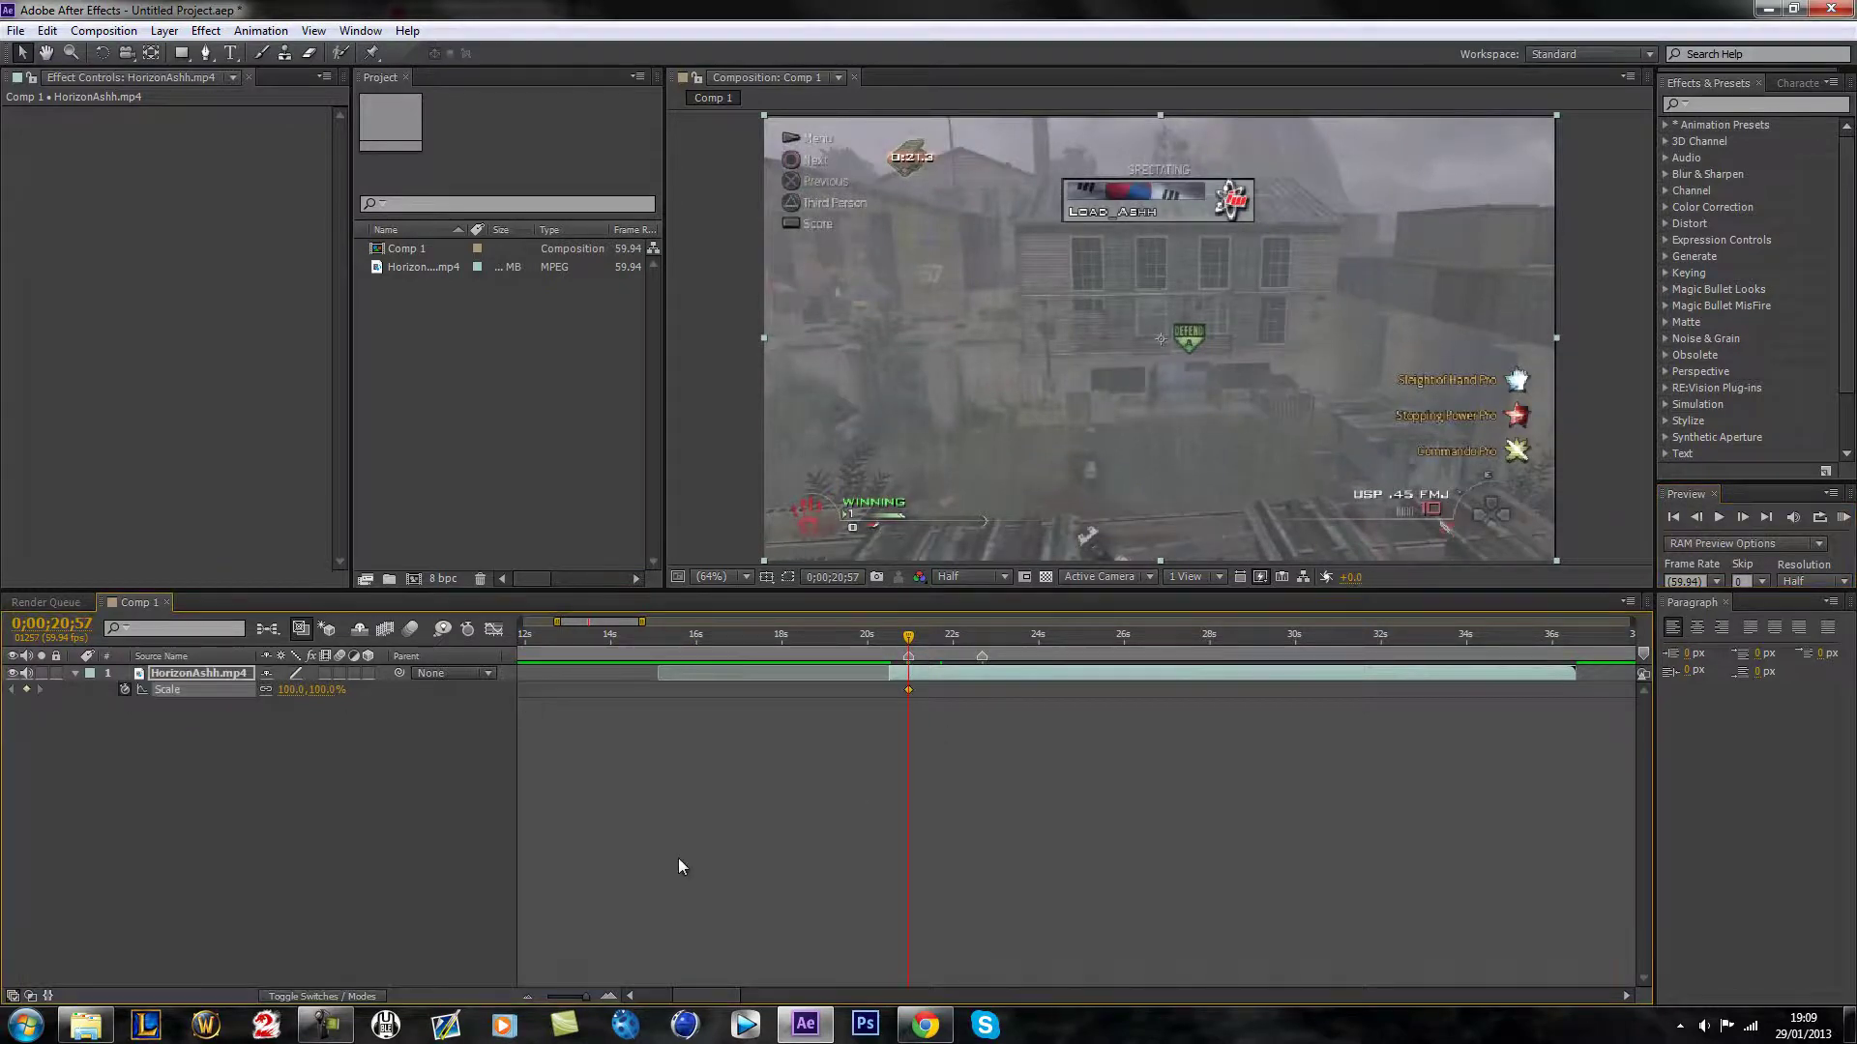
# Step: Advance one frame to 0;00;20;58 and set the HorizonAshh layer's Scale to 110%
pyautogui.click(1742, 518)
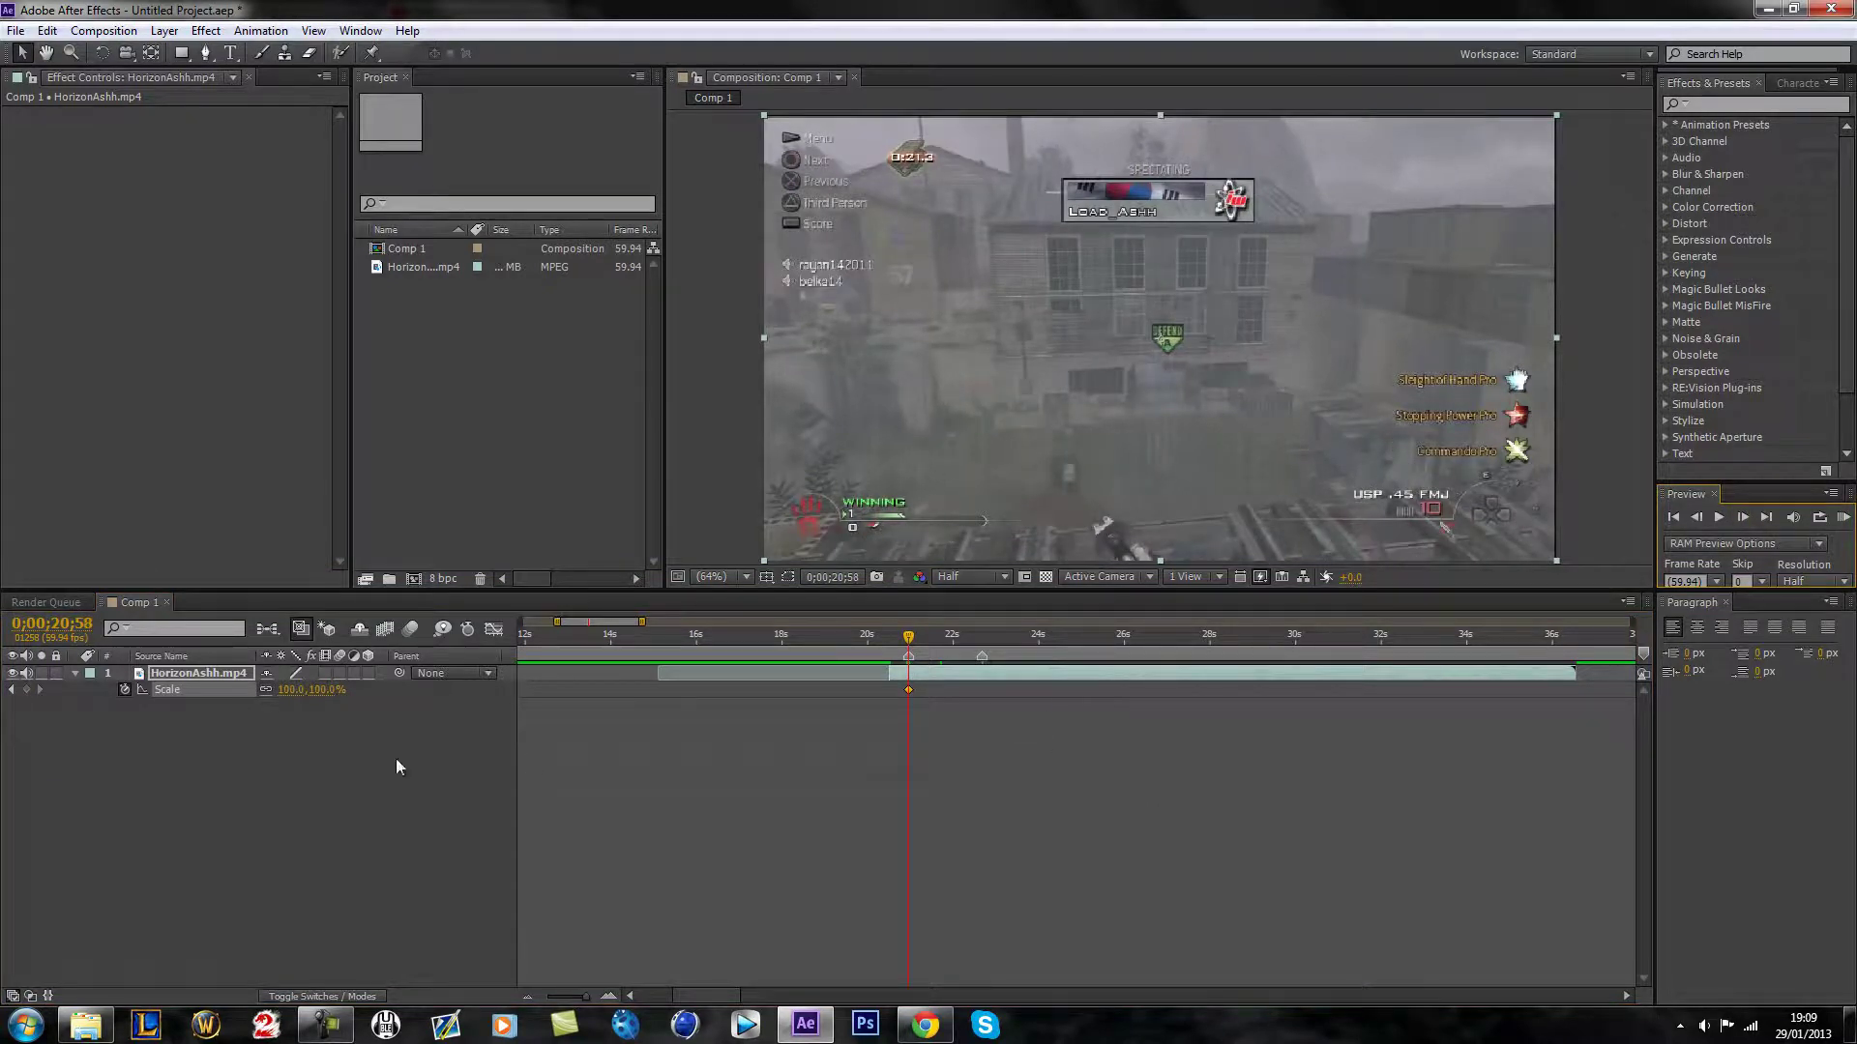
pyautogui.click(290, 689)
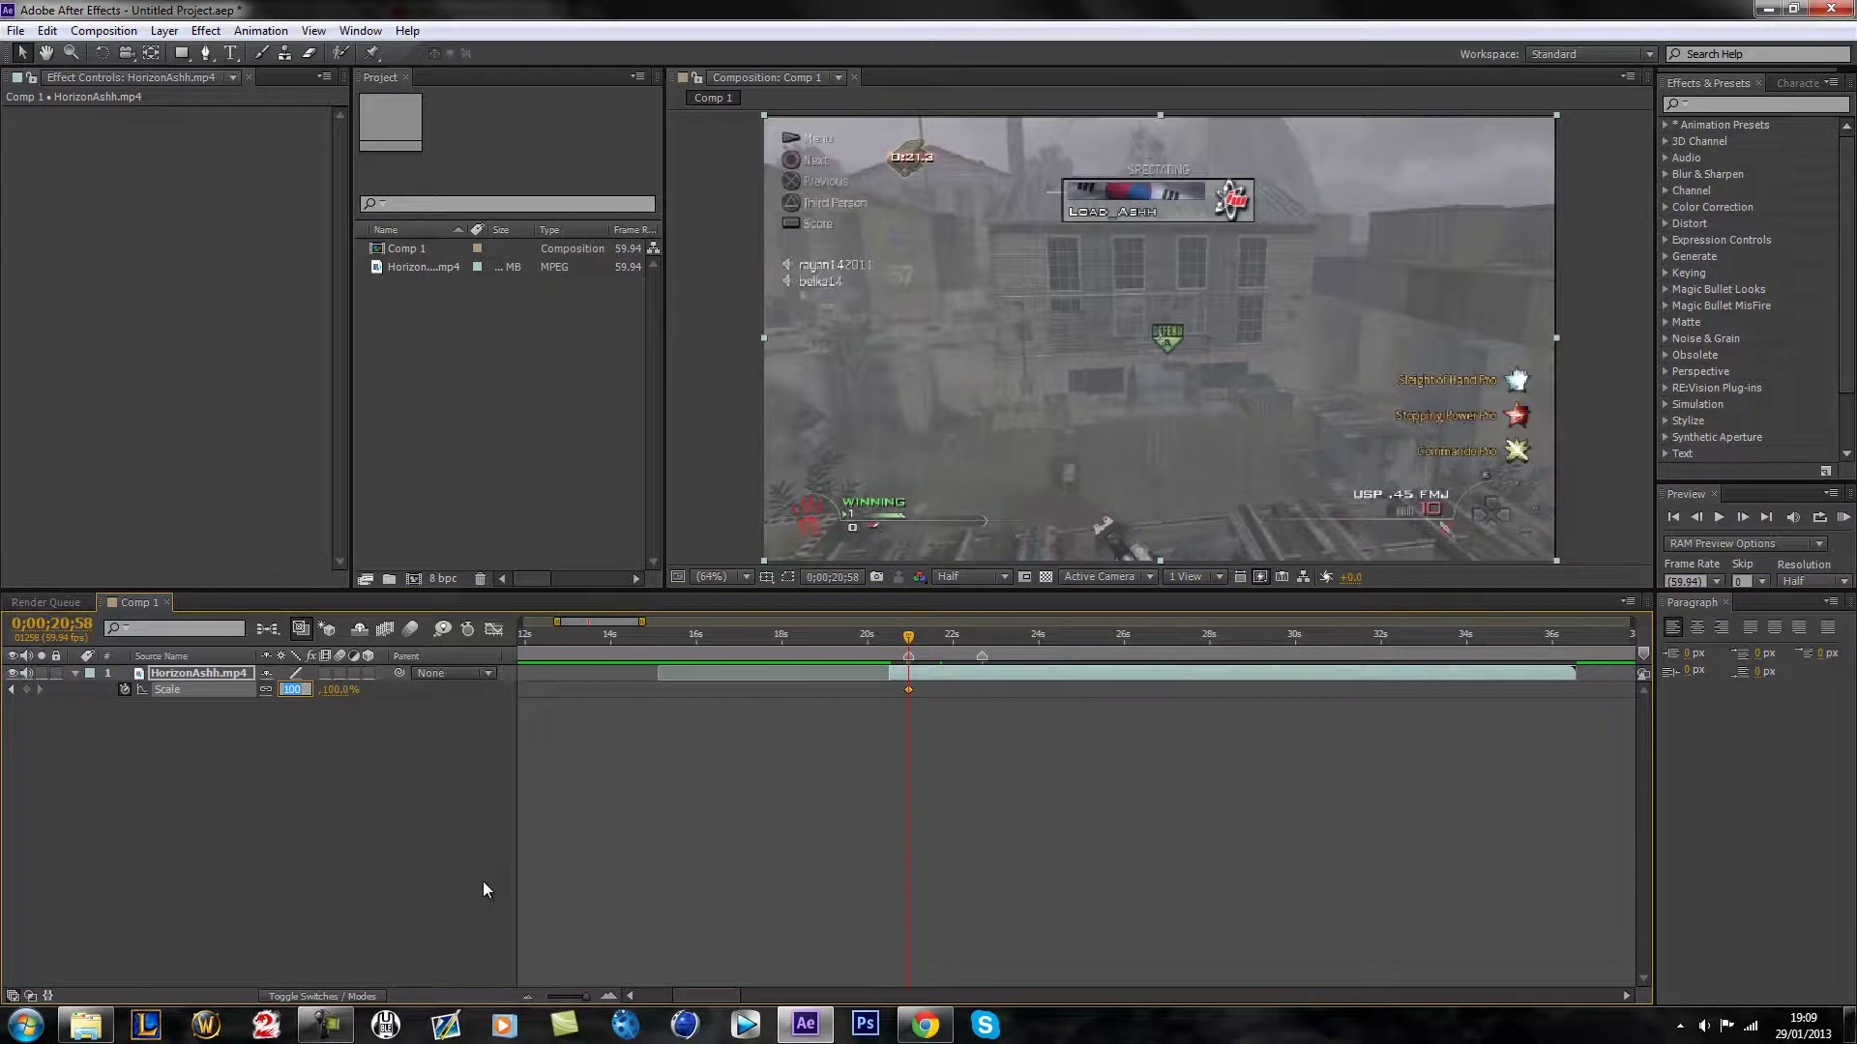
pyautogui.write('110')
pyautogui.press('Return')
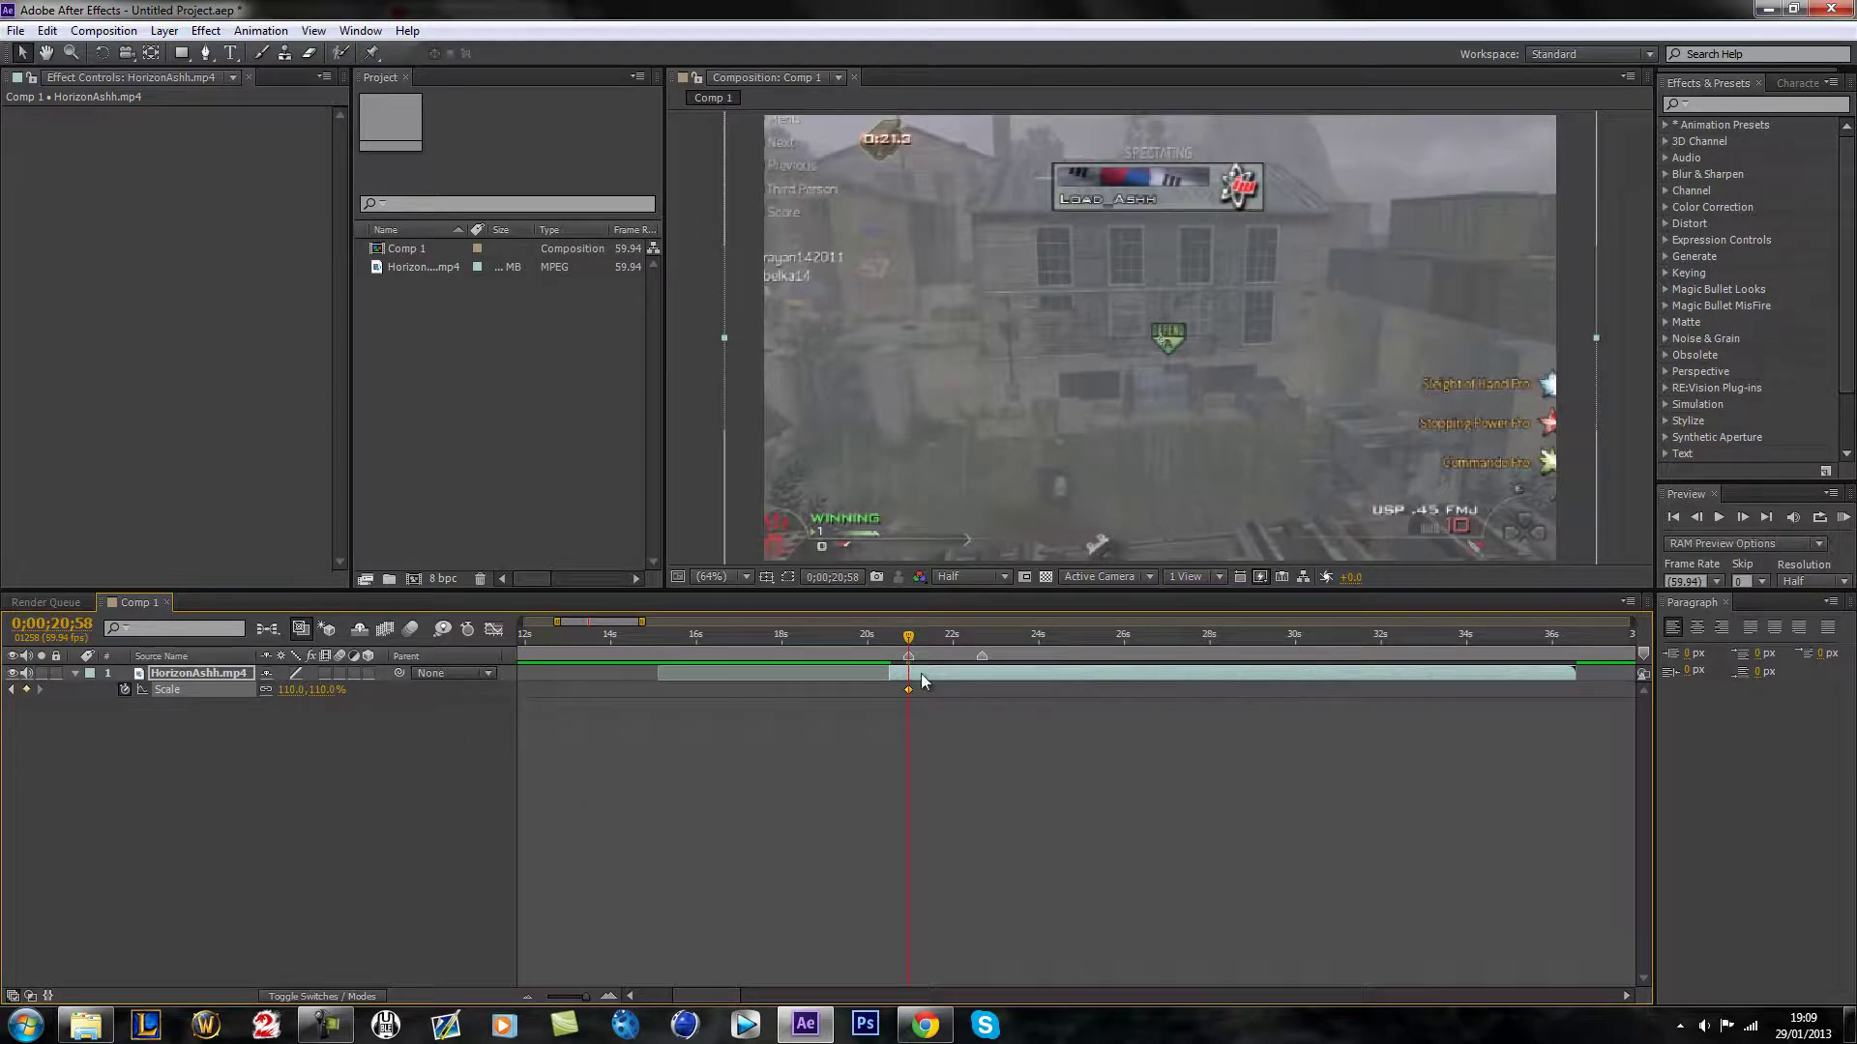
# Step: Set the HorizonAshh layer's Scale back to 100% at 0;00;21;50, between the two markers
pyautogui.moveTo(909, 637); pyautogui.dragTo(950, 648)
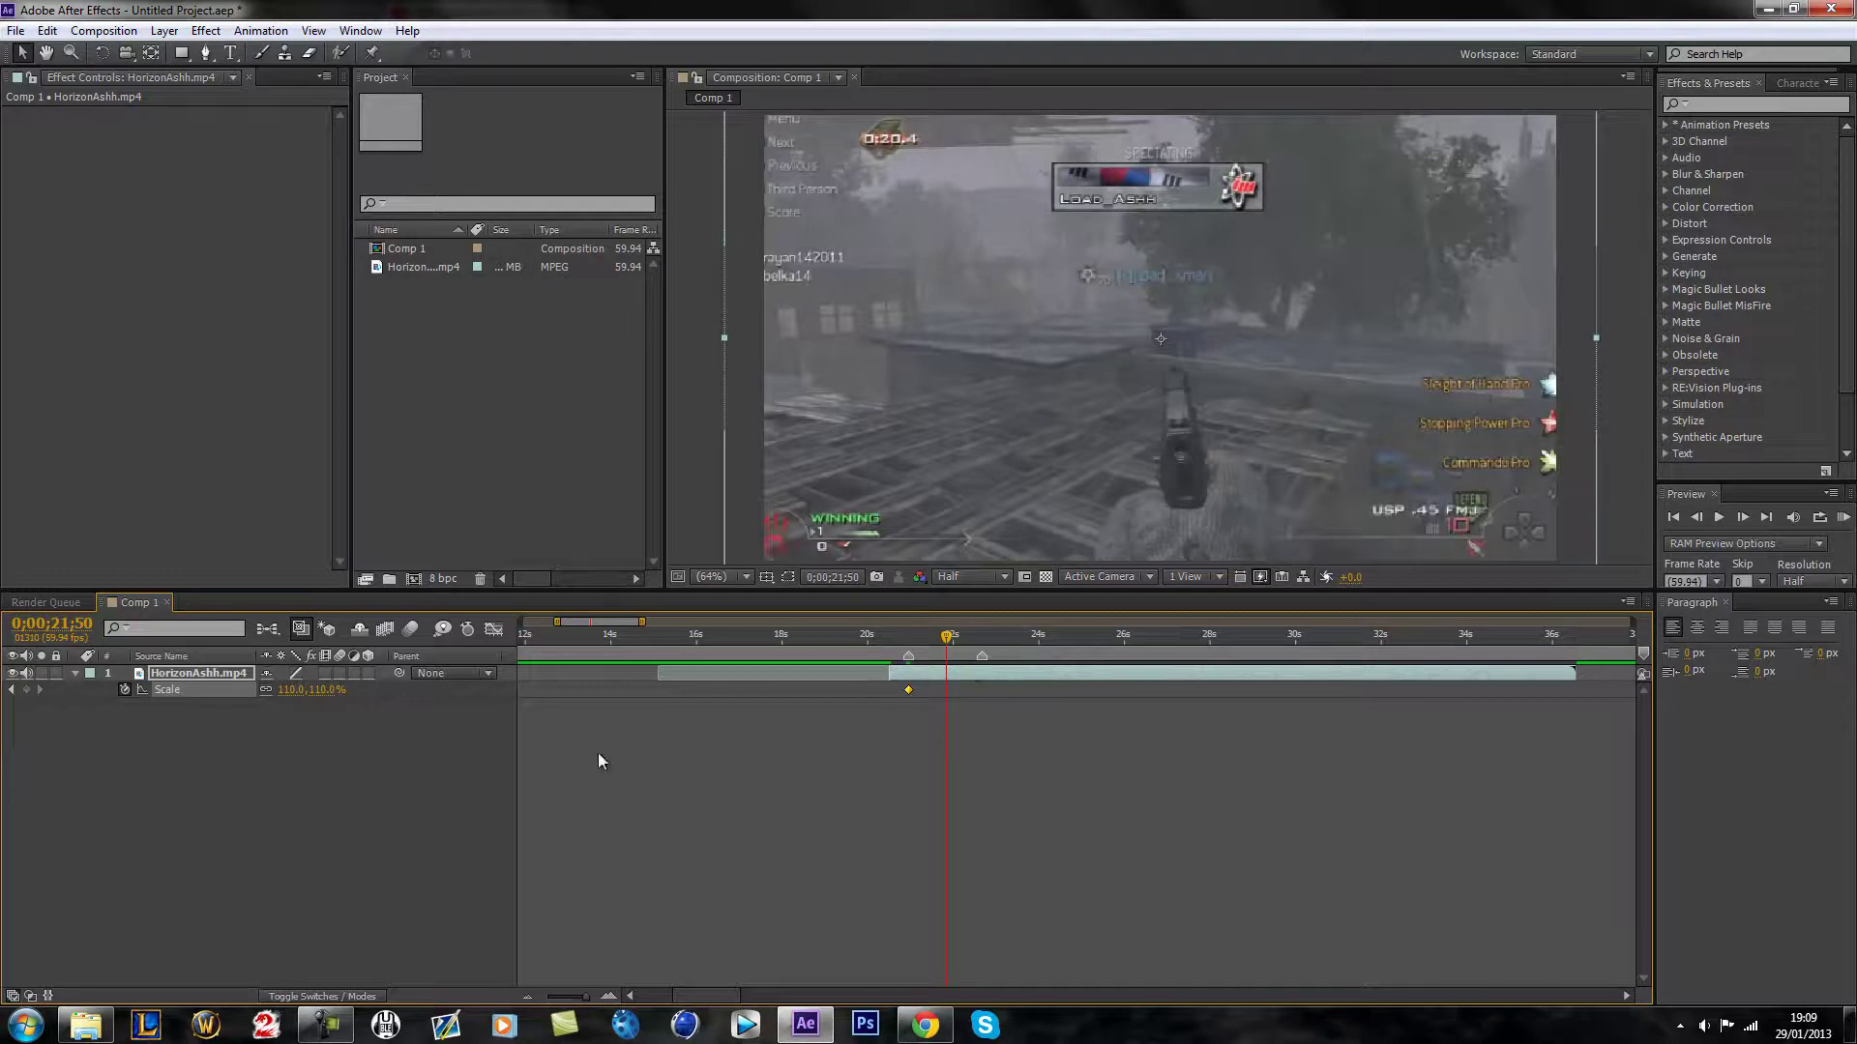
pyautogui.click(289, 691)
pyautogui.write('100')
pyautogui.press('Return')
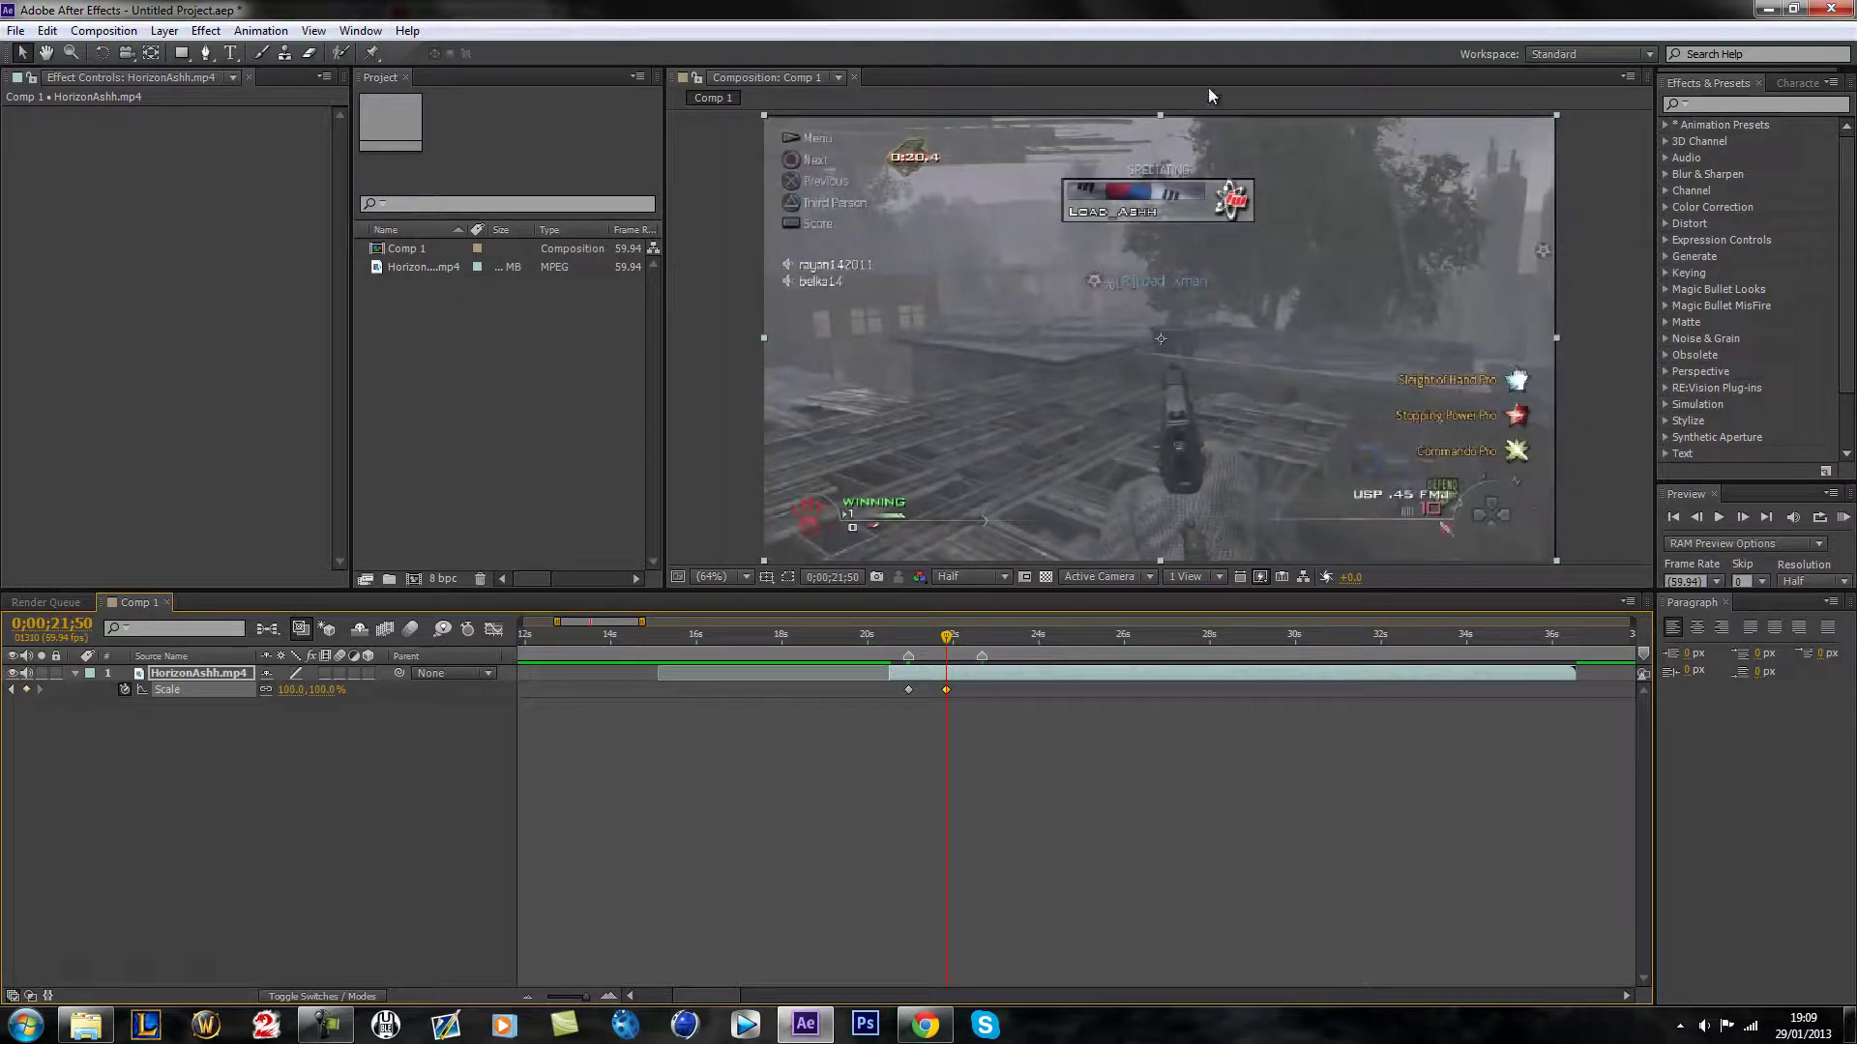
# Step: Try a Scale of 0% on the keyframe at 0;00;21;50, and restore it to 100%
pyautogui.click(290, 690)
pyautogui.write('0')
pyautogui.press('Return')
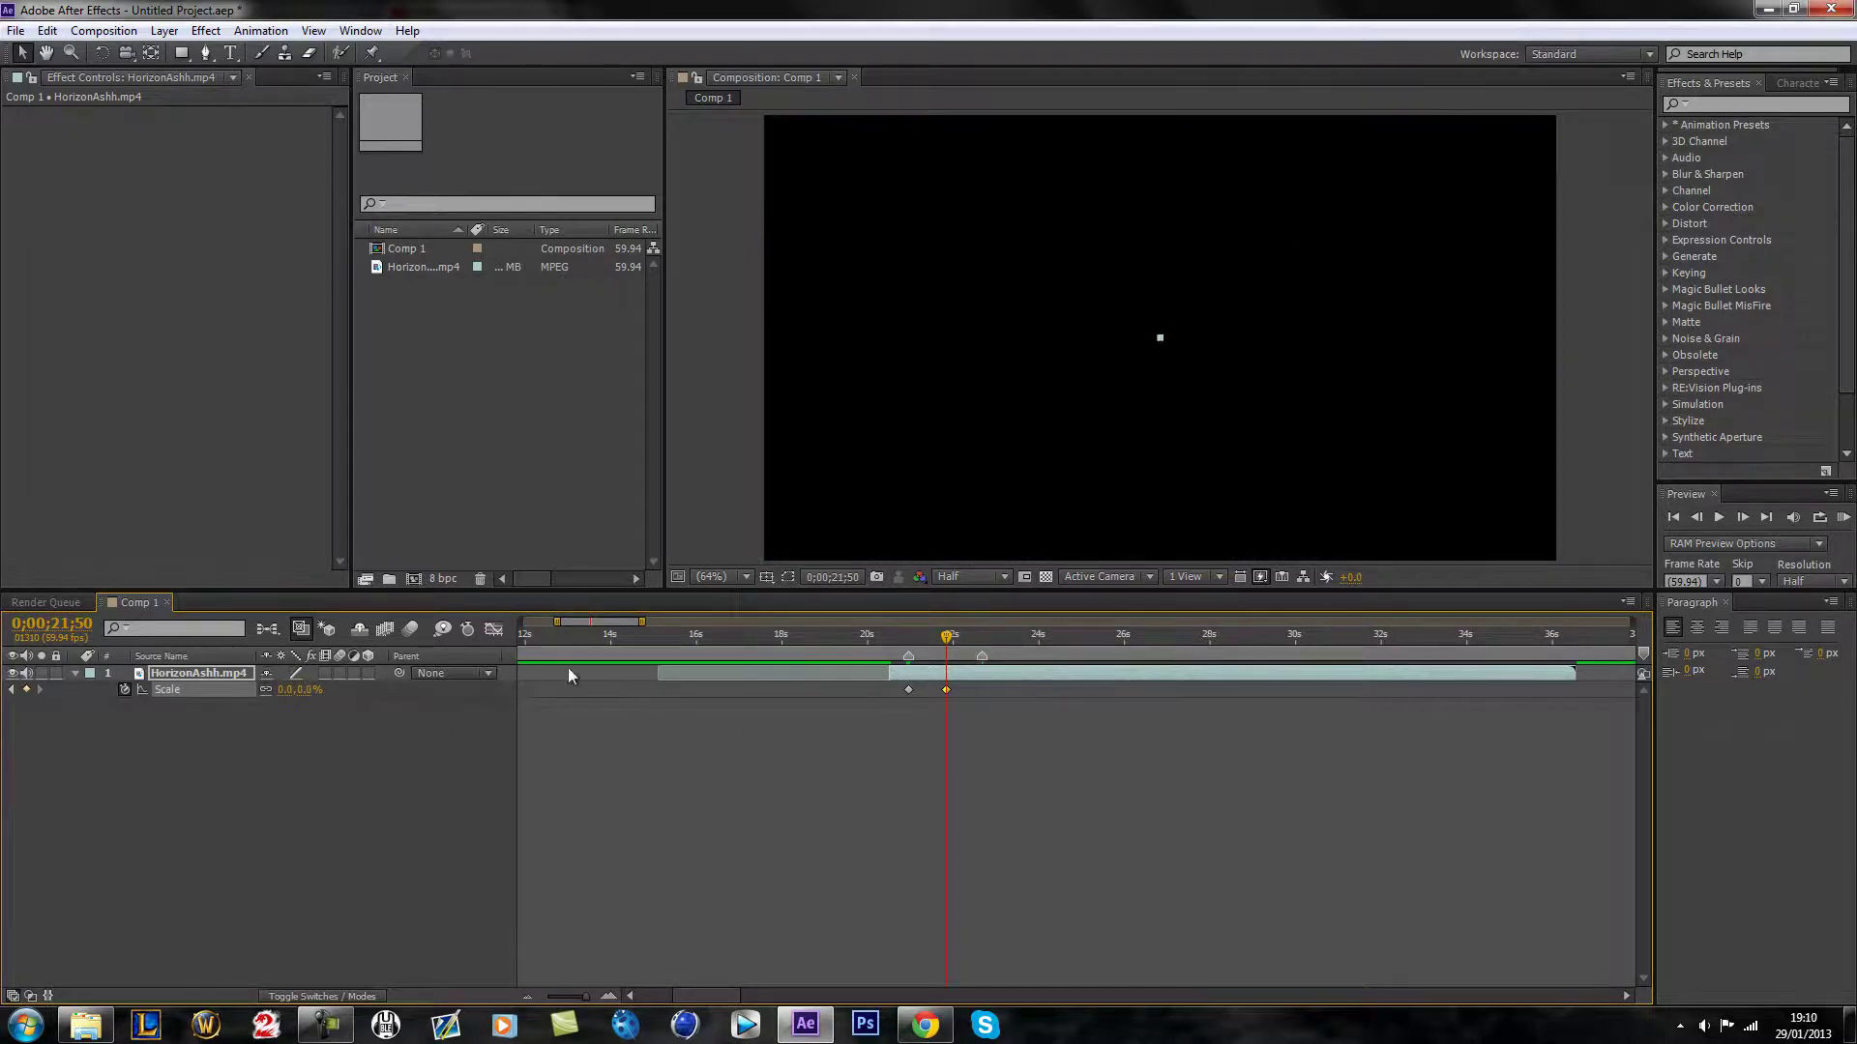
pyautogui.moveTo(947, 640)
pyautogui.mouseDown()
pyautogui.moveTo(883, 646)
pyautogui.moveTo(947, 650)
pyautogui.mouseUp()
pyautogui.click(1743, 518)
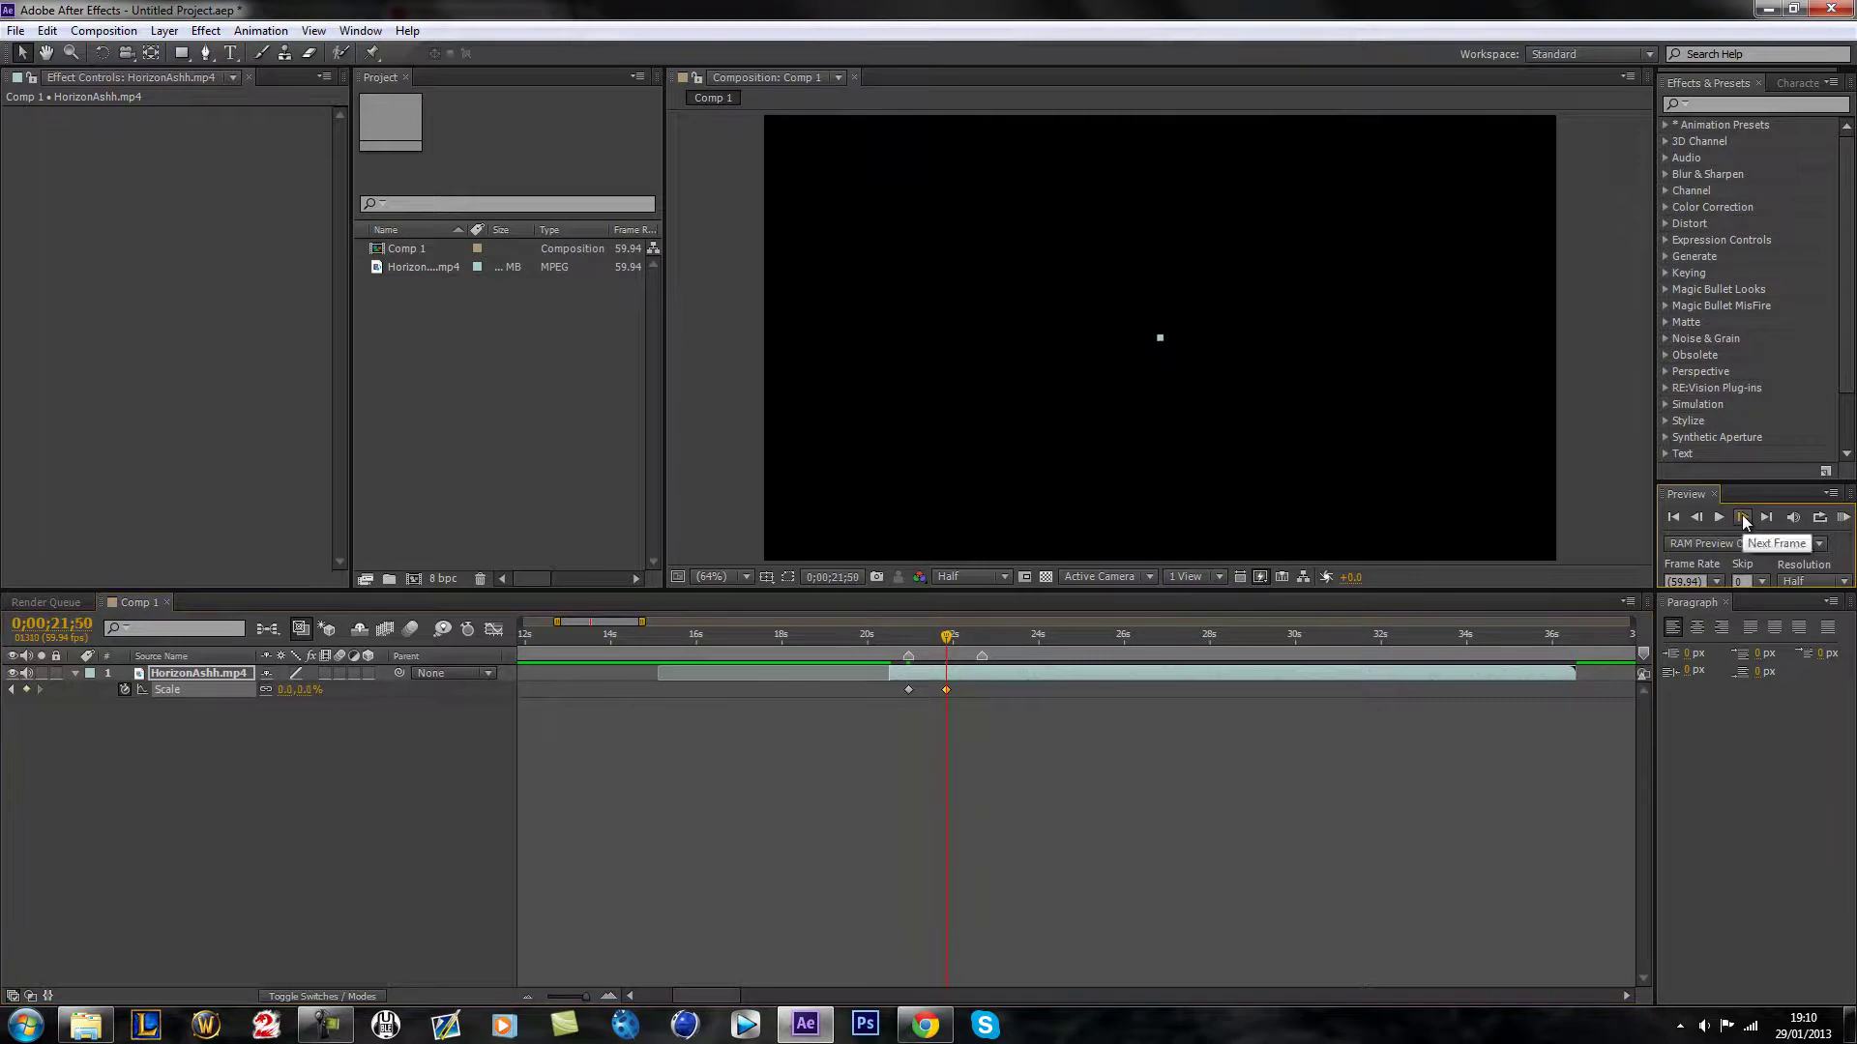
pyautogui.click(283, 691)
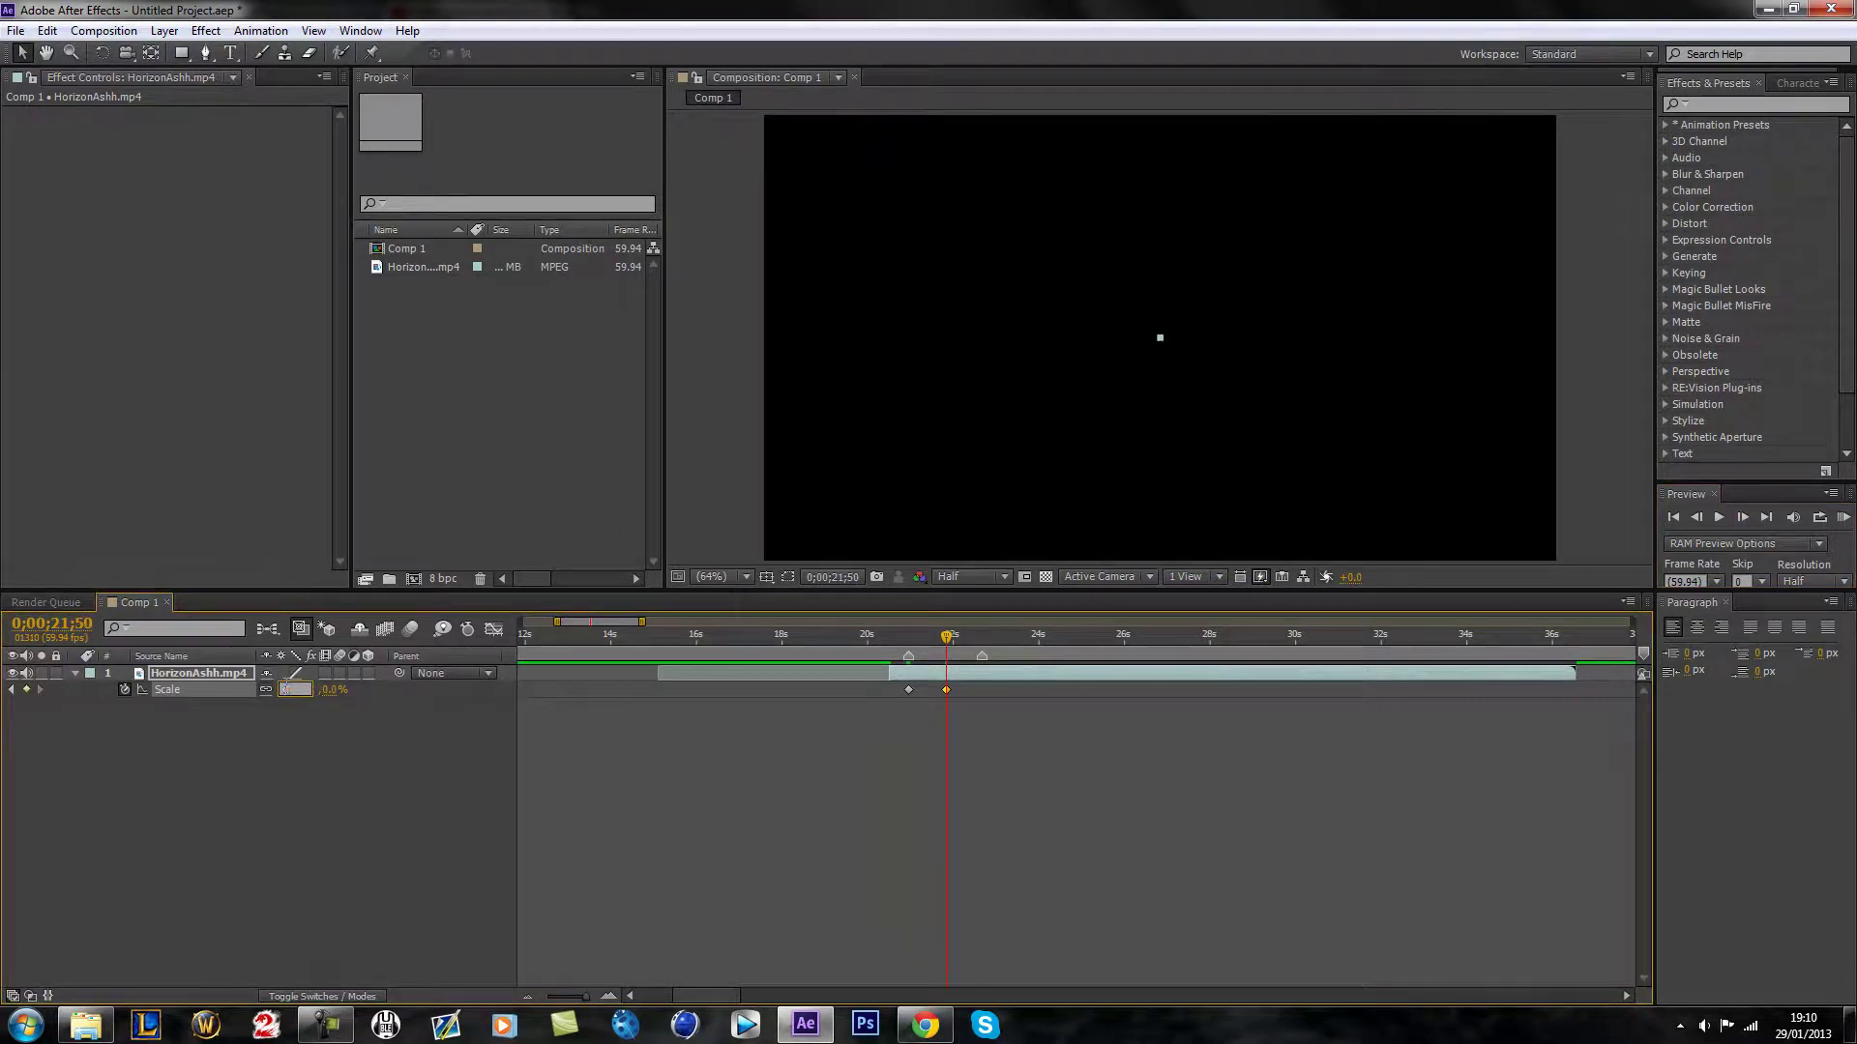
pyautogui.write('100')
pyautogui.press('Return')
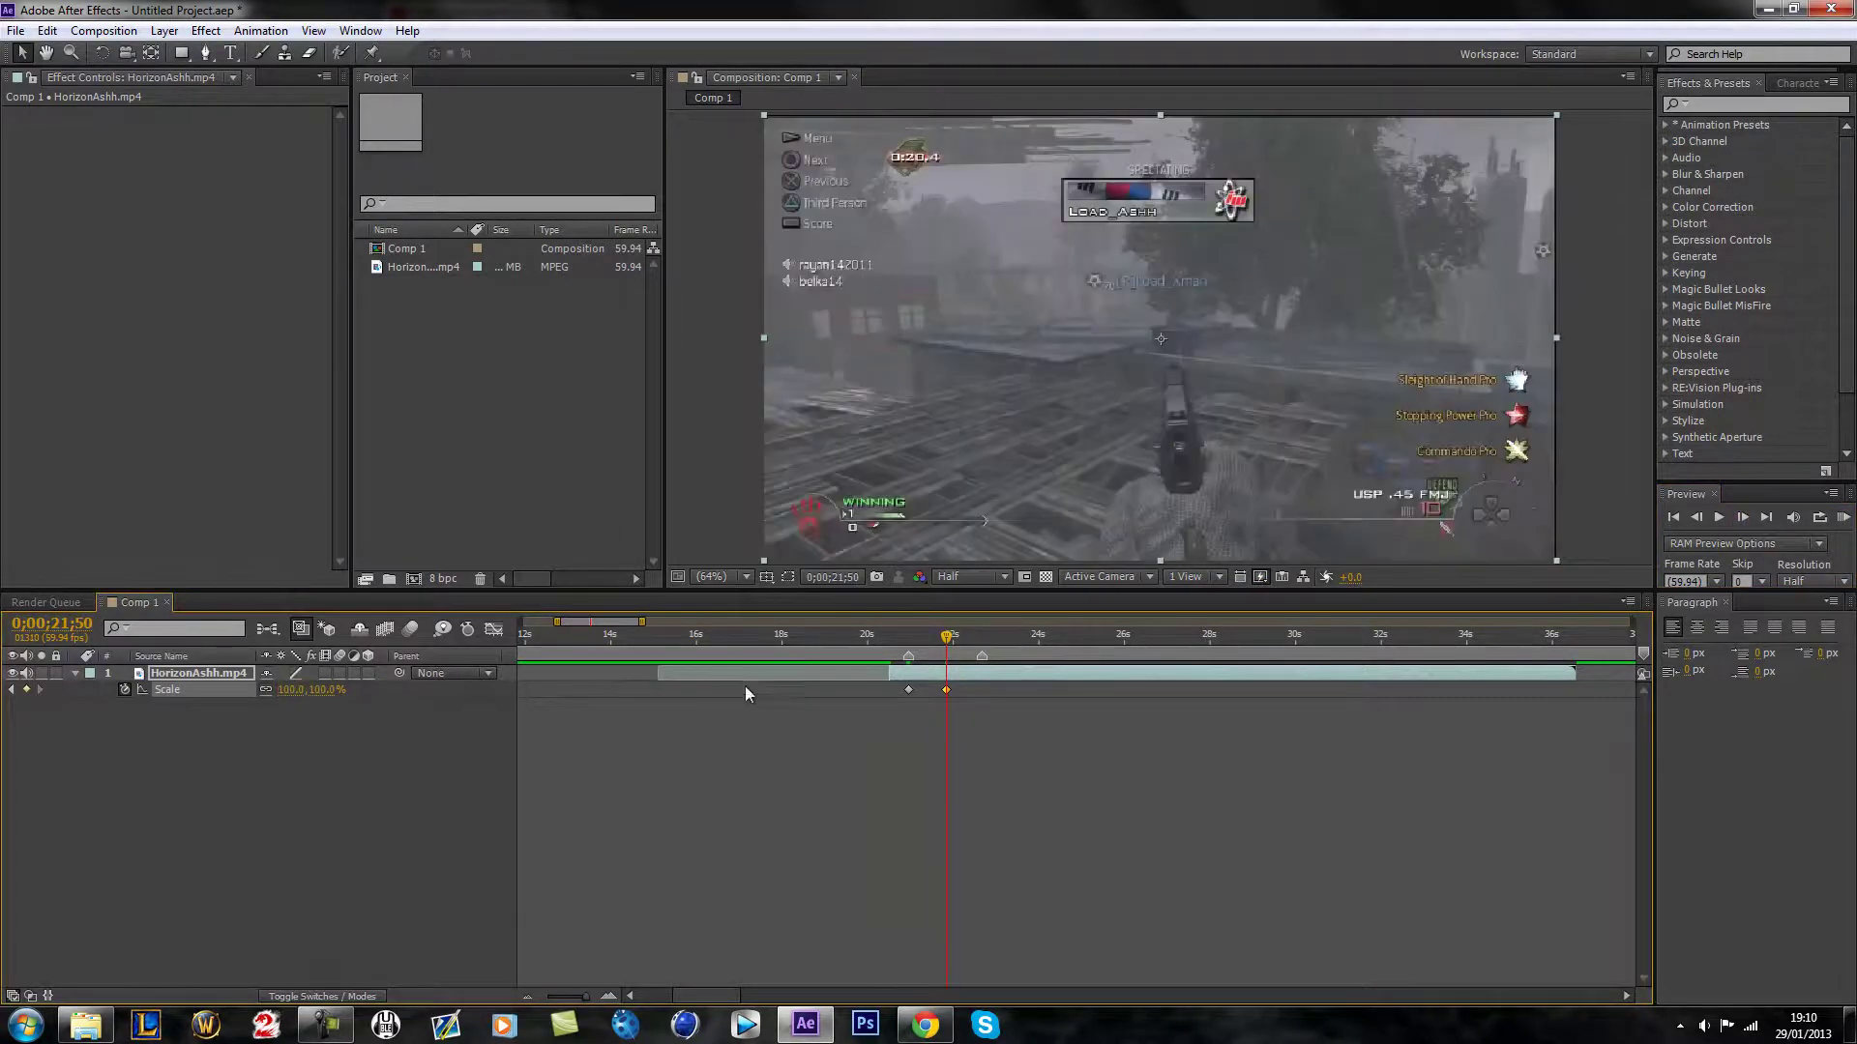
# Step: Preview the scale animation on the clip starting from 0;00;20;39
pyautogui.click(909, 638)
pyautogui.moveTo(909, 638); pyautogui.dragTo(892, 666)
pyautogui.press('space')
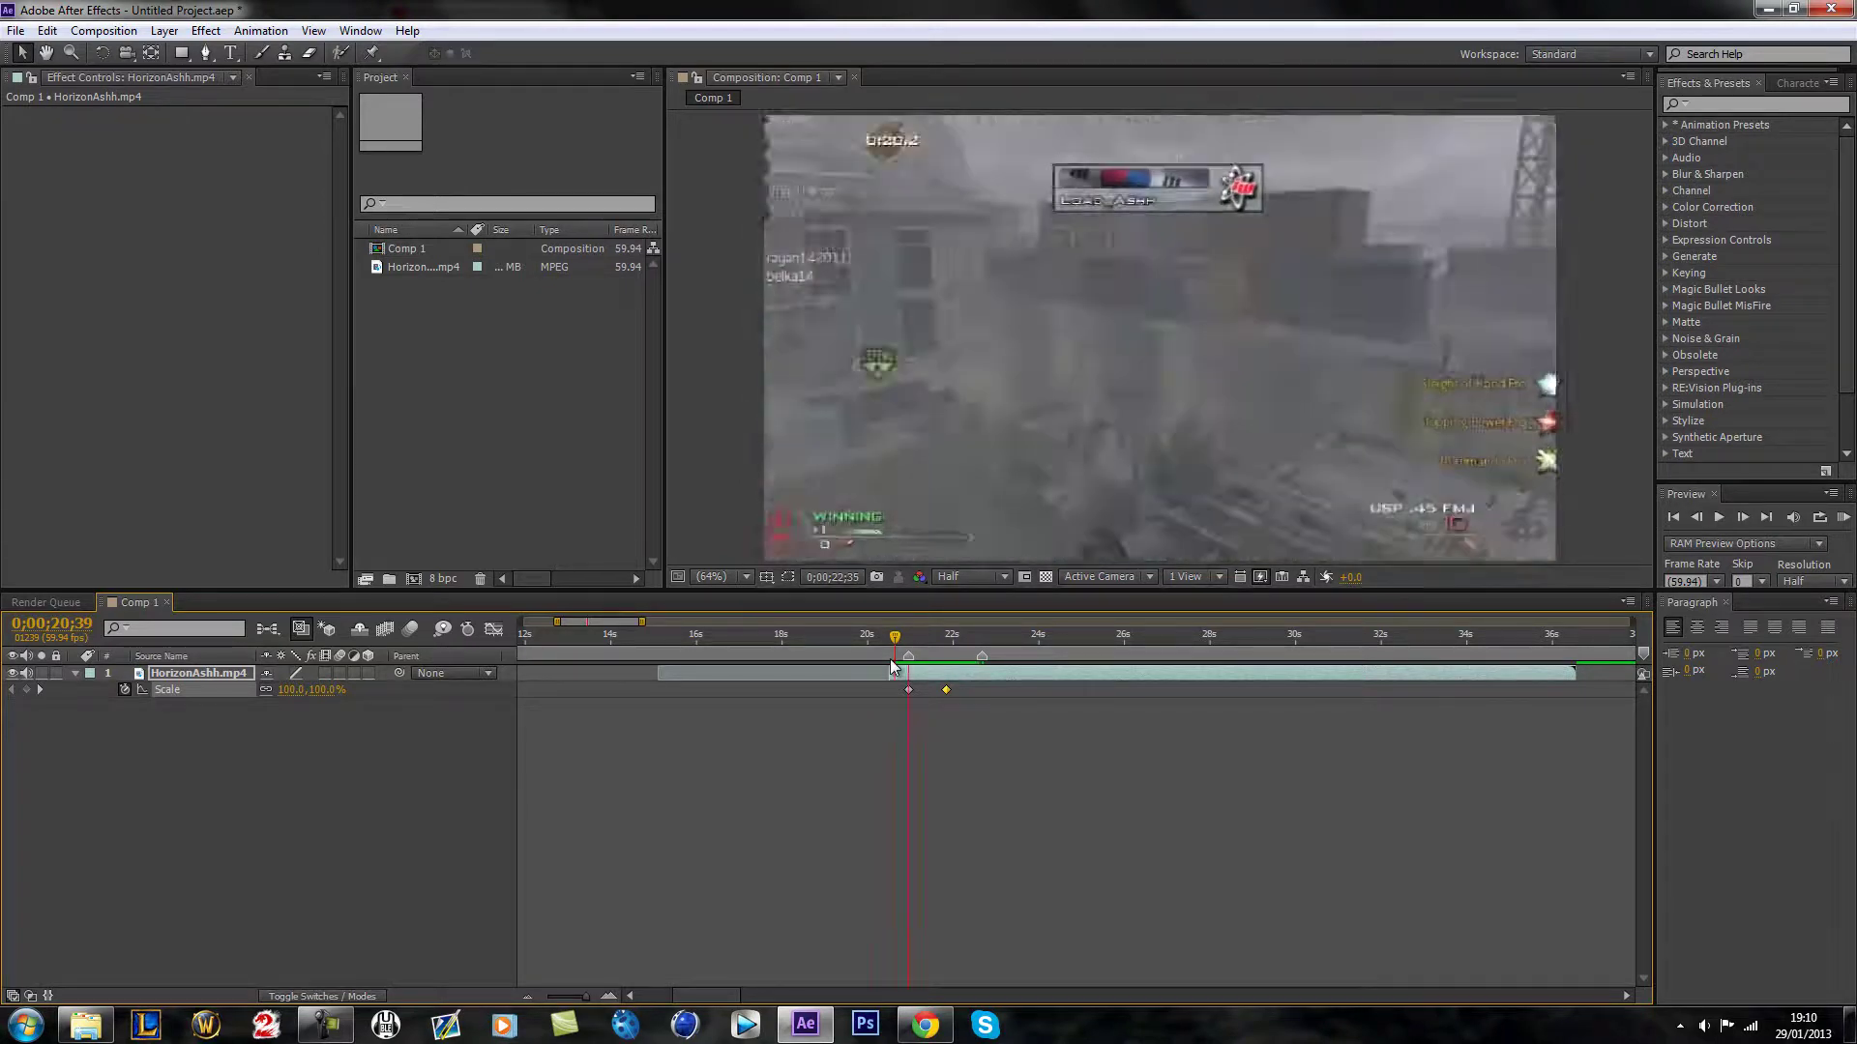
pyautogui.press('space')
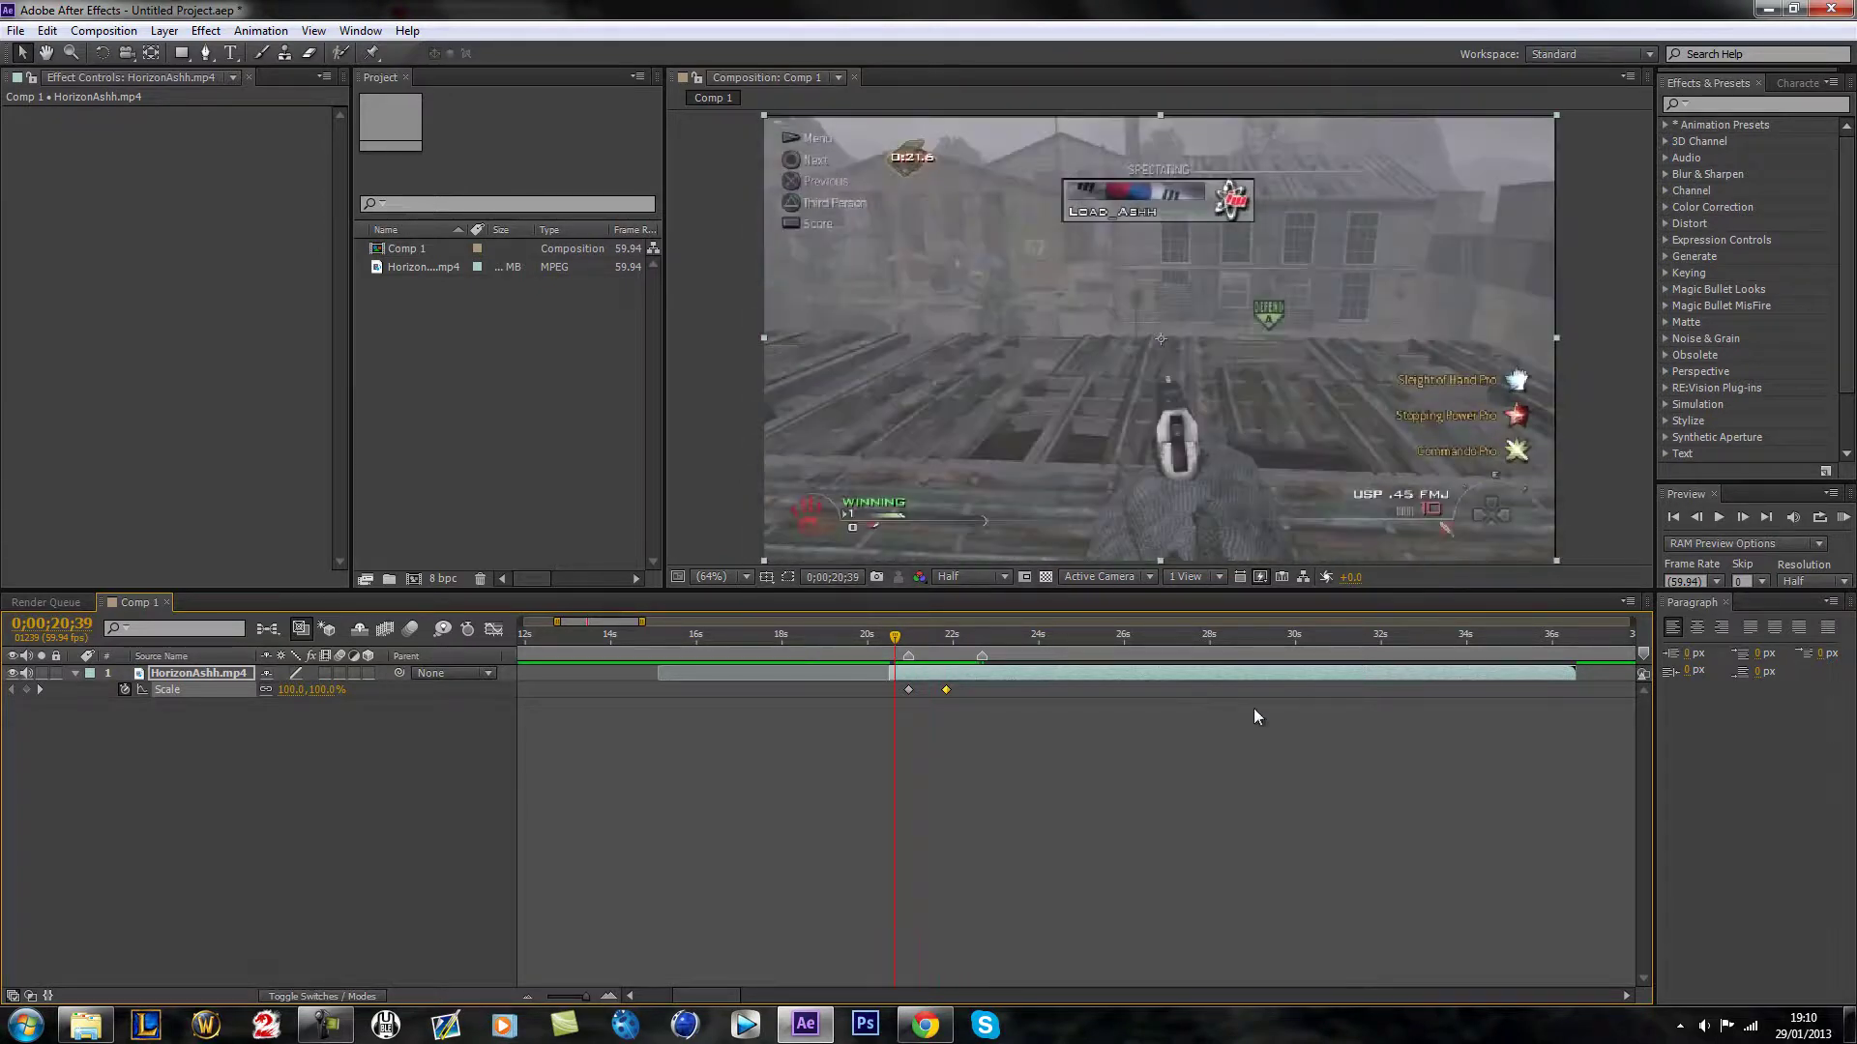
# Step: Move the current time to the first Scale keyframe at 0;00;20;57 on the HorizonAshh layer
pyautogui.press('k')
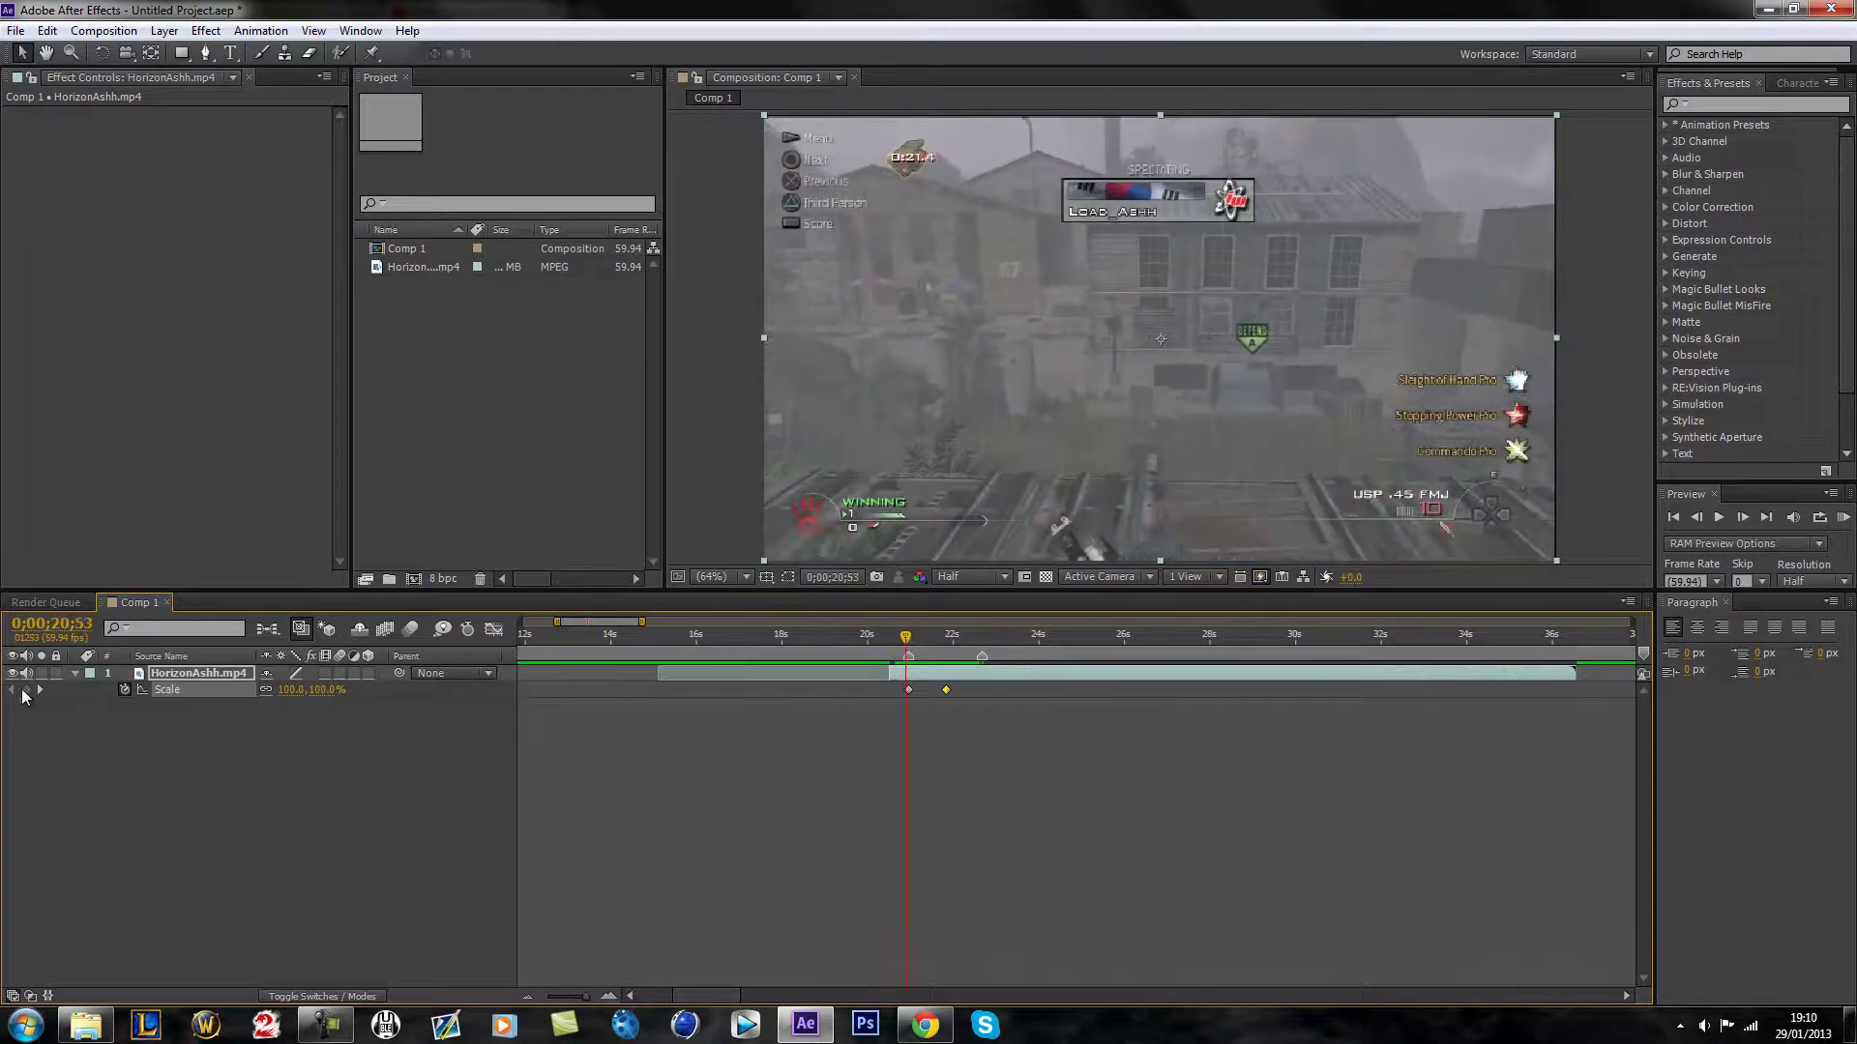
pyautogui.press('pagedown')
pyautogui.press('pagedown')
pyautogui.press('pagedown')
pyautogui.press('pagedown')
pyautogui.press('pagedown')
pyautogui.press('pagedown')
pyautogui.press('pagedown')
pyautogui.press('pagedown')
pyautogui.press('pagedown')
pyautogui.press('pagedown')
pyautogui.press('pagedown')
pyautogui.press('pagedown')
pyautogui.press('pagedown')
pyautogui.press('pagedown')
pyautogui.press('pagedown')
pyautogui.press('pagedown')
pyautogui.press('pagedown')
pyautogui.press('pagedown')
pyautogui.press('pagedown')
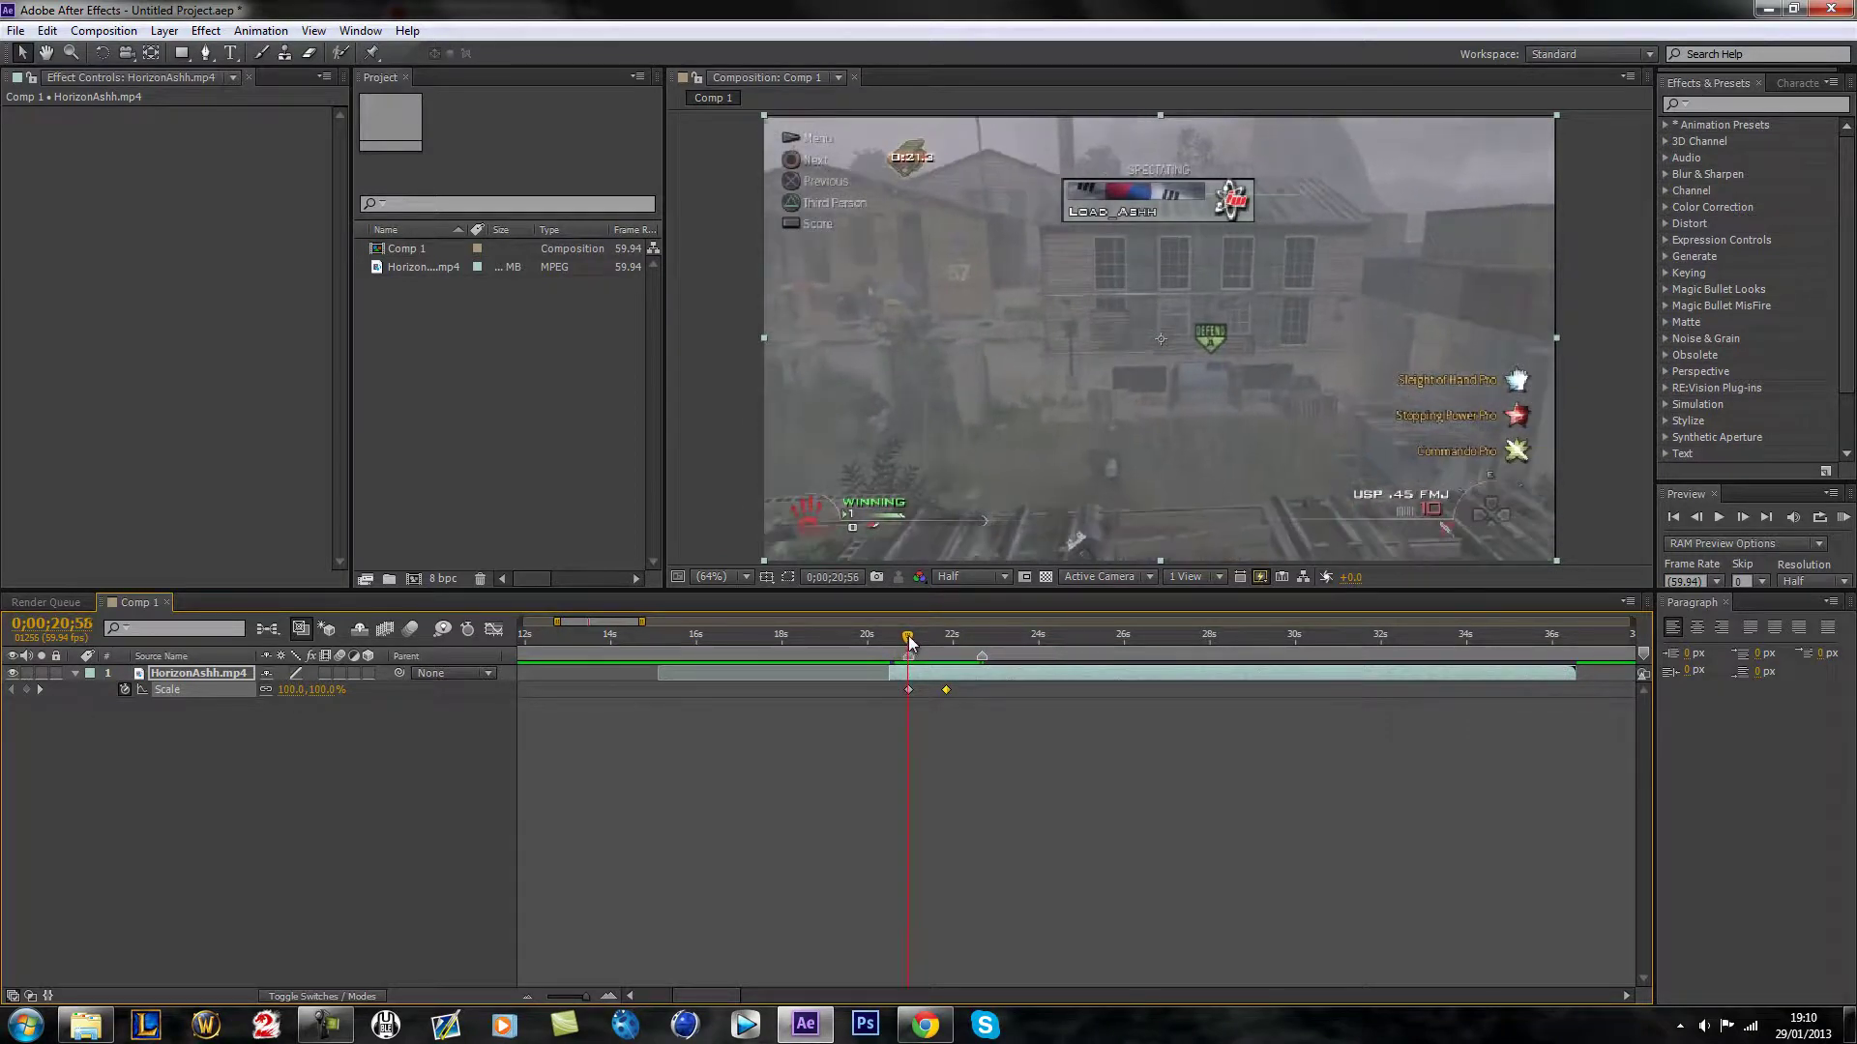
pyautogui.moveTo(918, 640)
pyautogui.mouseDown()
pyautogui.moveTo(945, 649)
pyautogui.moveTo(912, 657)
pyautogui.moveTo(948, 658)
pyautogui.moveTo(909, 674)
pyautogui.mouseUp()
pyautogui.click(1741, 517)
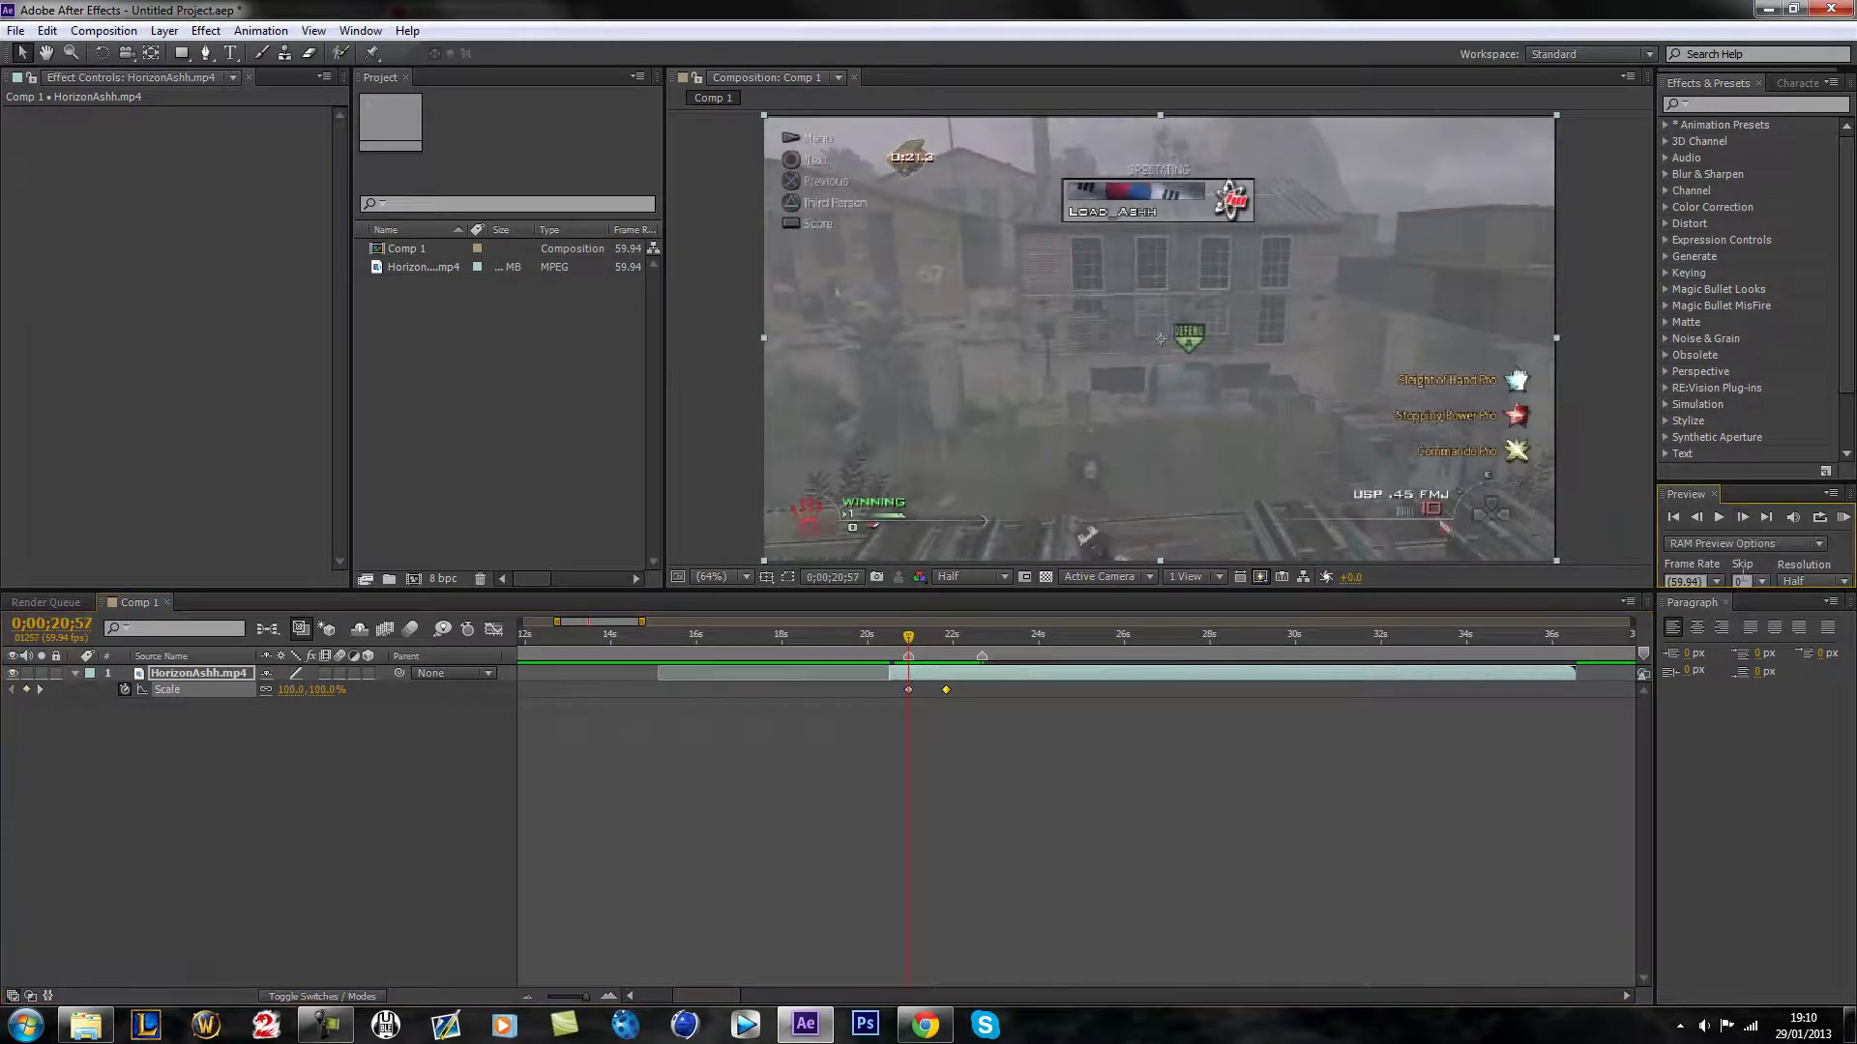
# Step: Find the Directional Blur effect and apply it to the HorizonAshh layer
pyautogui.click(1715, 106)
pyautogui.write('directi')
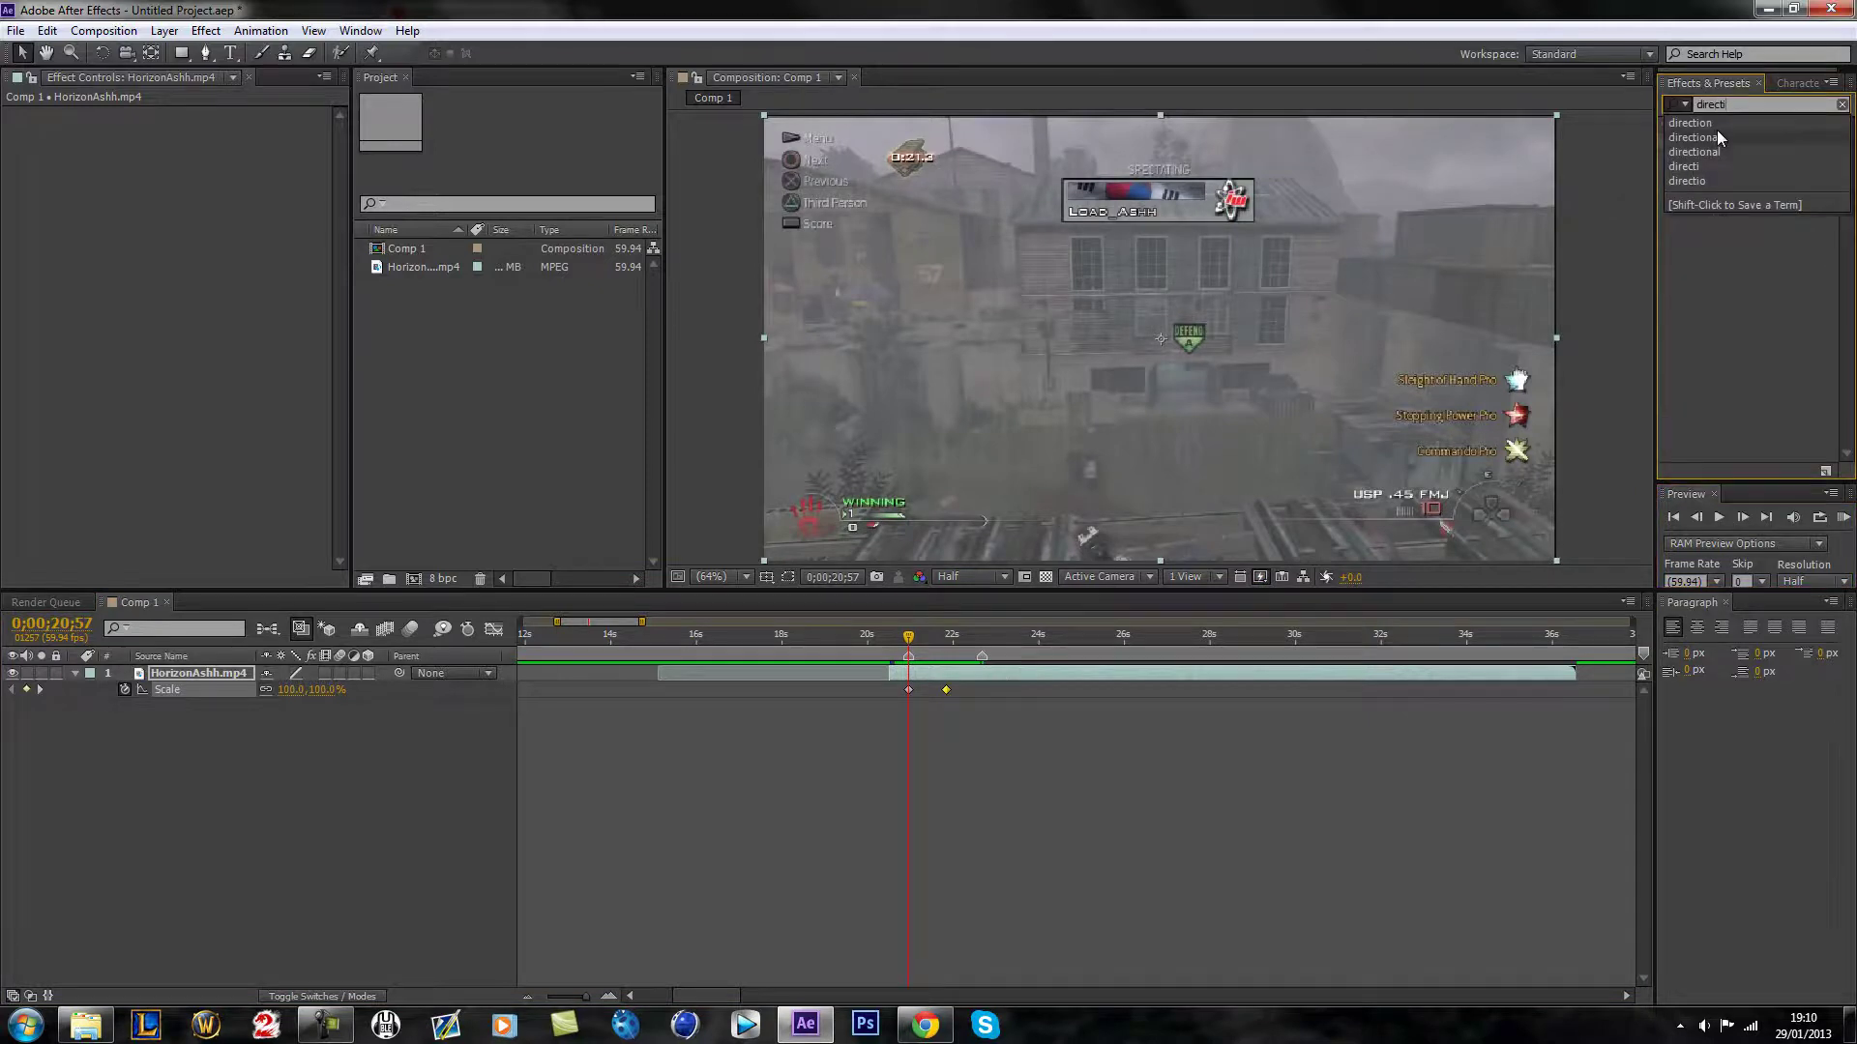
pyautogui.click(1716, 132)
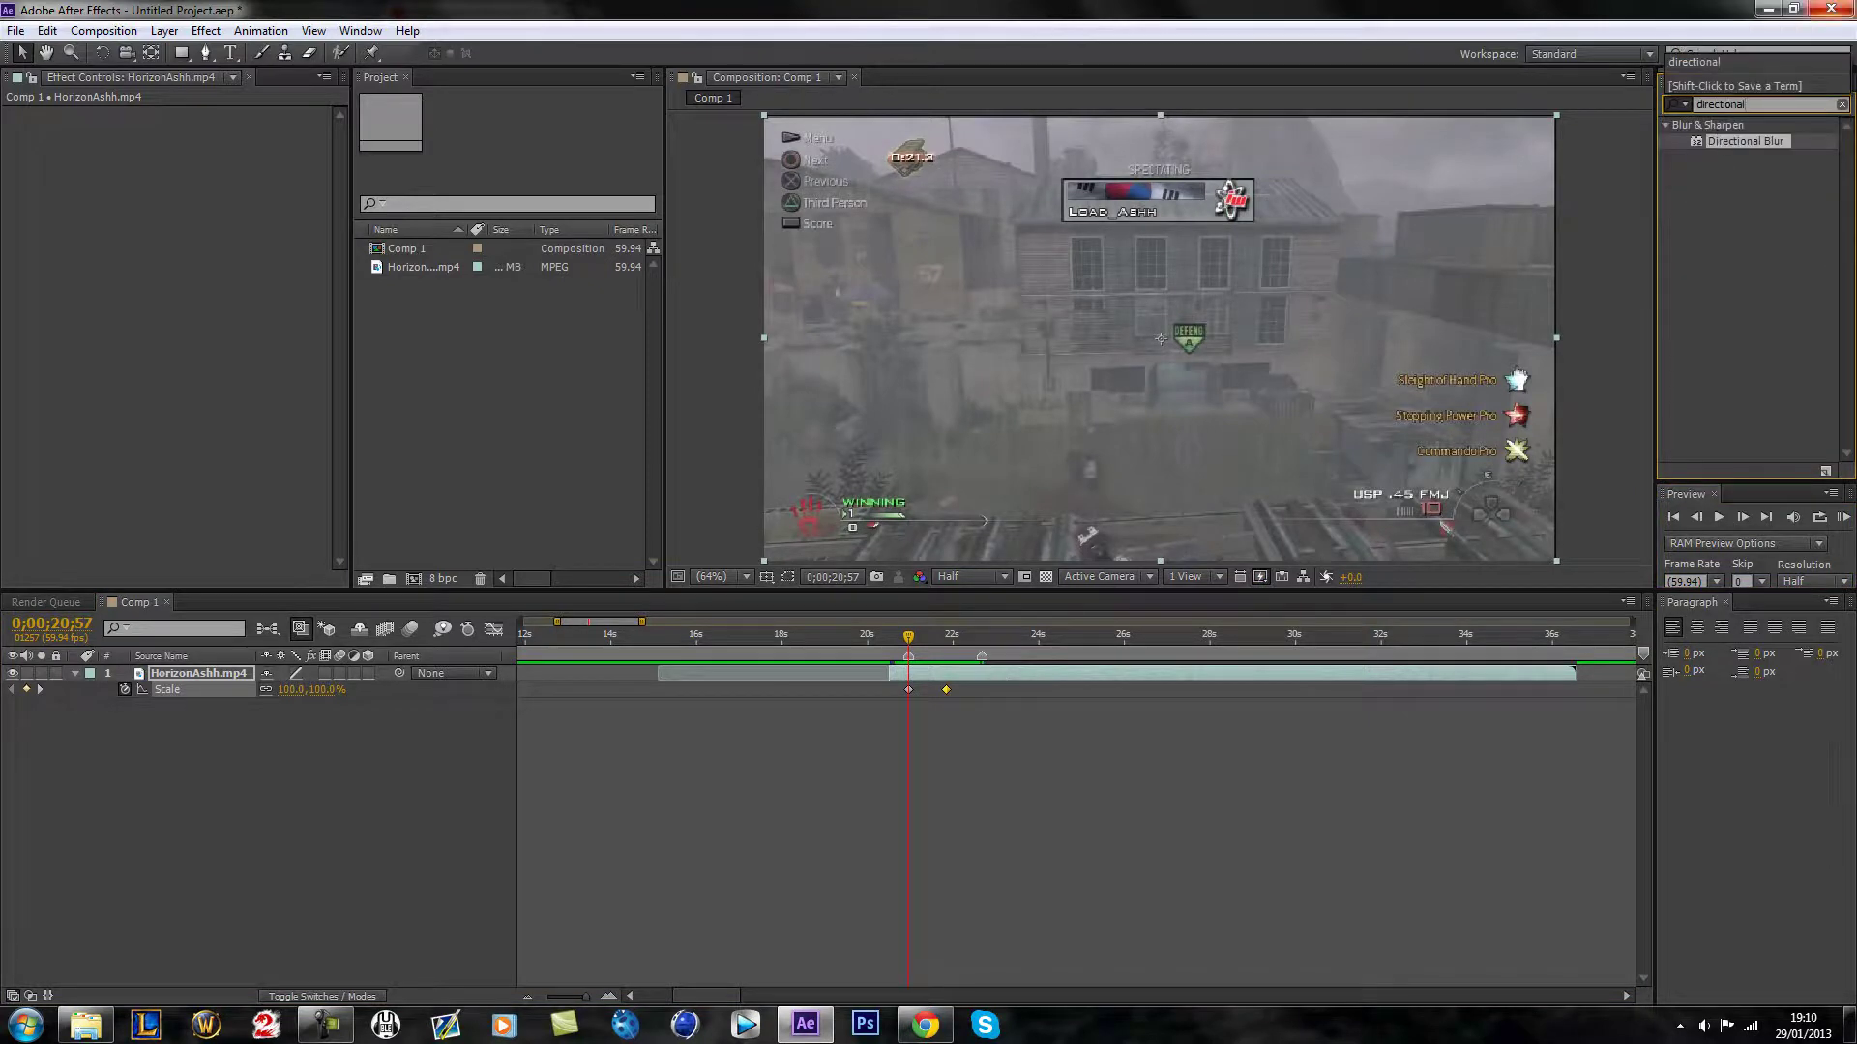
pyautogui.moveTo(1727, 146); pyautogui.dragTo(924, 677)
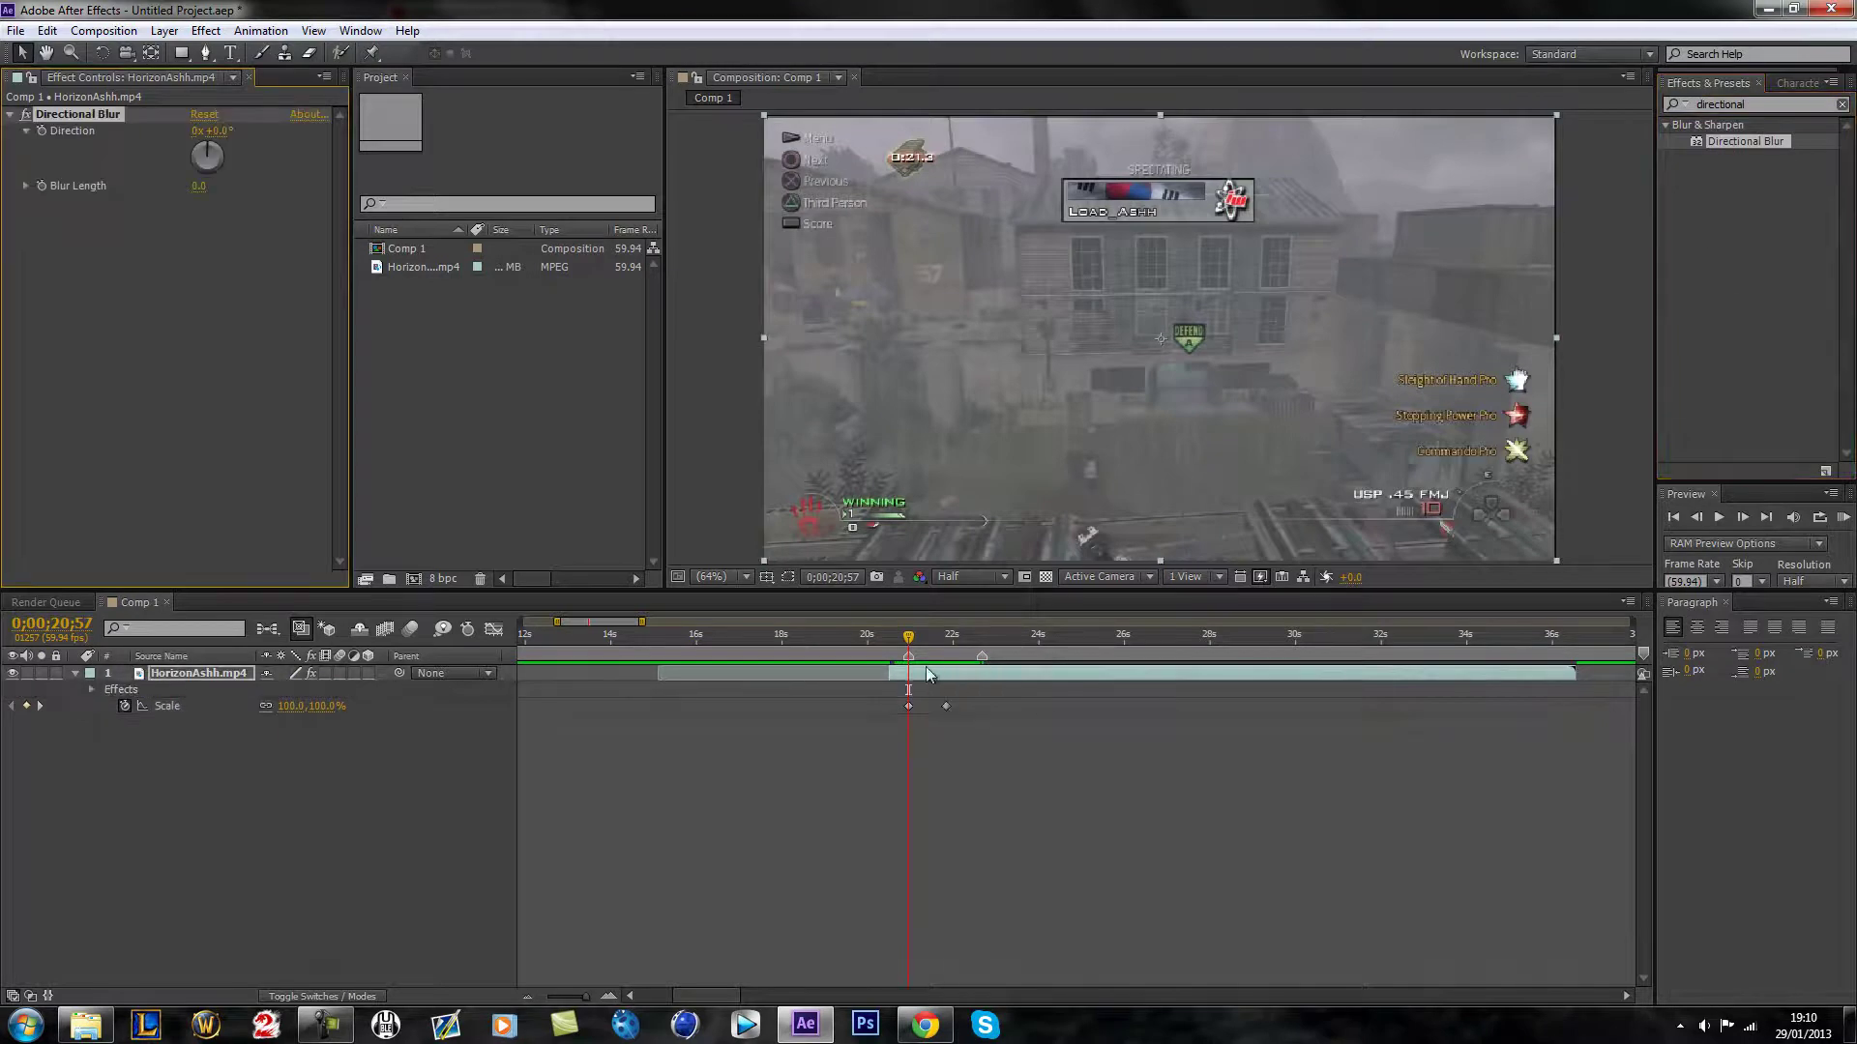
# Step: Set the Directional Blur's Direction to 90° and place the current time on the first Scale keyframe at 0;00;20;57
pyautogui.click(214, 131)
pyautogui.press('Return')
pyautogui.click(1696, 518)
pyautogui.click(596, 1002)
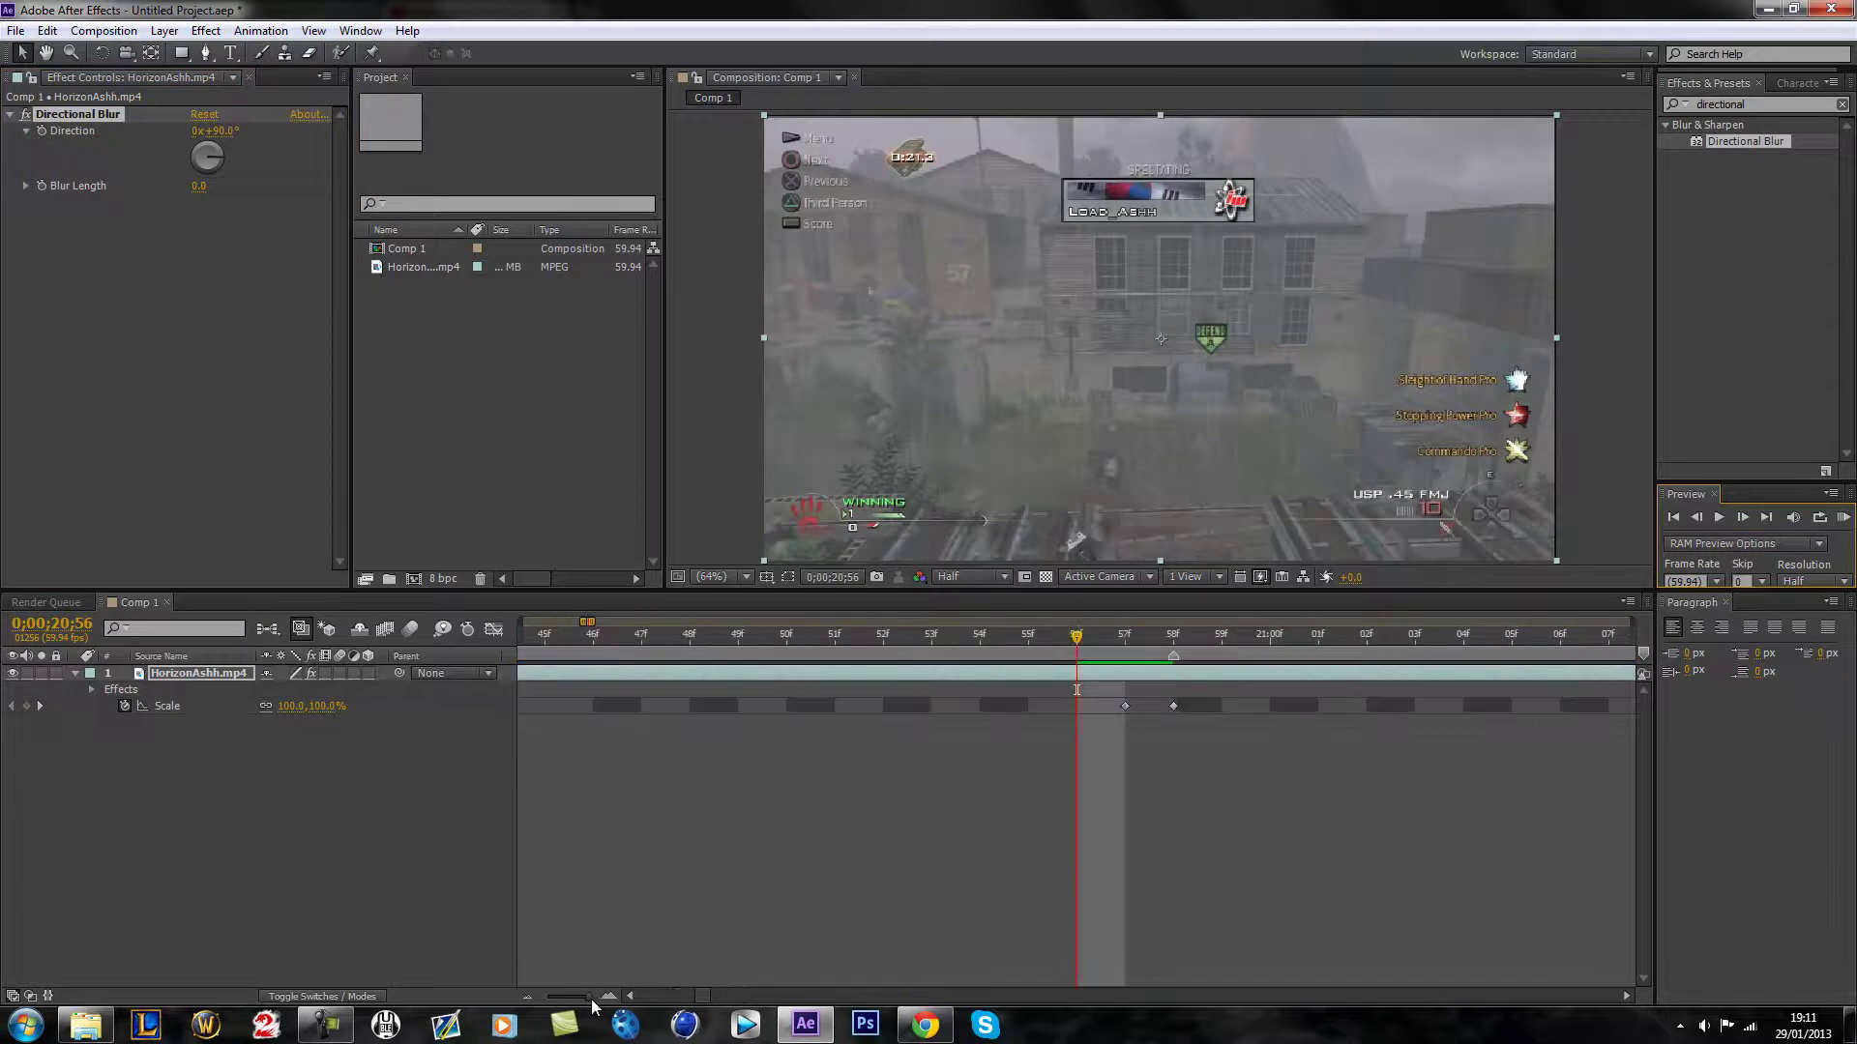
pyautogui.click(1124, 638)
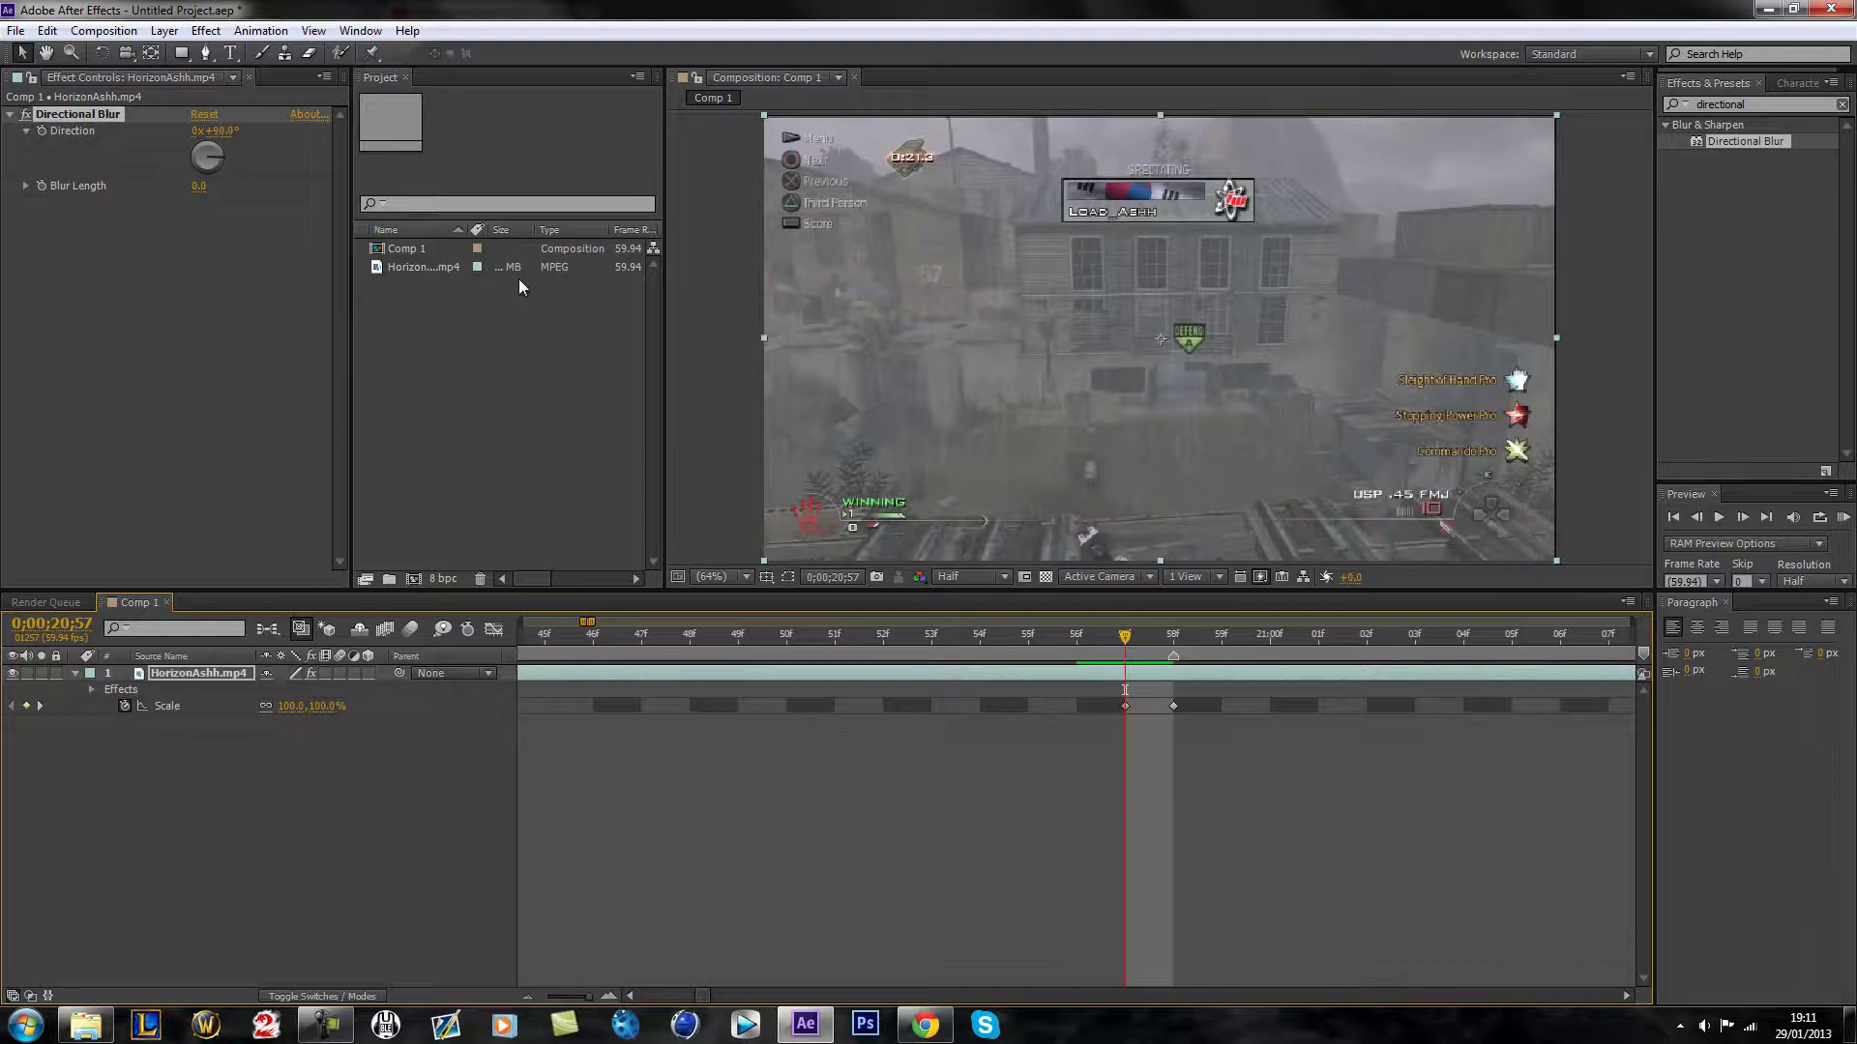
# Step: Try a Direction of 0° with a Blur Length of about 16.1, and restore the Direction to 90°
pyautogui.click(216, 130)
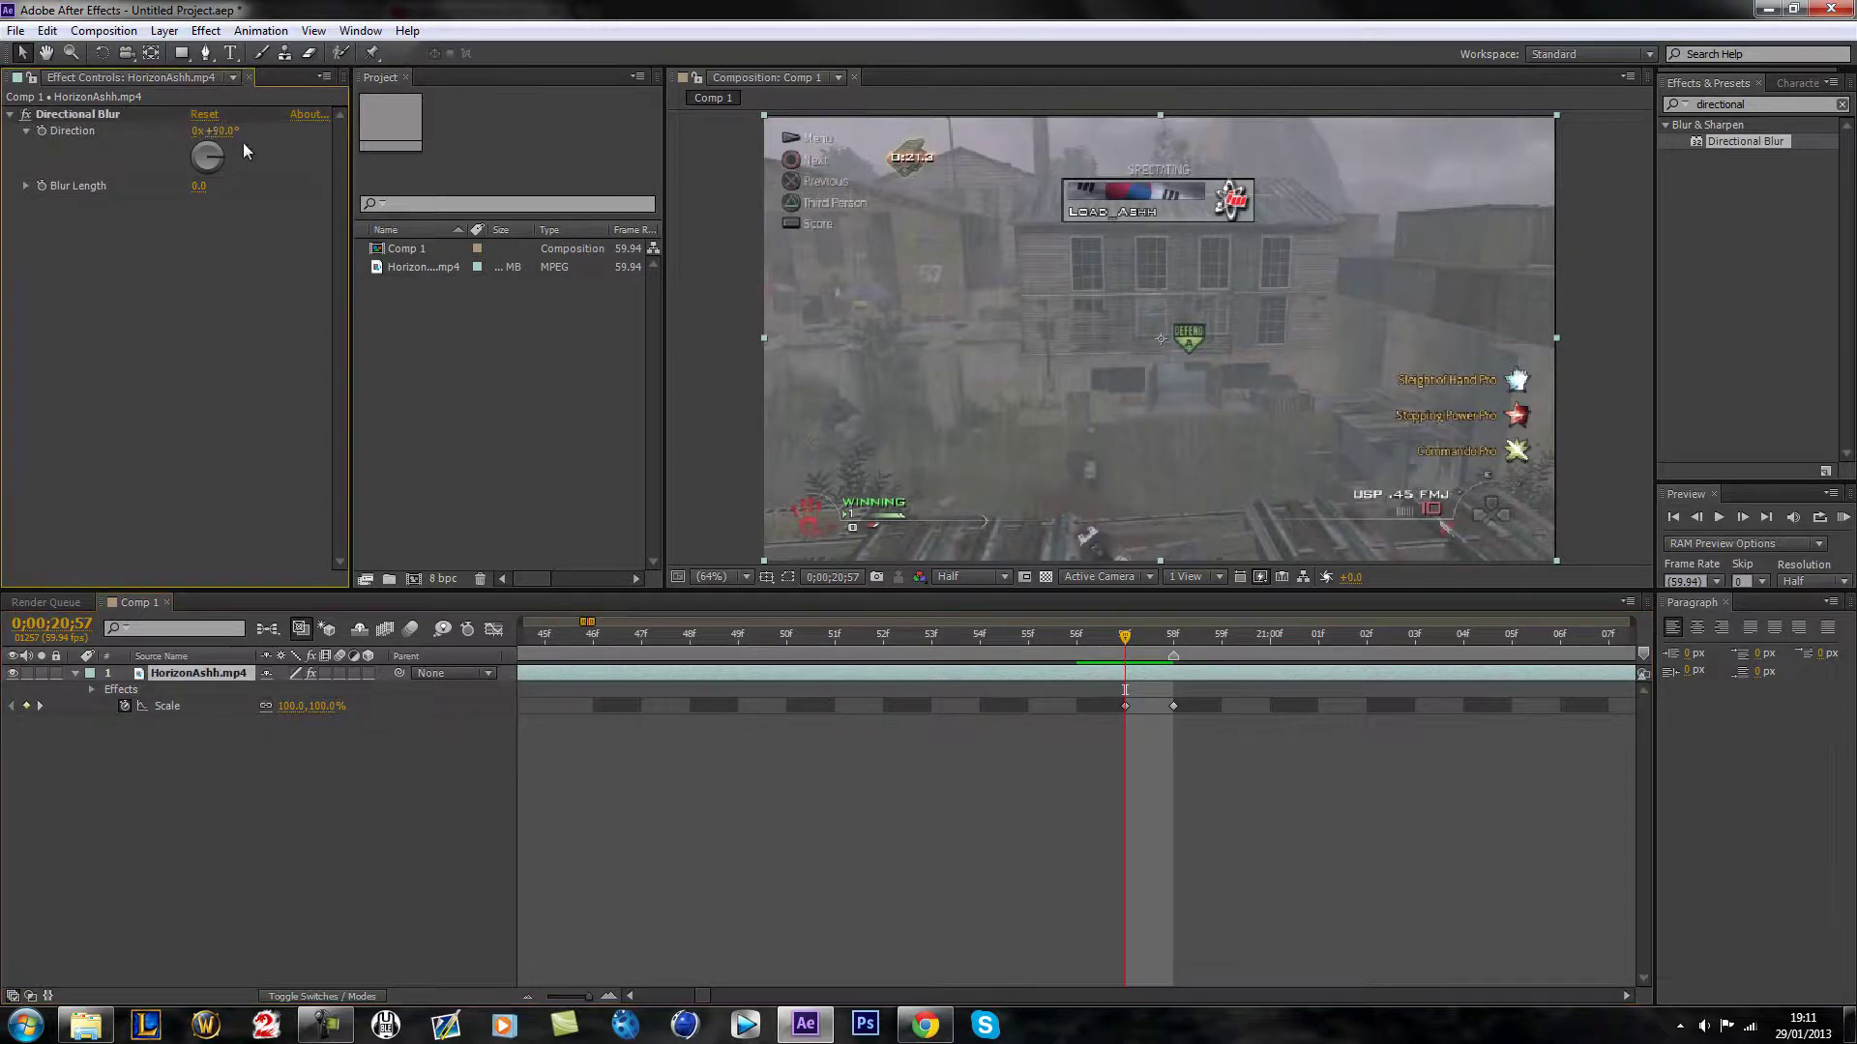
pyautogui.write('0')
pyautogui.press('Return')
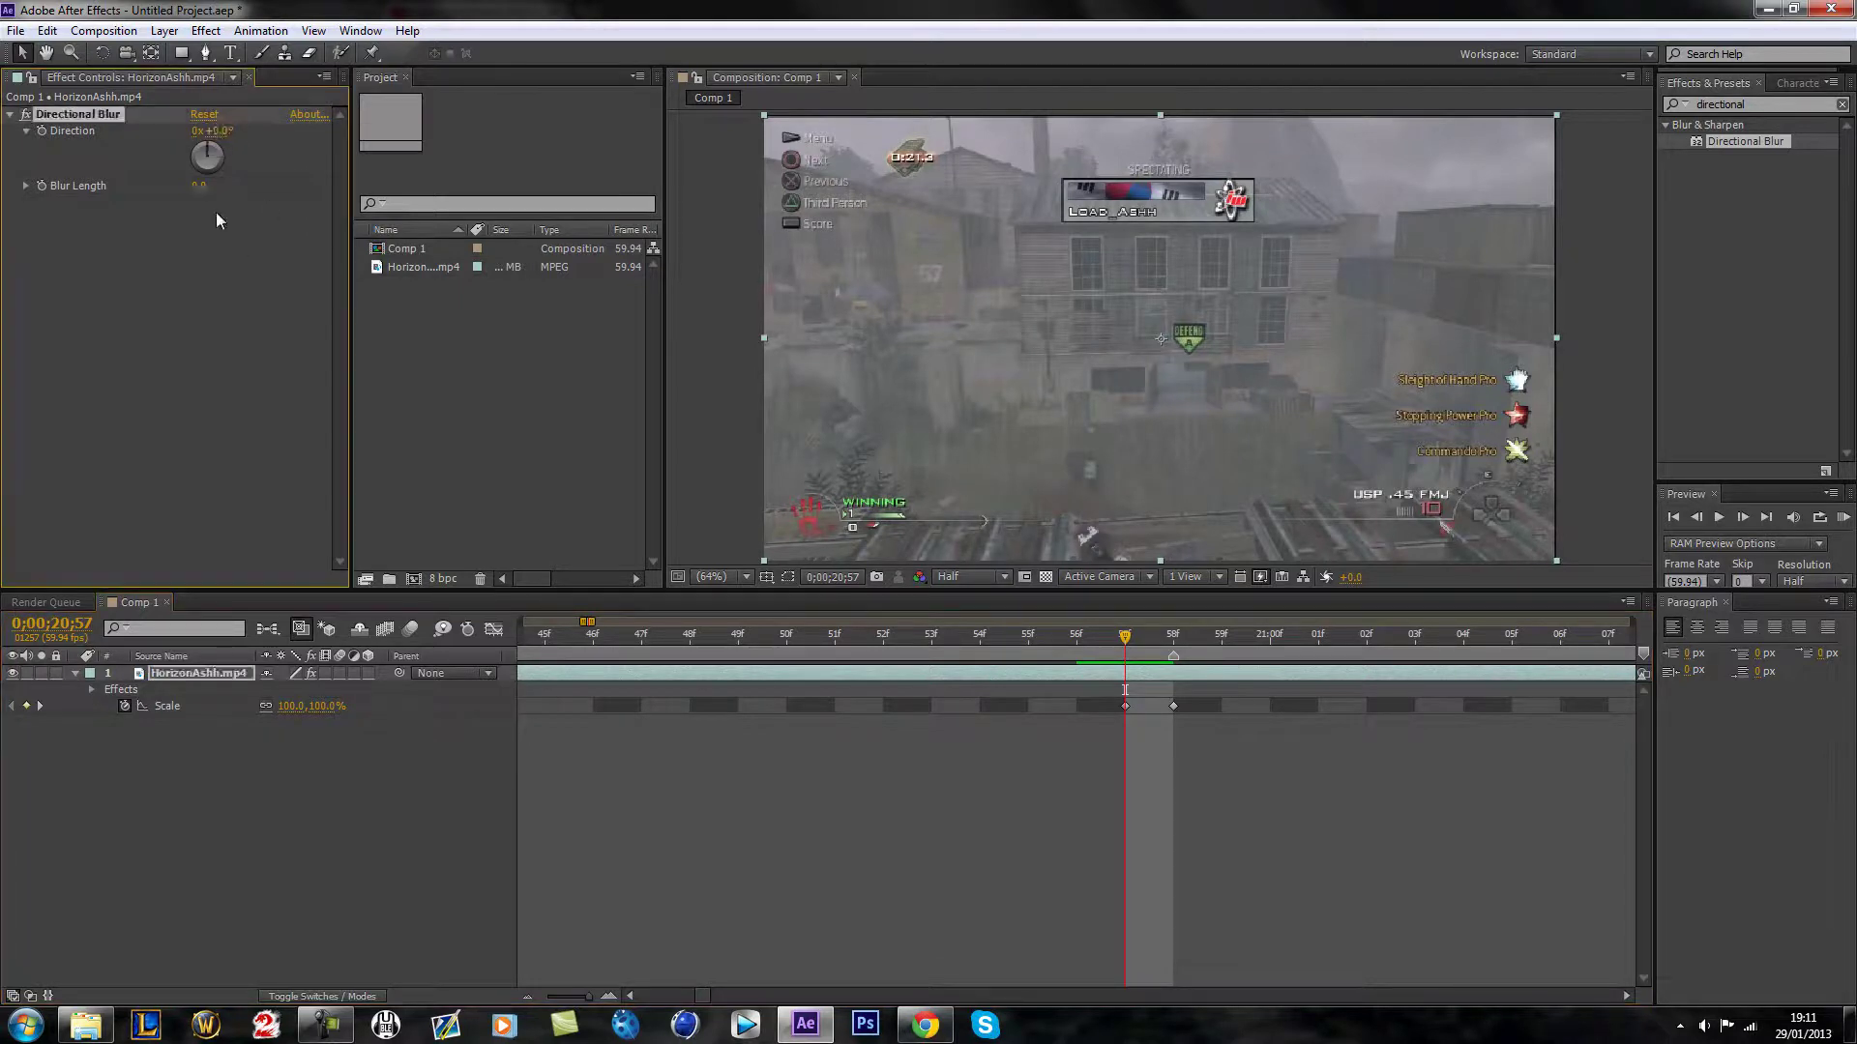
pyautogui.moveTo(199, 186)
pyautogui.mouseDown()
pyautogui.moveTo(232, 185)
pyautogui.moveTo(215, 186)
pyautogui.mouseUp()
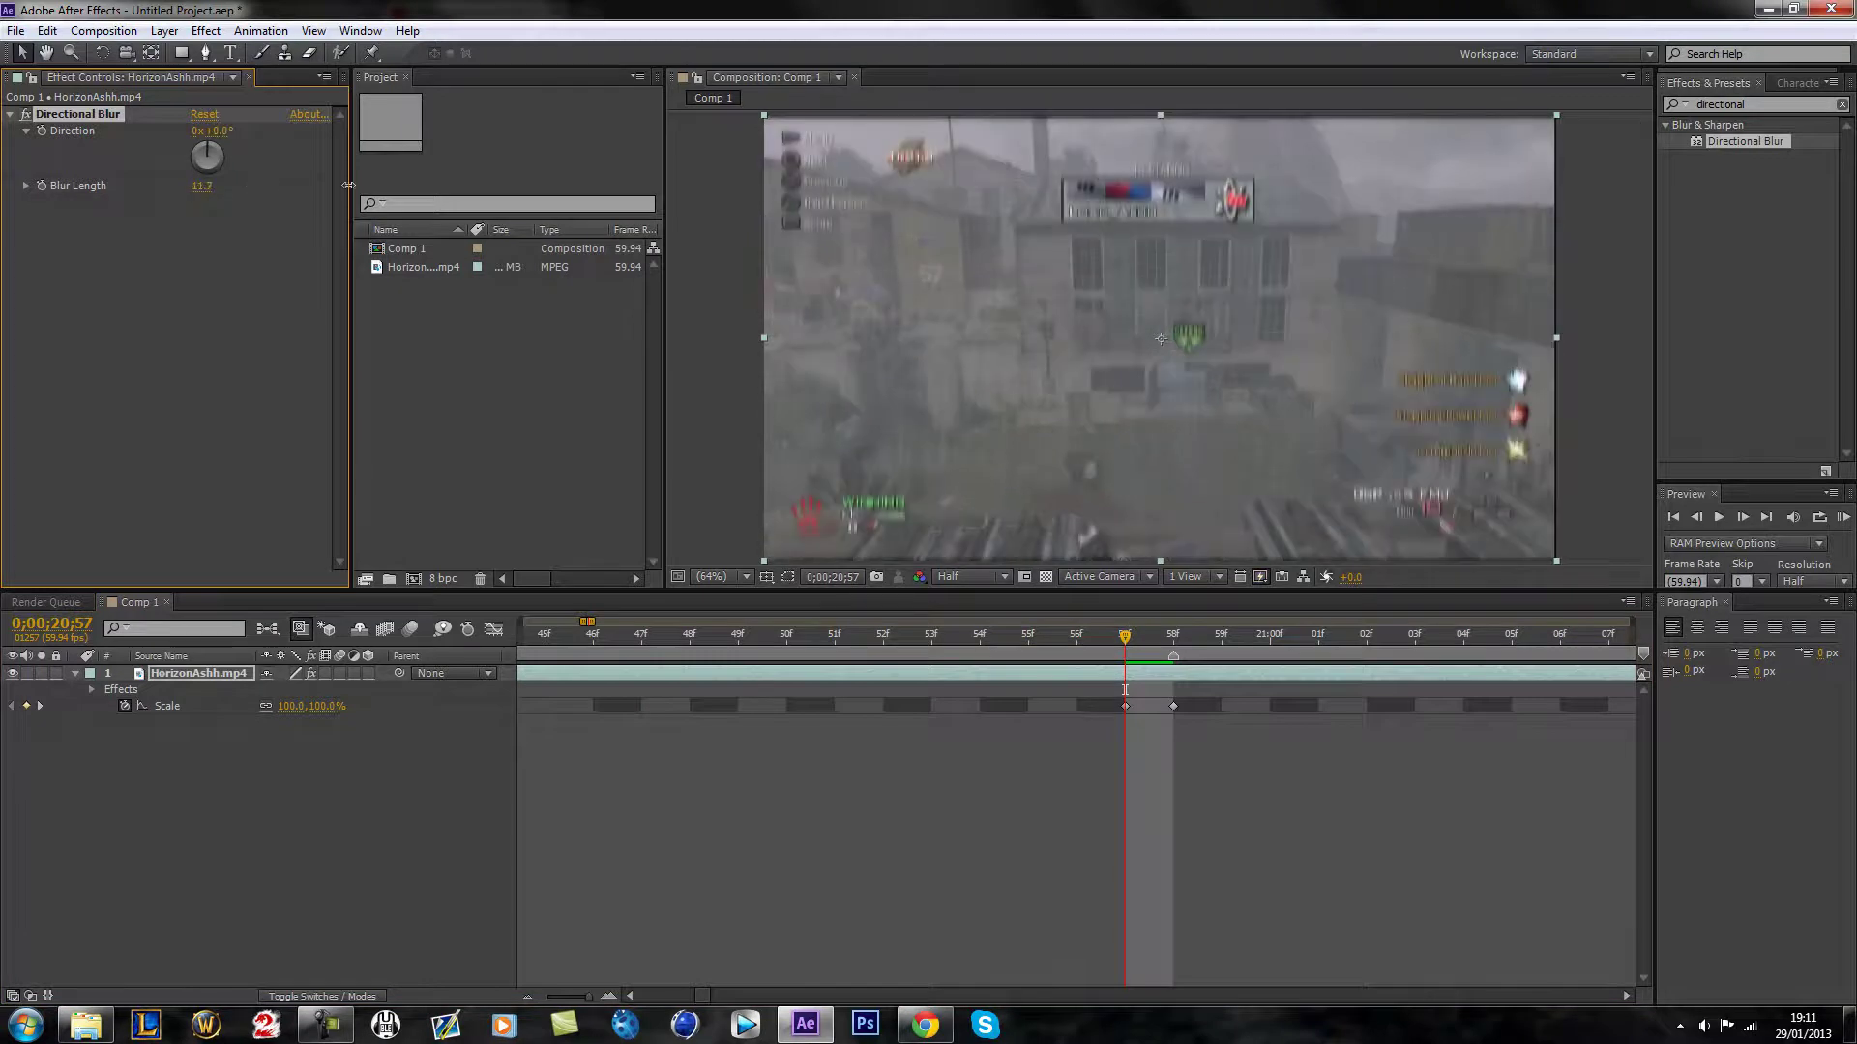
pyautogui.click(217, 130)
pyautogui.press('Return')
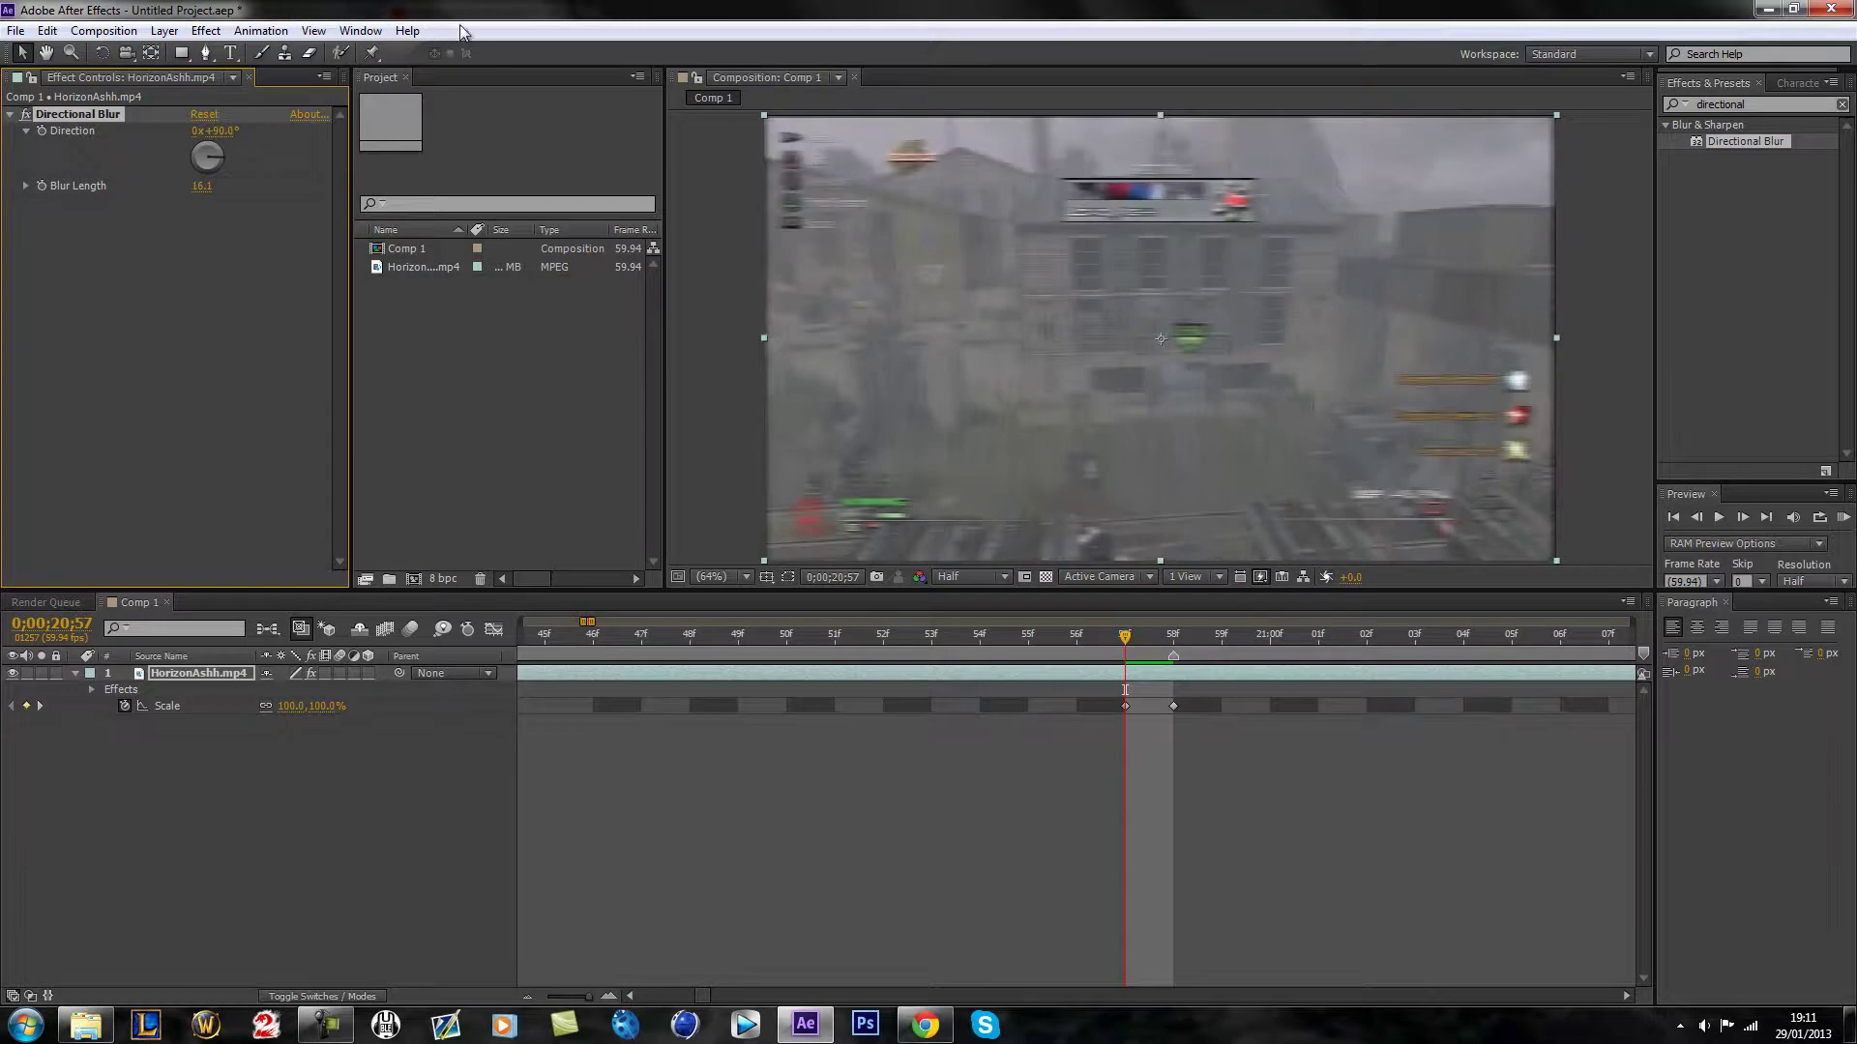
# Step: Turn on keyframing for Blur Length at 0;00;20;57 and set it to 0
pyautogui.click(202, 186)
pyautogui.click(49, 188)
pyautogui.click(198, 185)
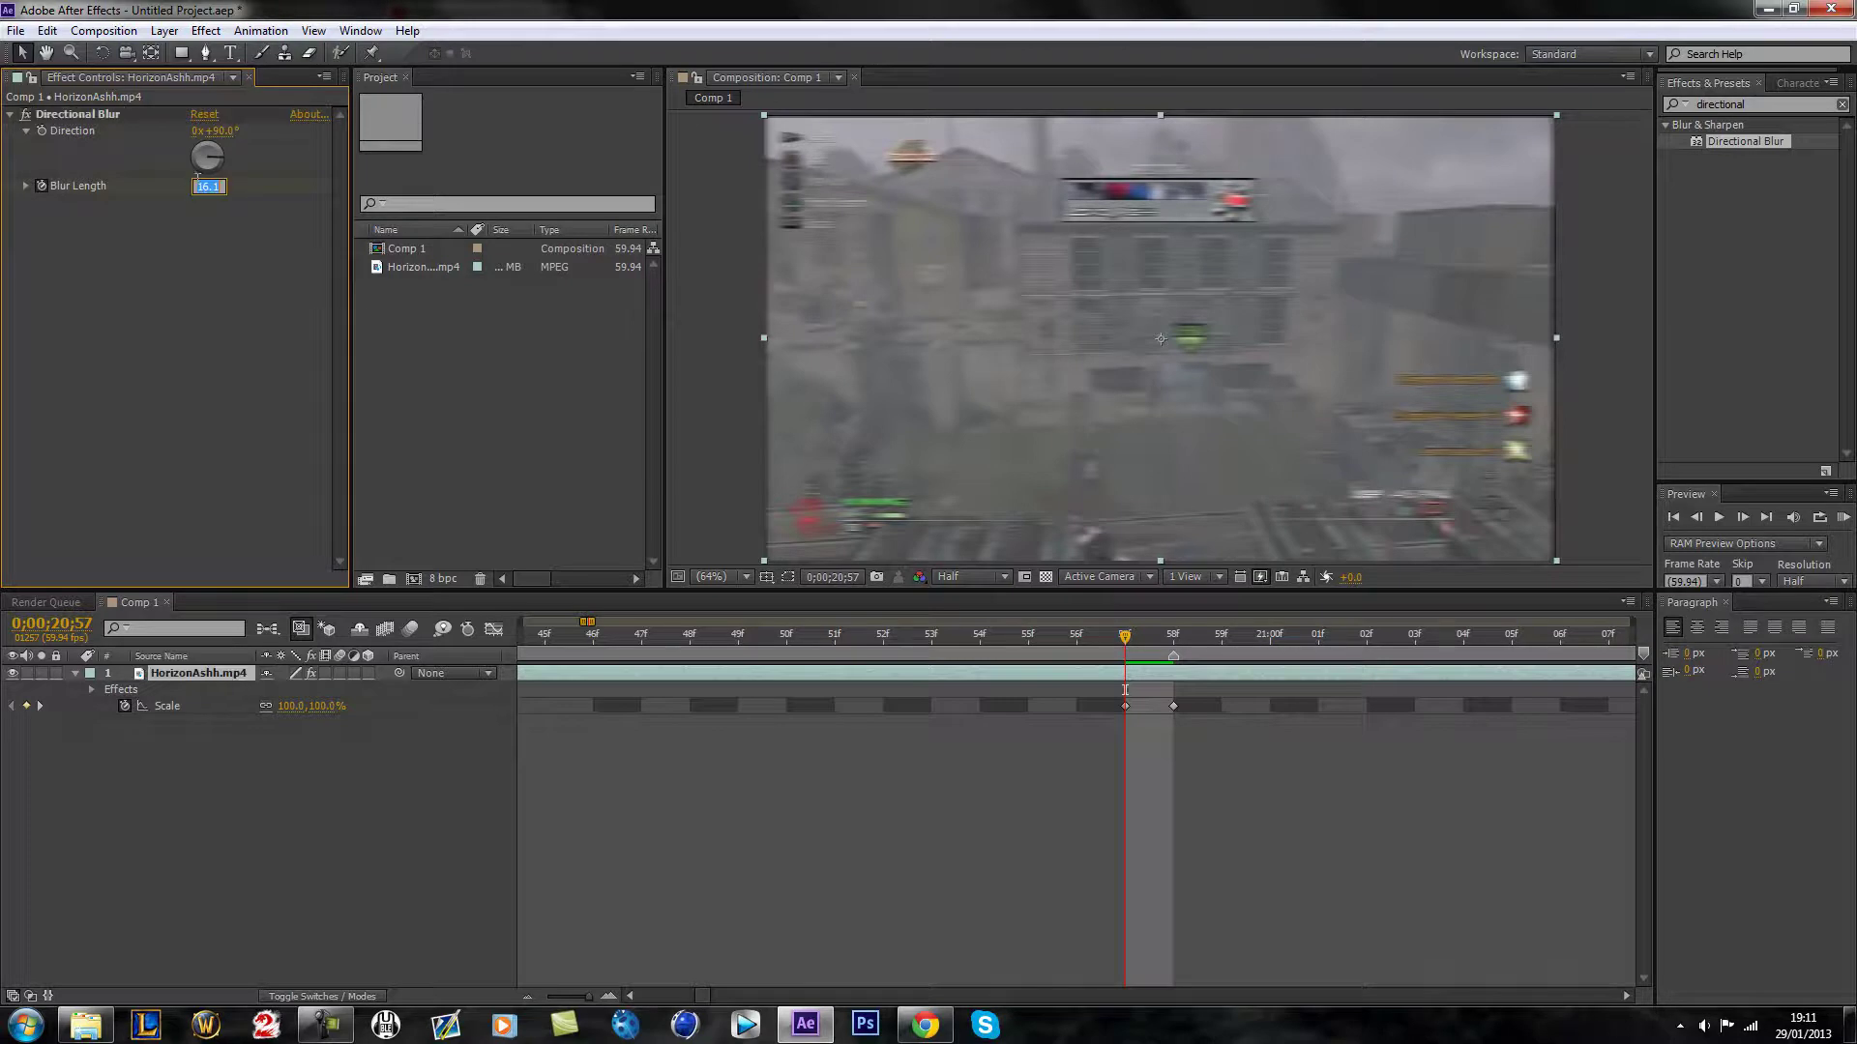
pyautogui.write('0')
pyautogui.press('Return')
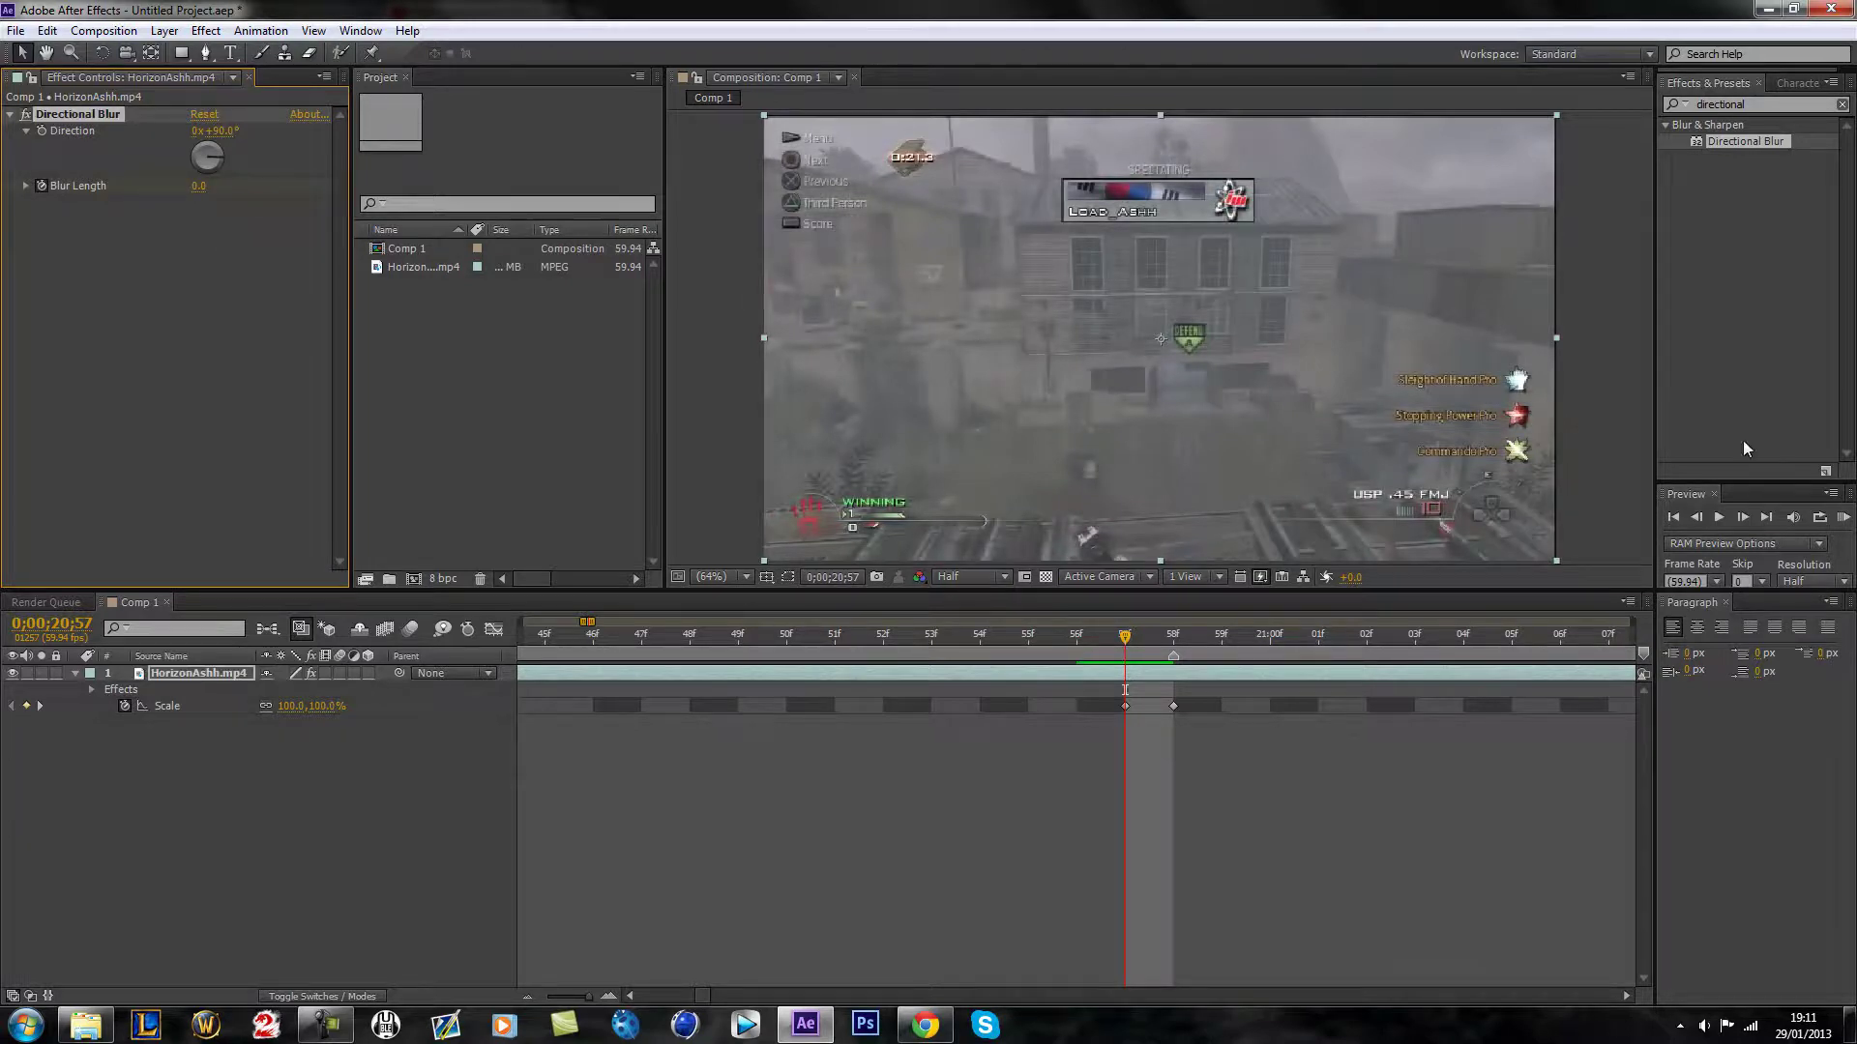
# Step: Advance one frame to 0;00;20;58 and set the Blur Length to 30
pyautogui.click(1742, 517)
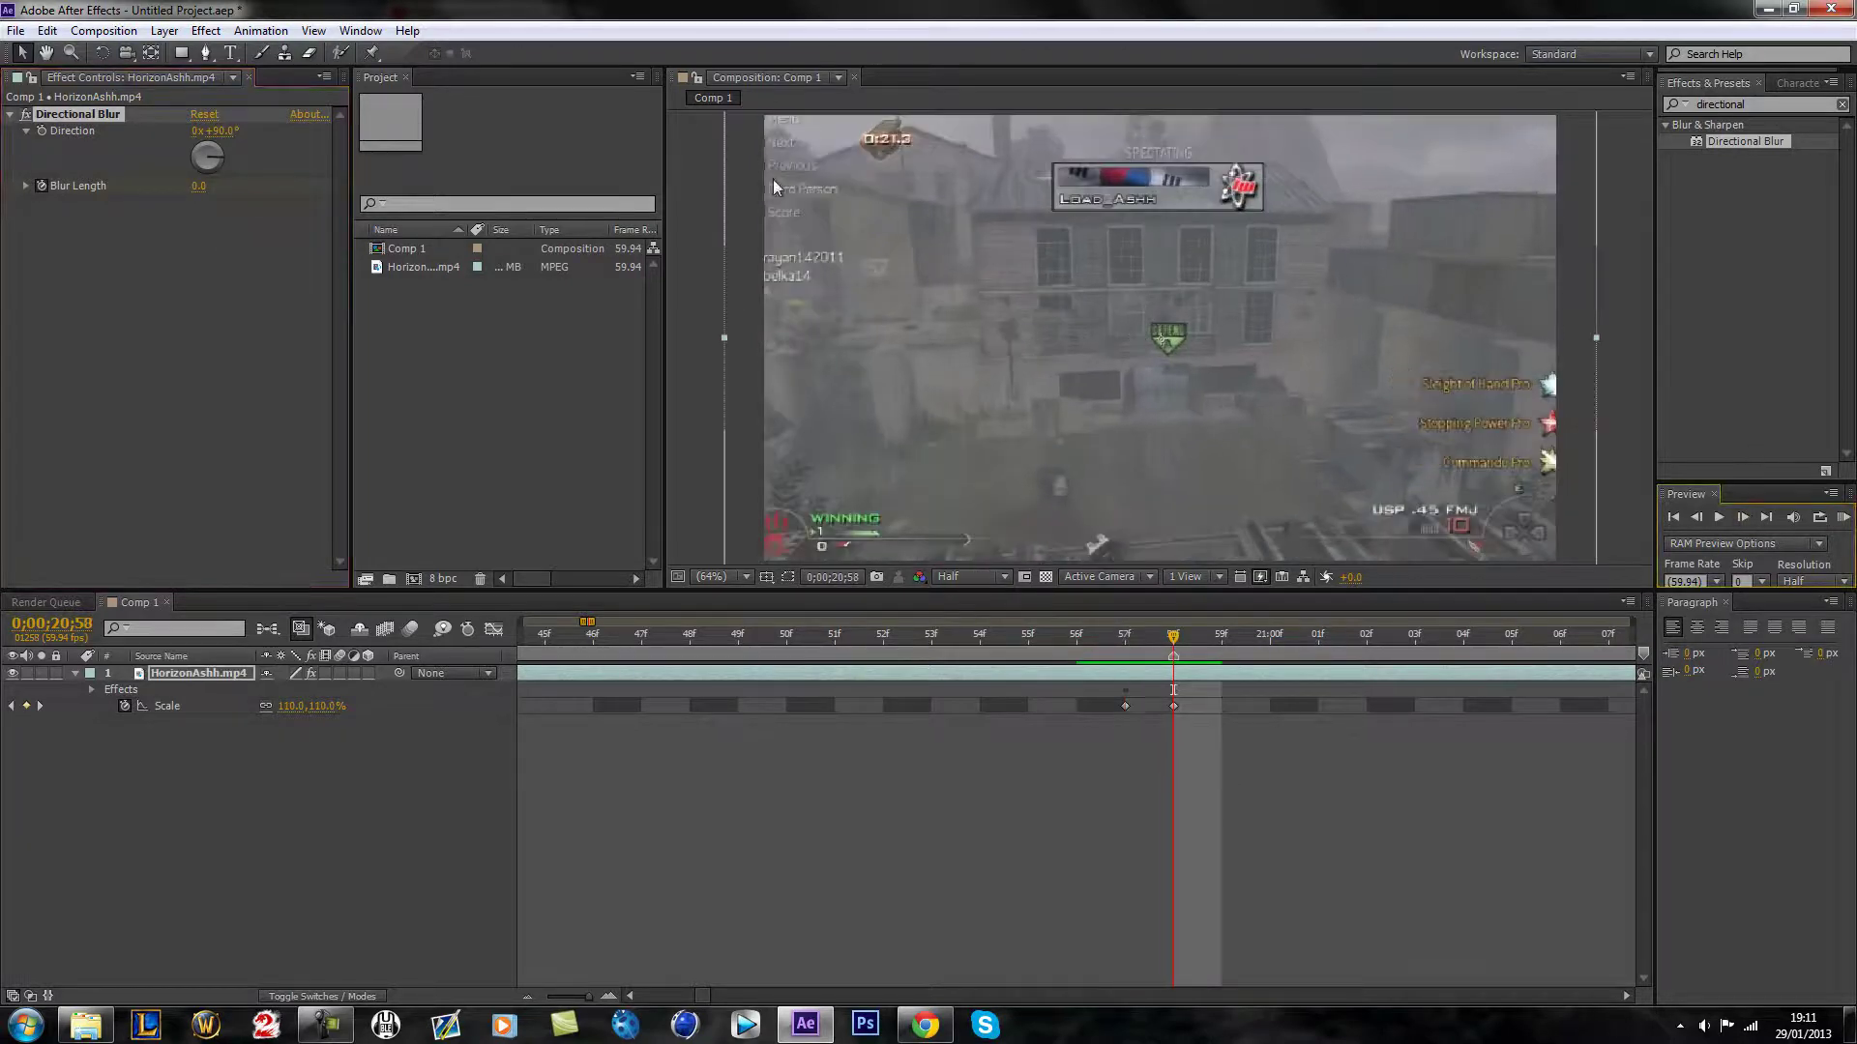
pyautogui.click(198, 186)
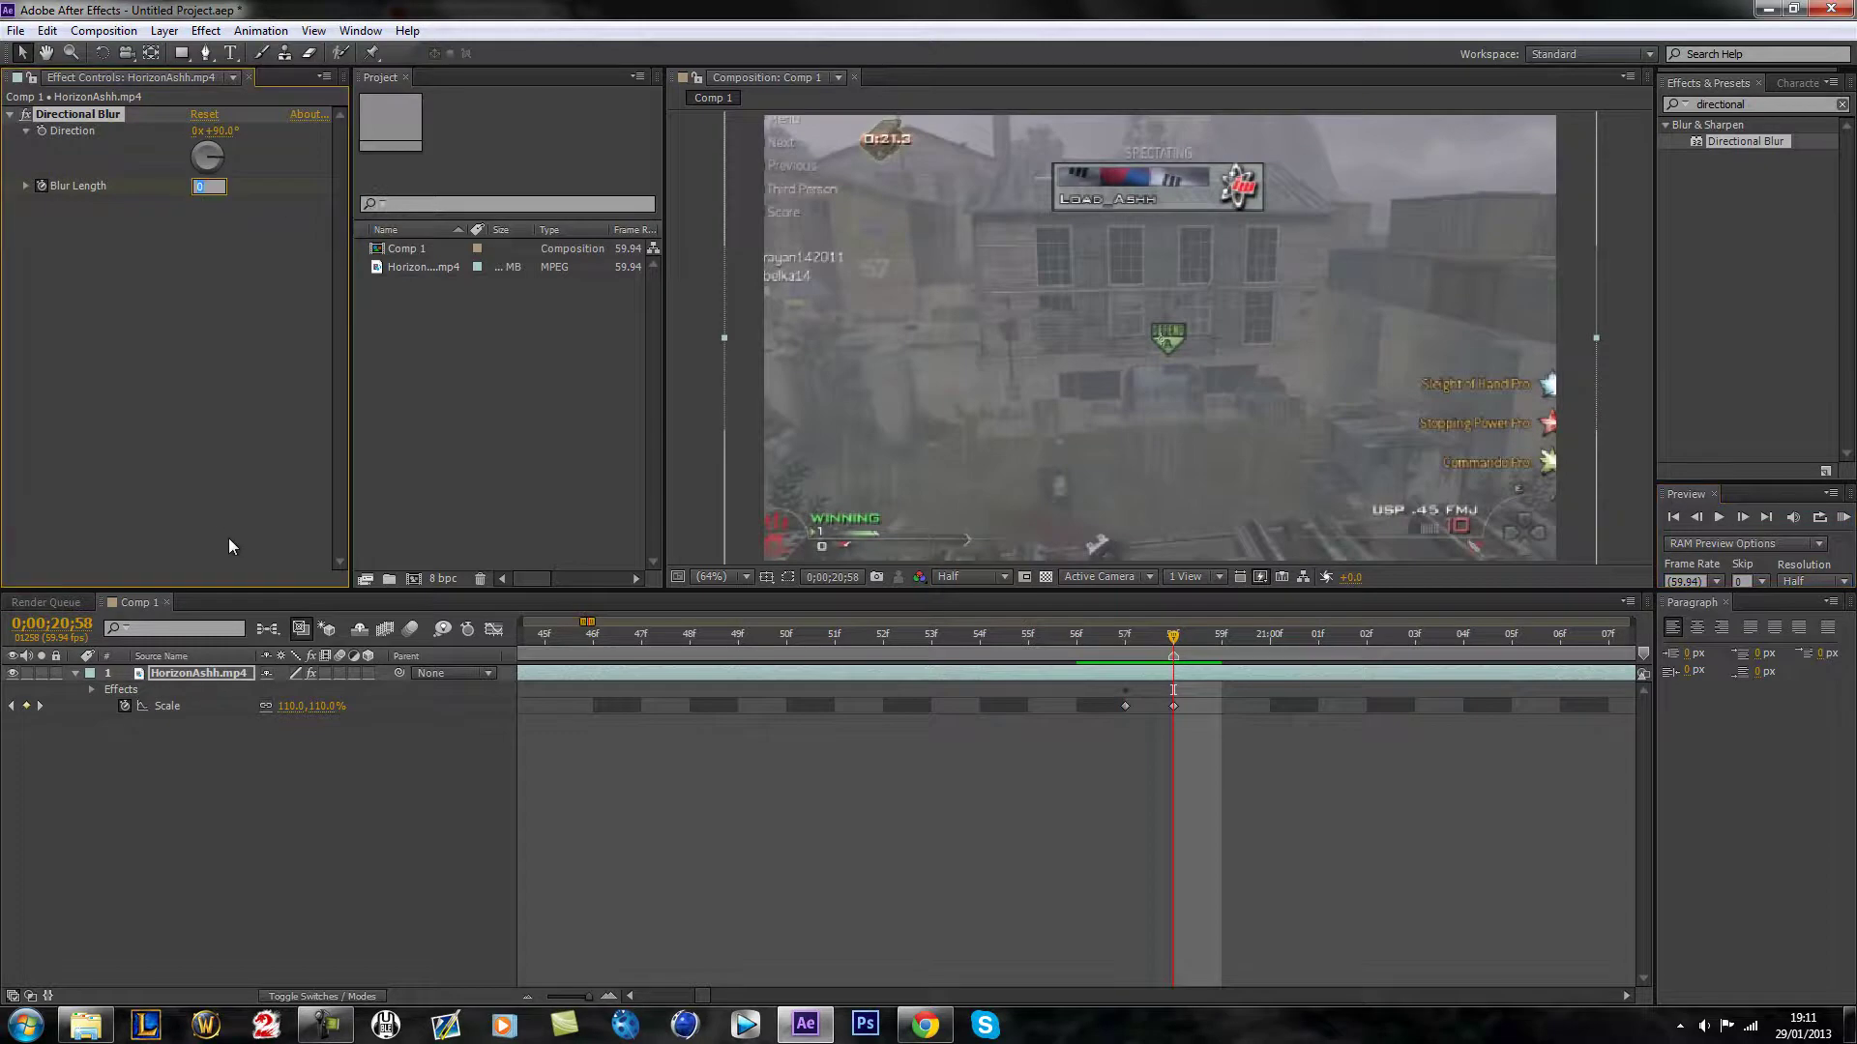
pyautogui.press('Return')
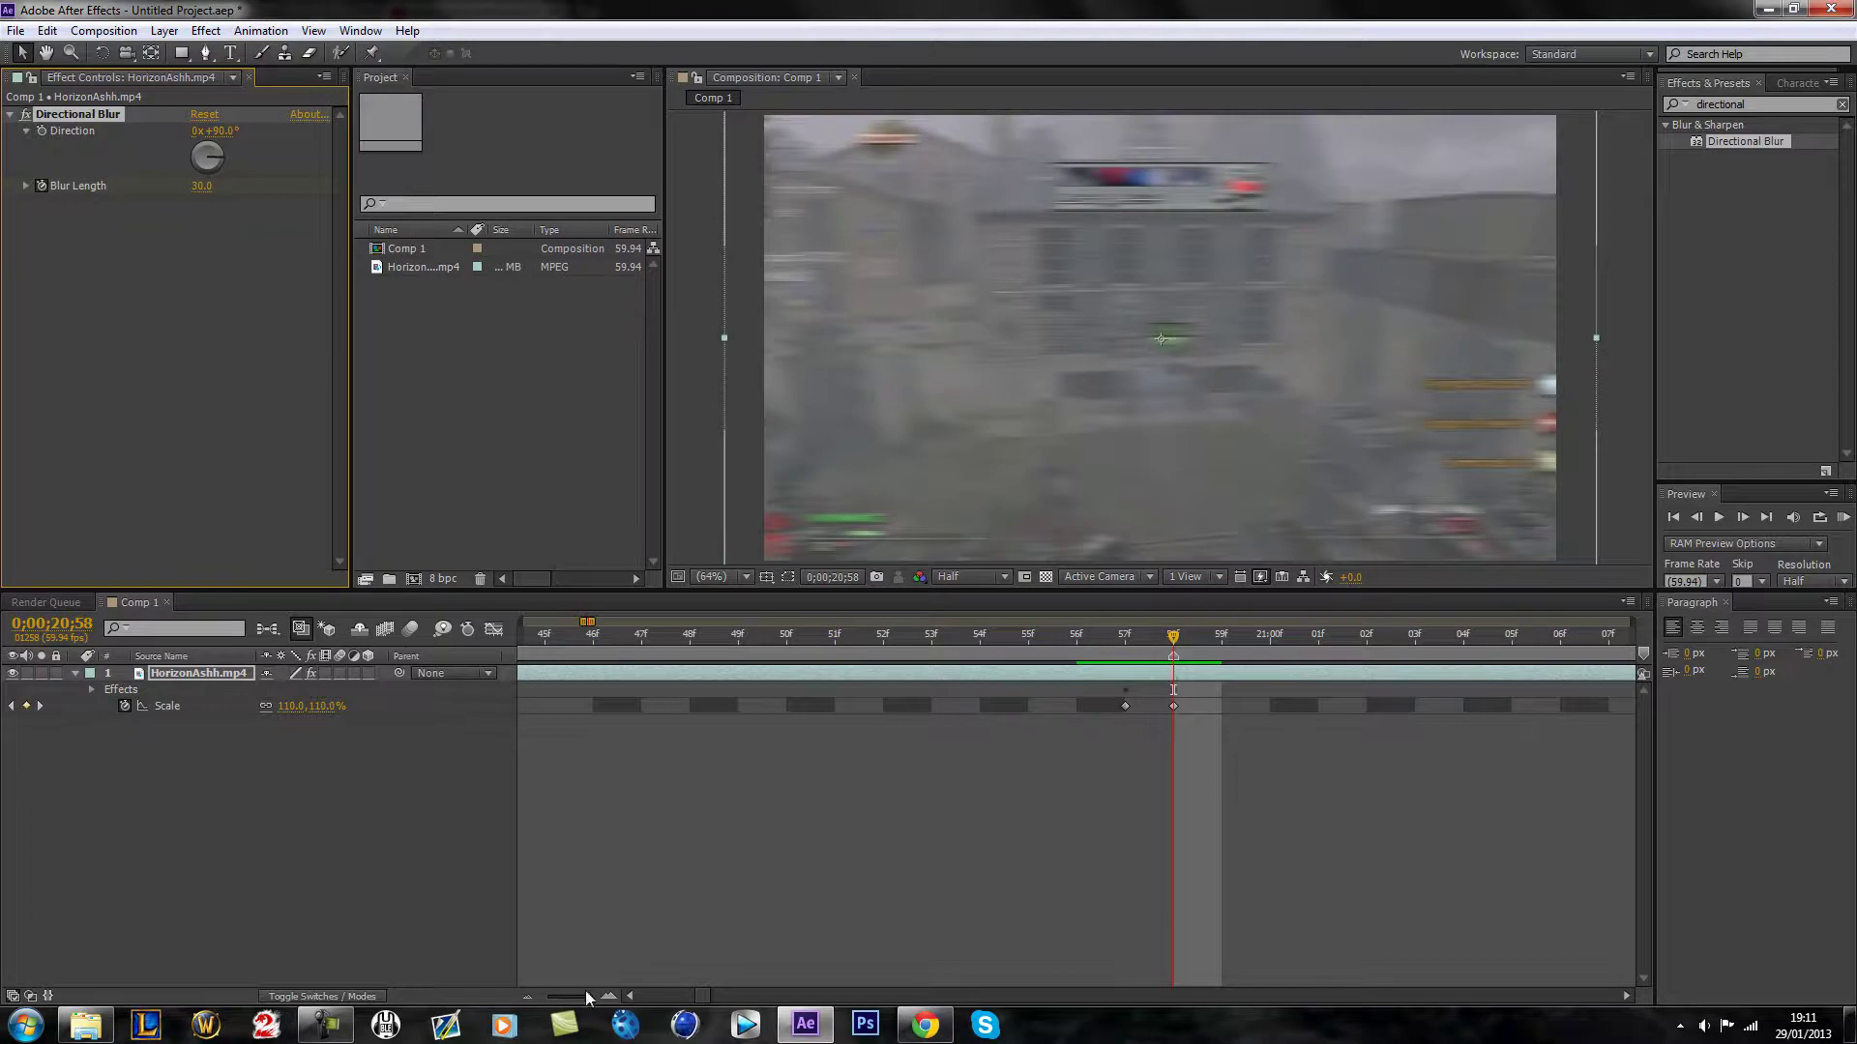
# Step: Set the Blur Length back to 0 at the last Scale keyframe, 0;00;21;50
pyautogui.moveTo(588, 1000); pyautogui.dragTo(576, 1001)
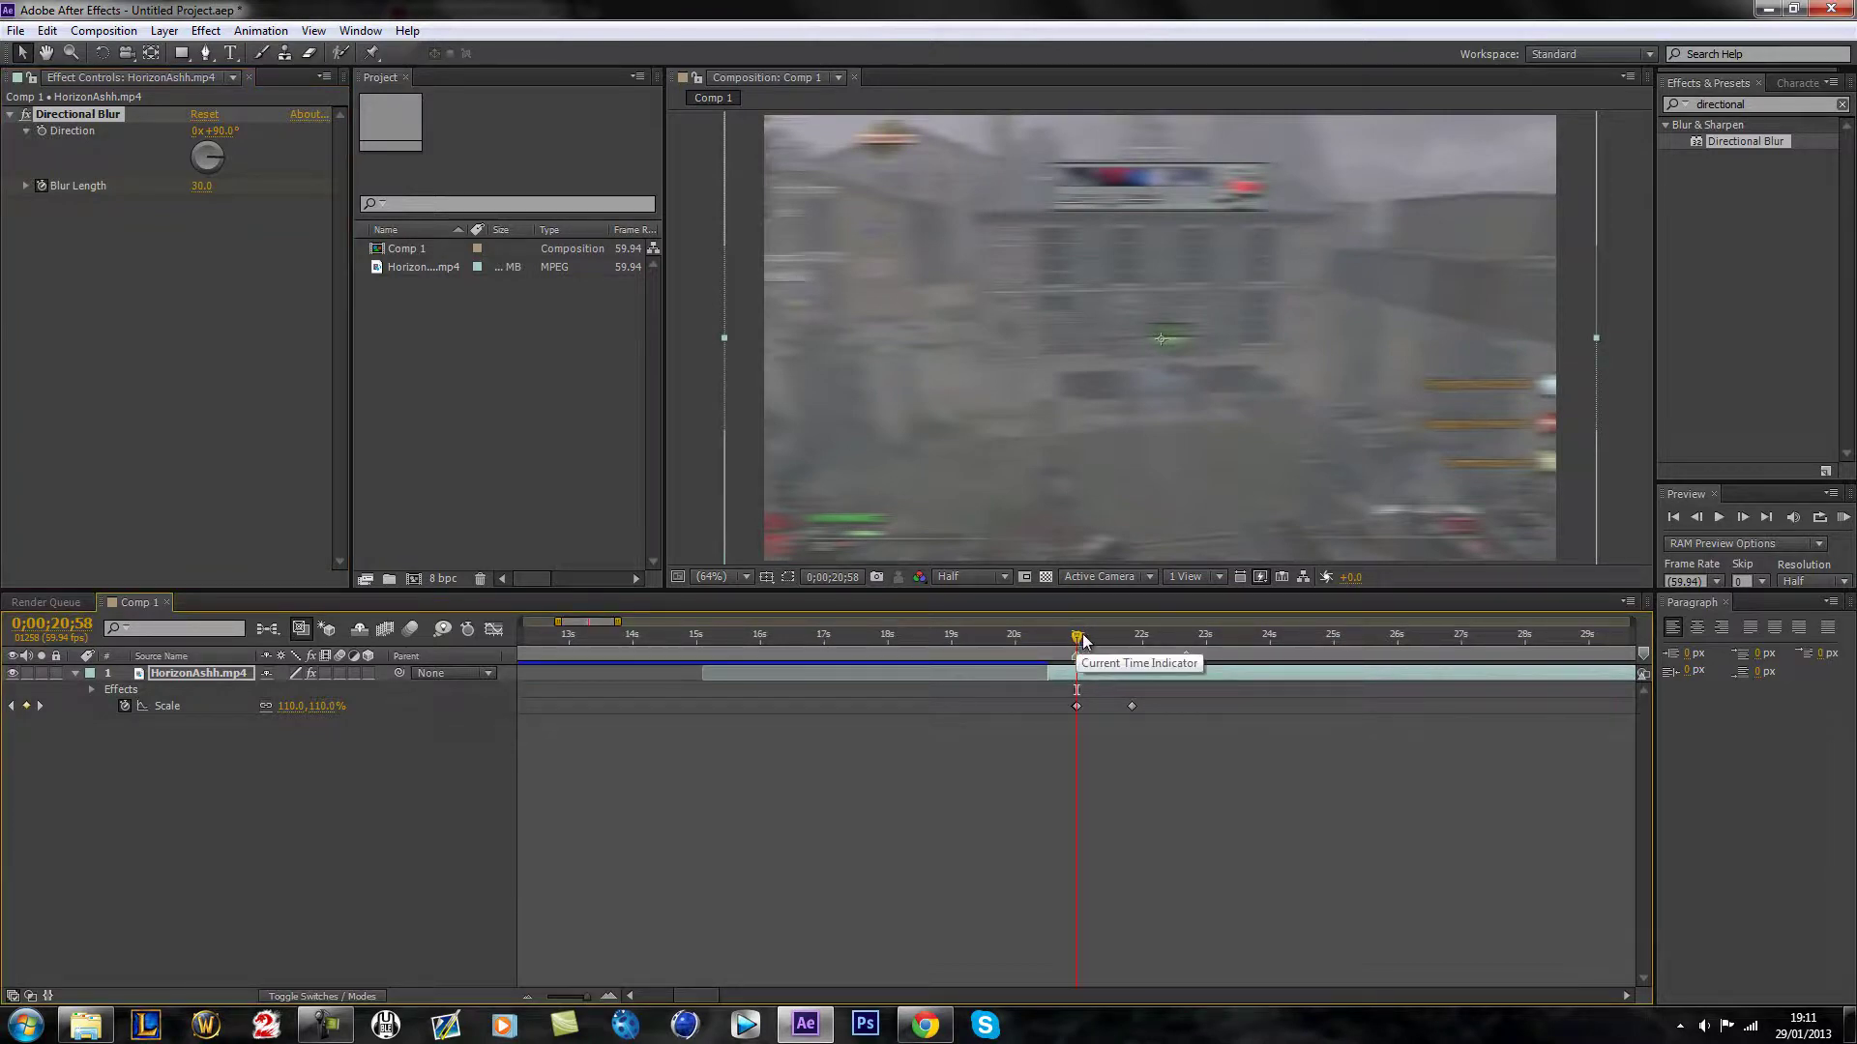
pyautogui.moveTo(1077, 639); pyautogui.dragTo(1131, 643)
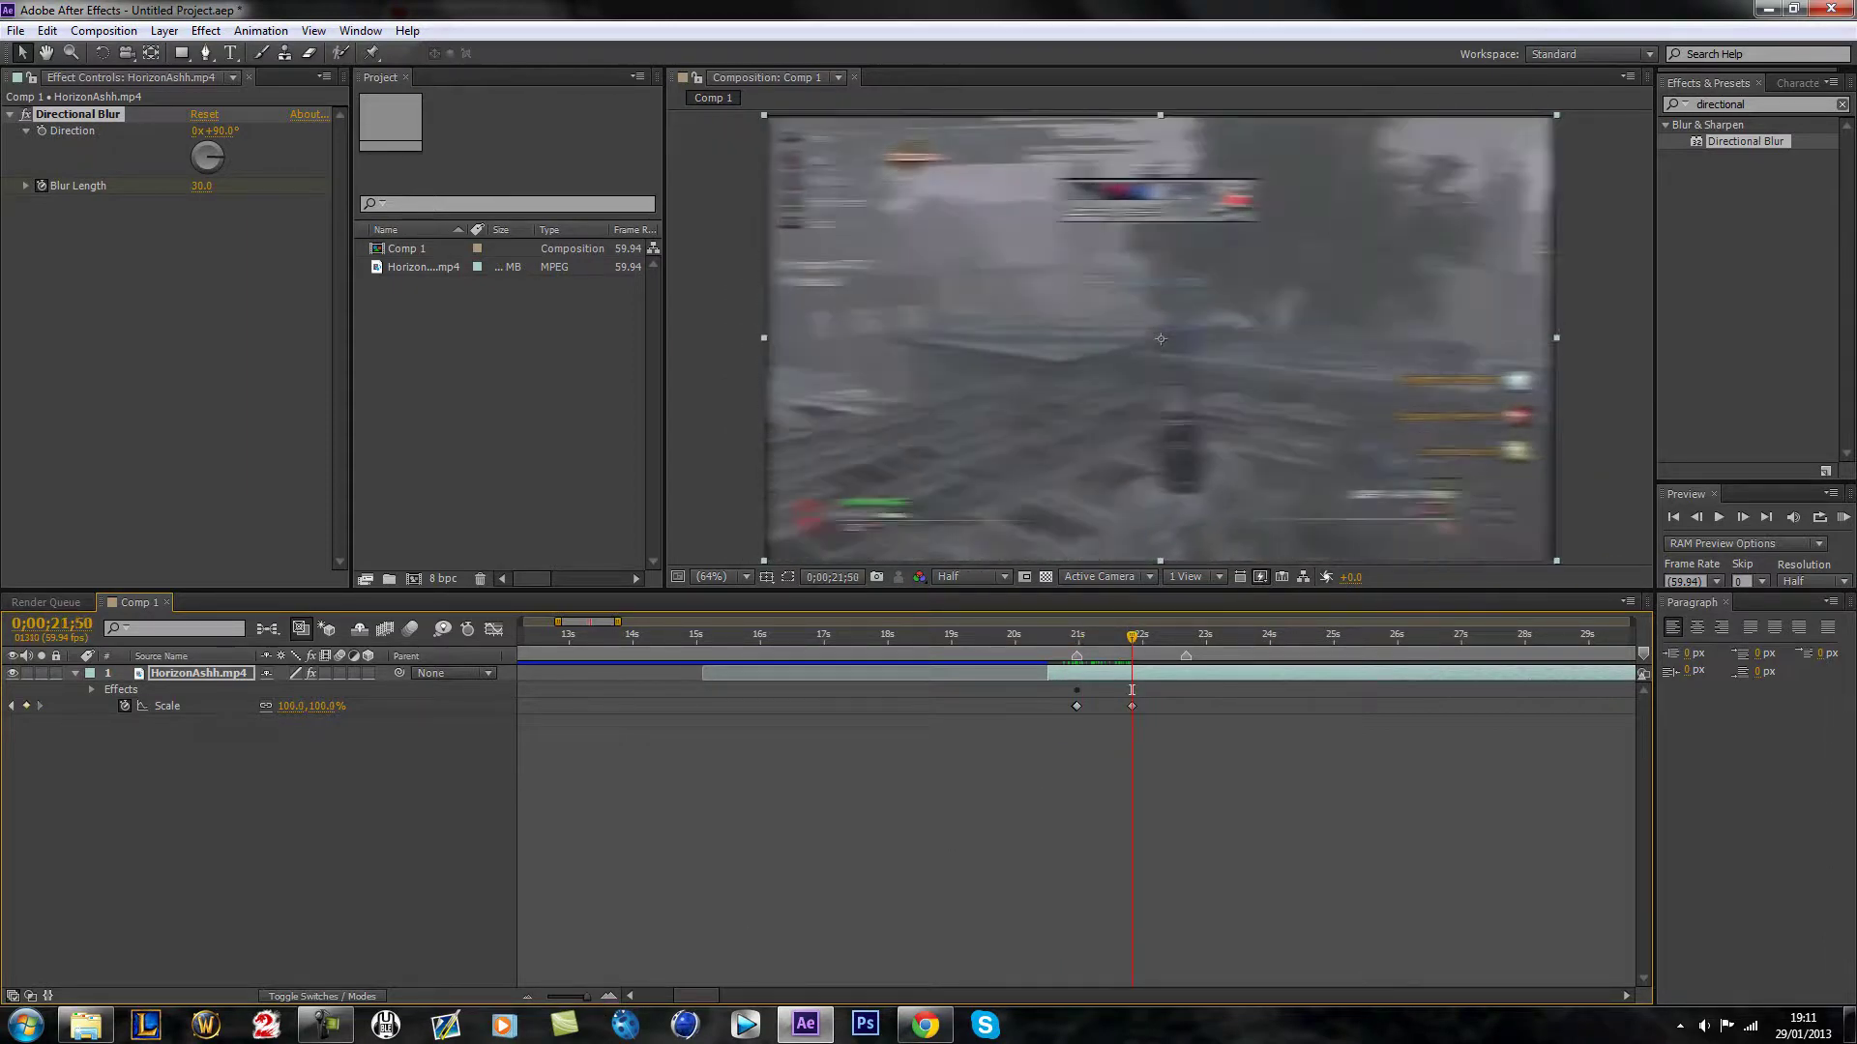
pyautogui.click(200, 185)
pyautogui.write('0')
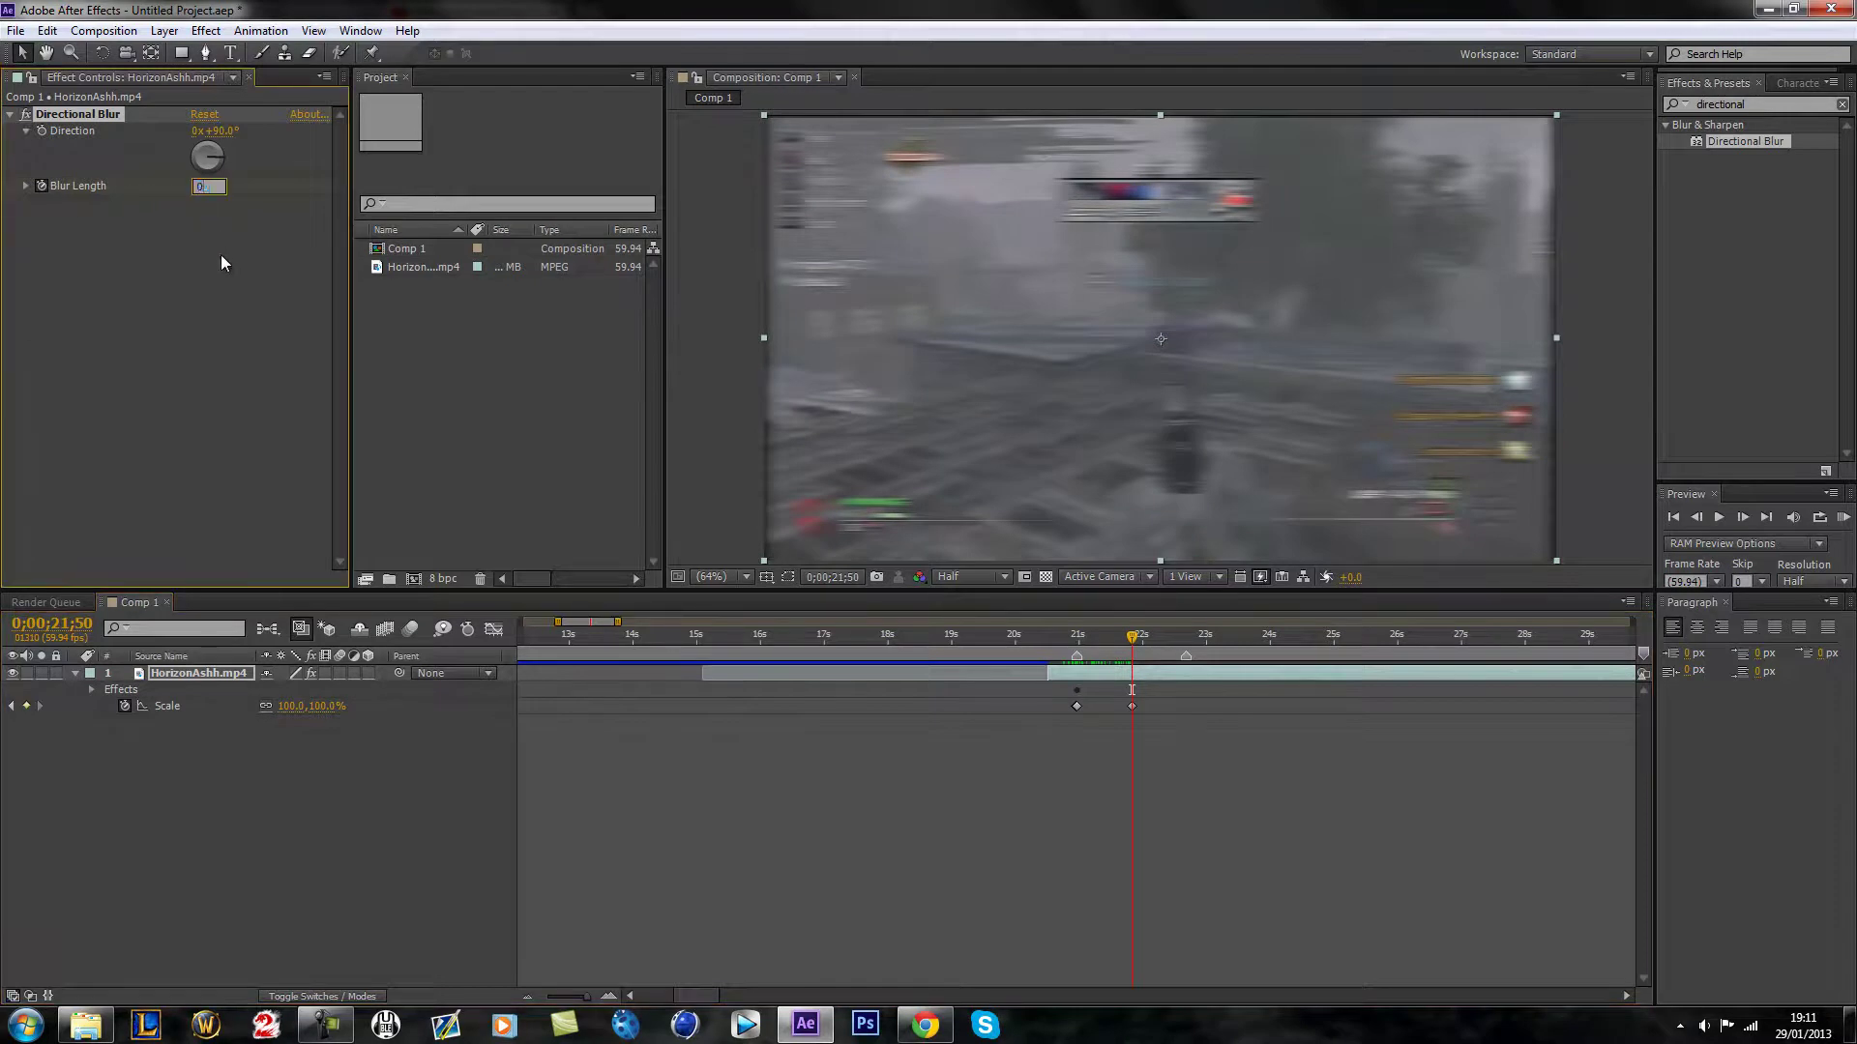
pyautogui.press('Return')
# Step: Preview the combined zoom and directional blur starting from 0;00;20;49
pyautogui.click(1064, 646)
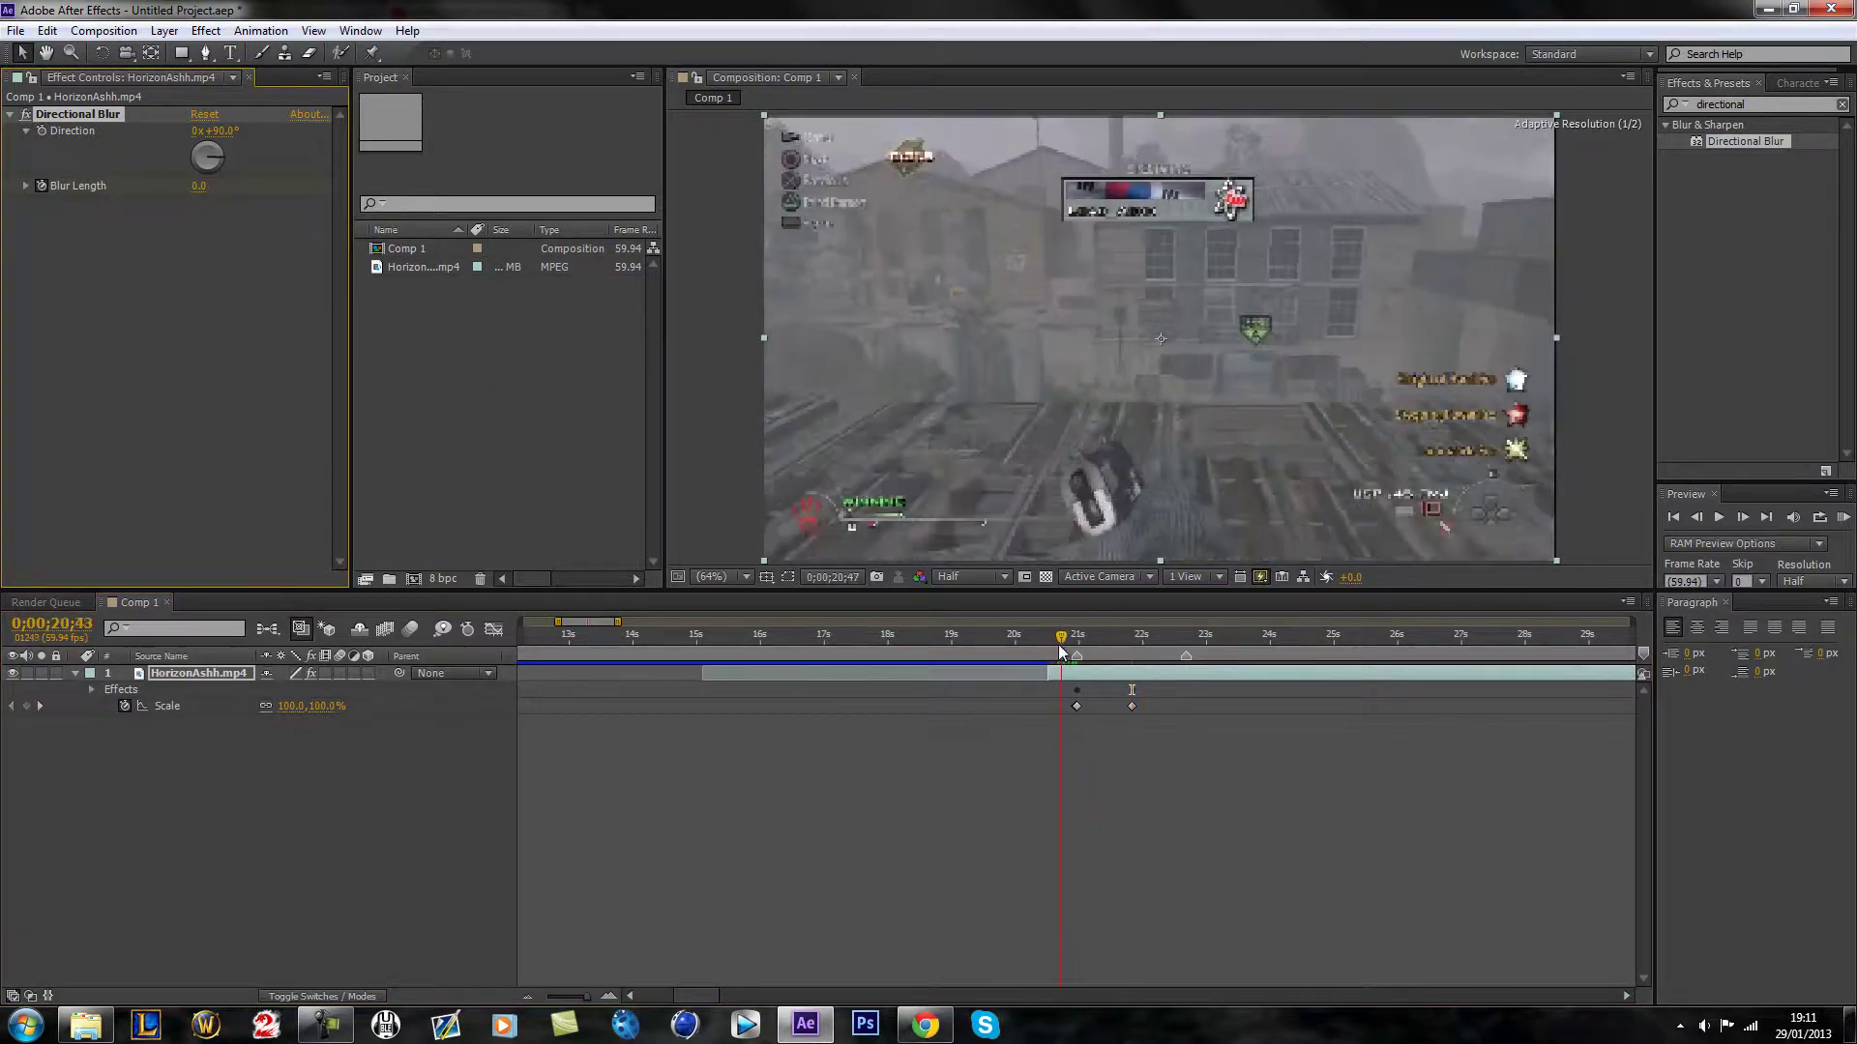
pyautogui.click(1067, 650)
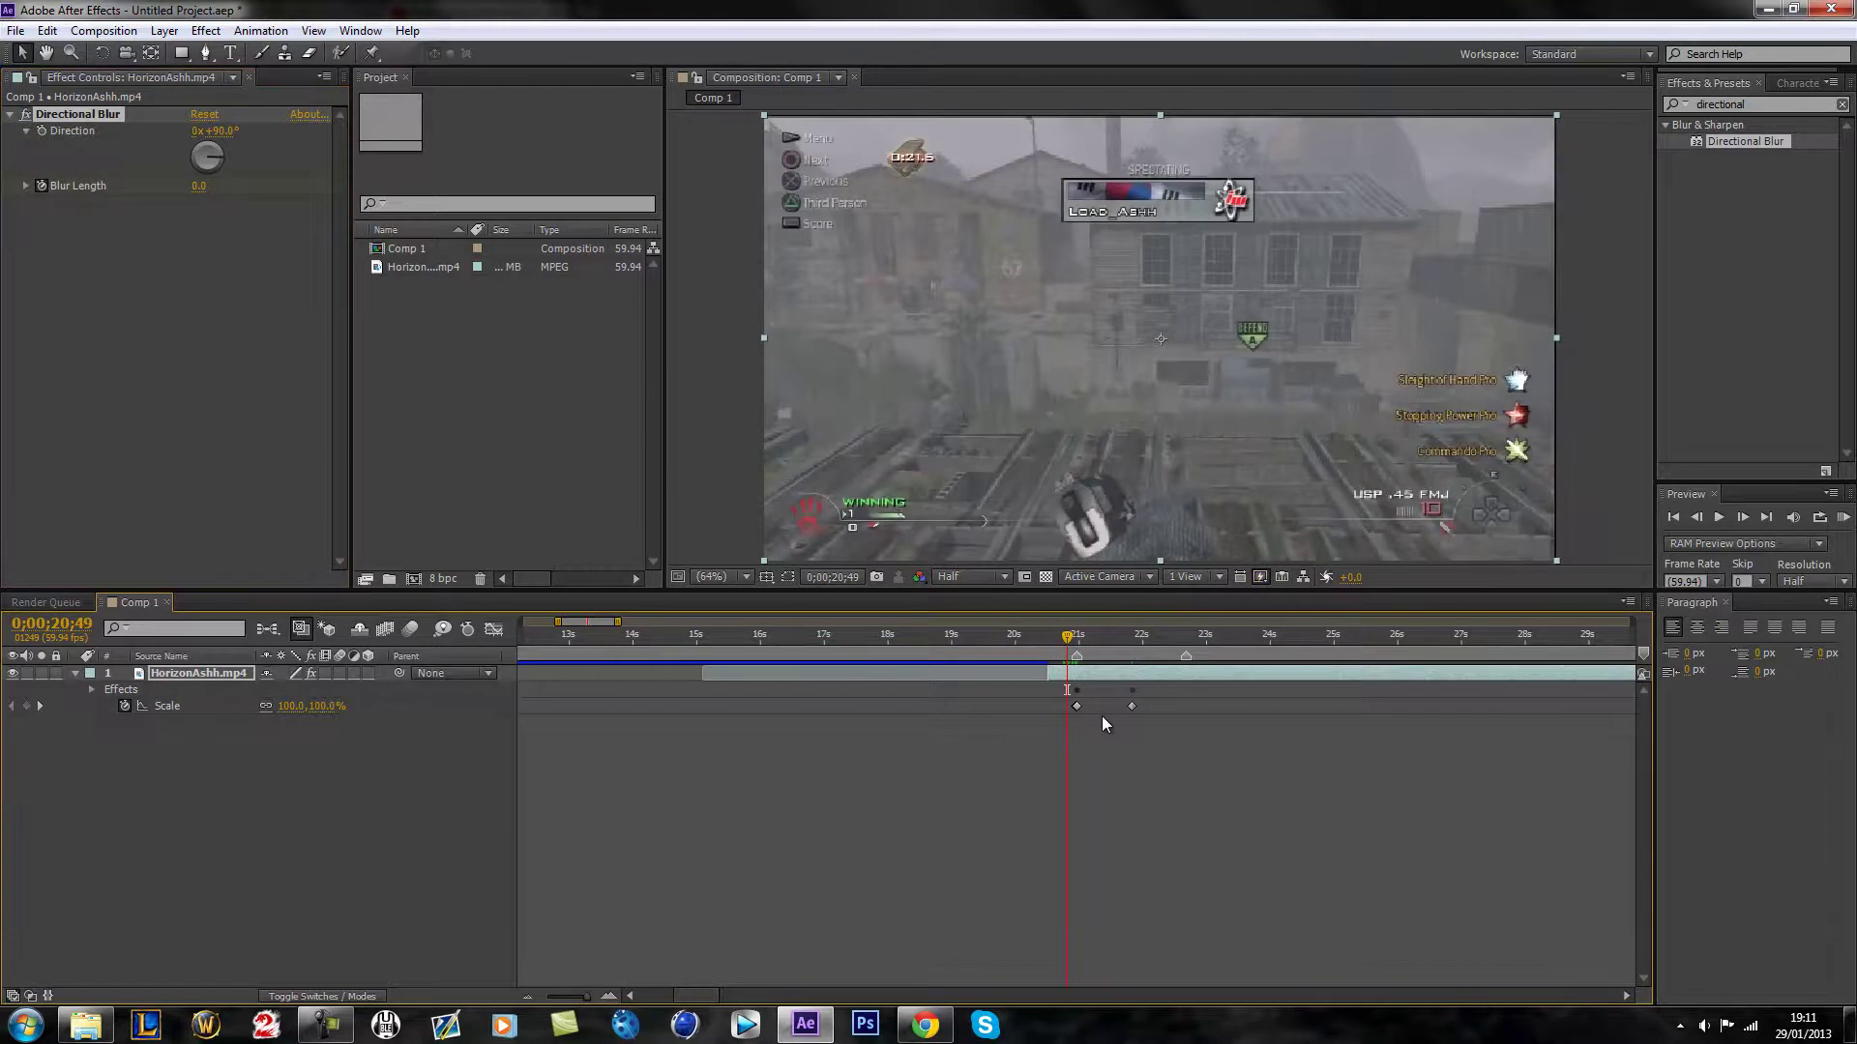
pyautogui.press('space')
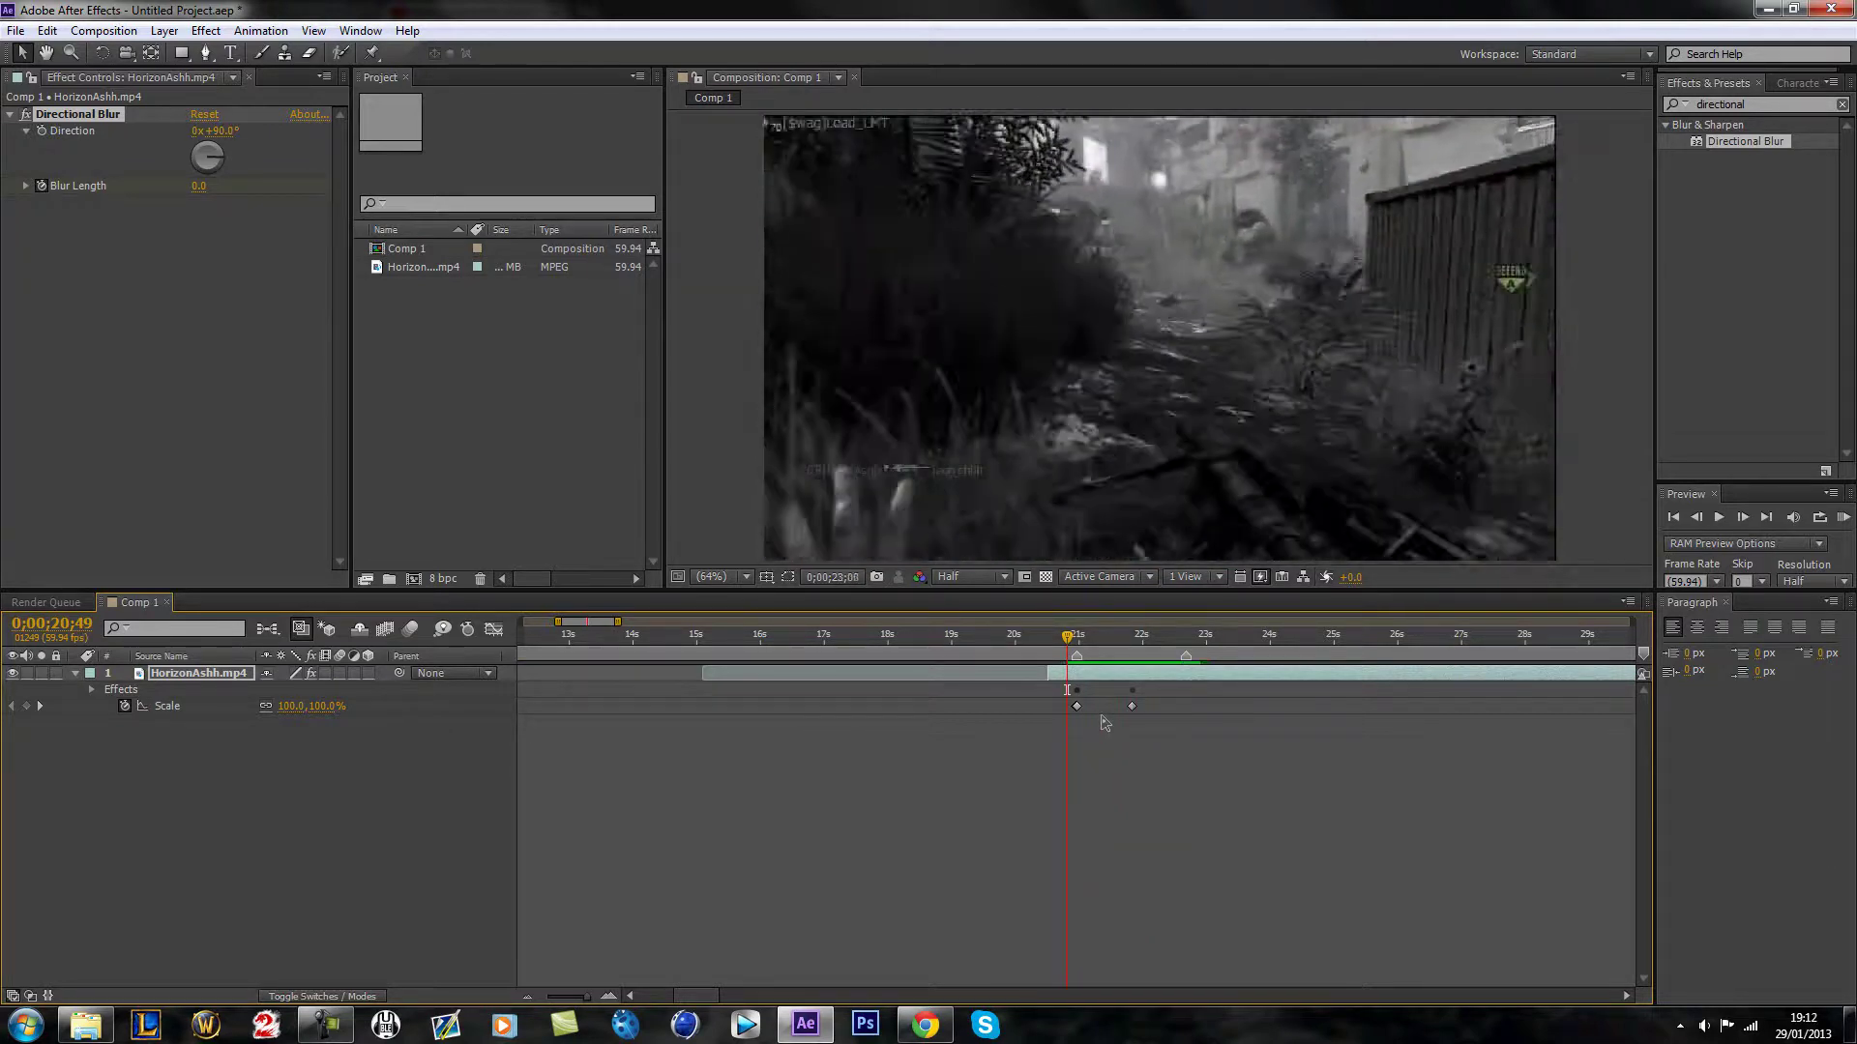
pyautogui.click(1518, 385)
pyautogui.press('space')
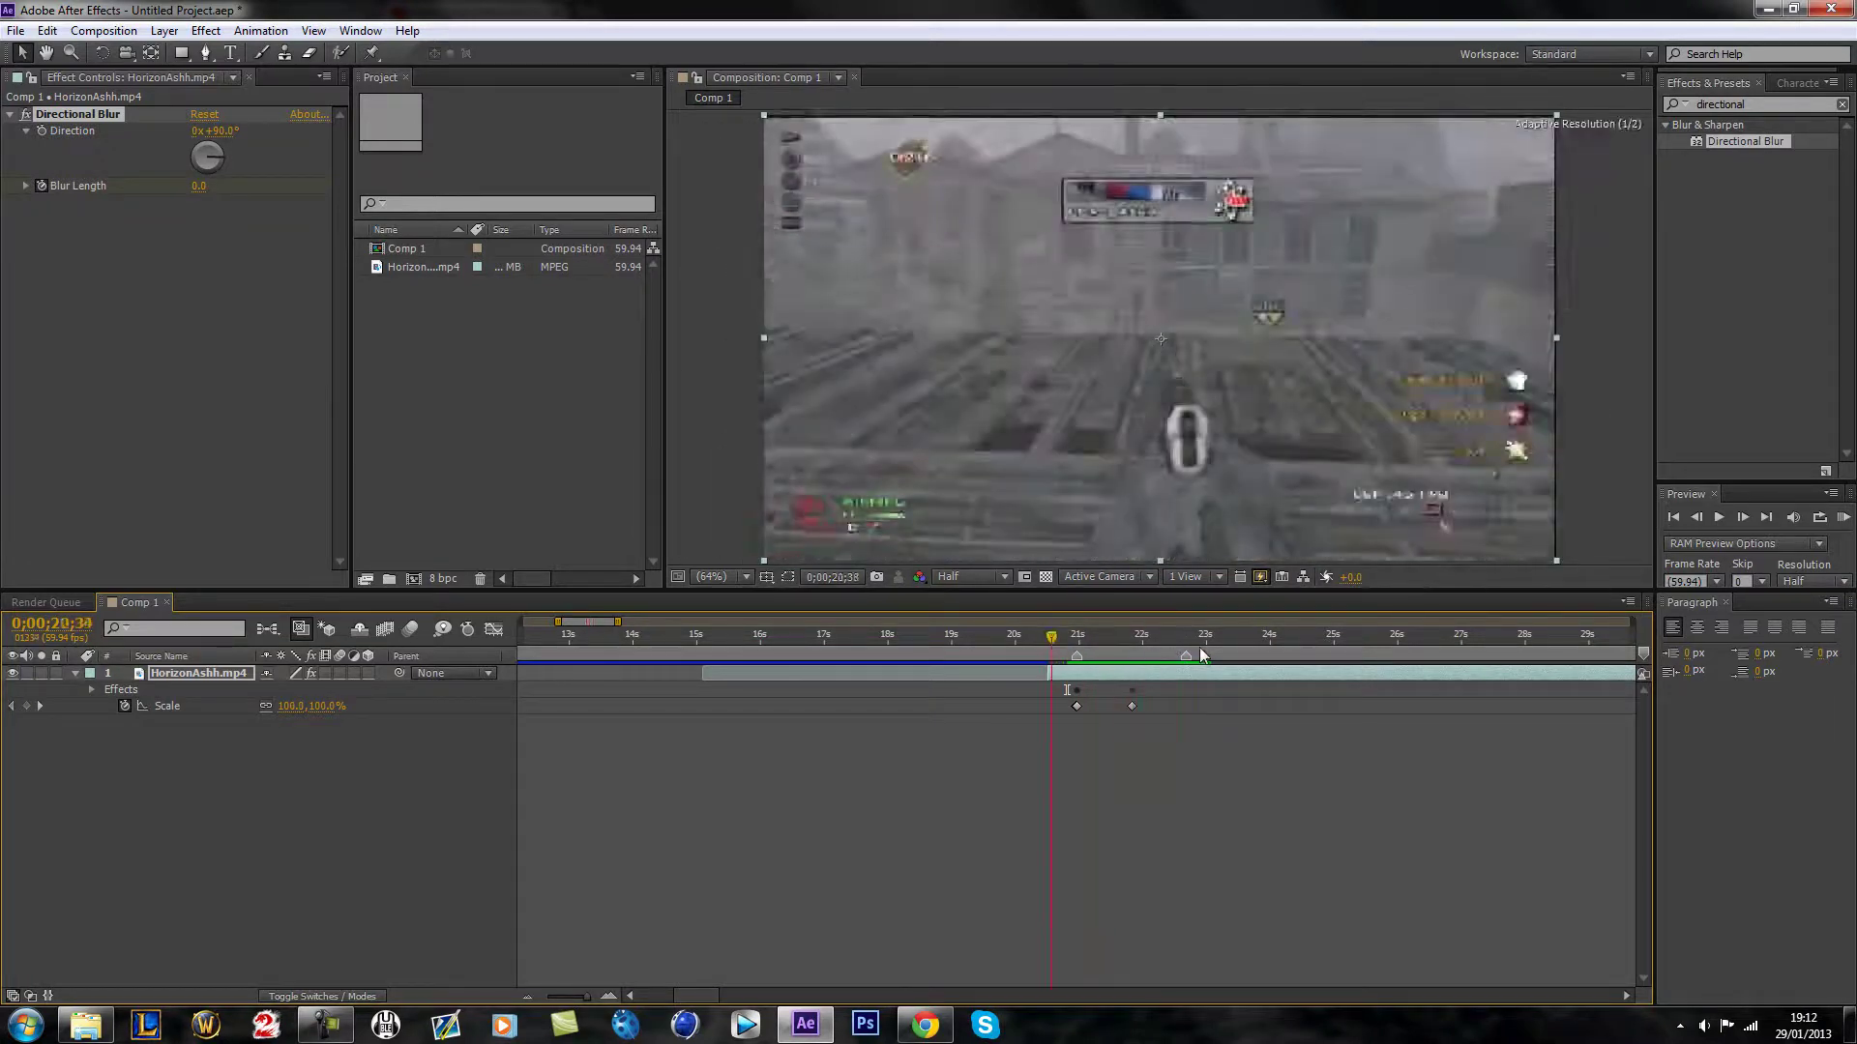
# Step: Scrub the clip to compare the frames at the second marker, before the clip, and at the first marker
pyautogui.click(1183, 640)
pyautogui.moveTo(1186, 643); pyautogui.dragTo(1187, 643)
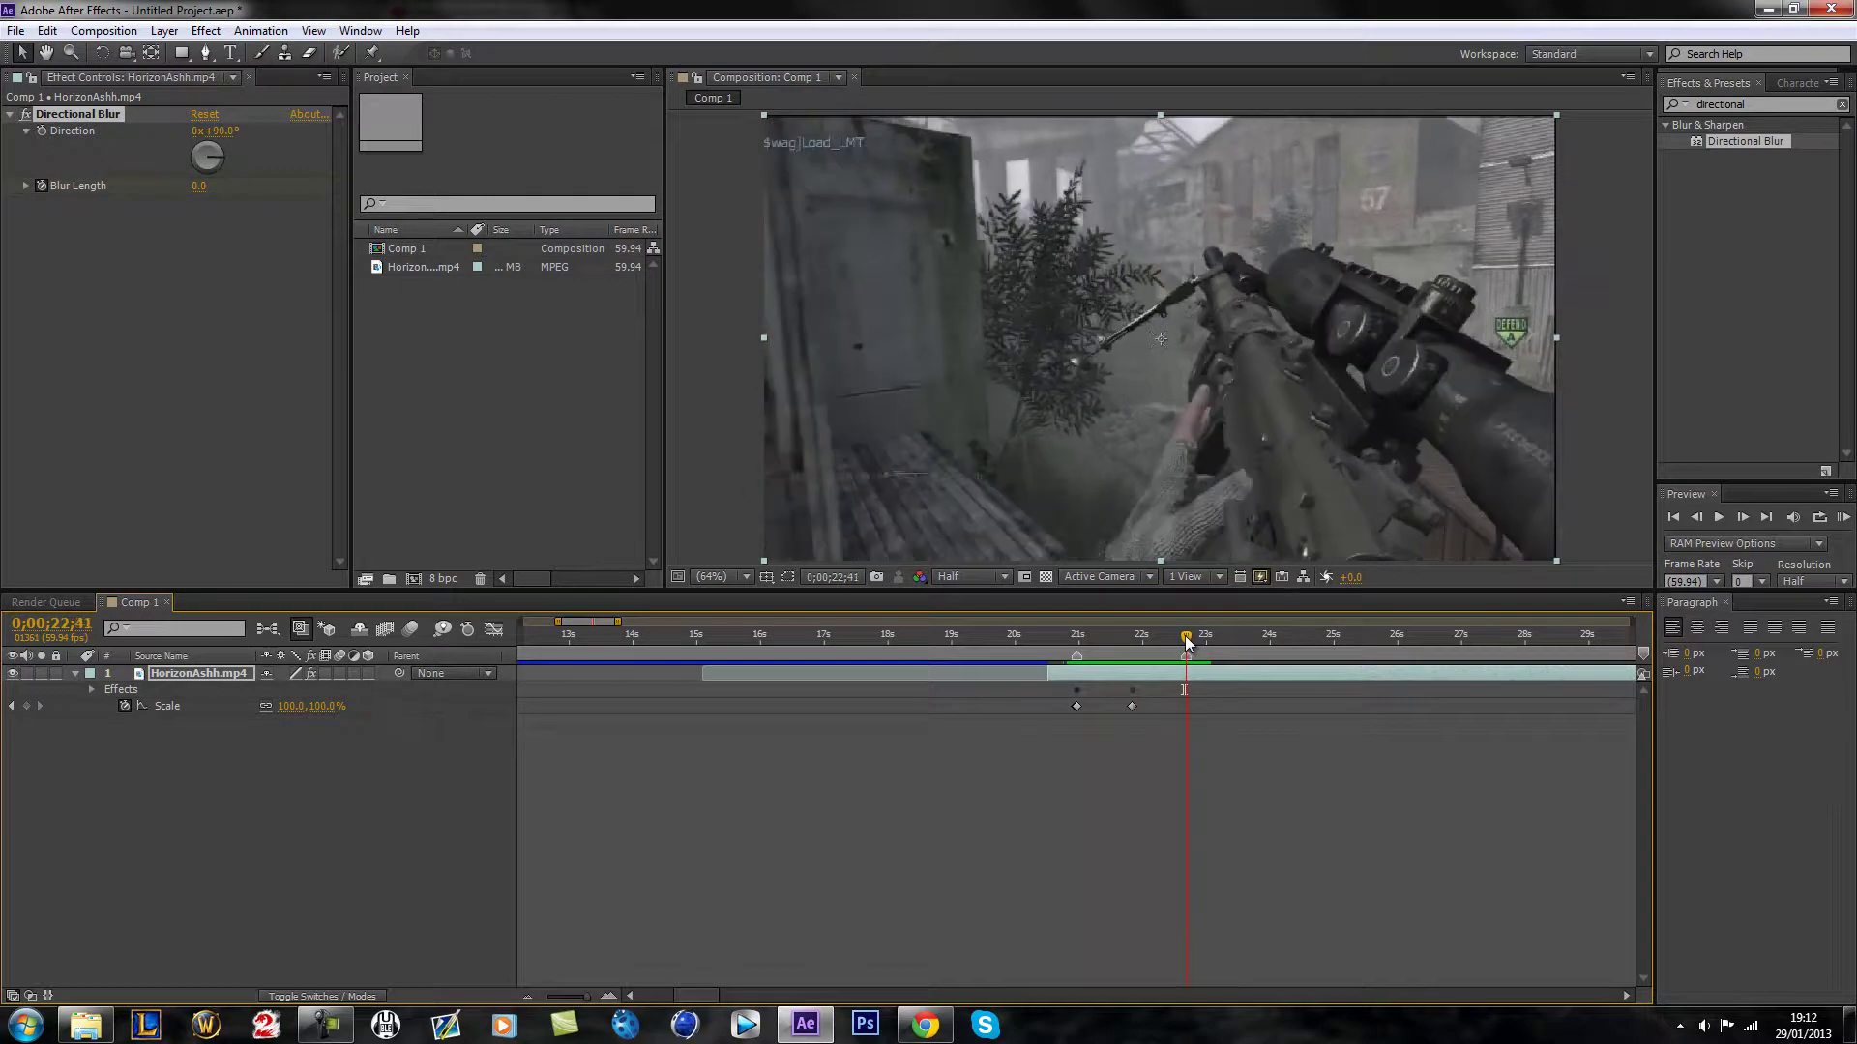
pyautogui.moveTo(1037, 634); pyautogui.dragTo(853, 689)
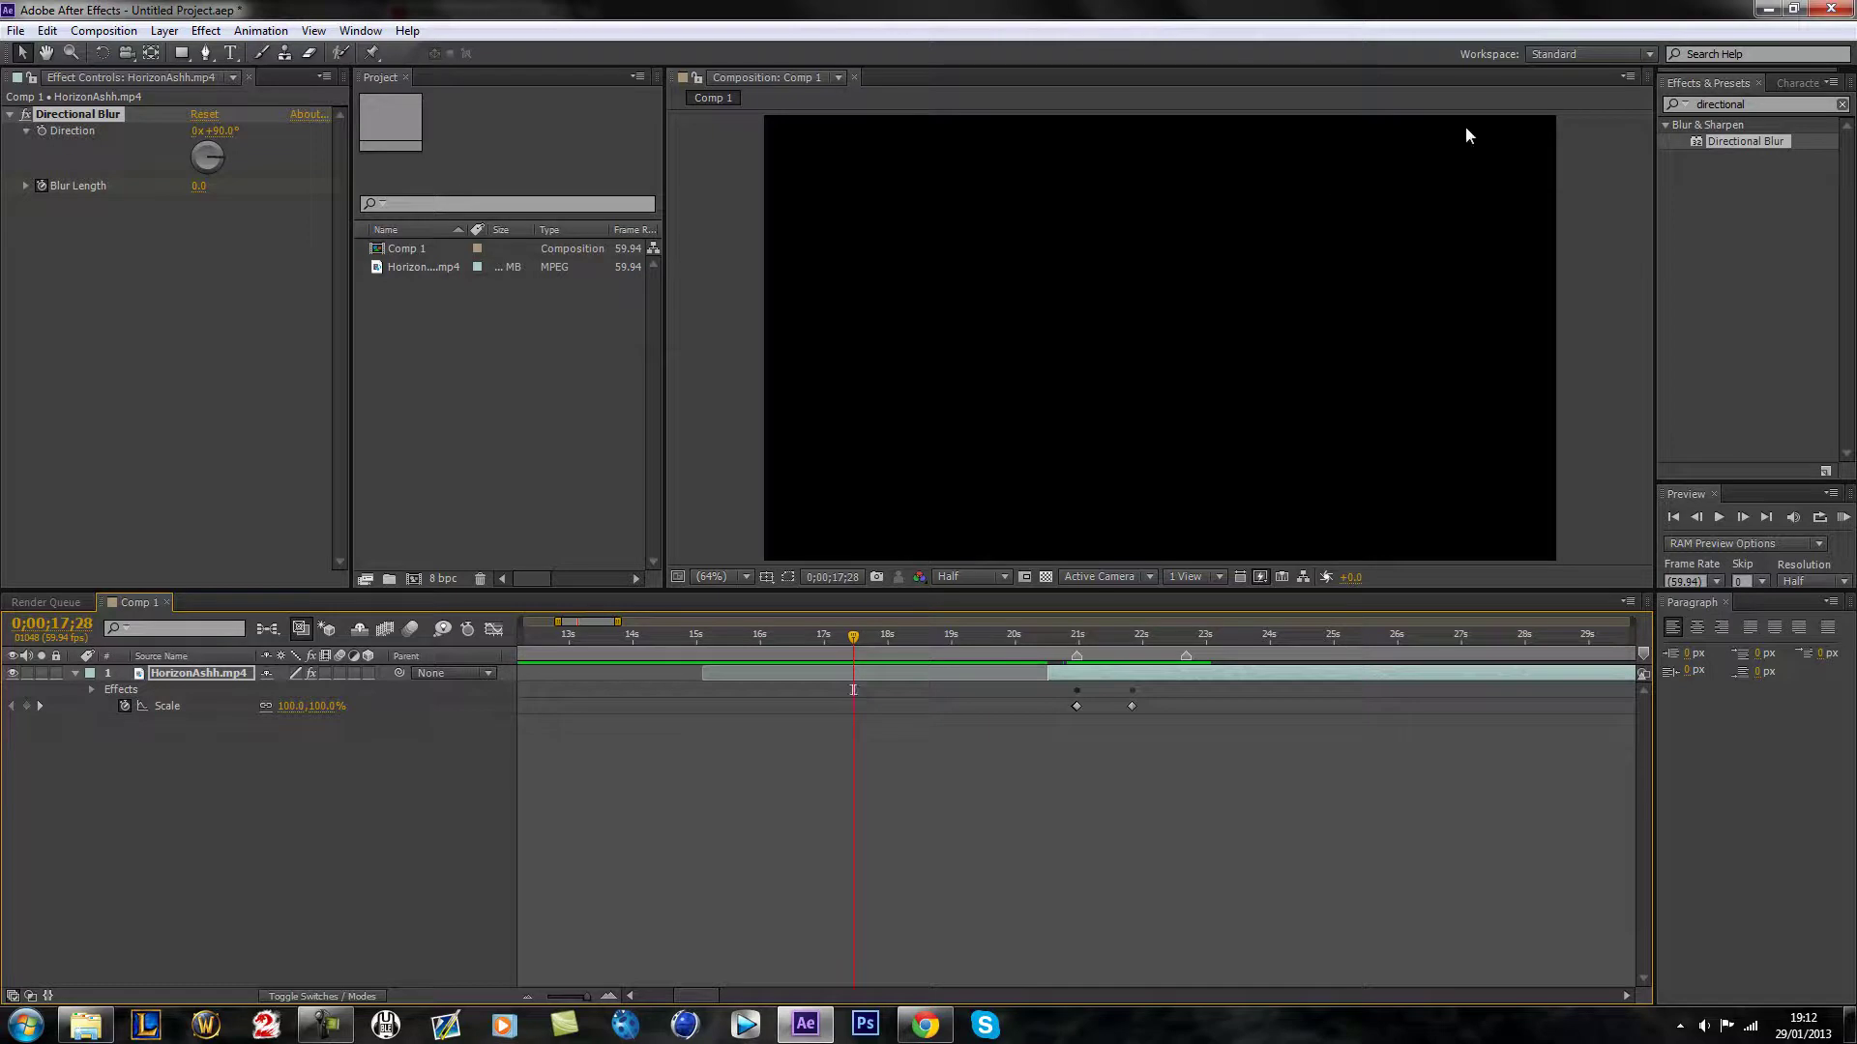
pyautogui.click(1078, 636)
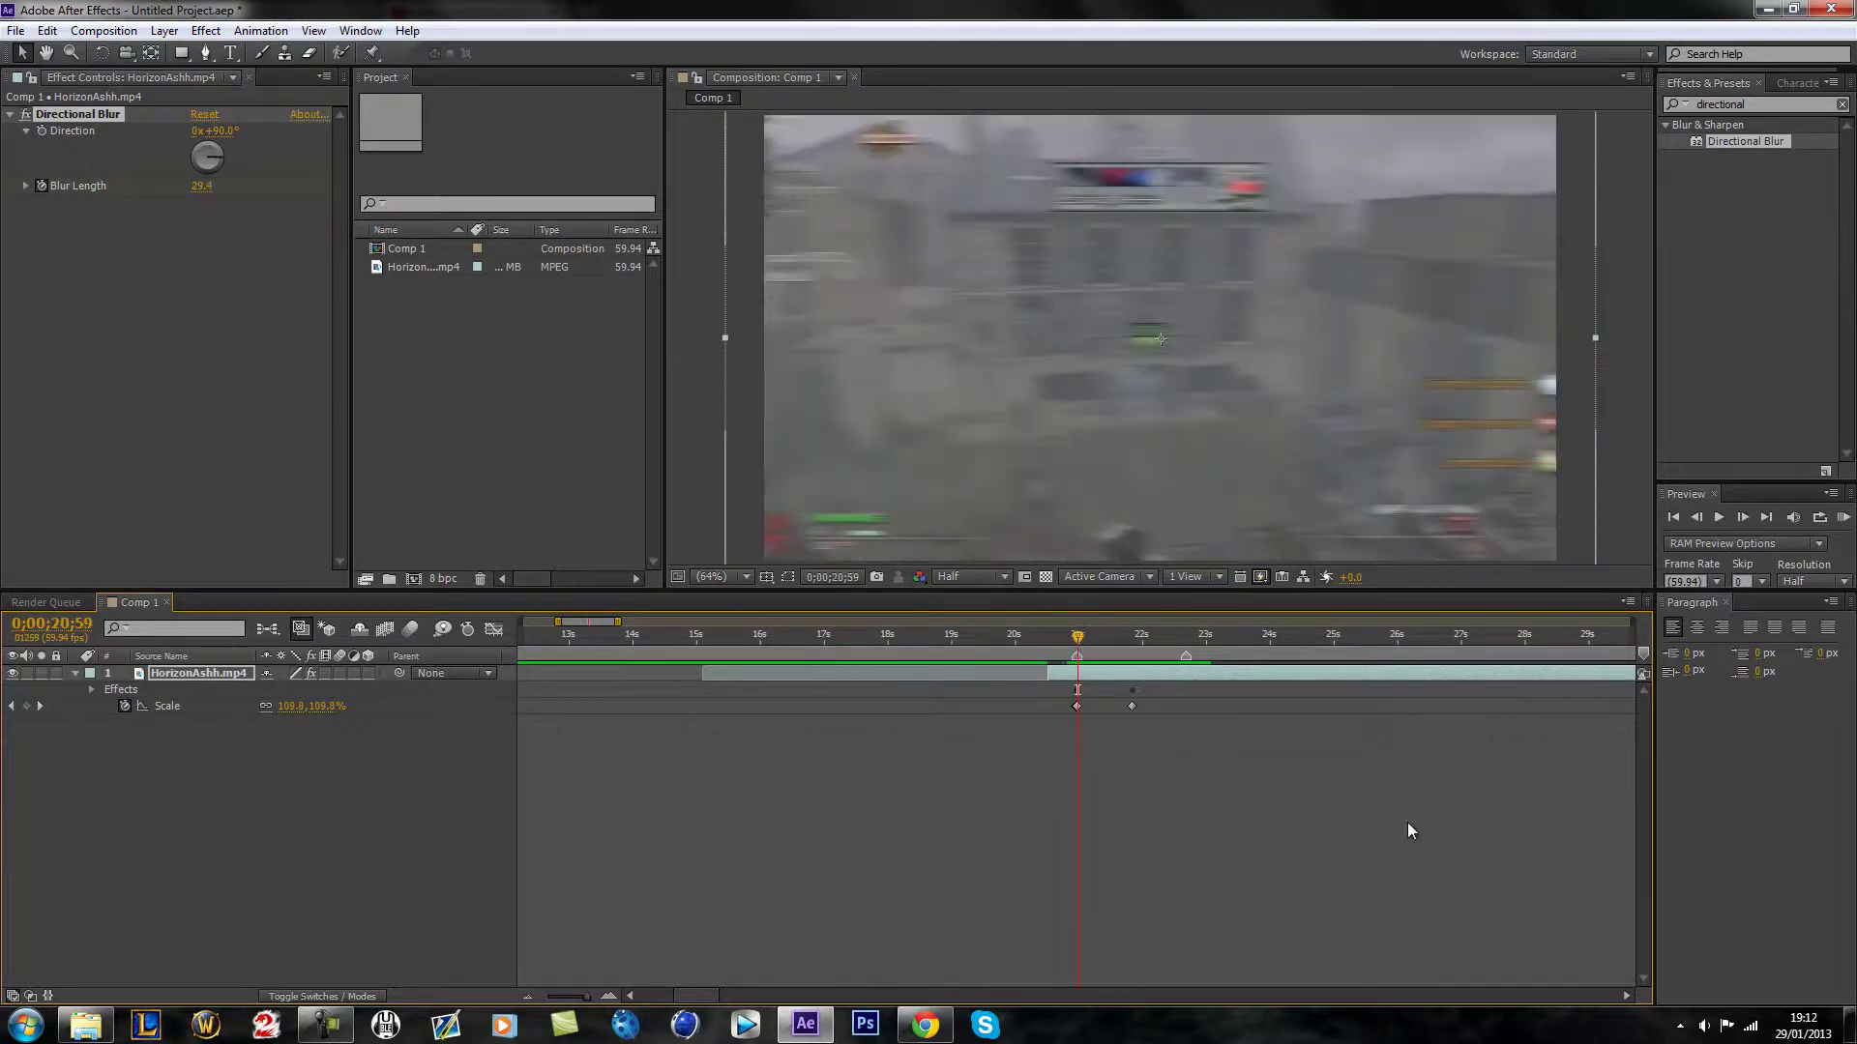
# Step: Add a composition marker at 0;00;22;09 with the HorizonAshh layer deselected
pyautogui.click(1152, 638)
pyautogui.click(1218, 826)
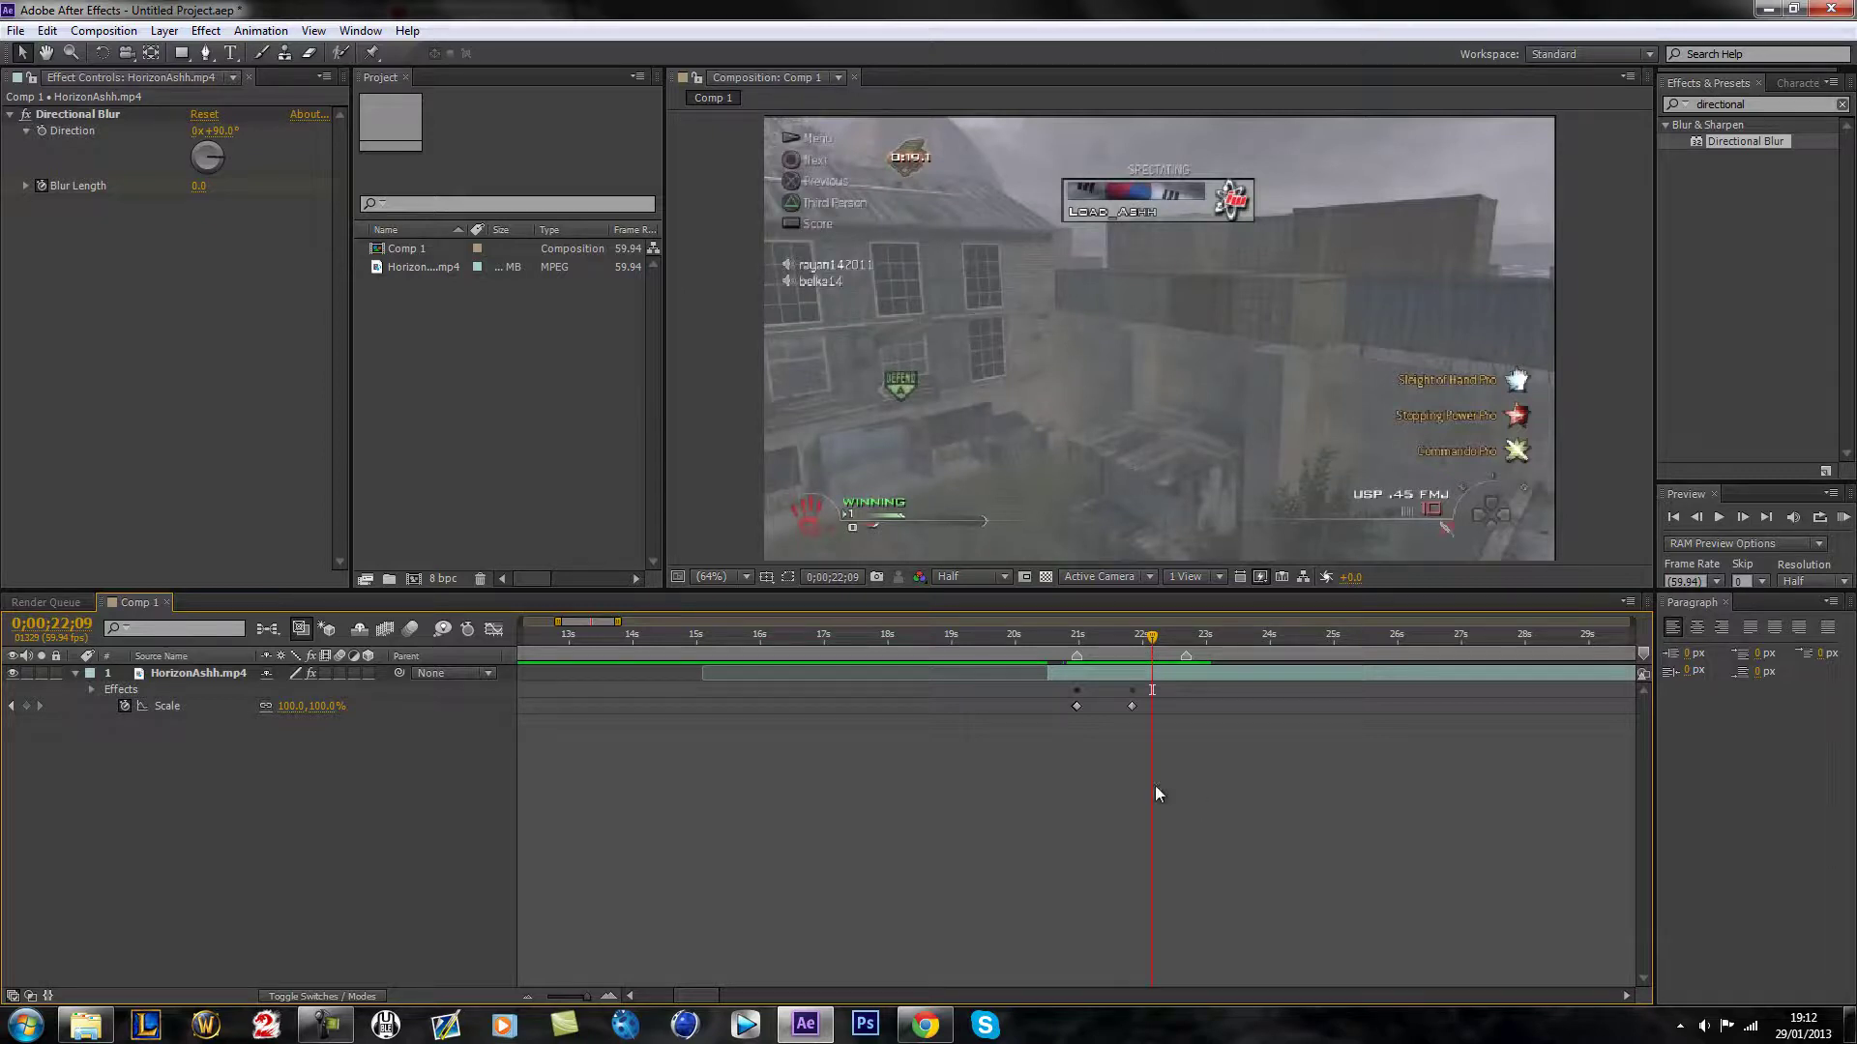
pyautogui.click(1109, 673)
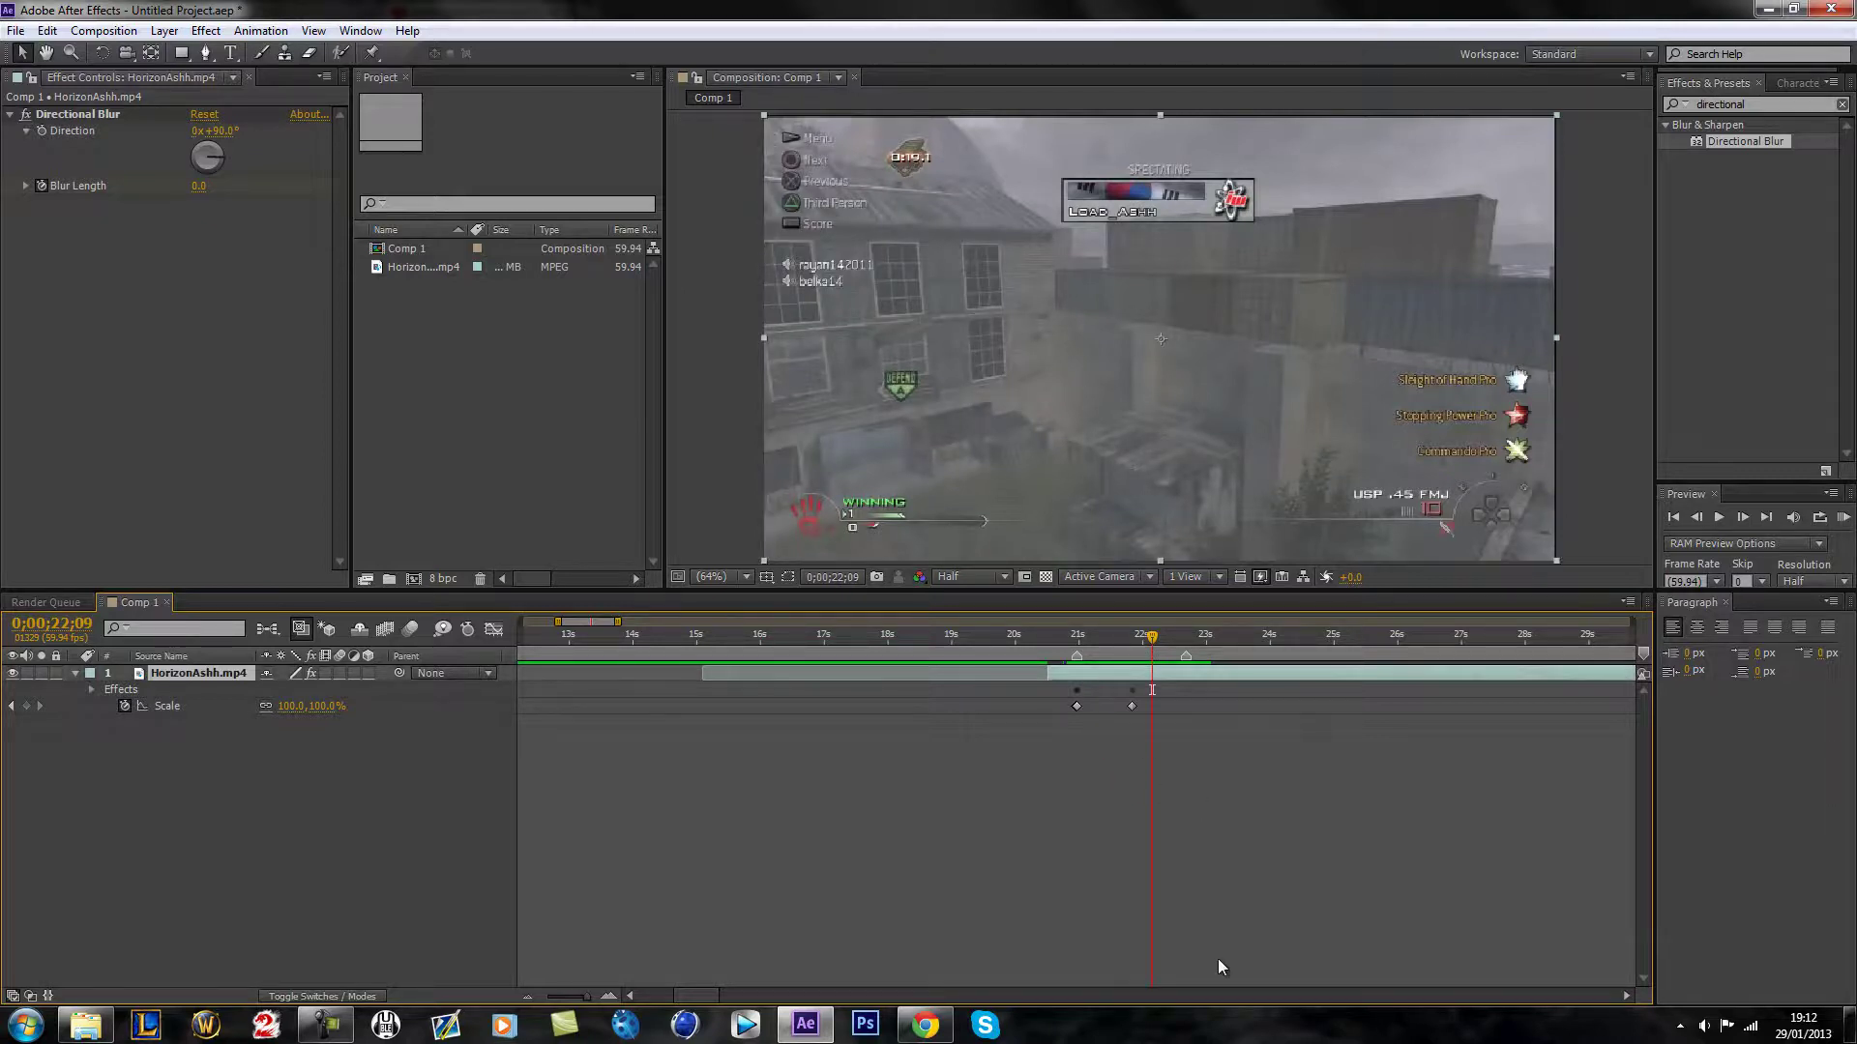
pyautogui.click(1235, 822)
pyautogui.rightClick(1151, 675)
pyautogui.click(1197, 739)
pyautogui.click(1067, 775)
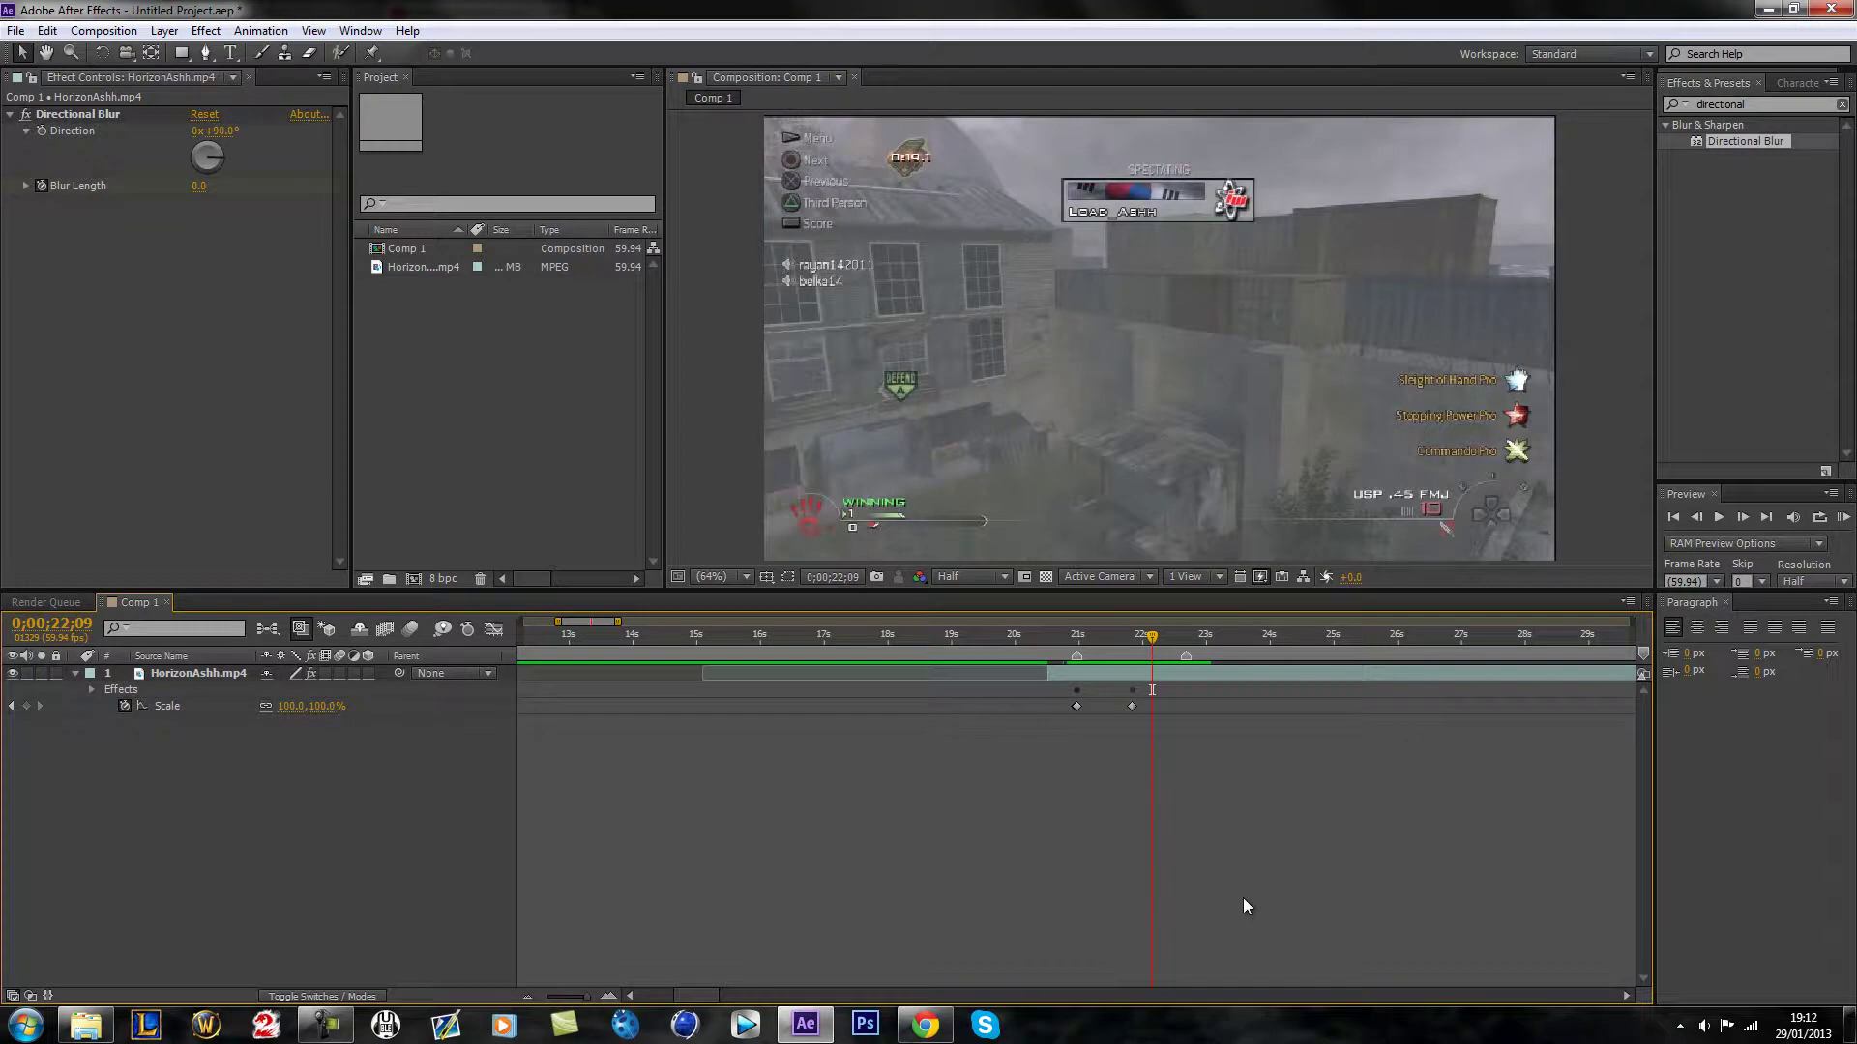
# Step: Move the current time to 0;00;21;14 and slide the HorizonAshh layer slightly earlier on the timeline
pyautogui.moveTo(1146, 635); pyautogui.dragTo(1093, 635)
pyautogui.moveTo(1180, 676); pyautogui.dragTo(1168, 683)
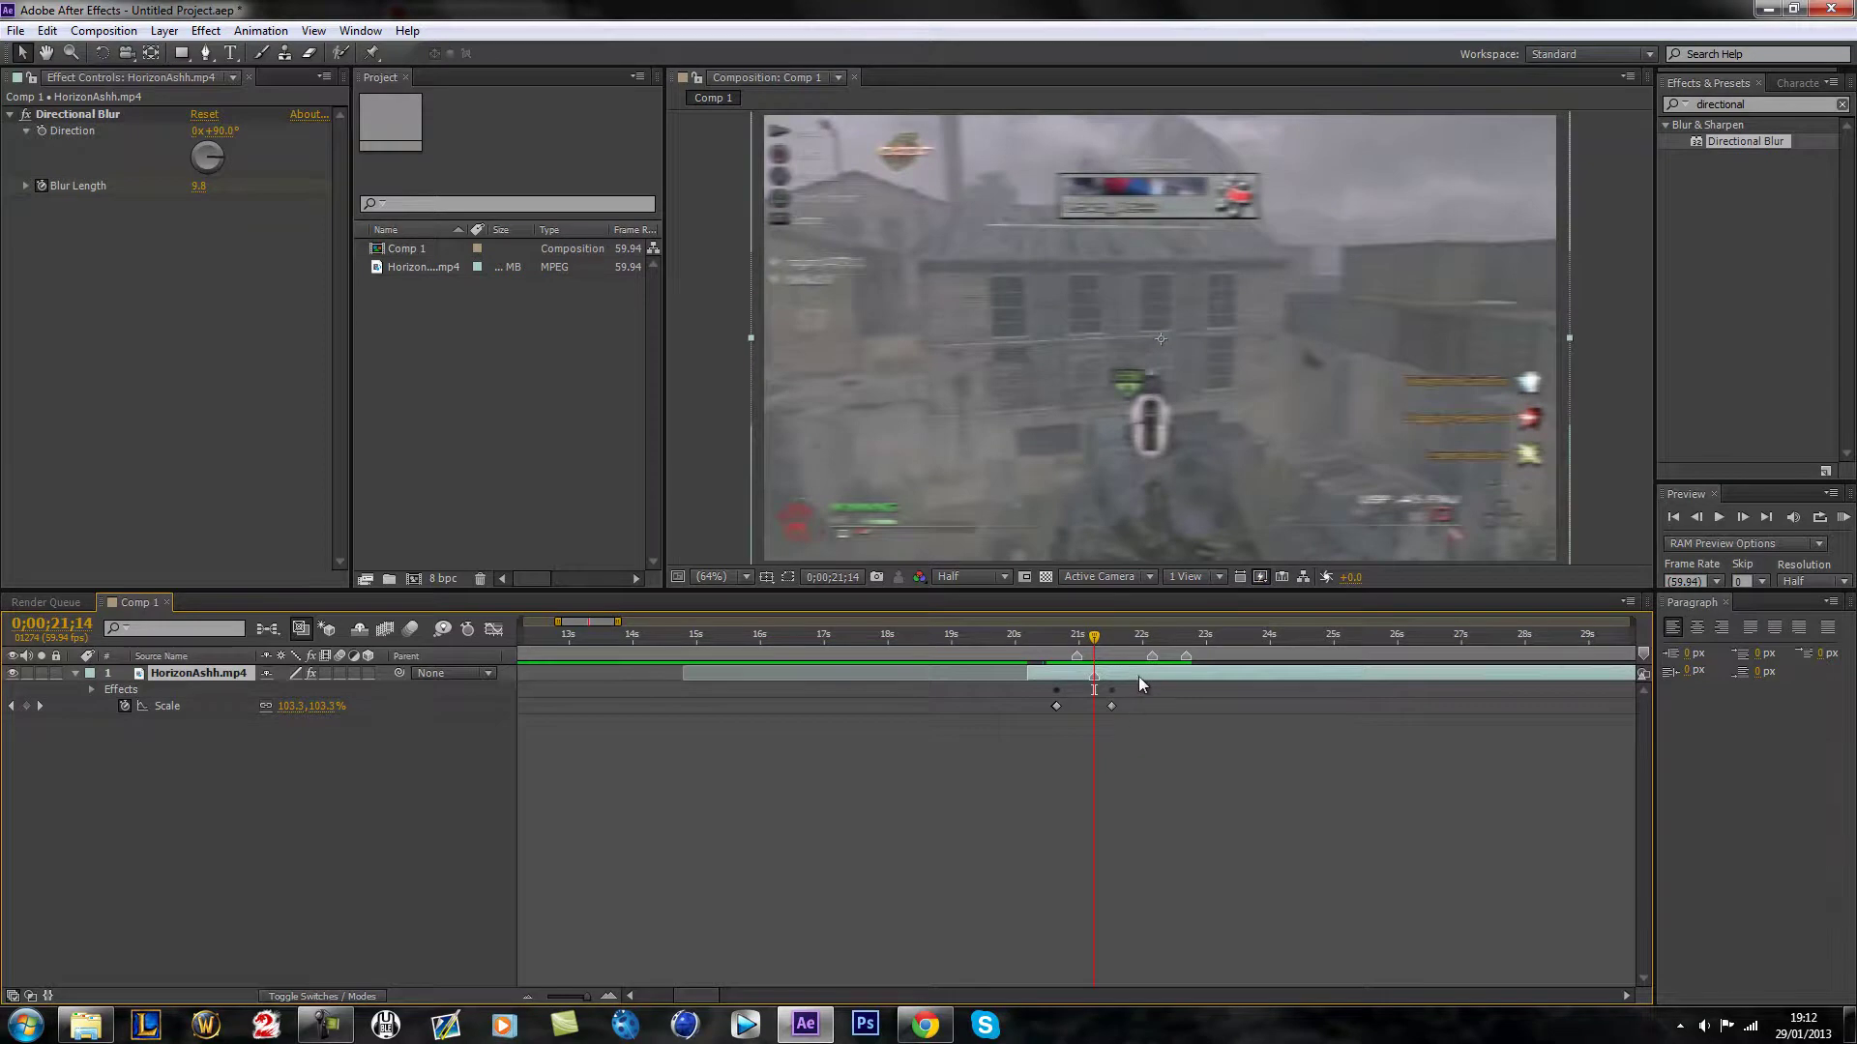
pyautogui.moveTo(1135, 676); pyautogui.dragTo(1102, 682)
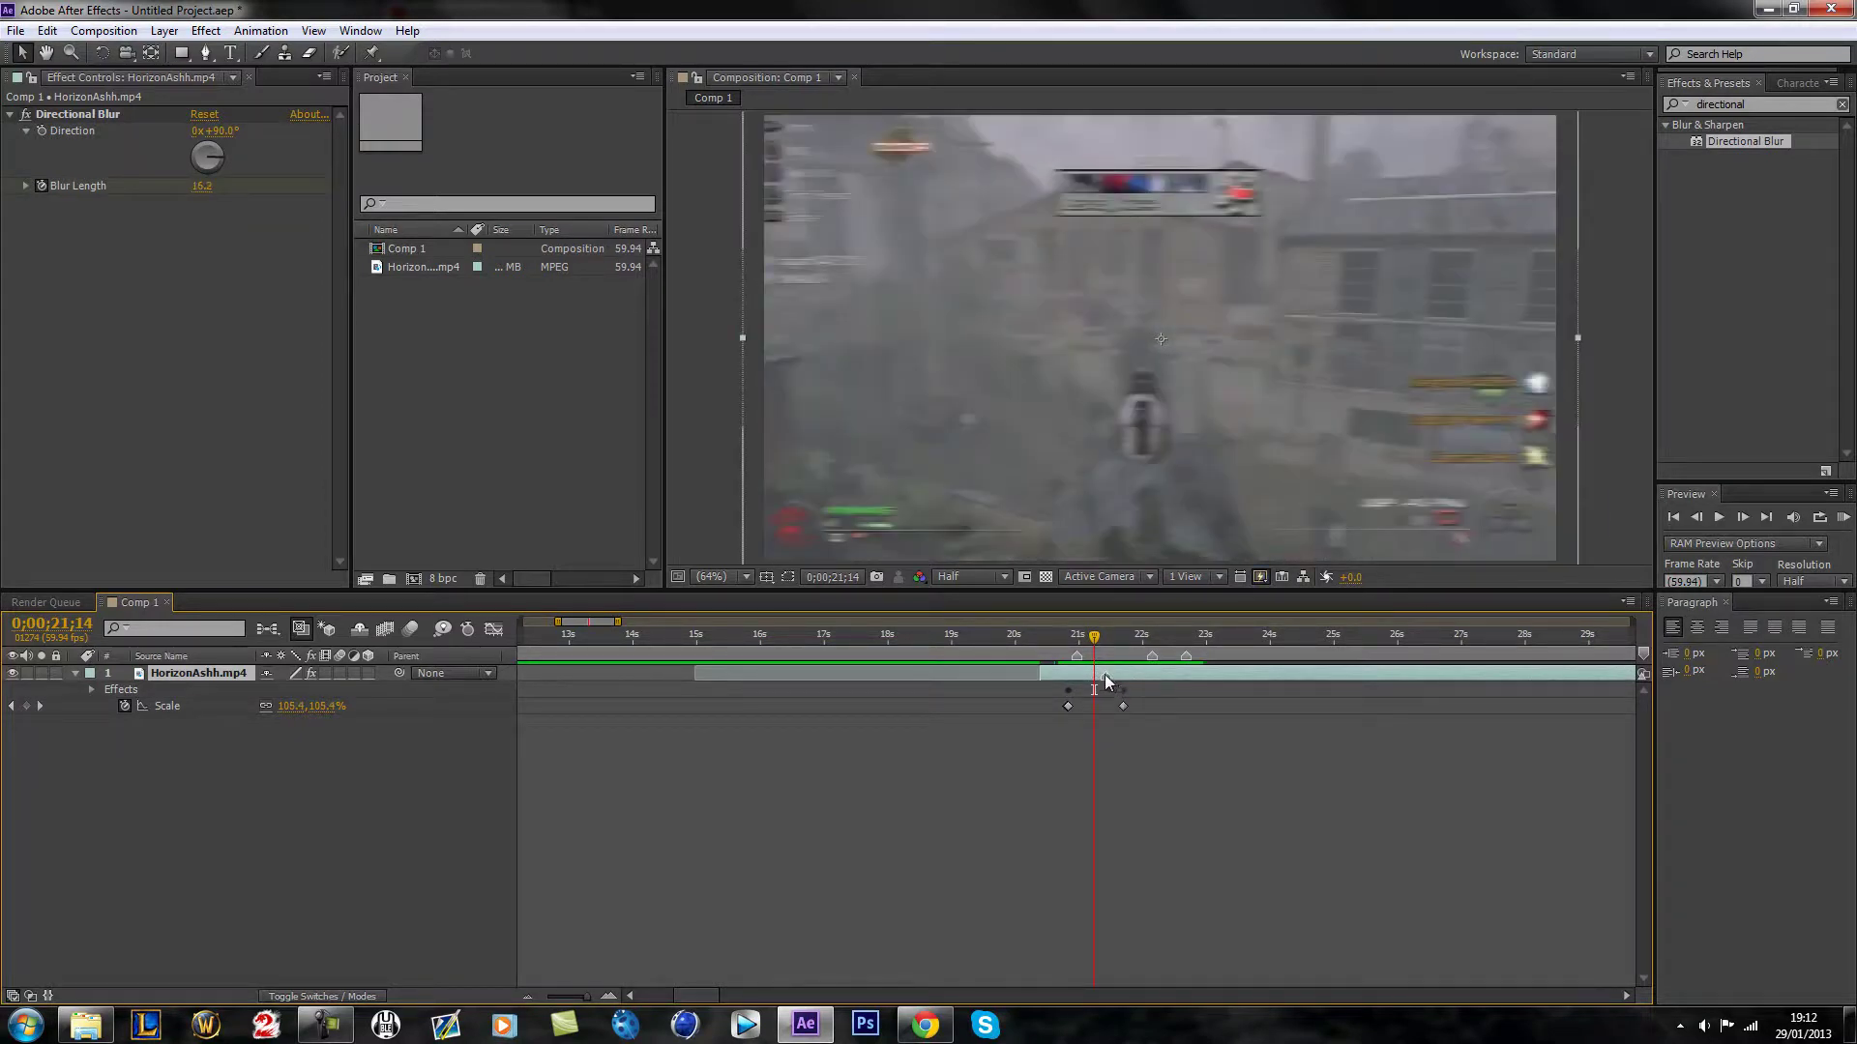
pyautogui.rightClick(1103, 682)
pyautogui.click(1184, 738)
# Step: Delete the composition markers at 0;00;22;09 and 0;00;22;41, keeping only the first marker
pyautogui.rightClick(1152, 658)
pyautogui.click(1216, 723)
pyautogui.moveTo(1098, 651)
pyautogui.mouseDown()
pyautogui.moveTo(1059, 638)
pyautogui.moveTo(1192, 638)
pyautogui.moveTo(1099, 641)
pyautogui.moveTo(1187, 652)
pyautogui.moveTo(1055, 690)
pyautogui.moveTo(1182, 675)
pyautogui.mouseUp()
pyautogui.rightClick(1186, 656)
pyautogui.click(1253, 716)
# Step: Scrub the clip from the remaining marker to the rifle shot at 0;00;22;25
pyautogui.click(1075, 639)
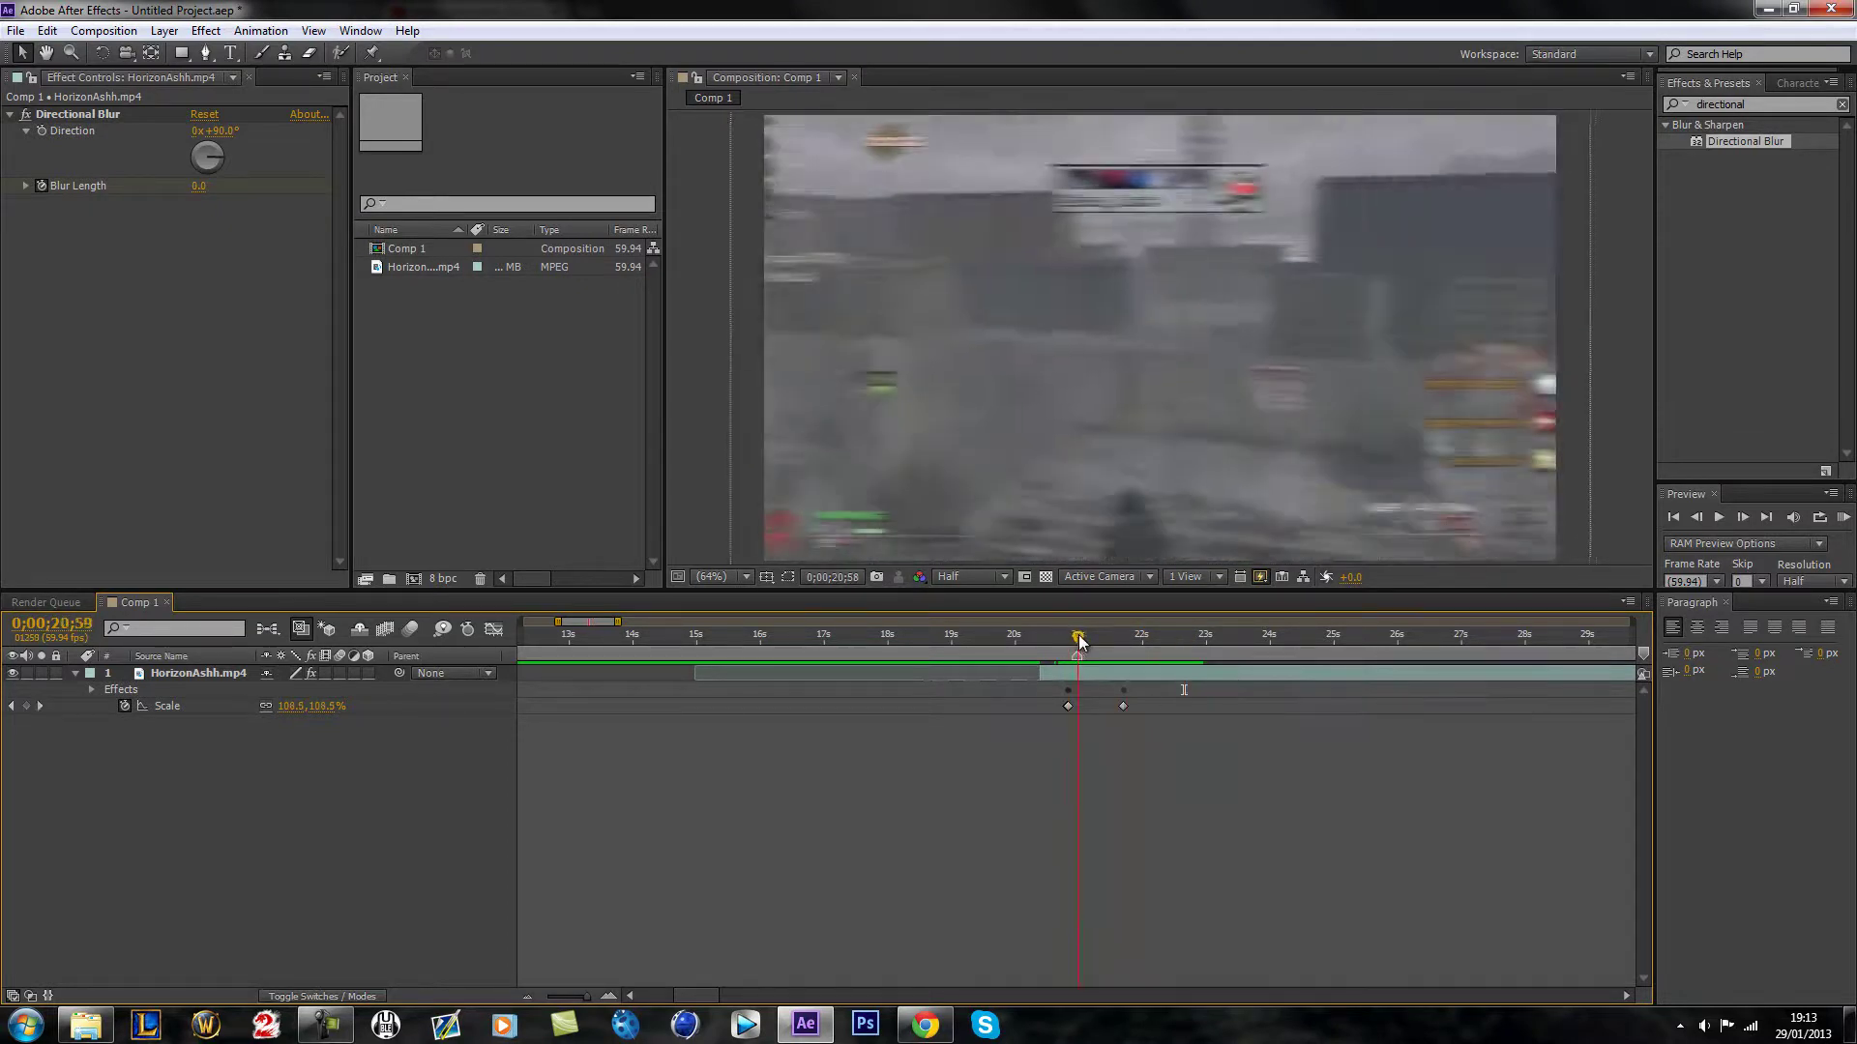
pyautogui.moveTo(1076, 640); pyautogui.dragTo(1154, 643)
pyautogui.moveTo(700, 992); pyautogui.dragTo(719, 992)
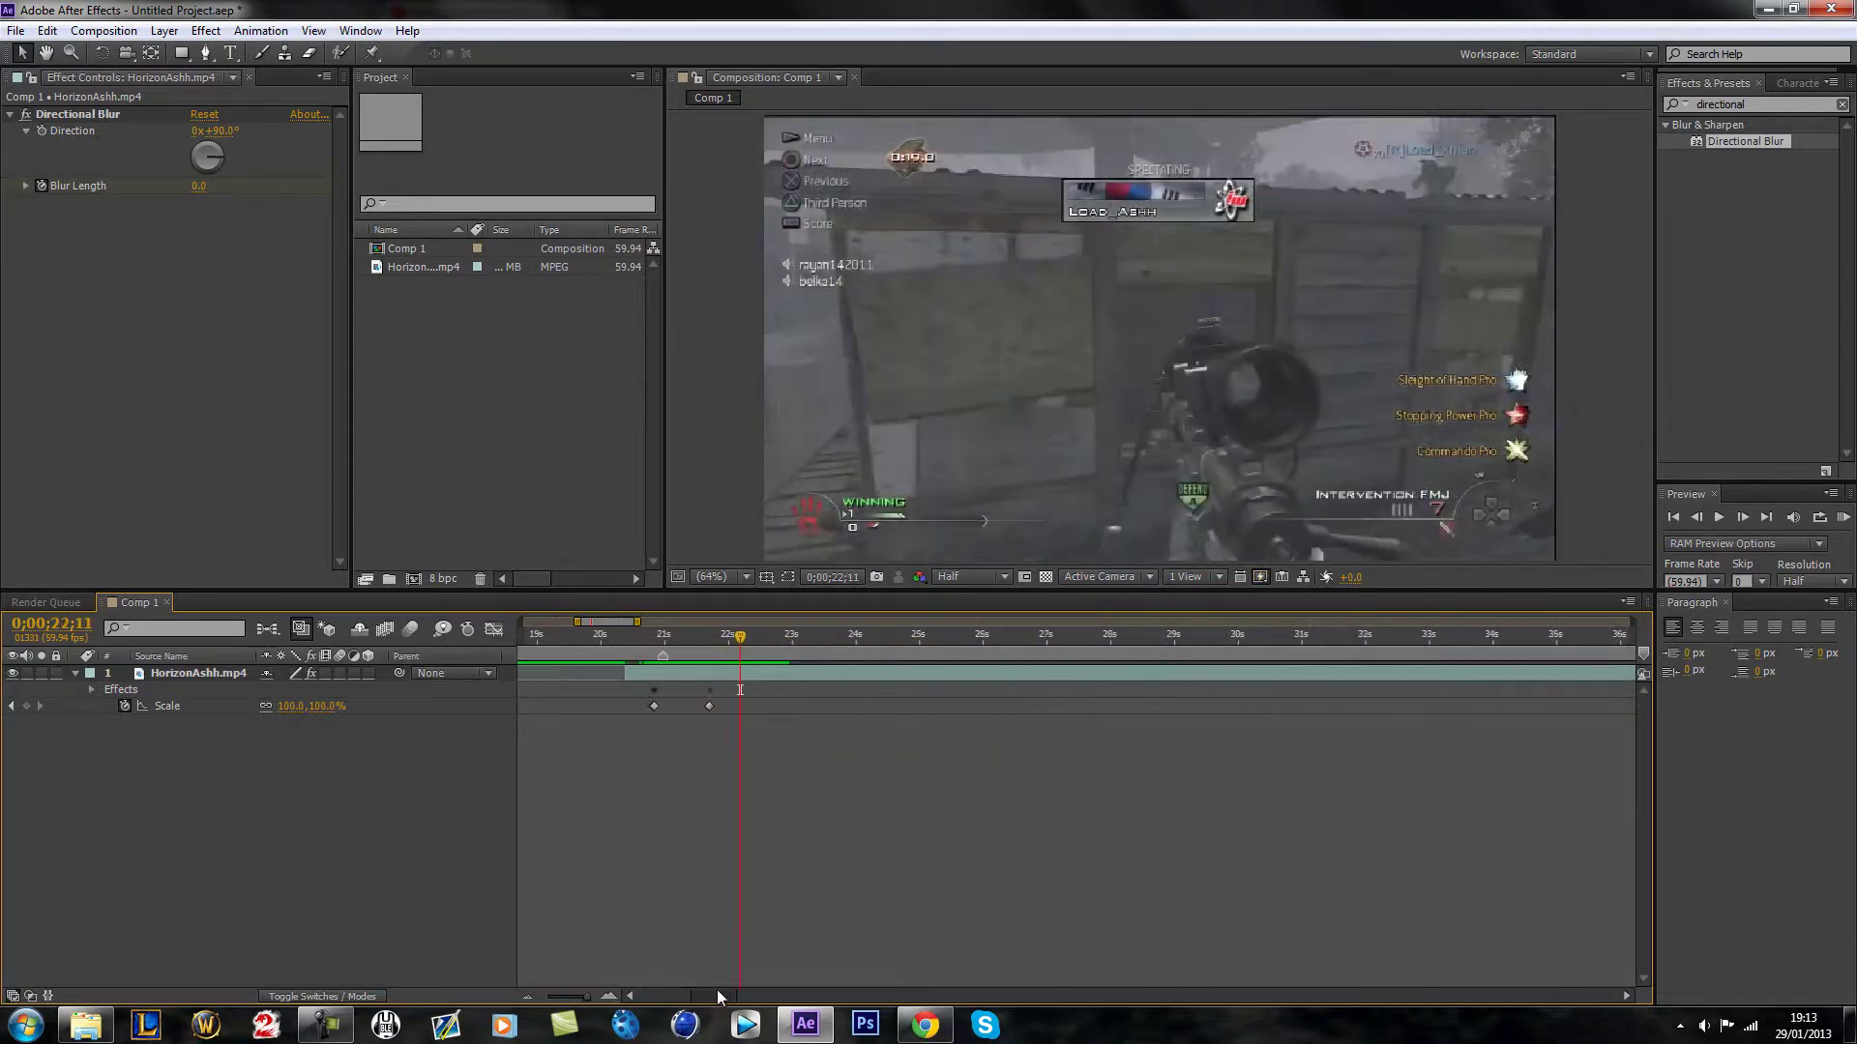
pyautogui.moveTo(787, 646)
pyautogui.mouseDown()
pyautogui.moveTo(814, 645)
pyautogui.moveTo(755, 651)
pyautogui.mouseUp()
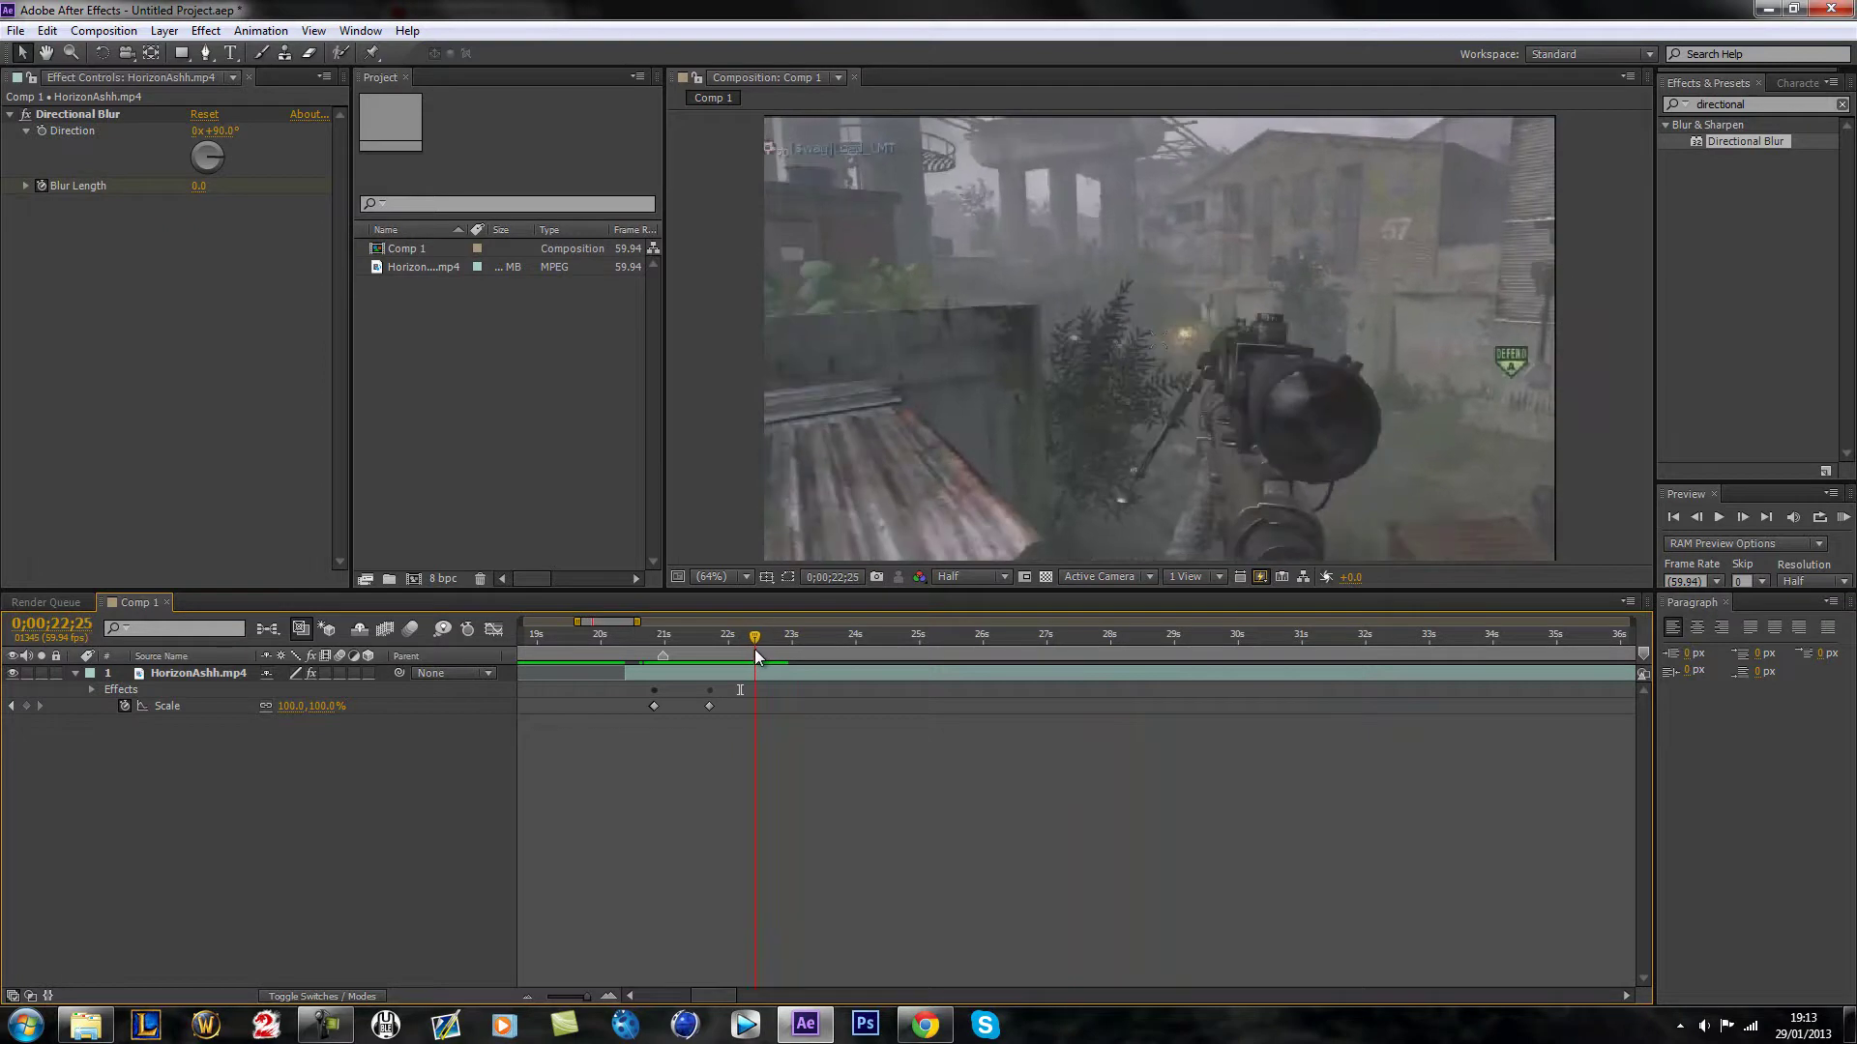
# Step: Find the exact frame of the rifle shot and add a composition marker there at 0;00;22;23
pyautogui.click(1698, 517)
pyautogui.click(1697, 518)
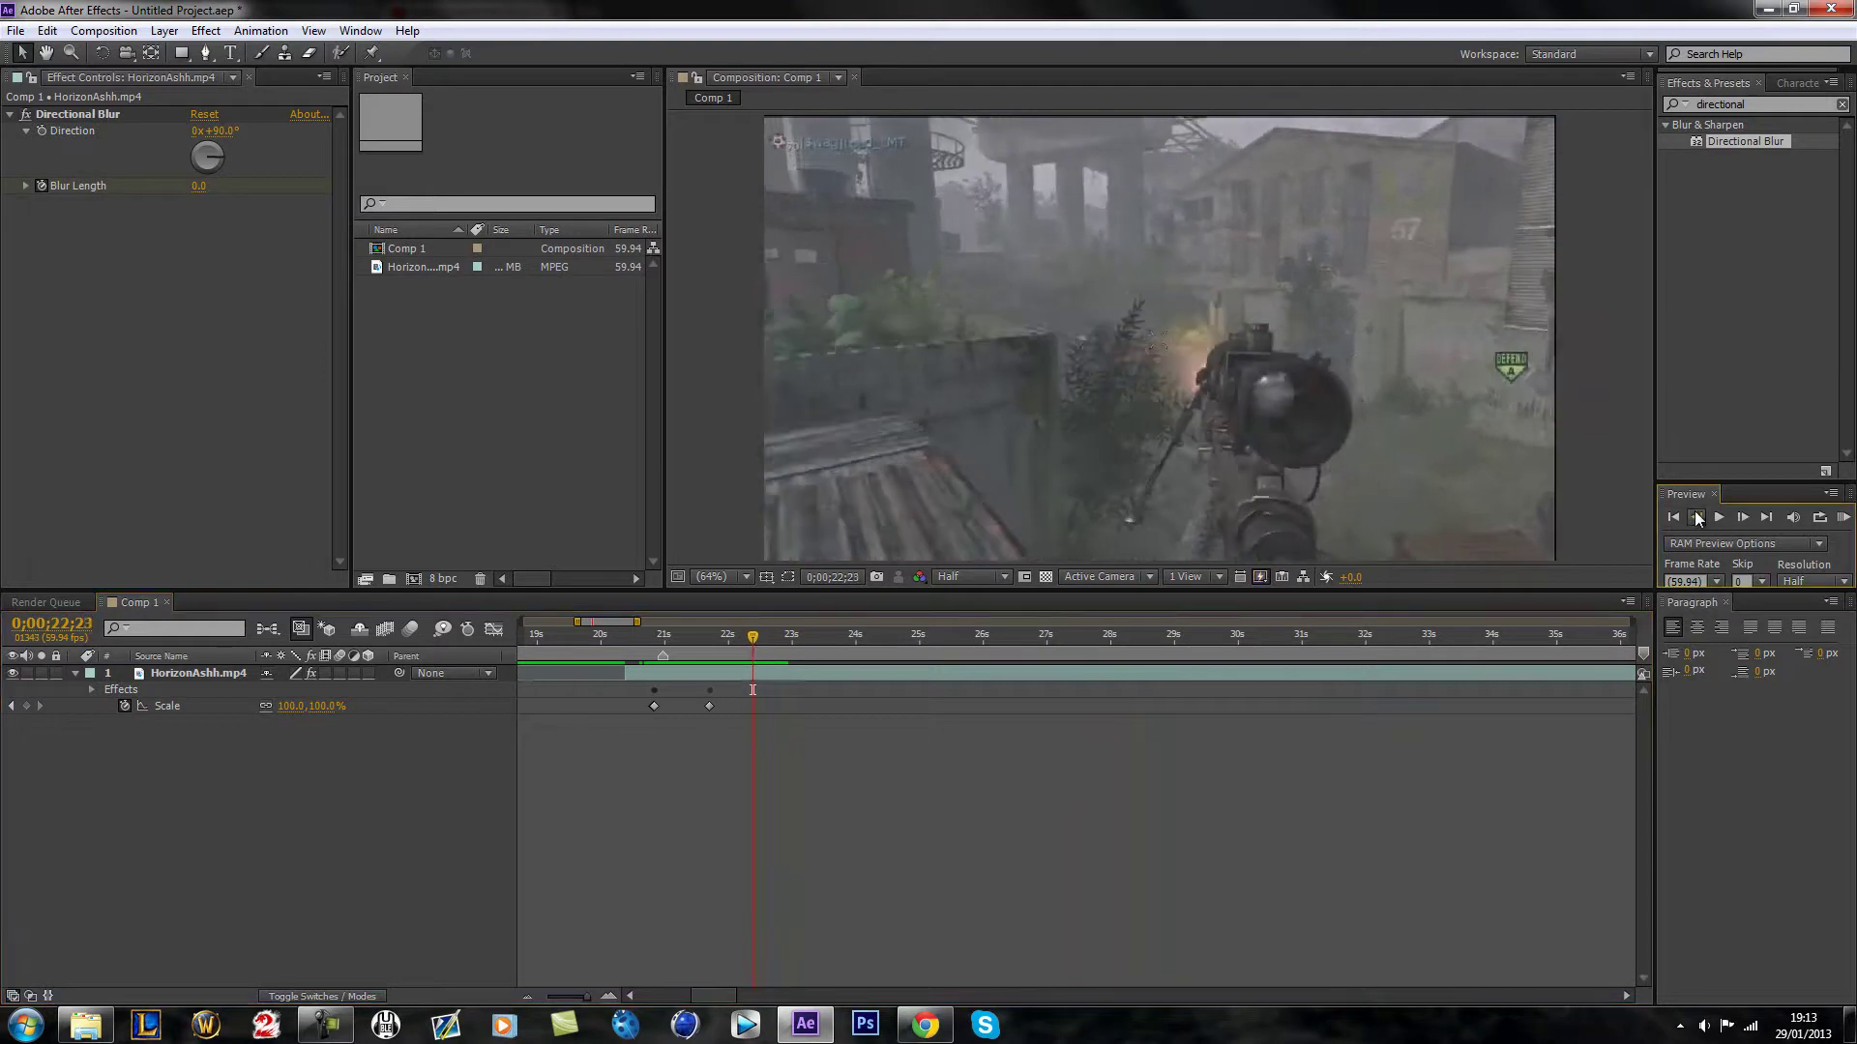
pyautogui.click(1697, 518)
pyautogui.click(1741, 517)
pyautogui.click(1697, 518)
pyautogui.click(887, 907)
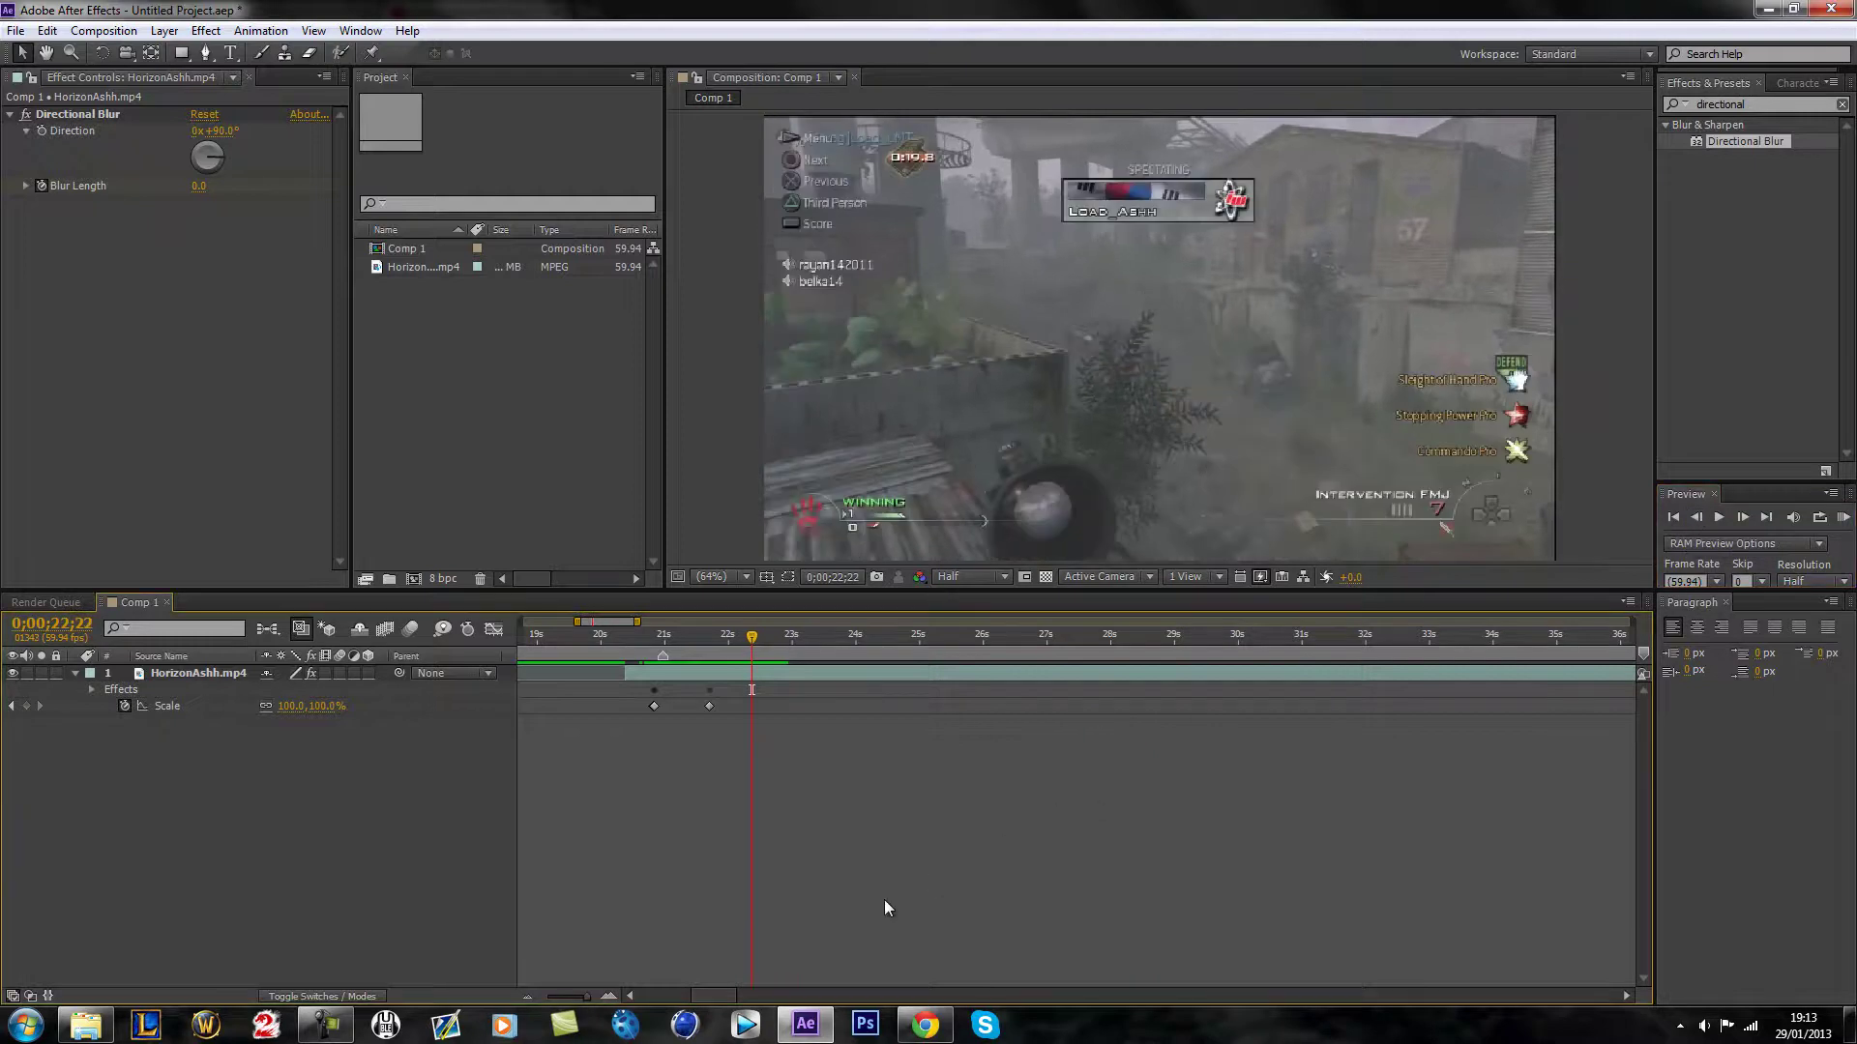
pyautogui.click(1741, 517)
pyautogui.click(1156, 770)
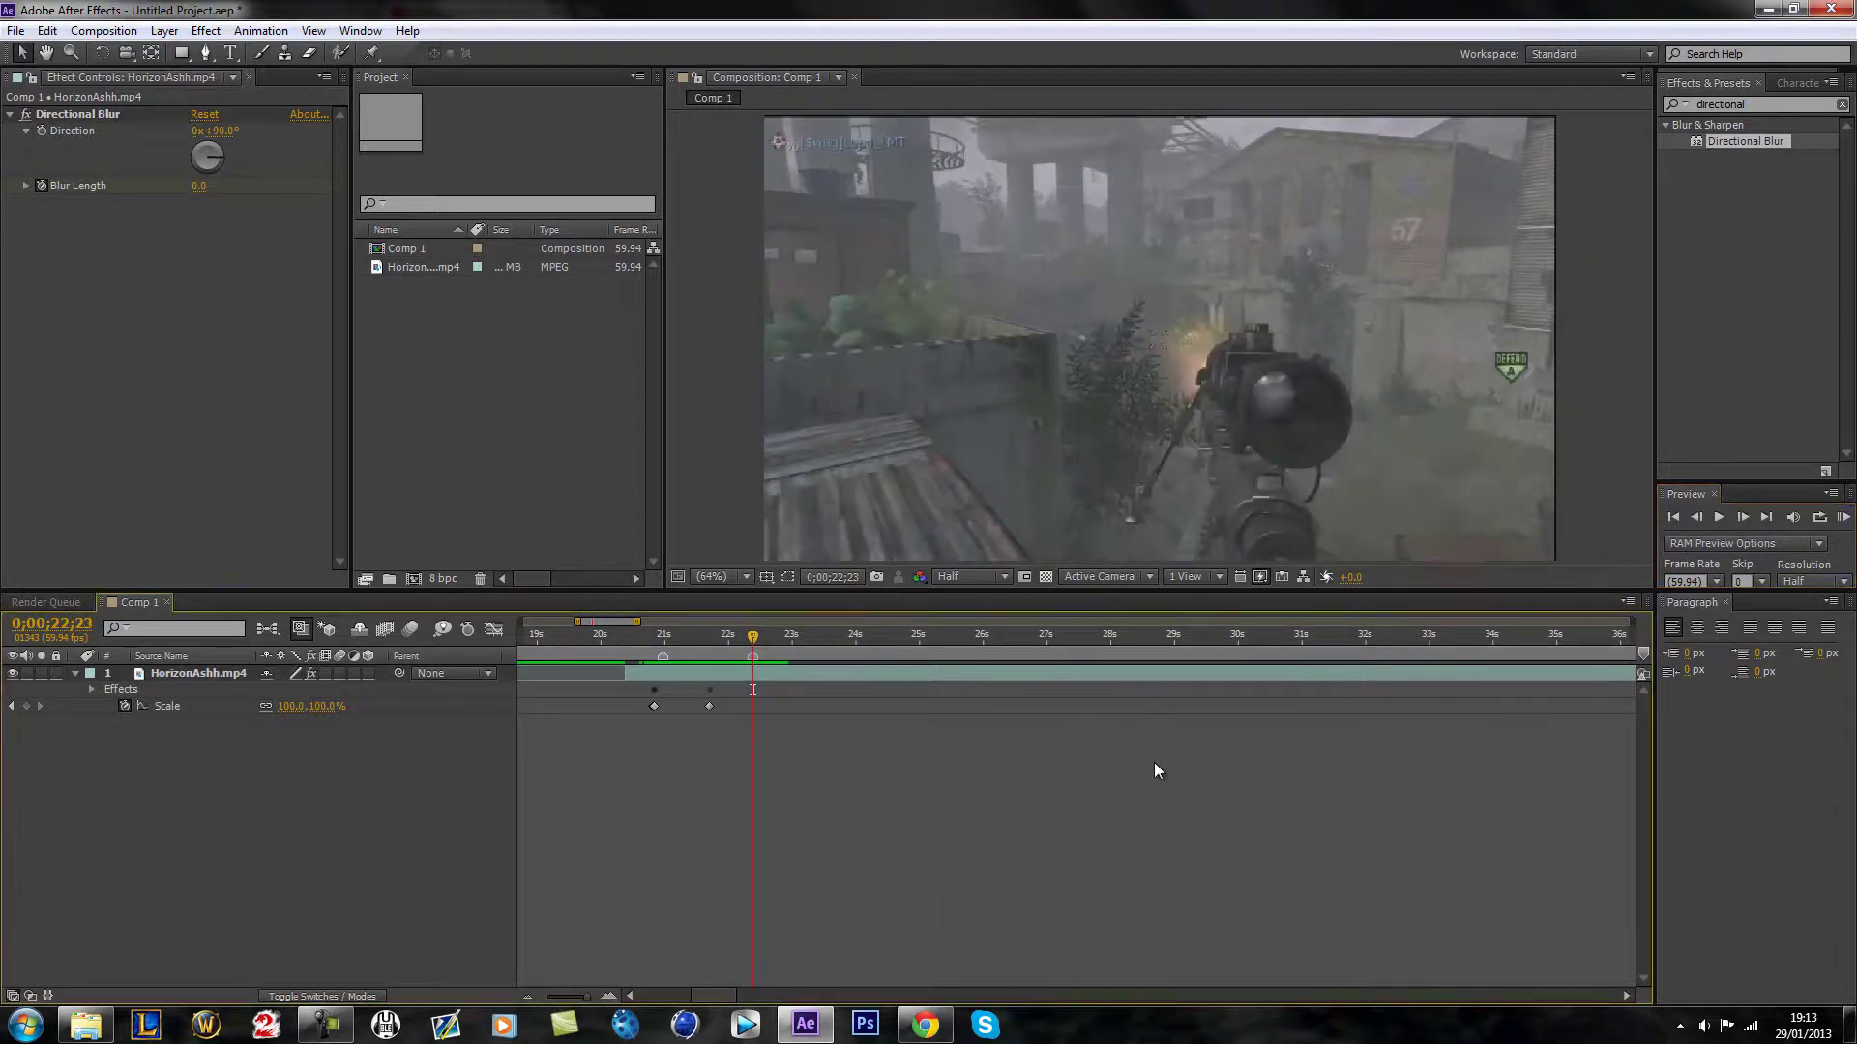
# Step: Try keyframing the HorizonAshh layer's Scale at 100% on 0;00;22;22 and 110% on the marker frame 0;00;22;23
pyautogui.click(76, 673)
pyautogui.click(1699, 519)
pyautogui.click(1698, 519)
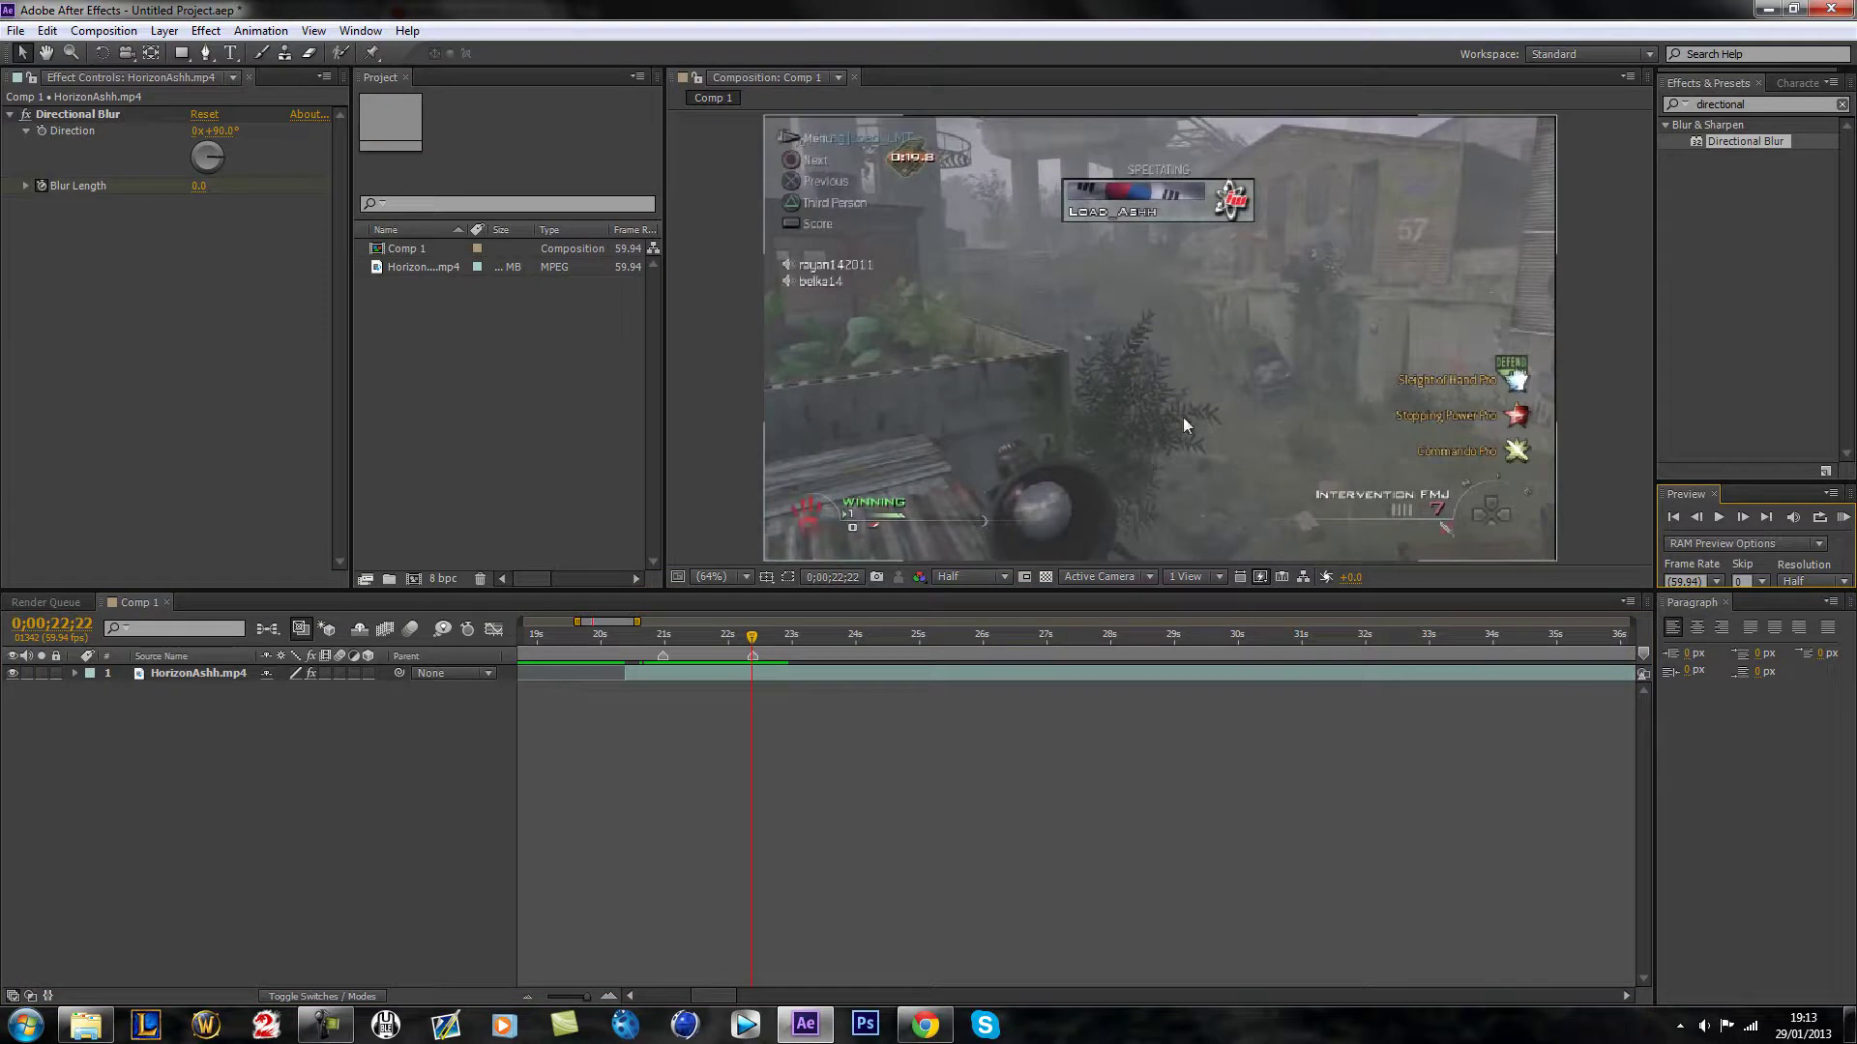
pyautogui.click(745, 675)
pyautogui.press('u')
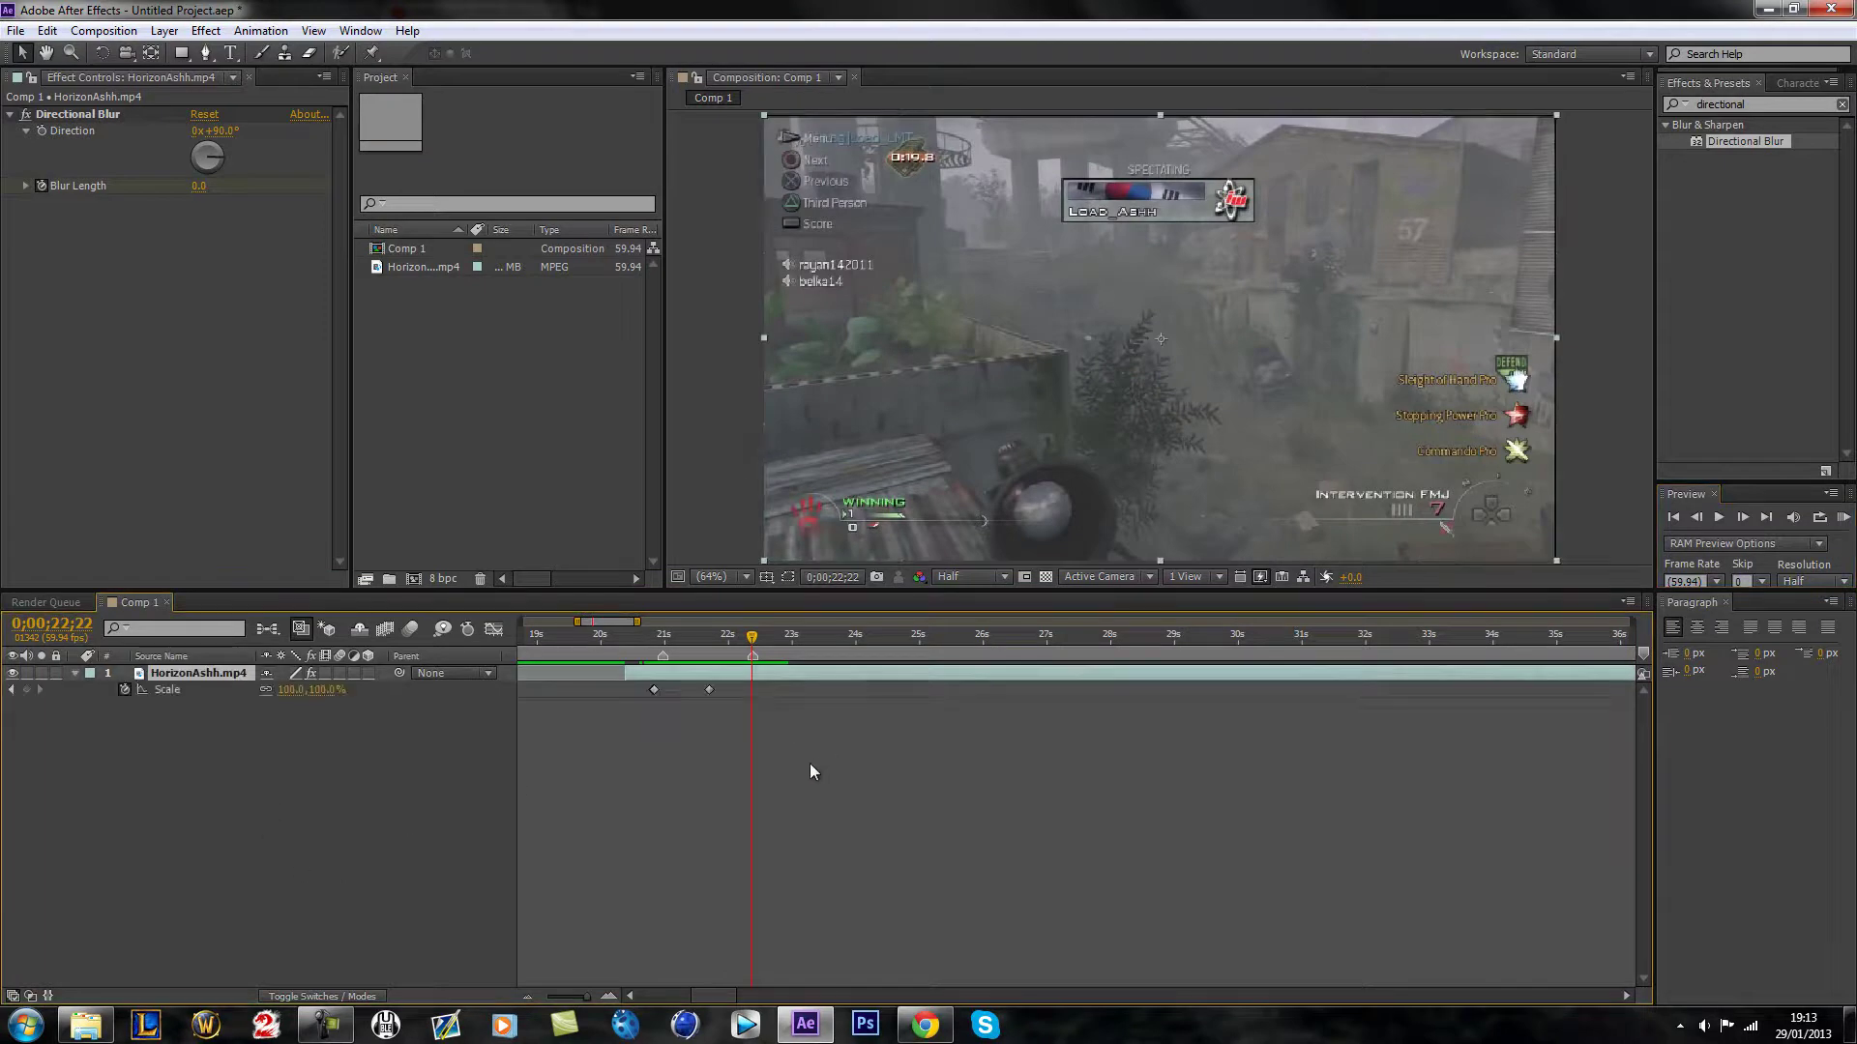
pyautogui.click(27, 688)
pyautogui.click(1743, 519)
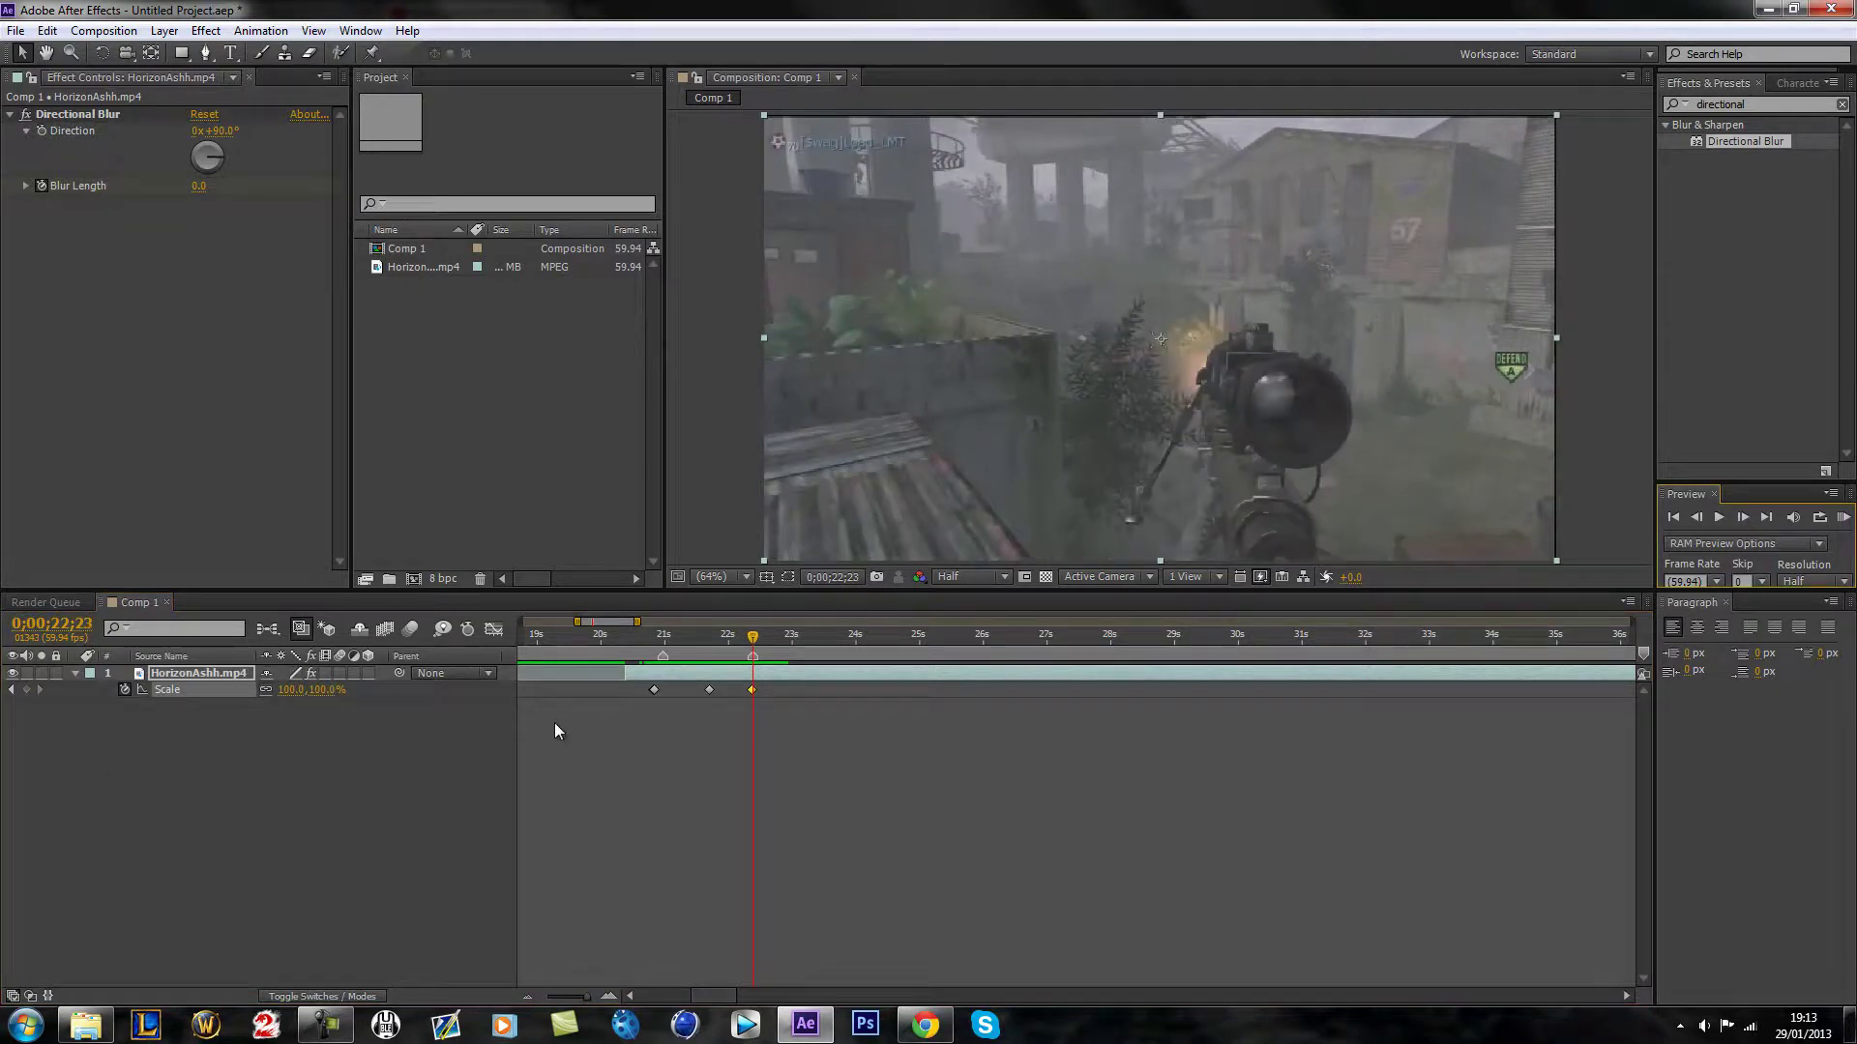
pyautogui.click(280, 712)
pyautogui.click(288, 689)
pyautogui.write('110')
pyautogui.press('Return')
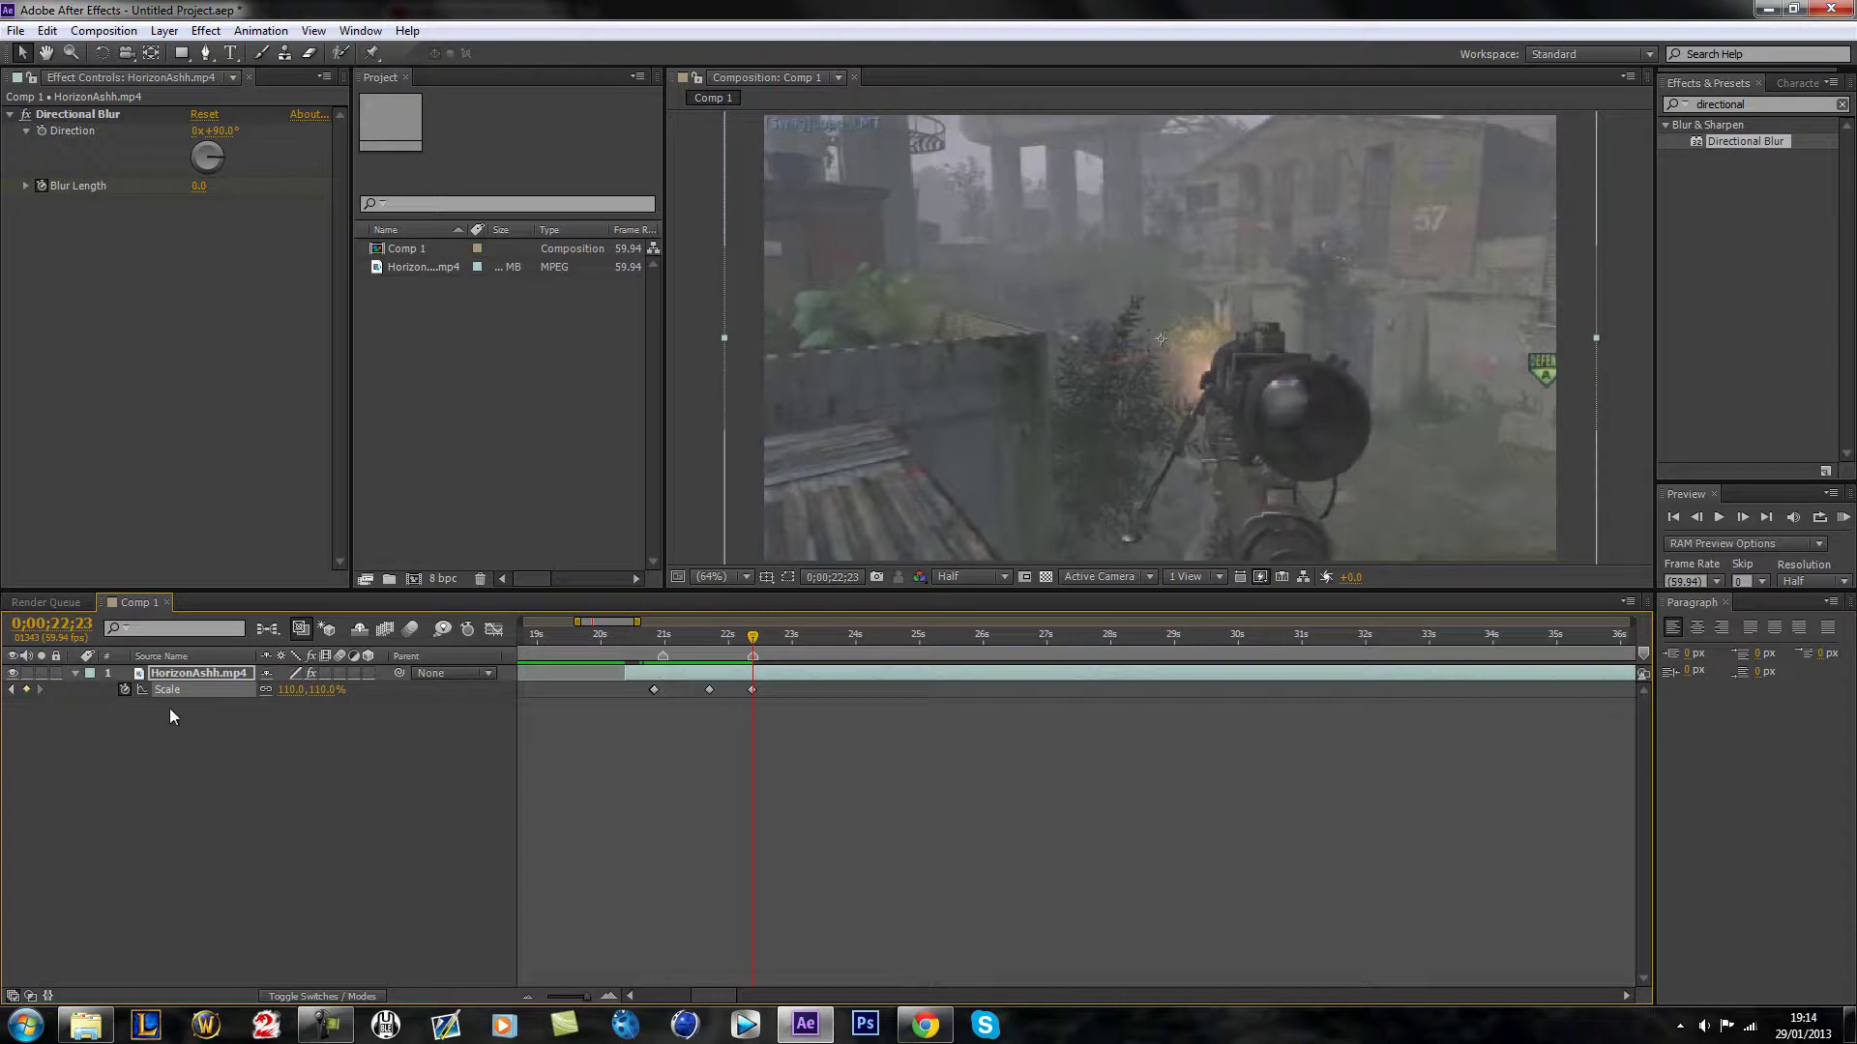
# Step: Clear all existing Scale keyframes and start a new Scale animation with 100% at 0;00;22;22
pyautogui.doubleClick(124, 689)
pyautogui.moveTo(584, 996); pyautogui.dragTo(588, 996)
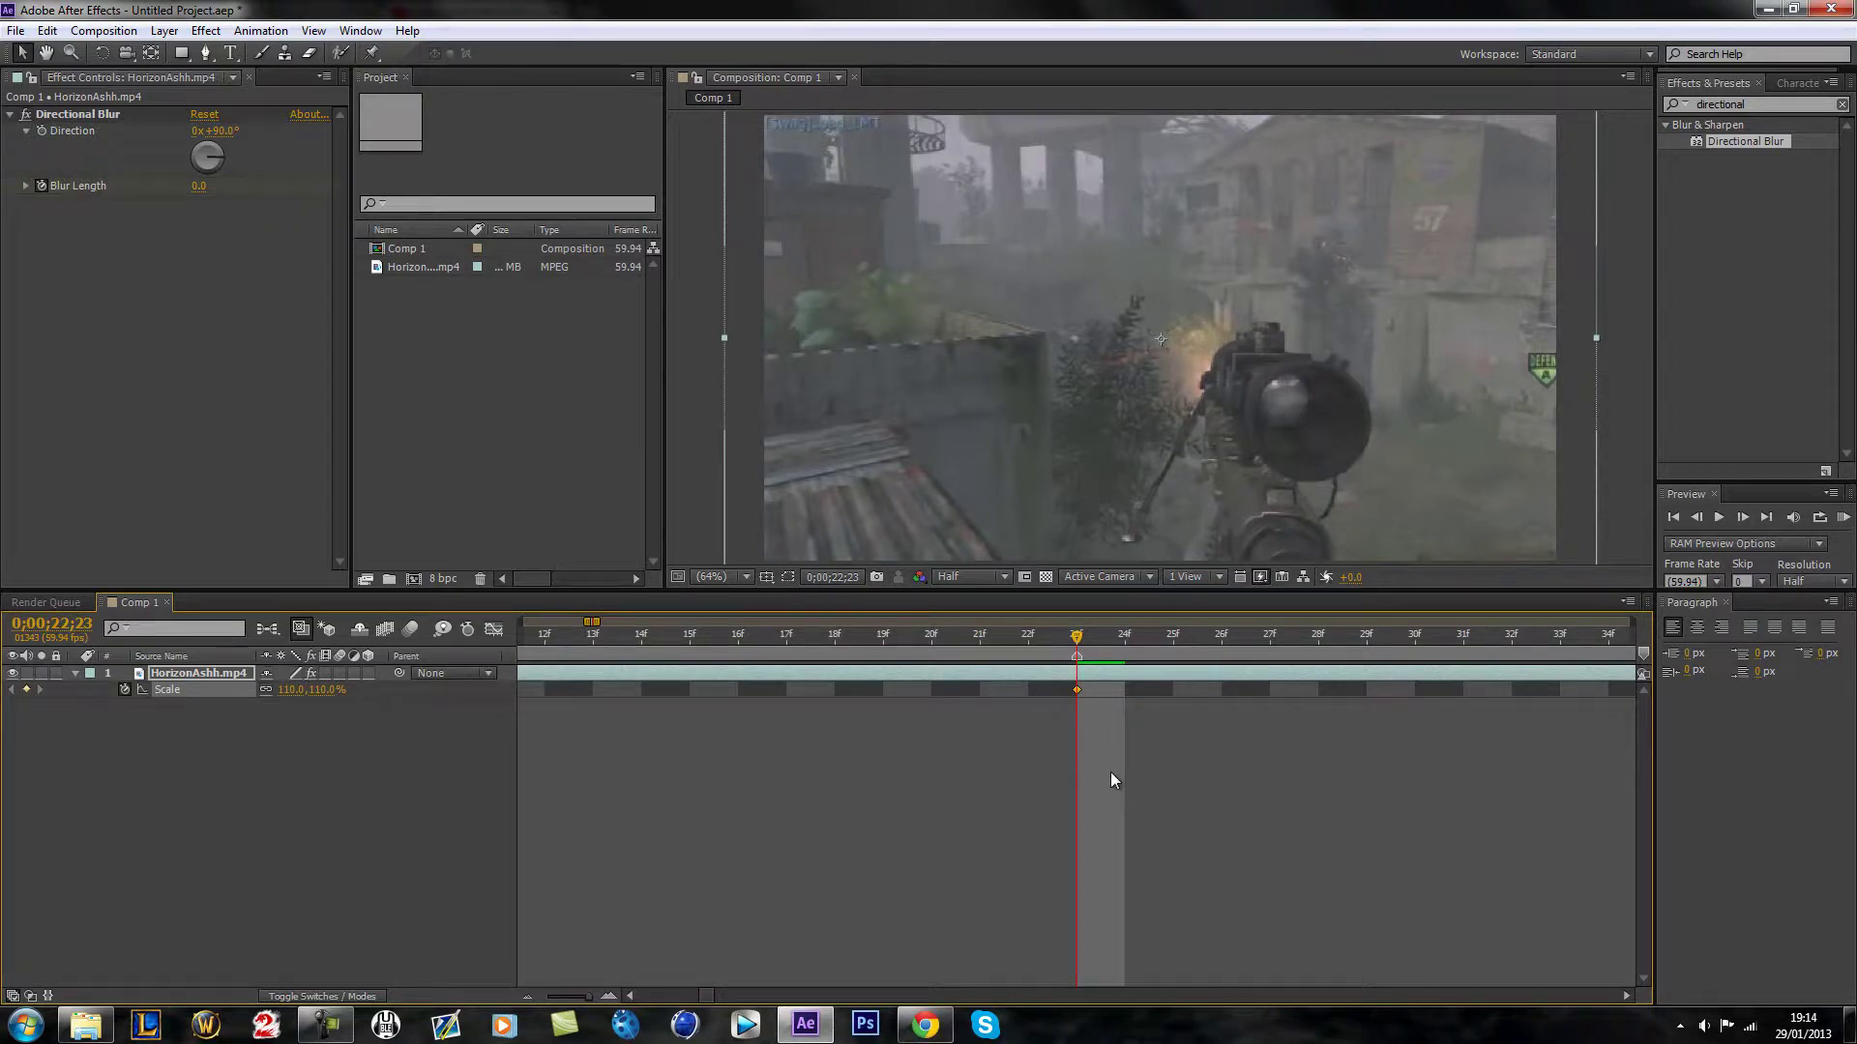
pyautogui.press('F9')
pyautogui.click(1696, 517)
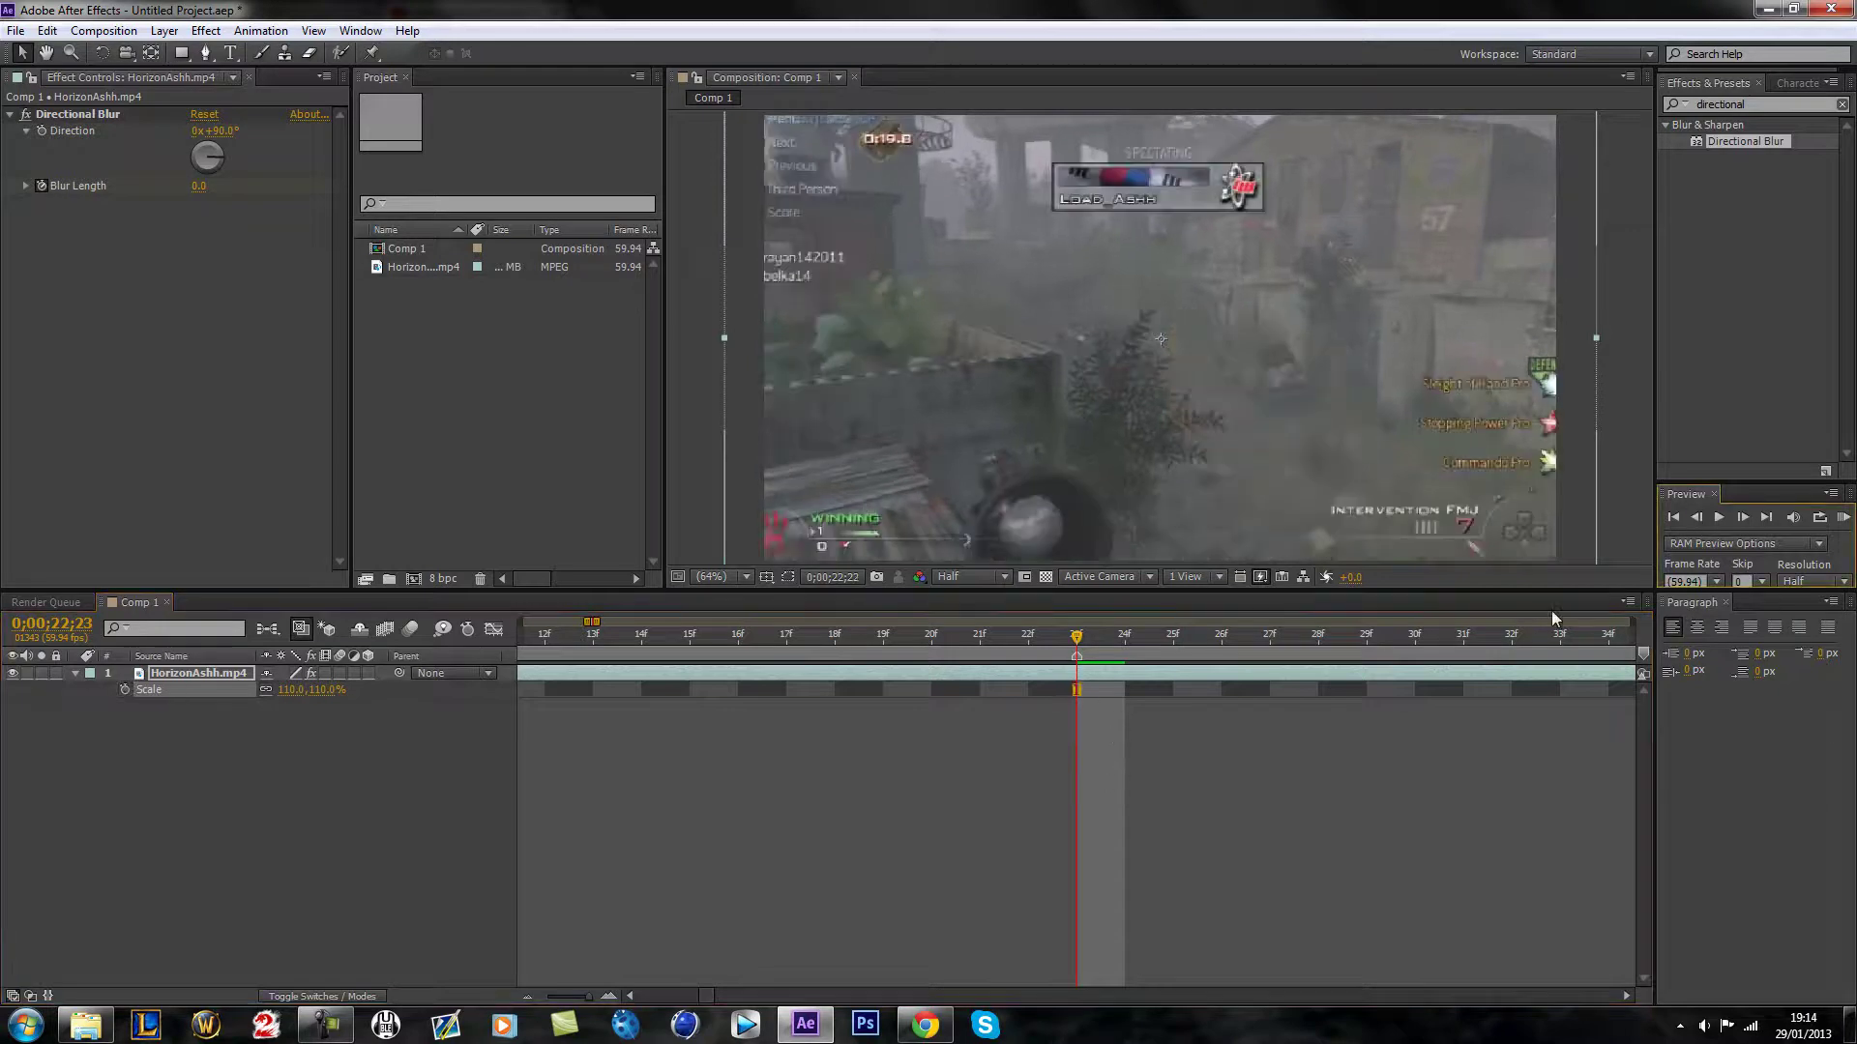
pyautogui.click(289, 689)
pyautogui.write('100')
pyautogui.press('Return')
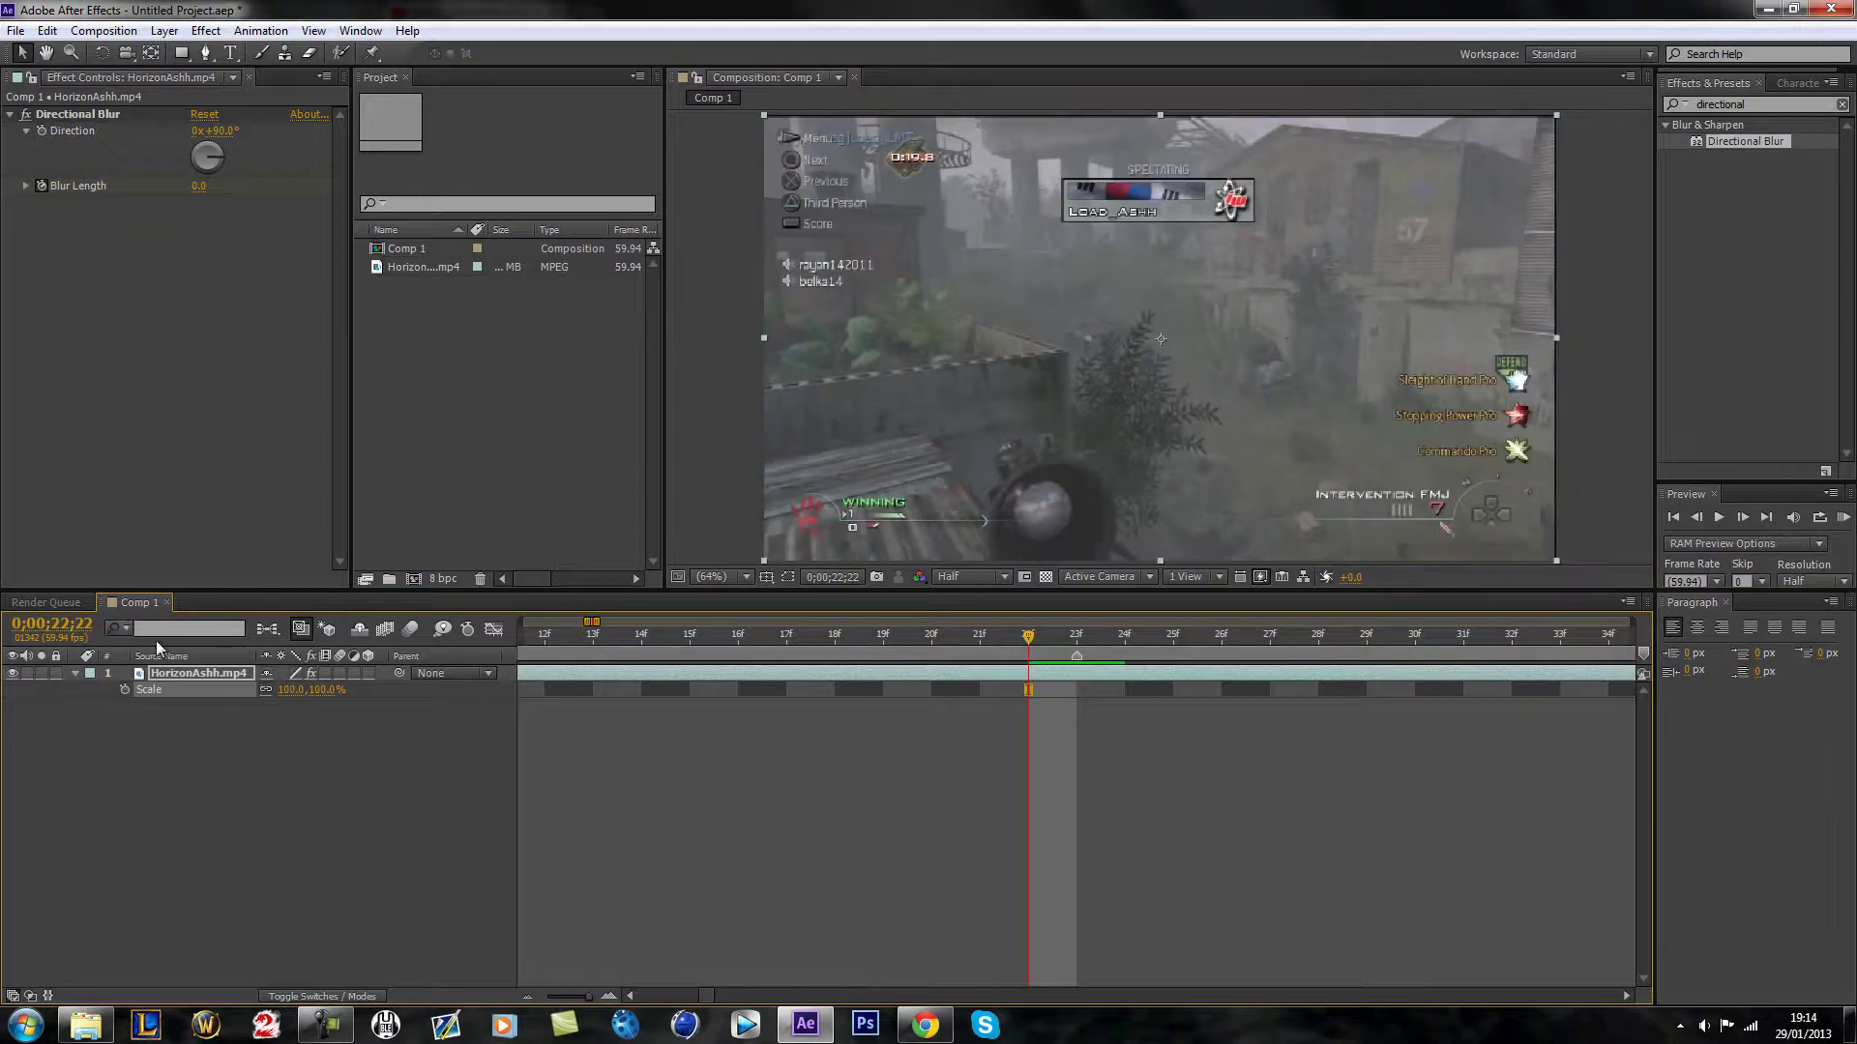
# Step: Set Scale to 110% on the marker frame at 0;00;22;23
pyautogui.click(1741, 518)
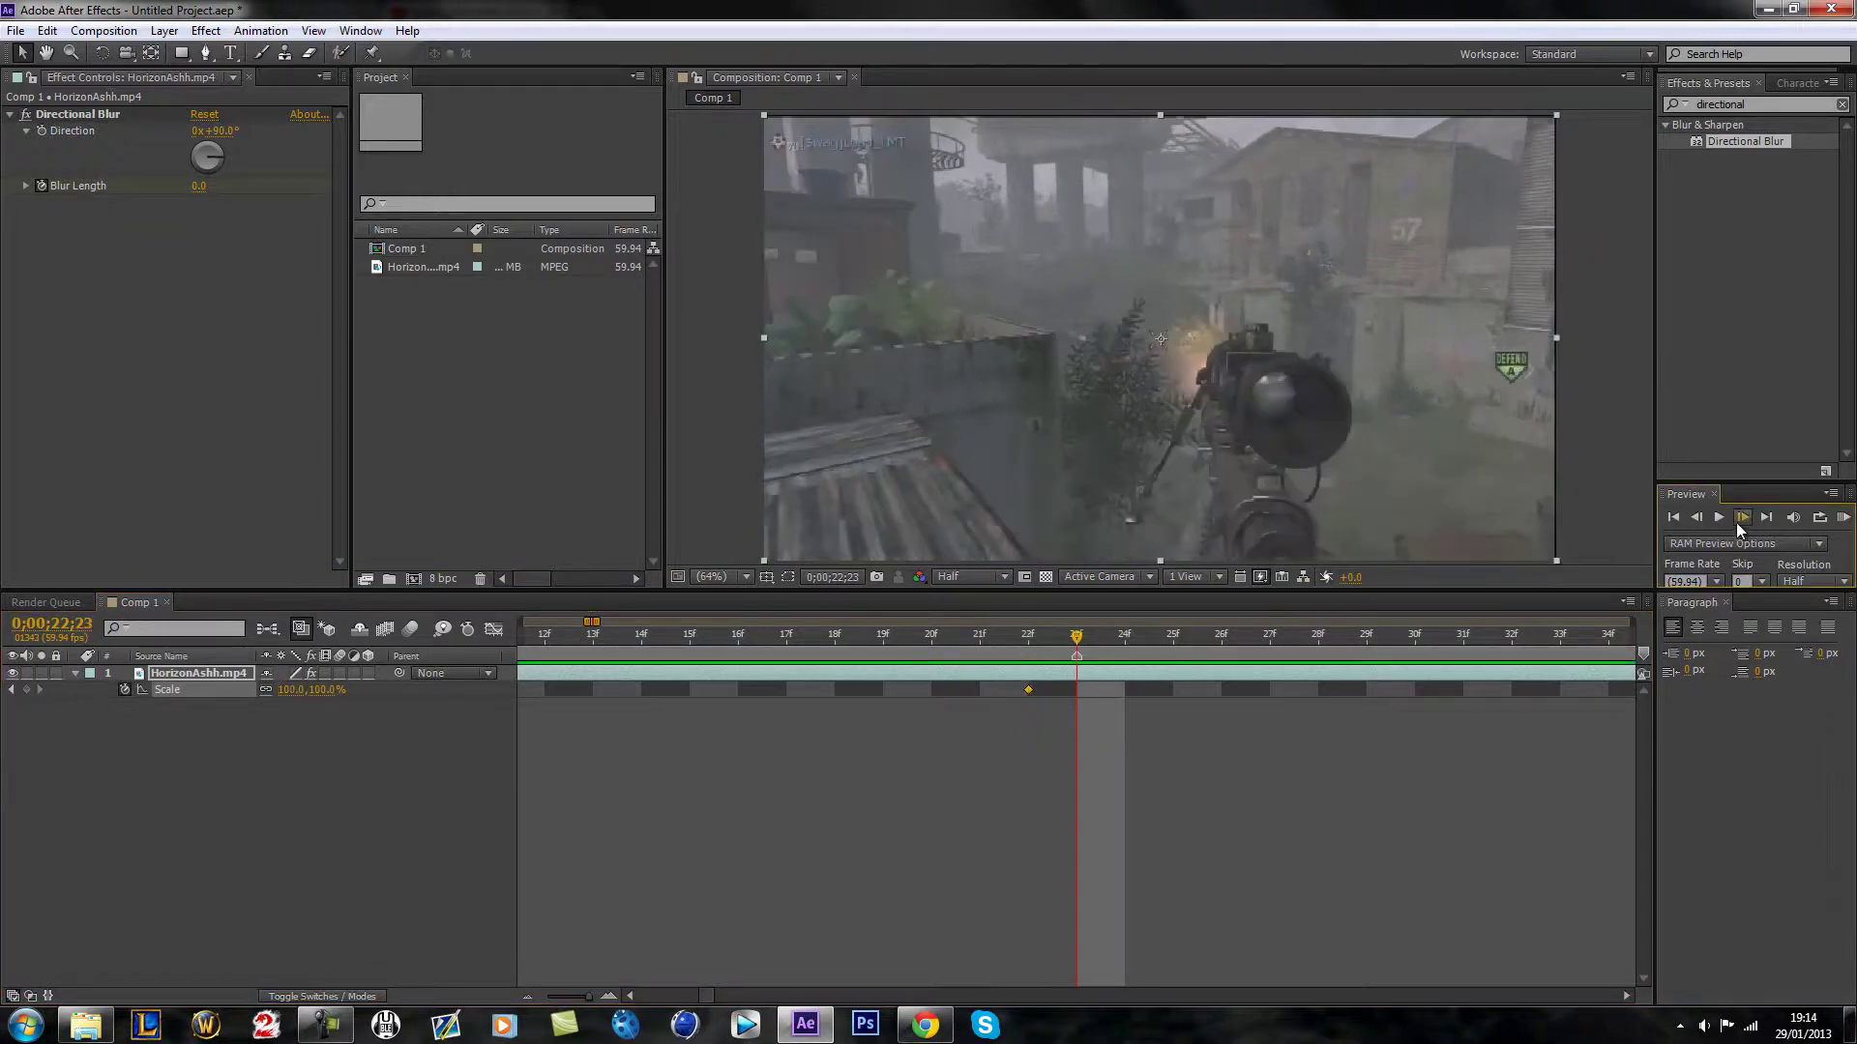
pyautogui.click(290, 689)
pyautogui.write('110')
pyautogui.press('Return')
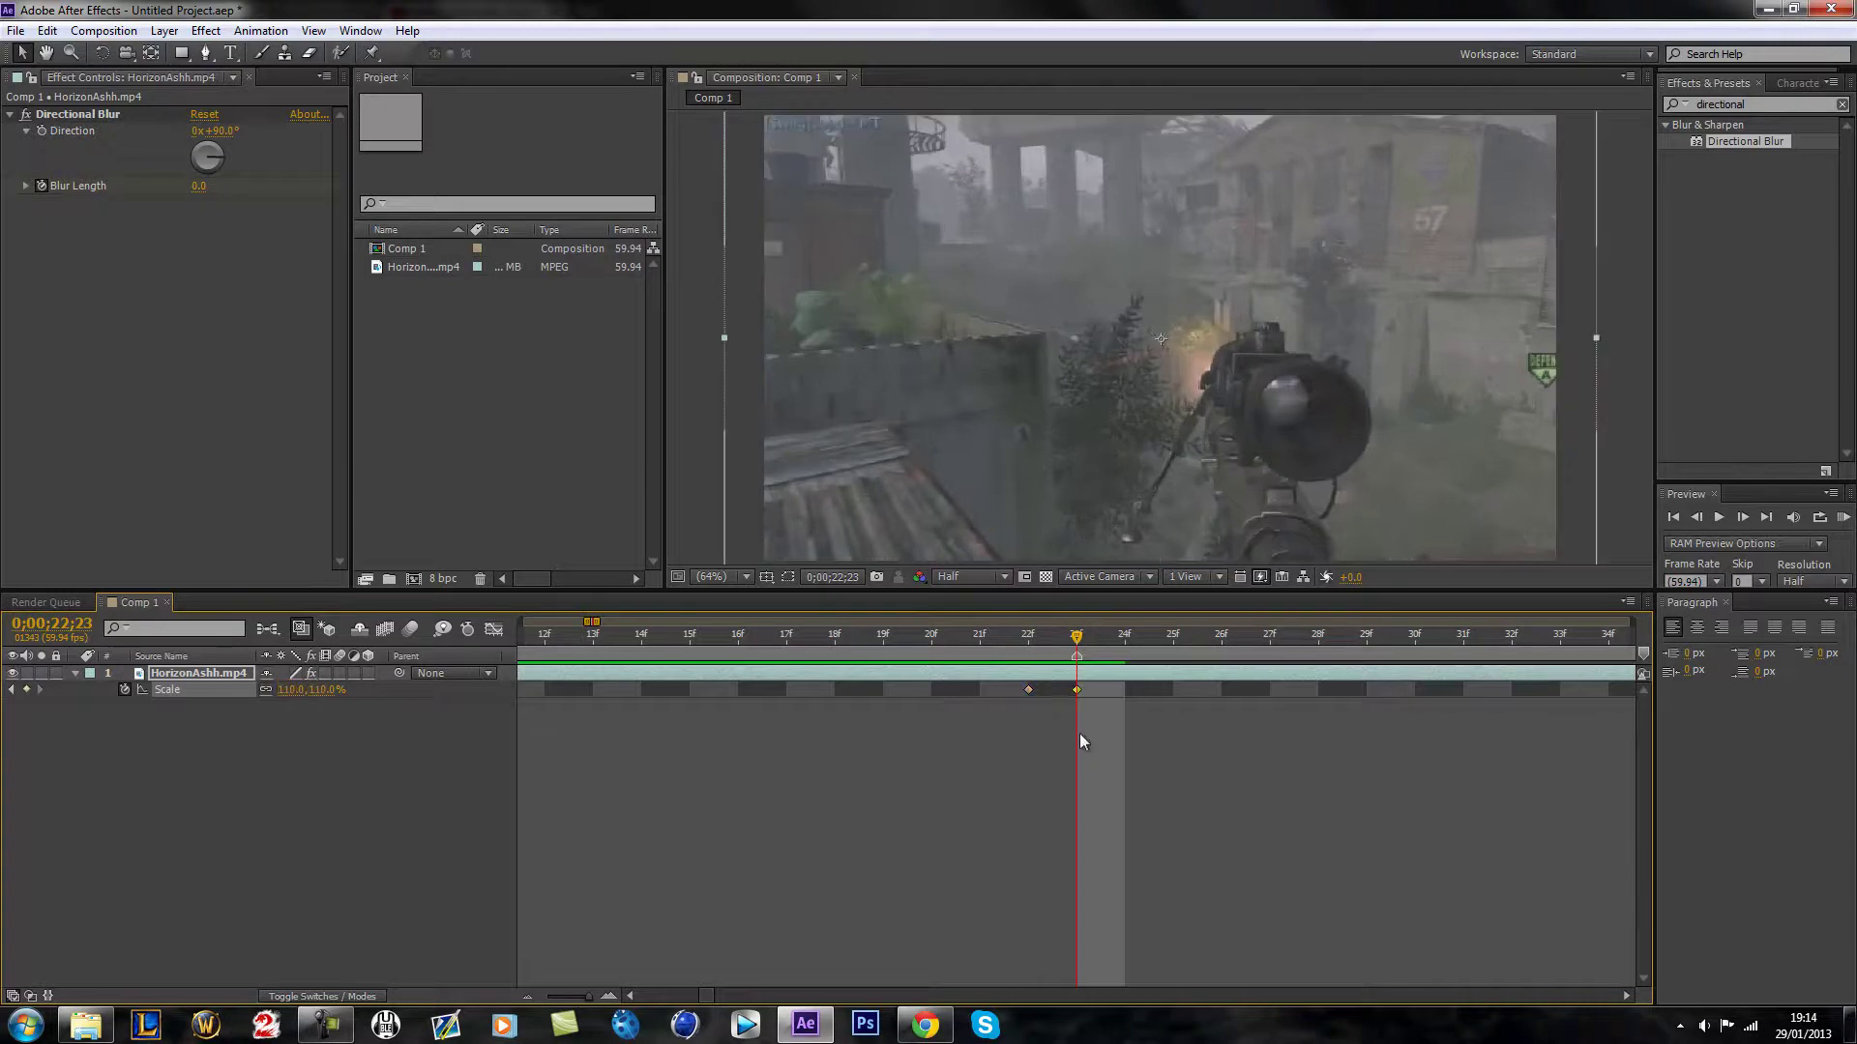
# Step: Return Scale to 100% with a keyframe at 0;00;23;44
pyautogui.moveTo(589, 996); pyautogui.dragTo(584, 994)
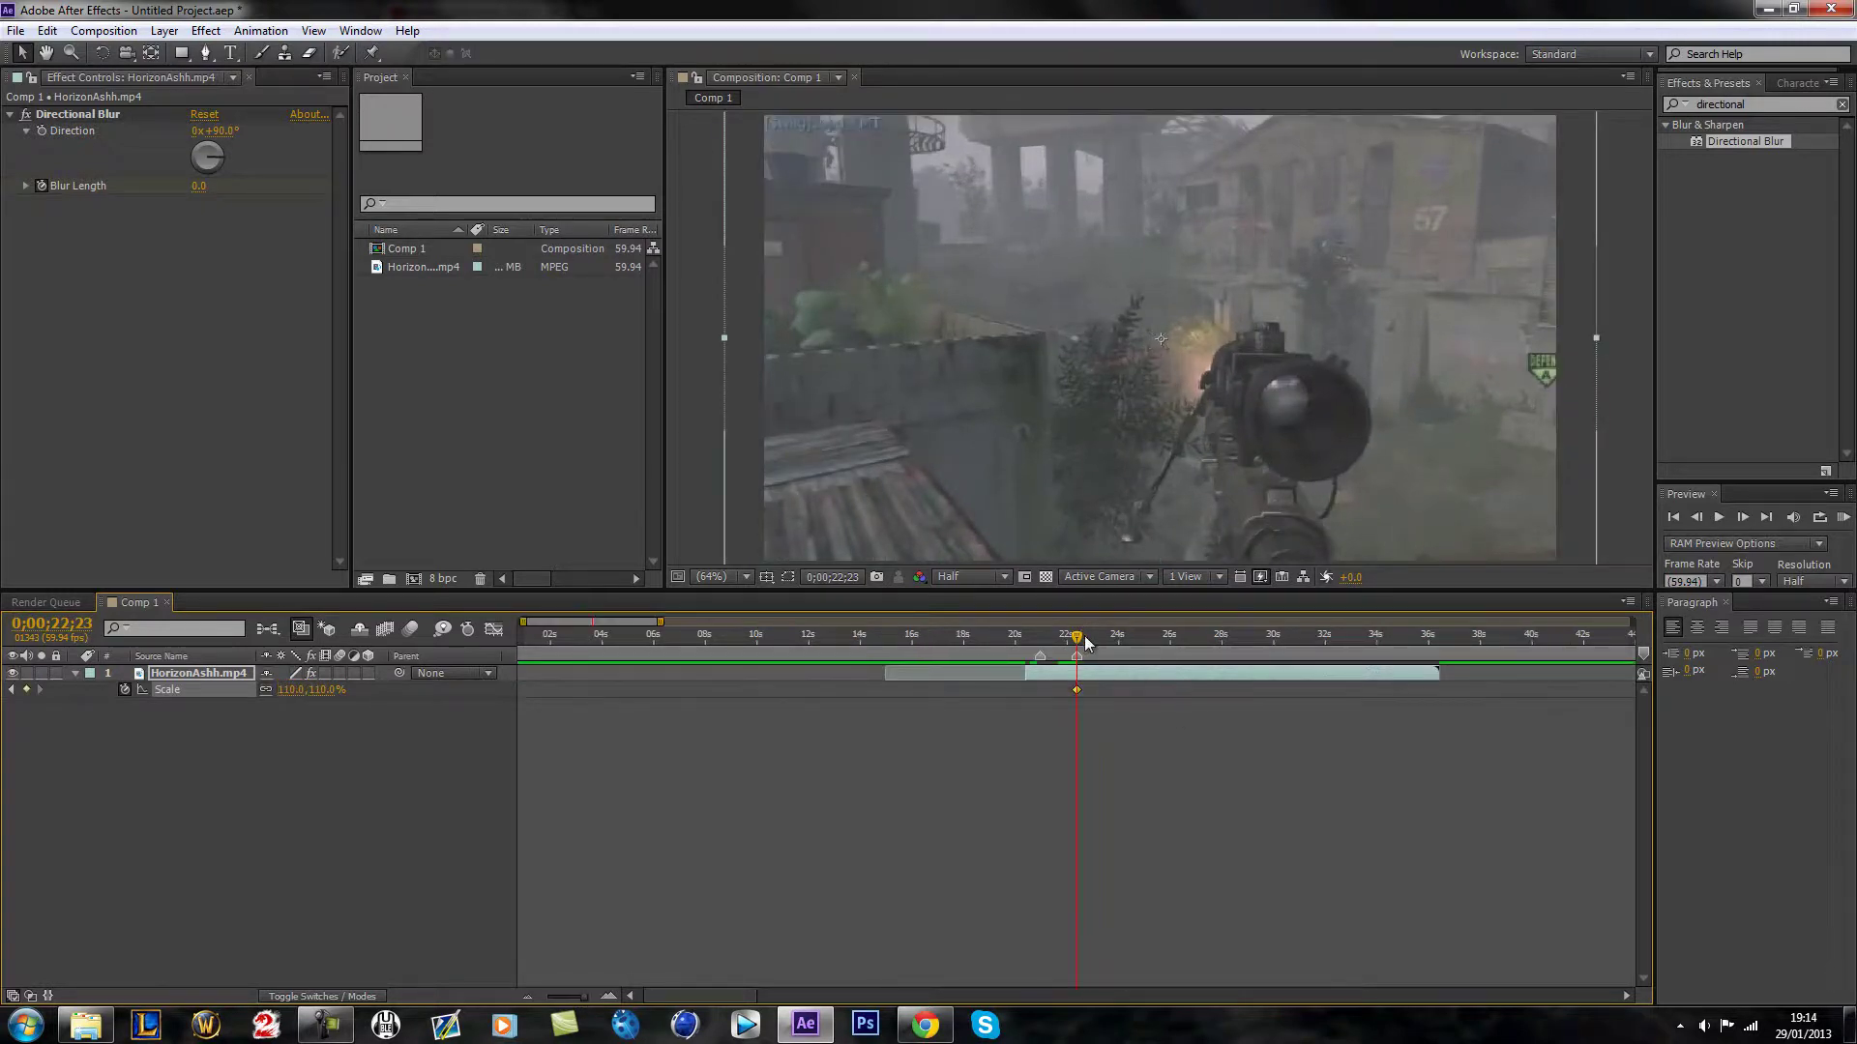
pyautogui.moveTo(1080, 640); pyautogui.dragTo(1115, 640)
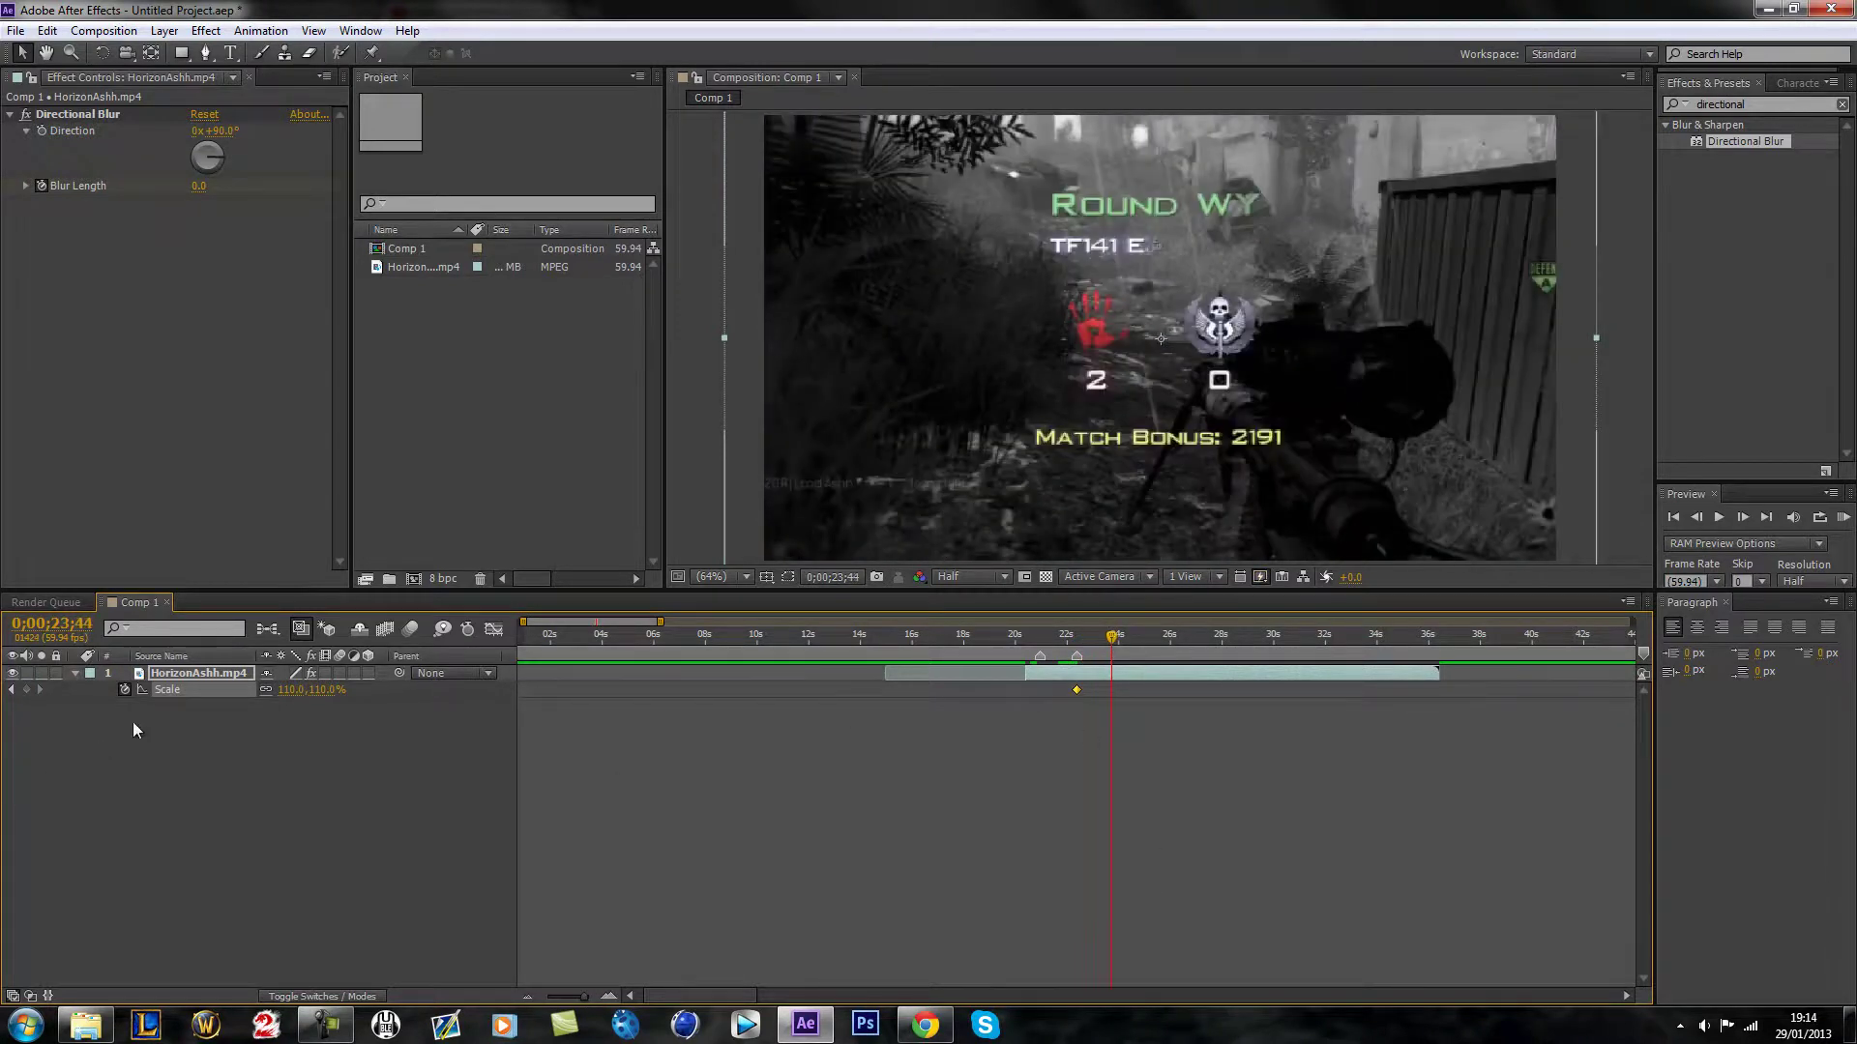
pyautogui.click(284, 690)
pyautogui.write('100')
pyautogui.press('Return')
# Step: Reveal the layer's animated properties and add a Blur Length keyframe of 0 at 0;00;22;22, one frame before the marker
pyautogui.moveTo(1076, 640)
pyautogui.mouseDown()
pyautogui.moveTo(1100, 656)
pyautogui.moveTo(1080, 661)
pyautogui.mouseUp()
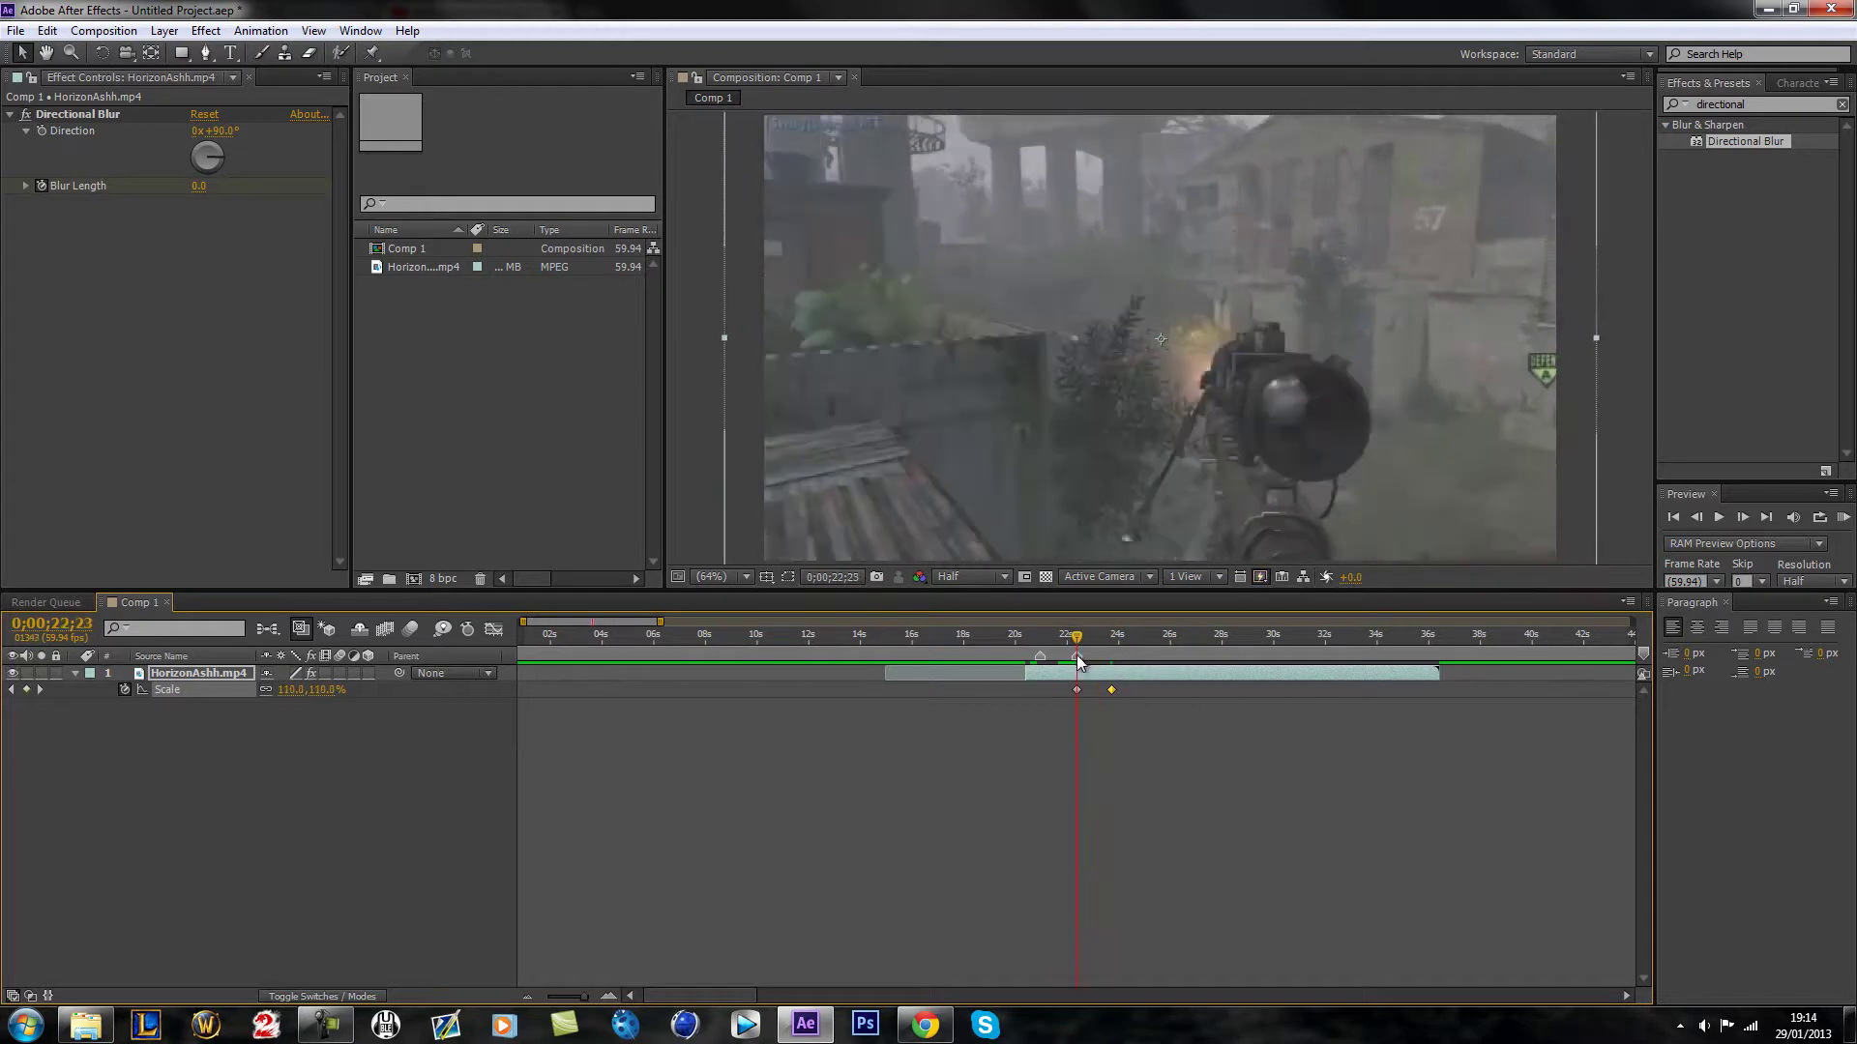
pyautogui.moveTo(584, 997); pyautogui.dragTo(593, 1001)
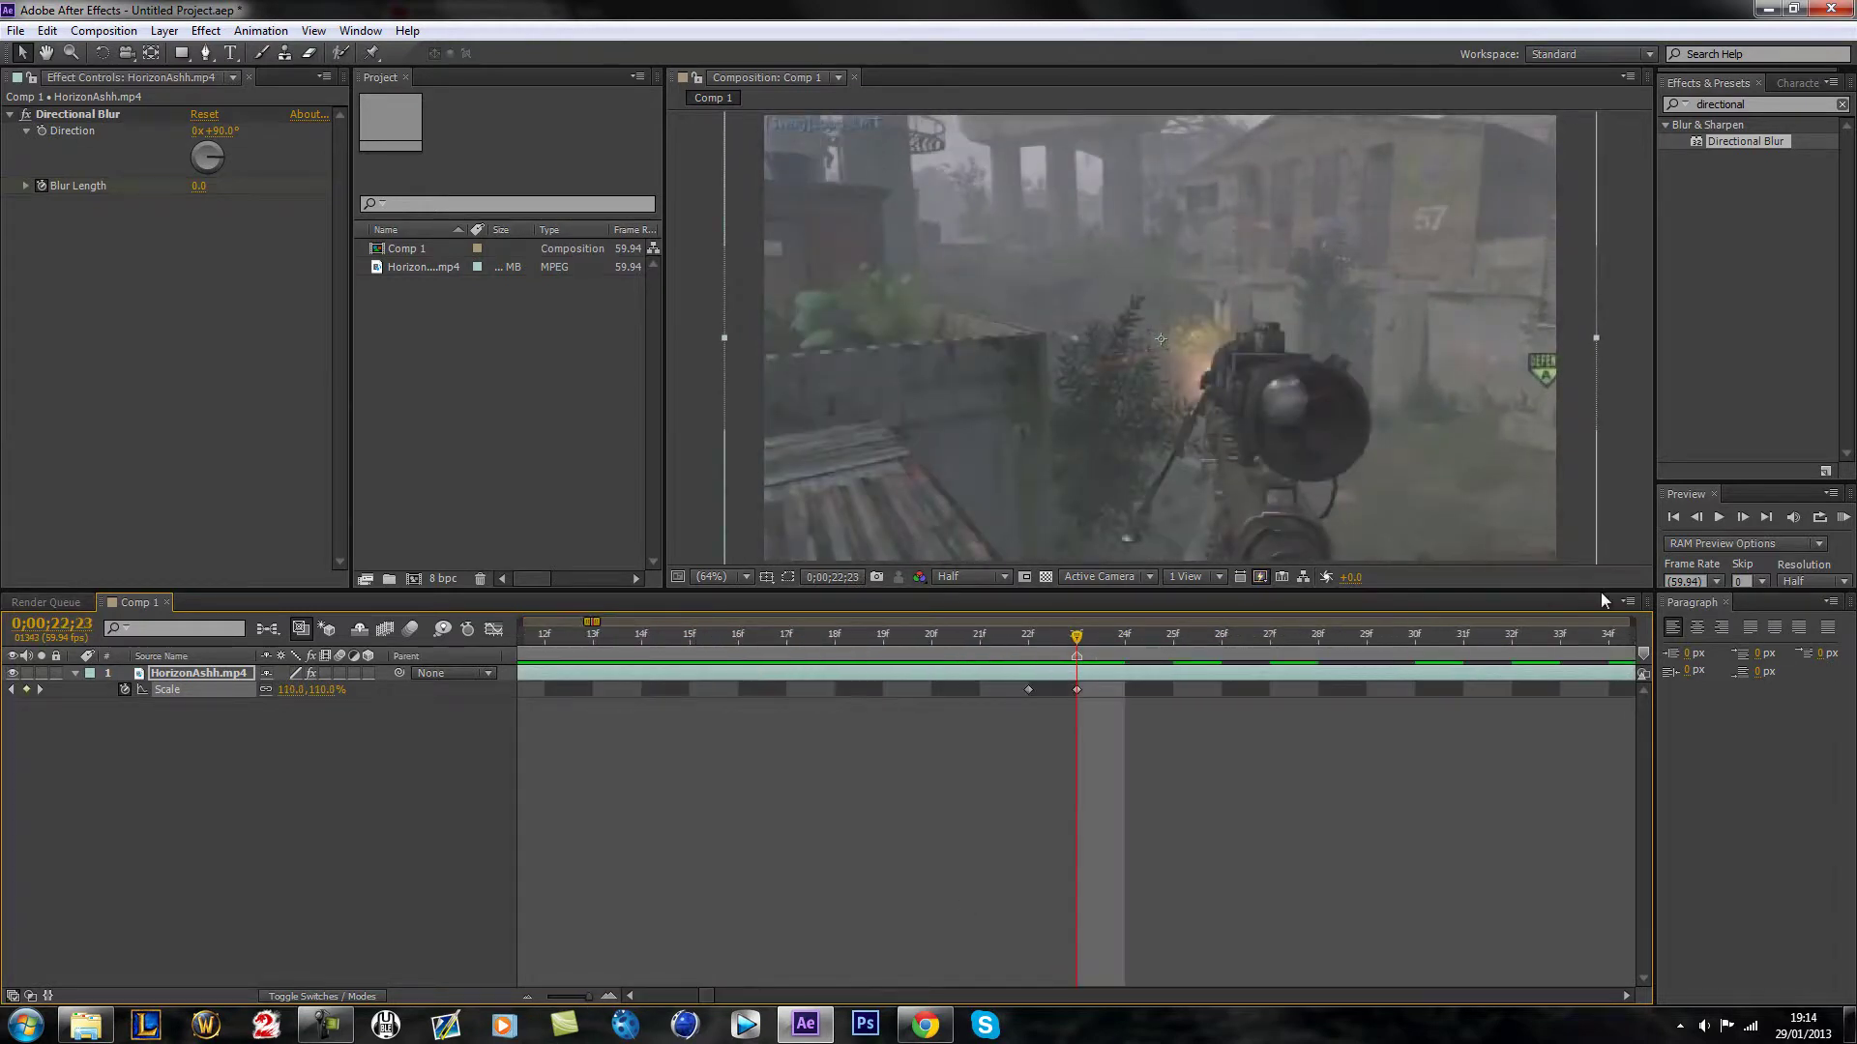
pyautogui.press('pageup')
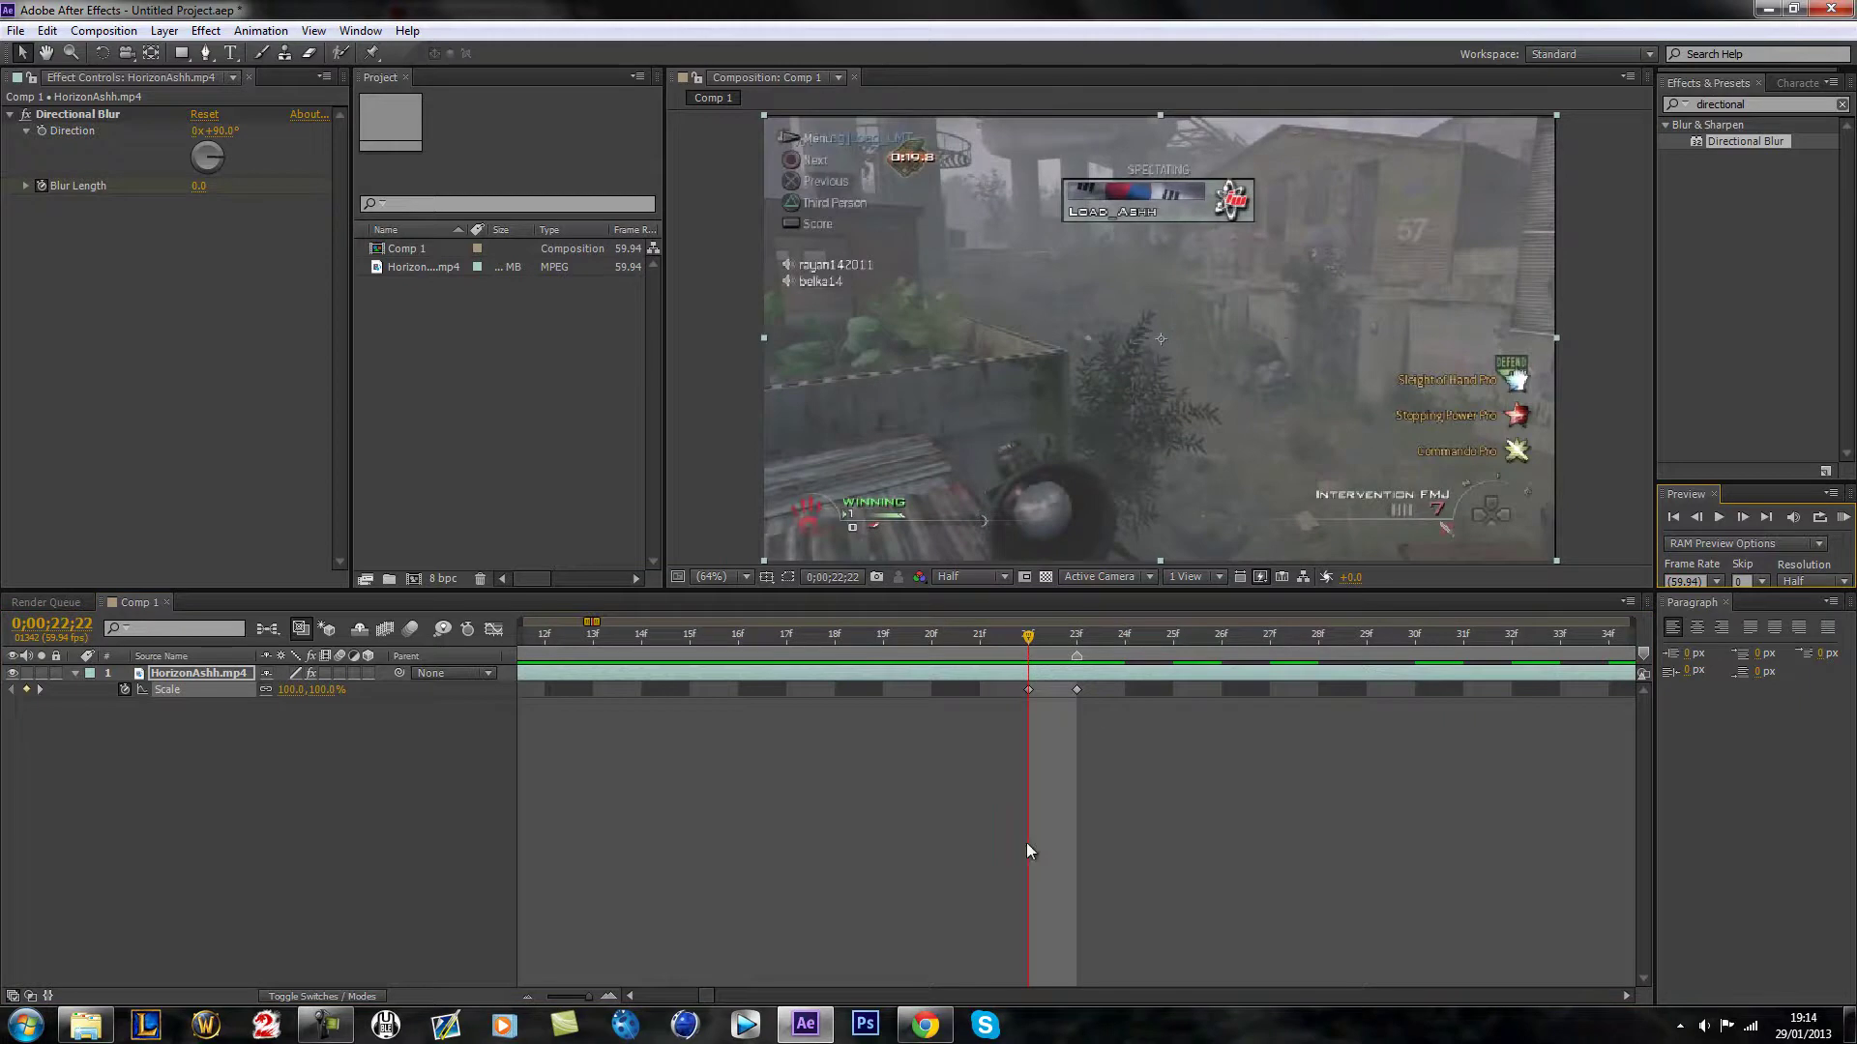
pyautogui.press('u')
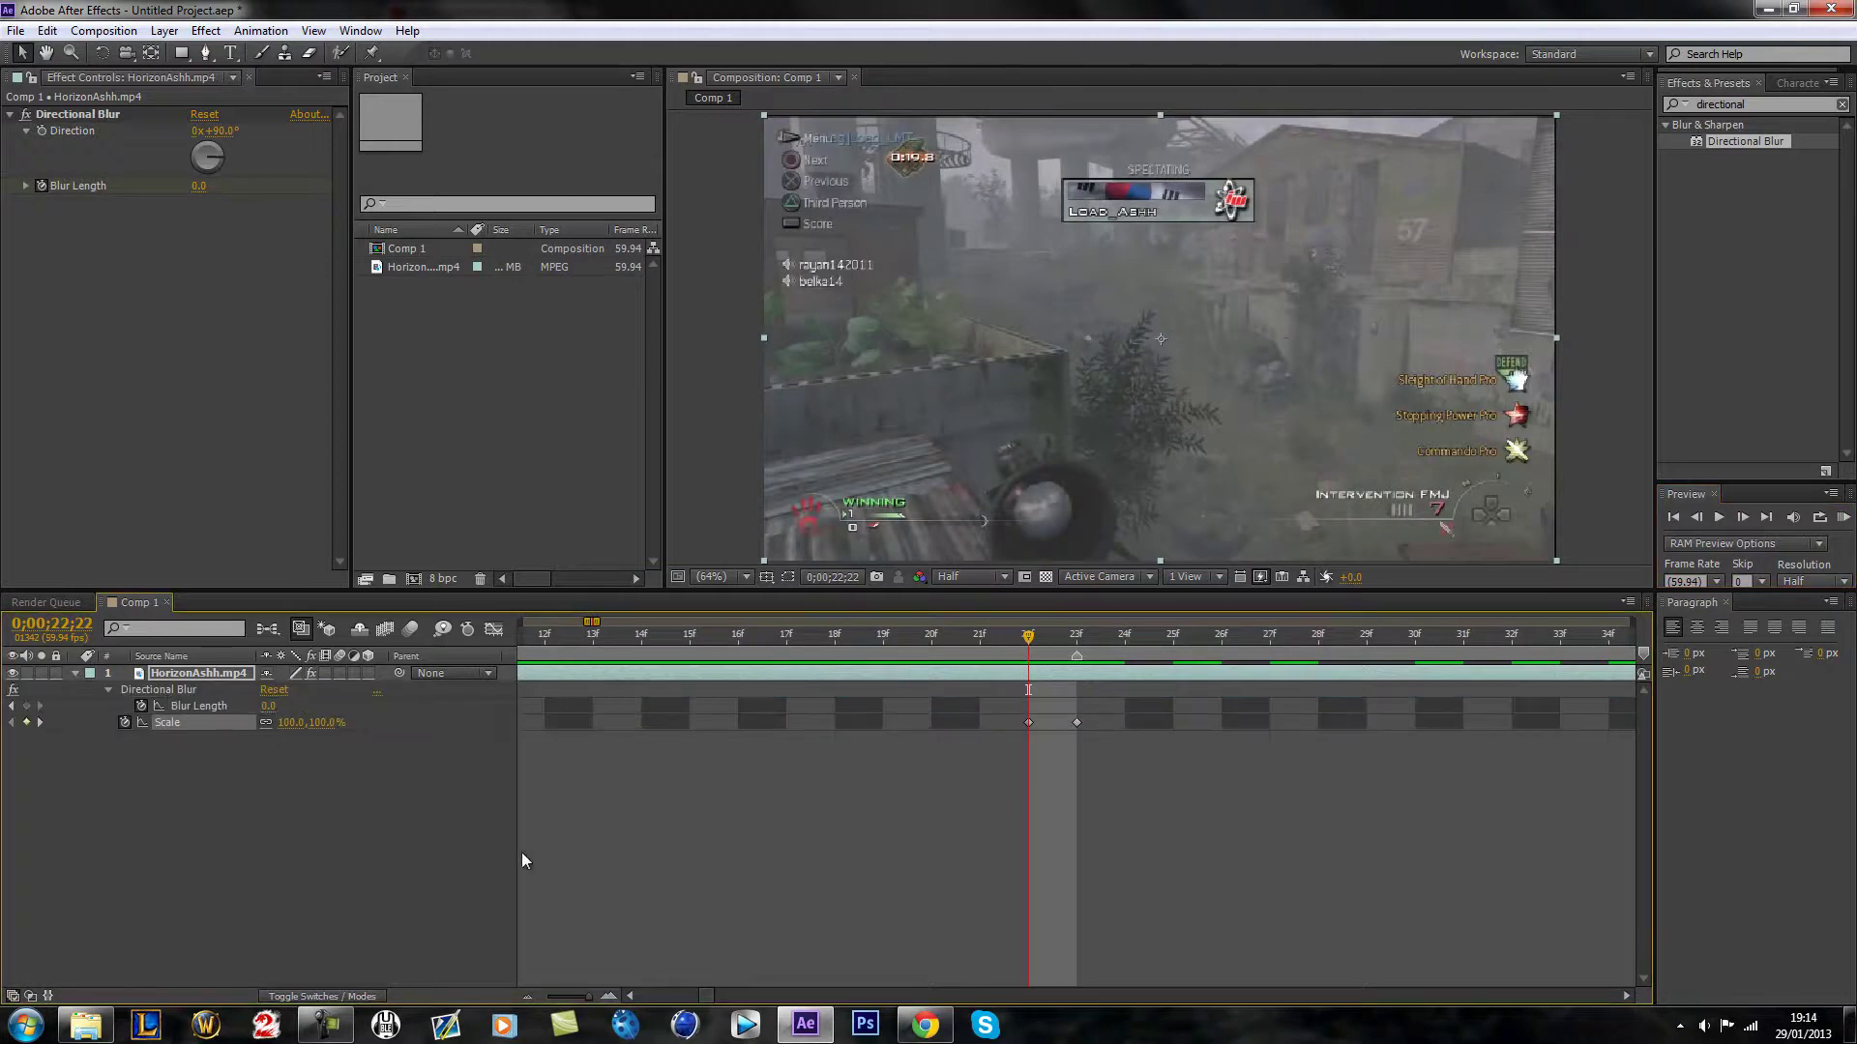
pyautogui.press('u')
pyautogui.press('u')
pyautogui.press('u')
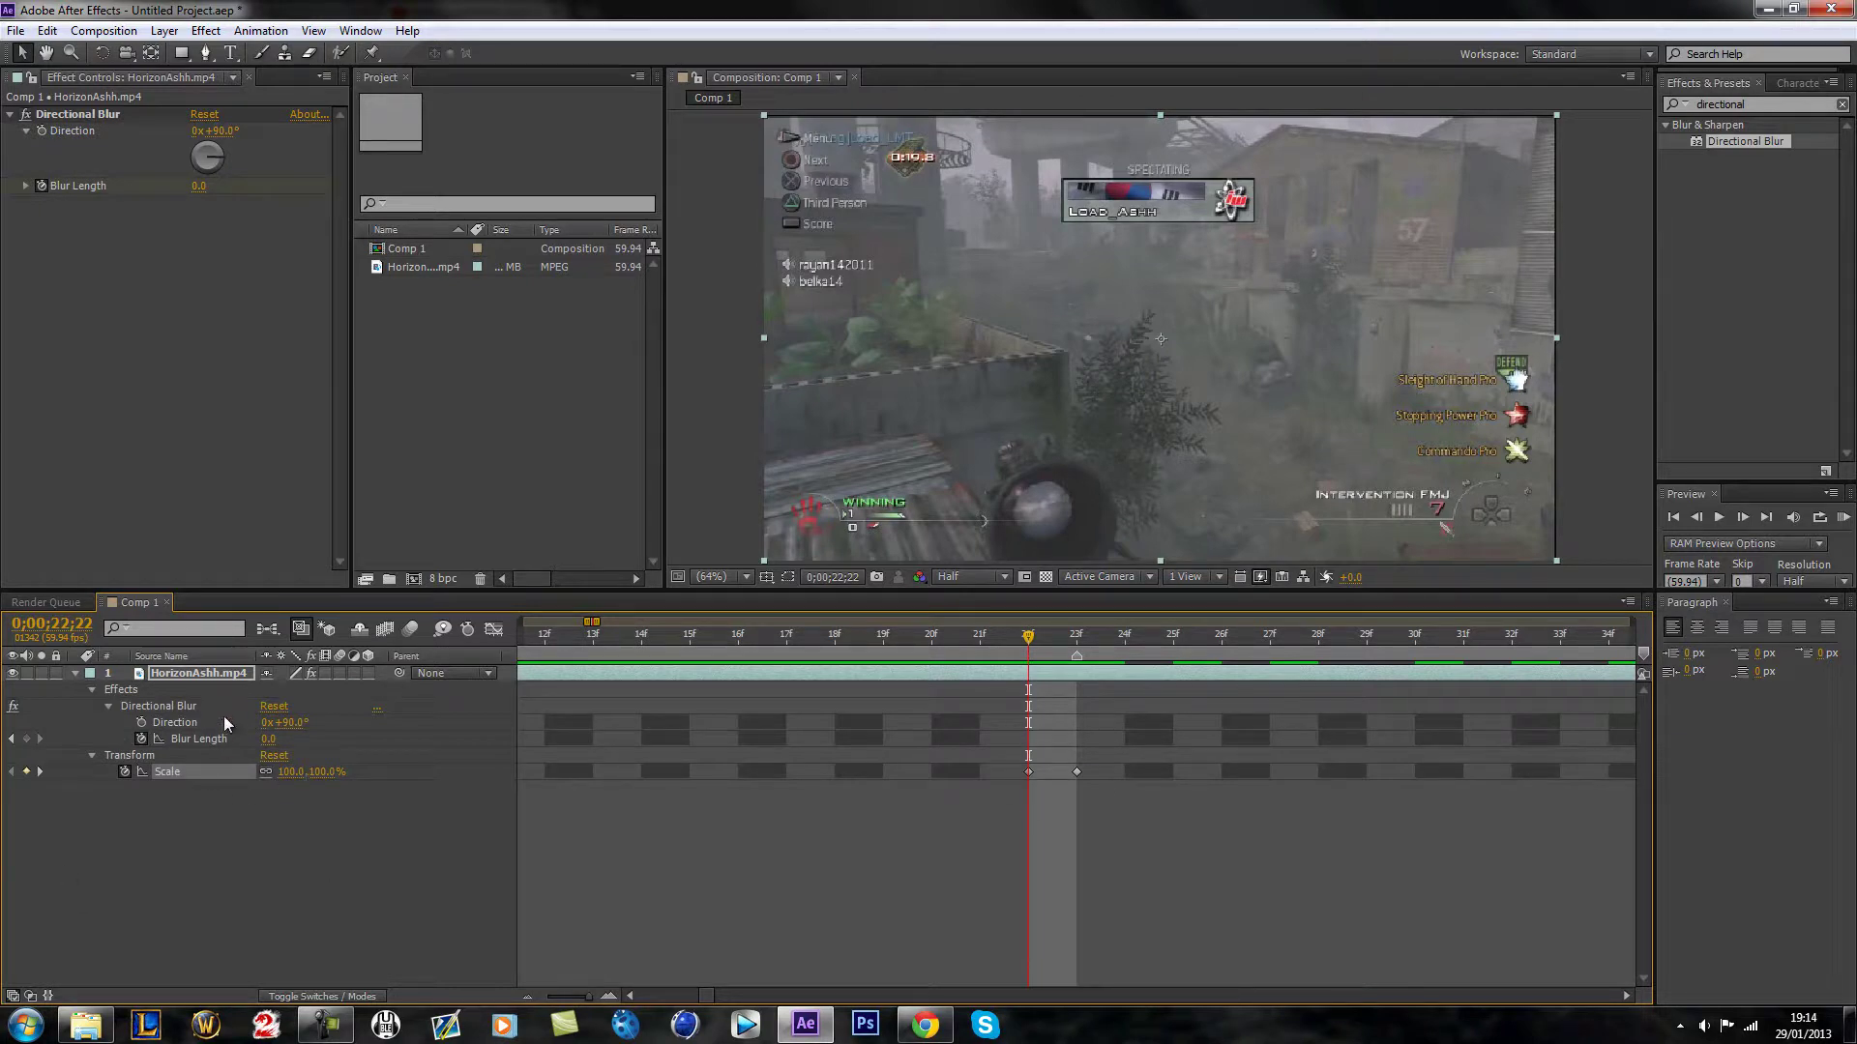
pyautogui.click(26, 739)
# Step: Set the Directional Blur's Blur Length to 30 on the marker frame at 0;00;22;23
pyautogui.click(1738, 516)
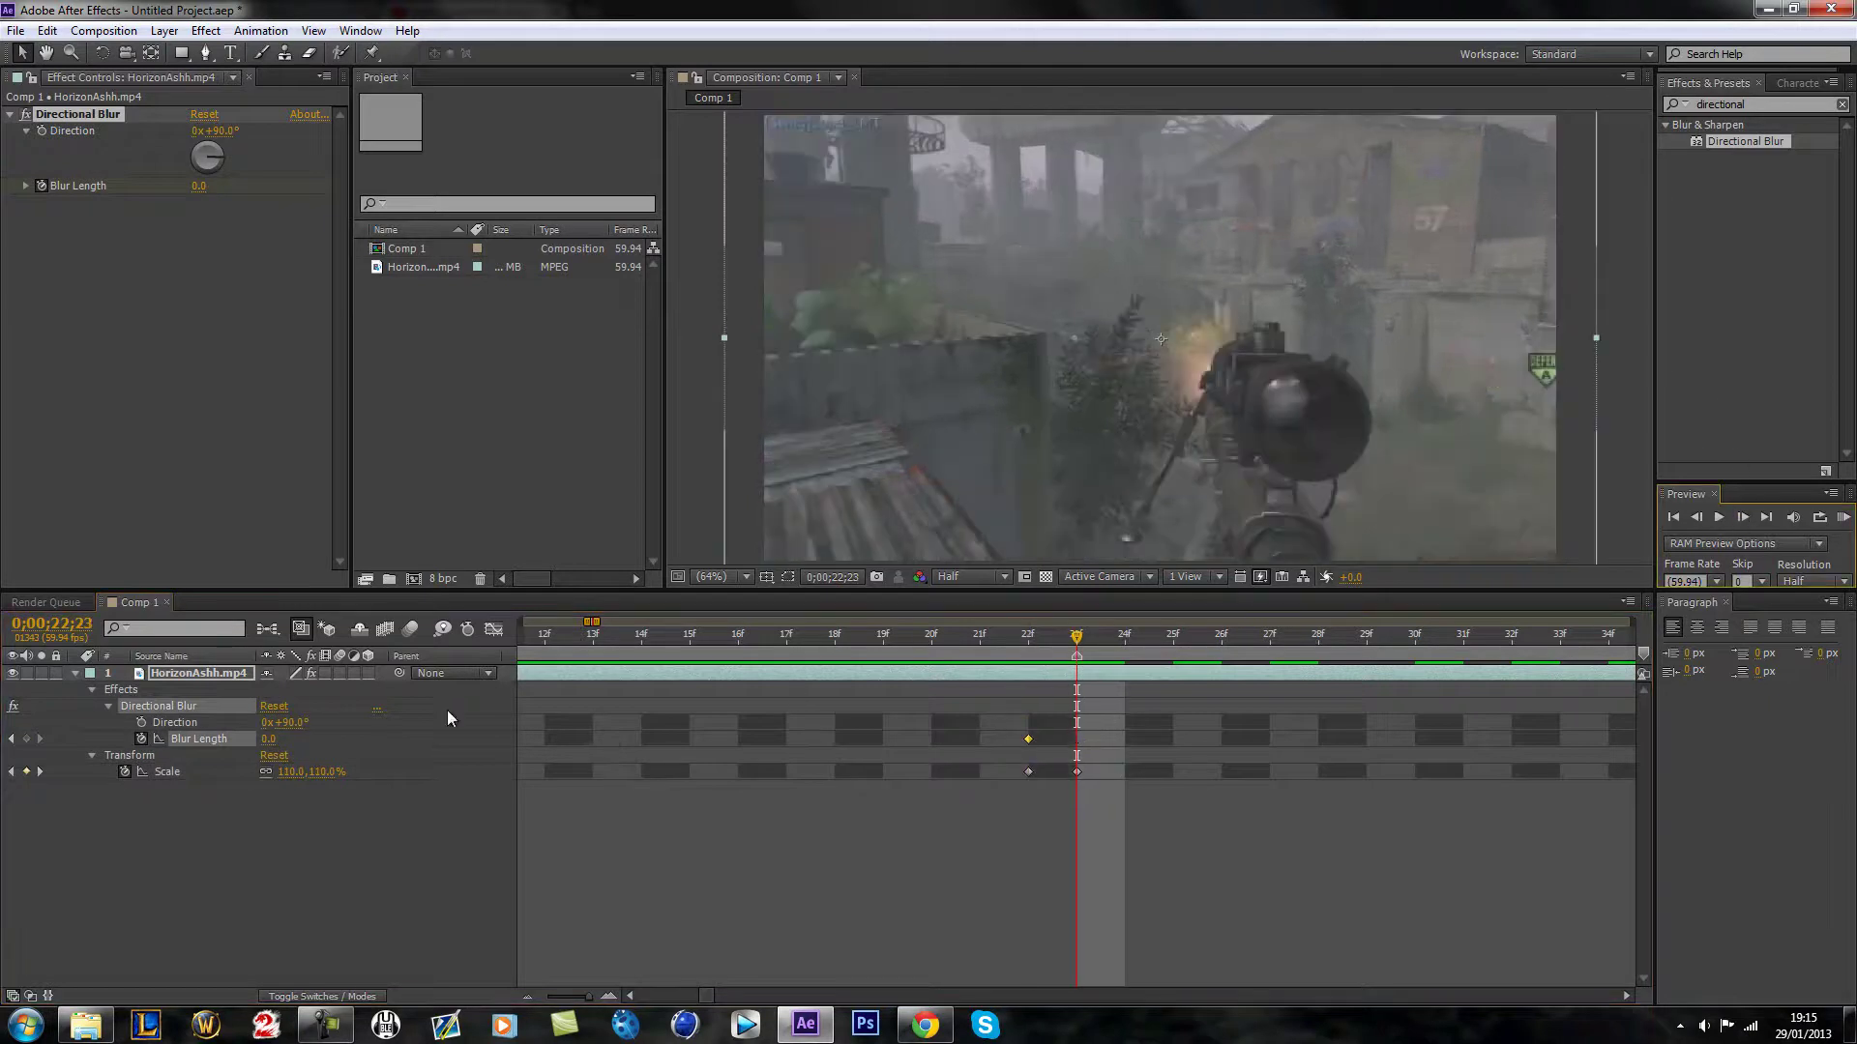
pyautogui.click(268, 739)
pyautogui.press('Return')
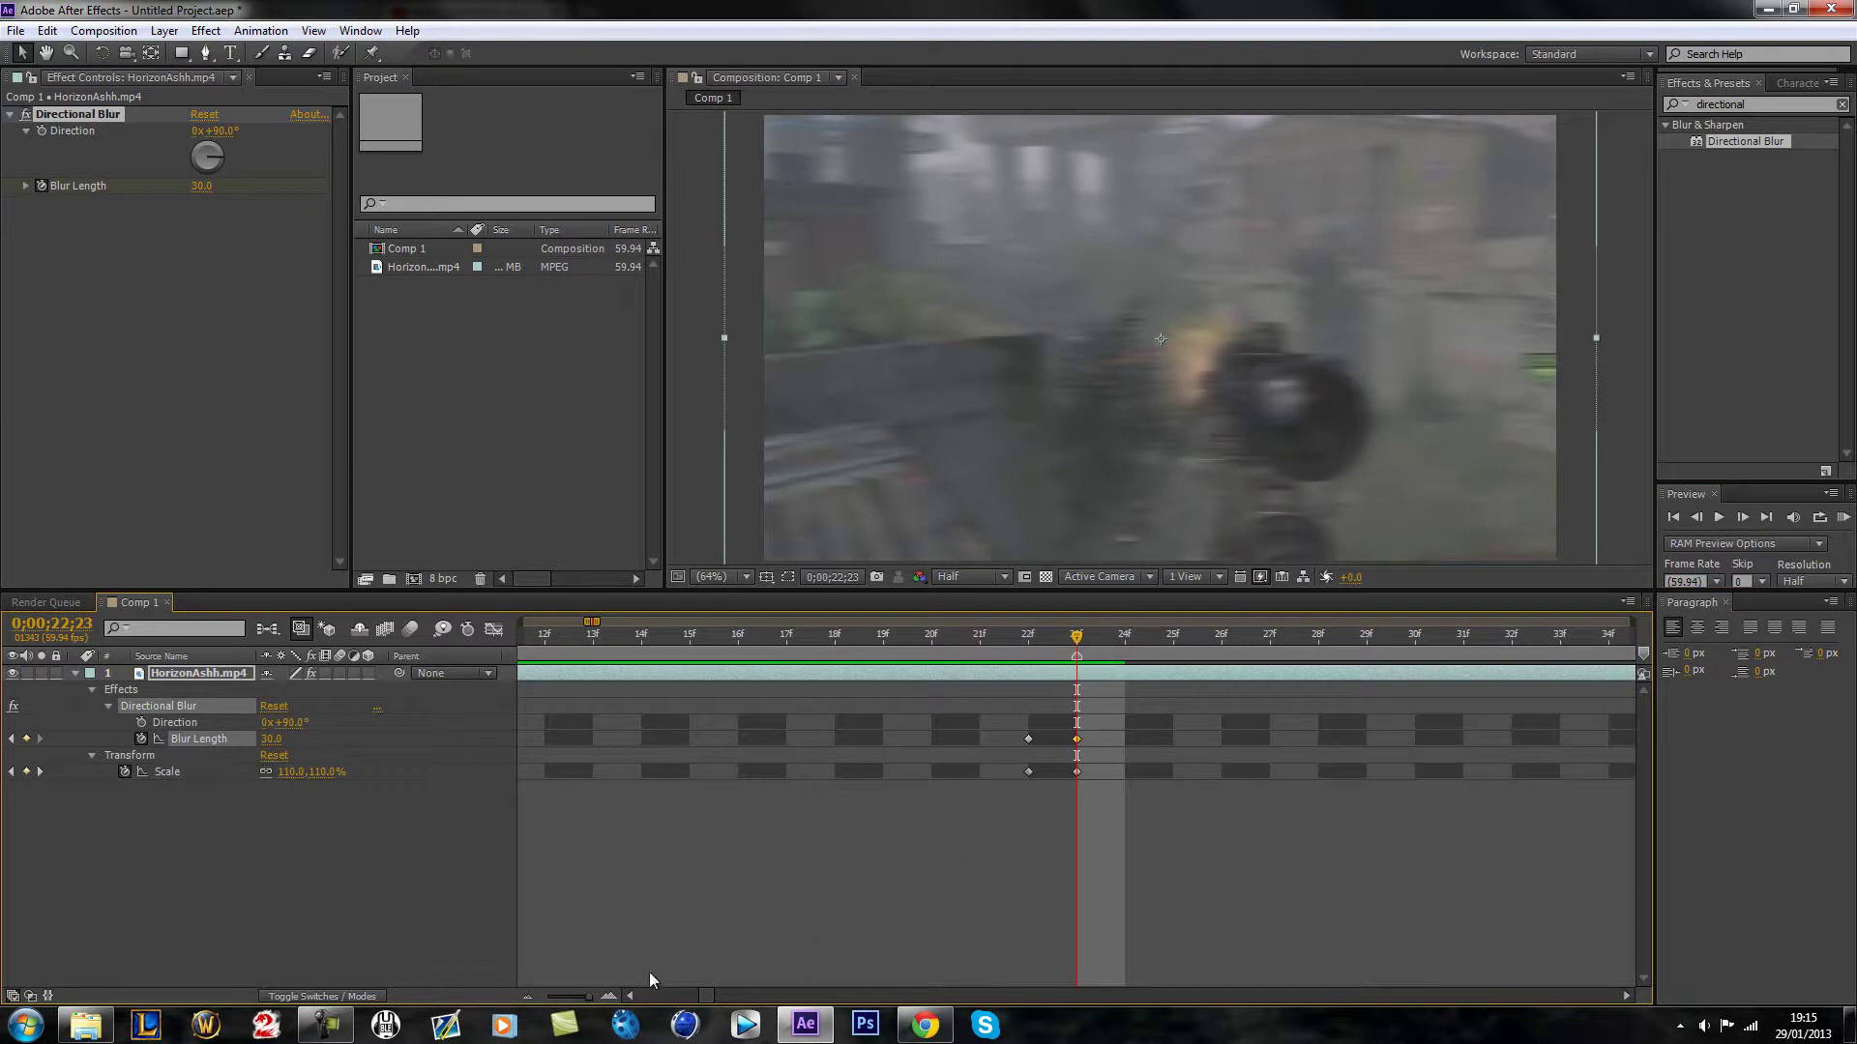
# Step: Set Blur Length back to 0 at 0;00;23;45, near the final Scale keyframe
pyautogui.moveTo(590, 996); pyautogui.dragTo(583, 996)
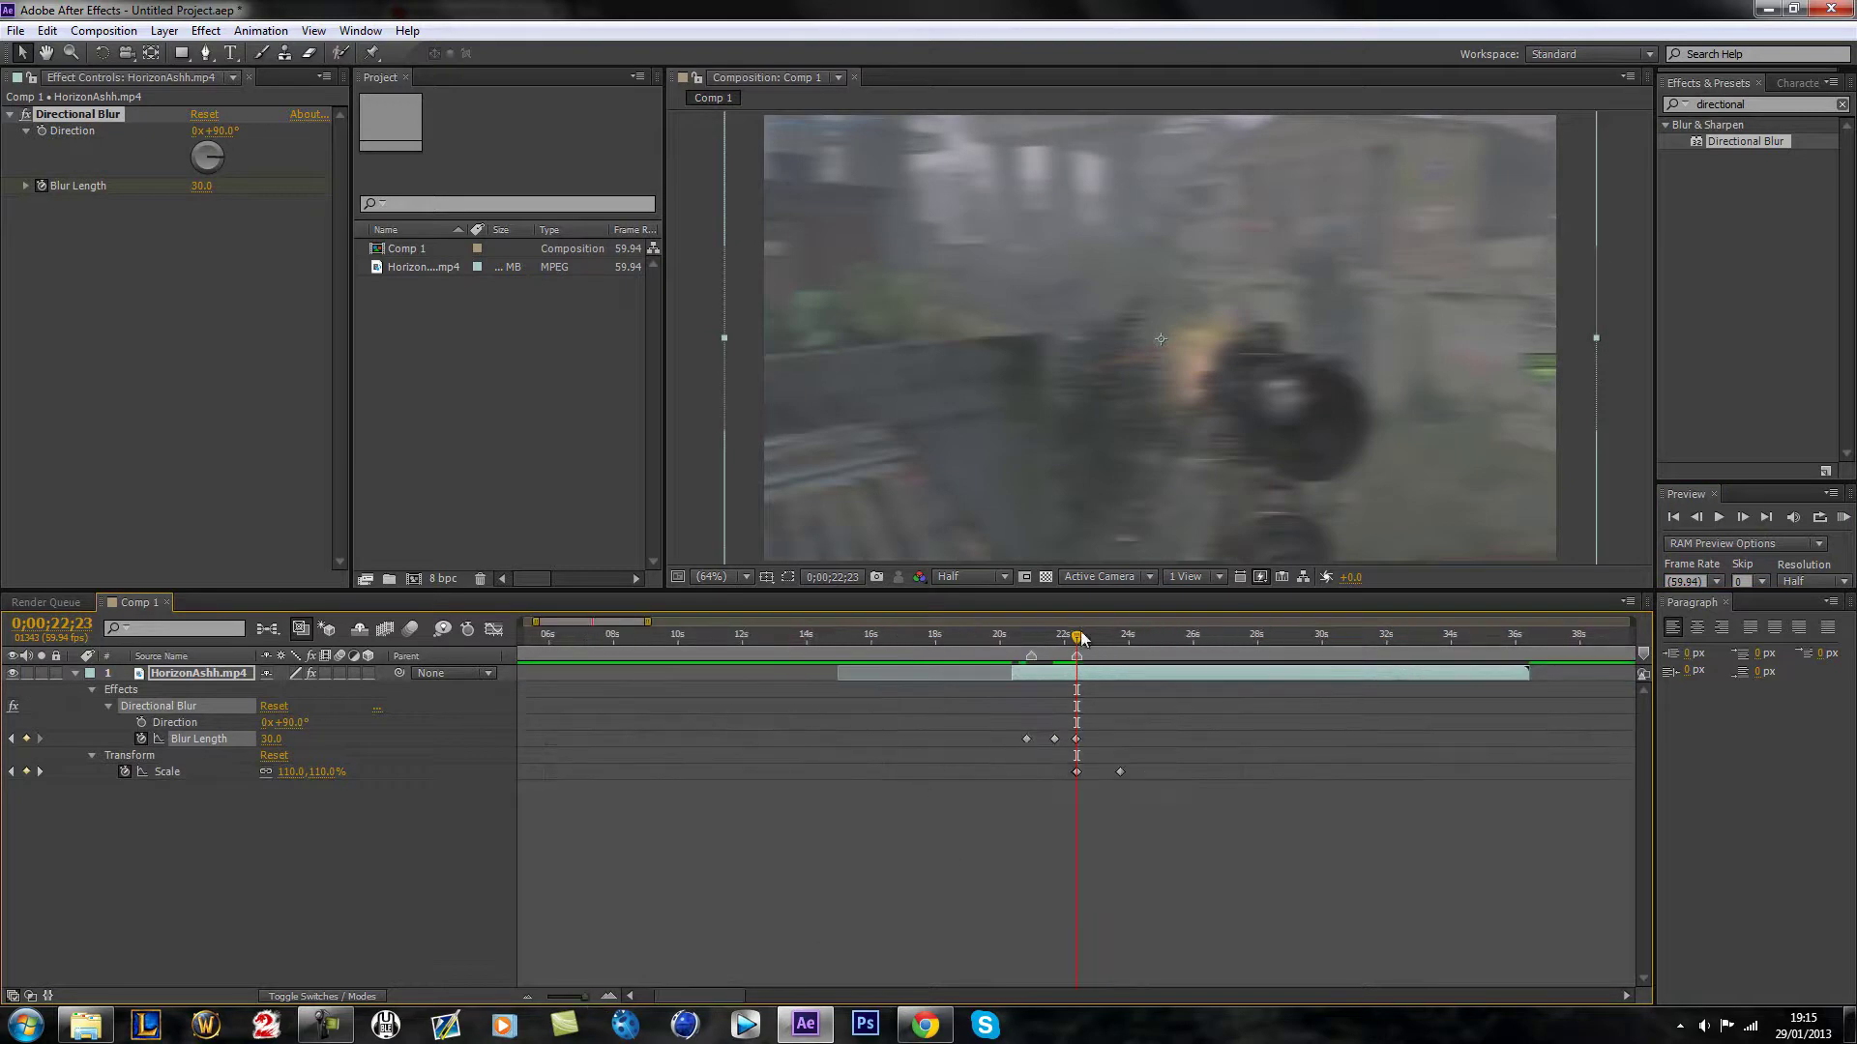
pyautogui.click(1124, 640)
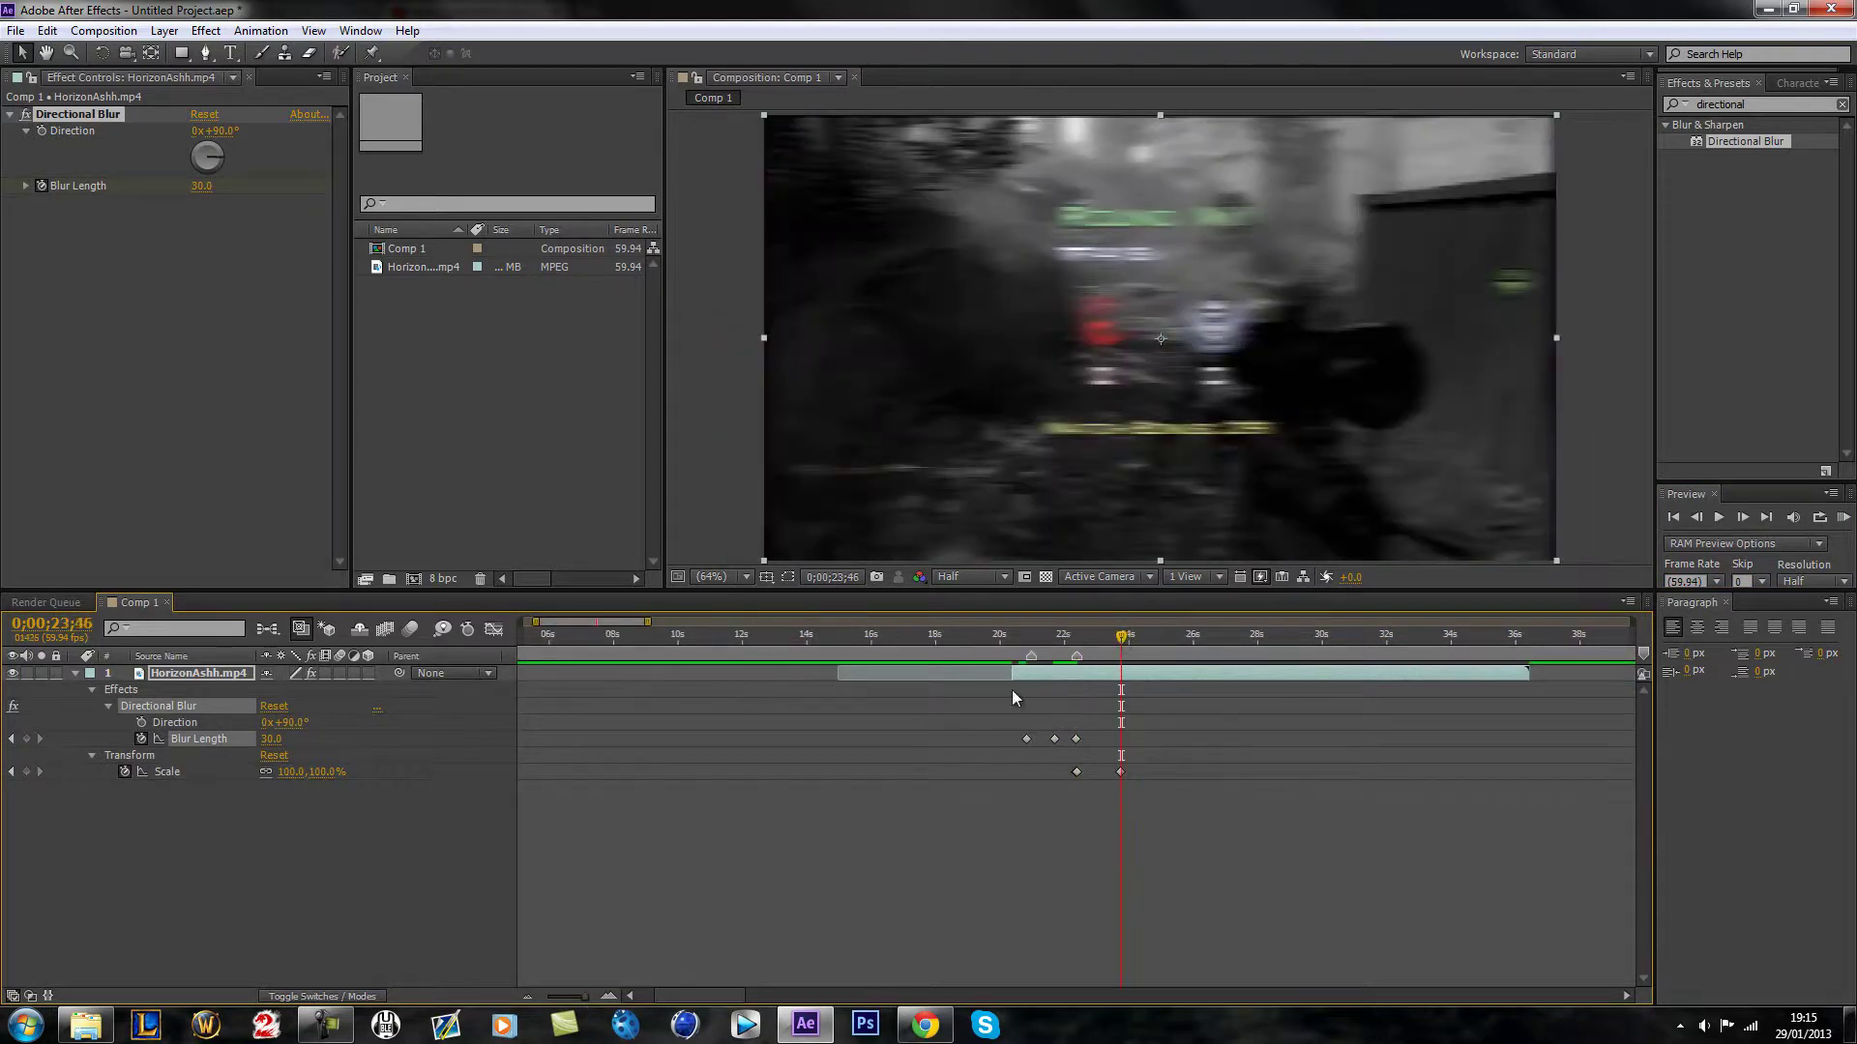
pyautogui.moveTo(588, 998); pyautogui.dragTo(588, 998)
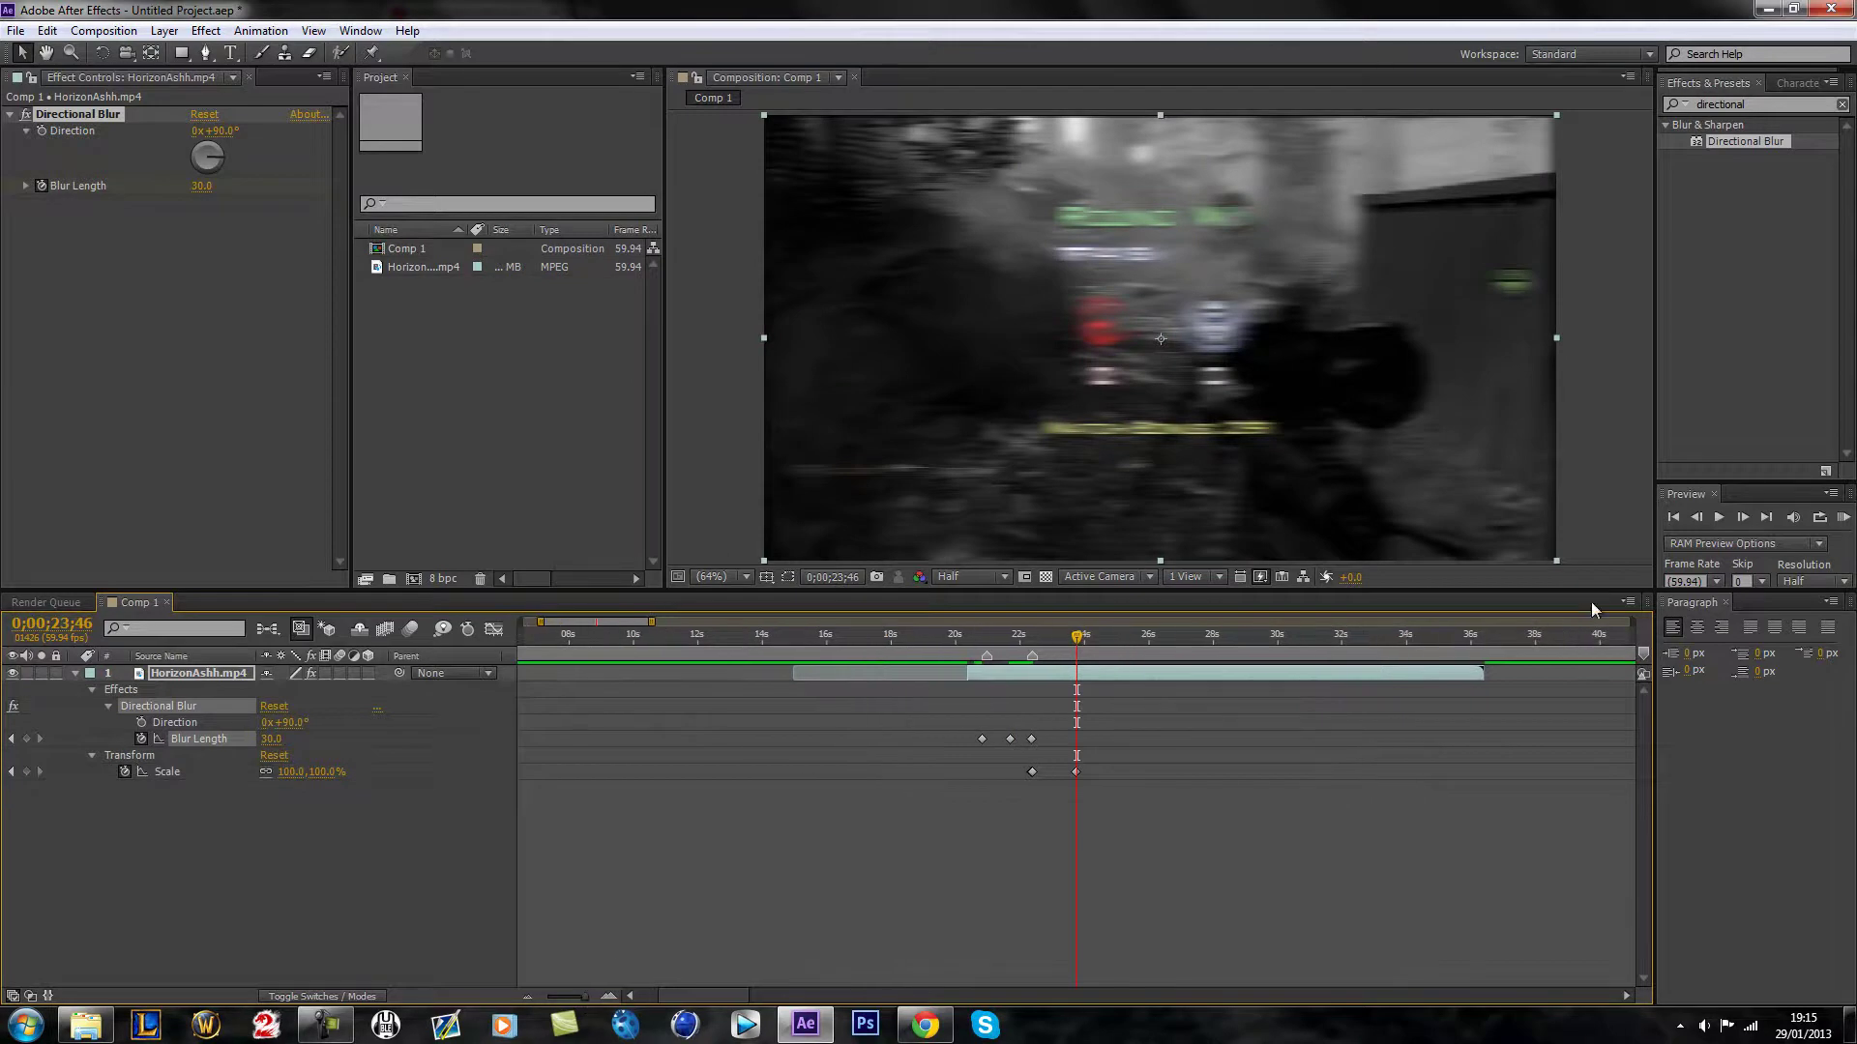
pyautogui.click(1697, 518)
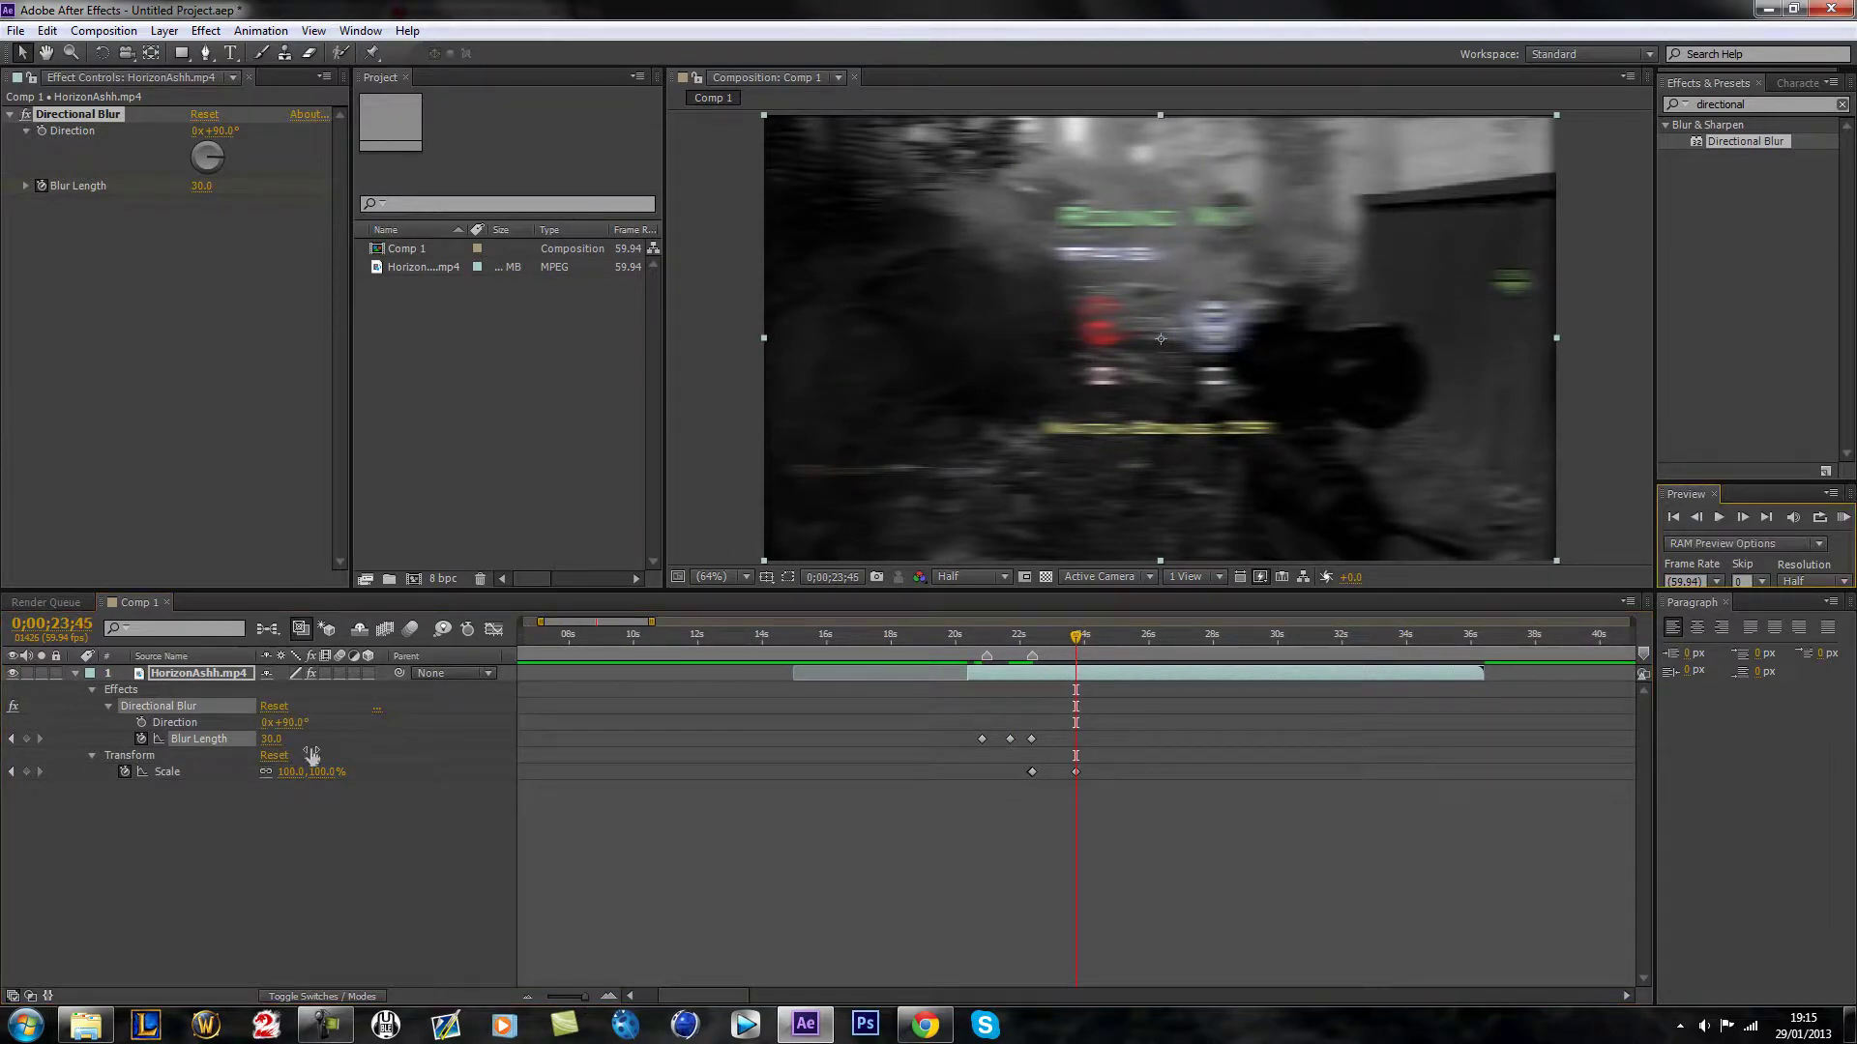
pyautogui.click(273, 739)
pyautogui.write('0')
pyautogui.press('Return')
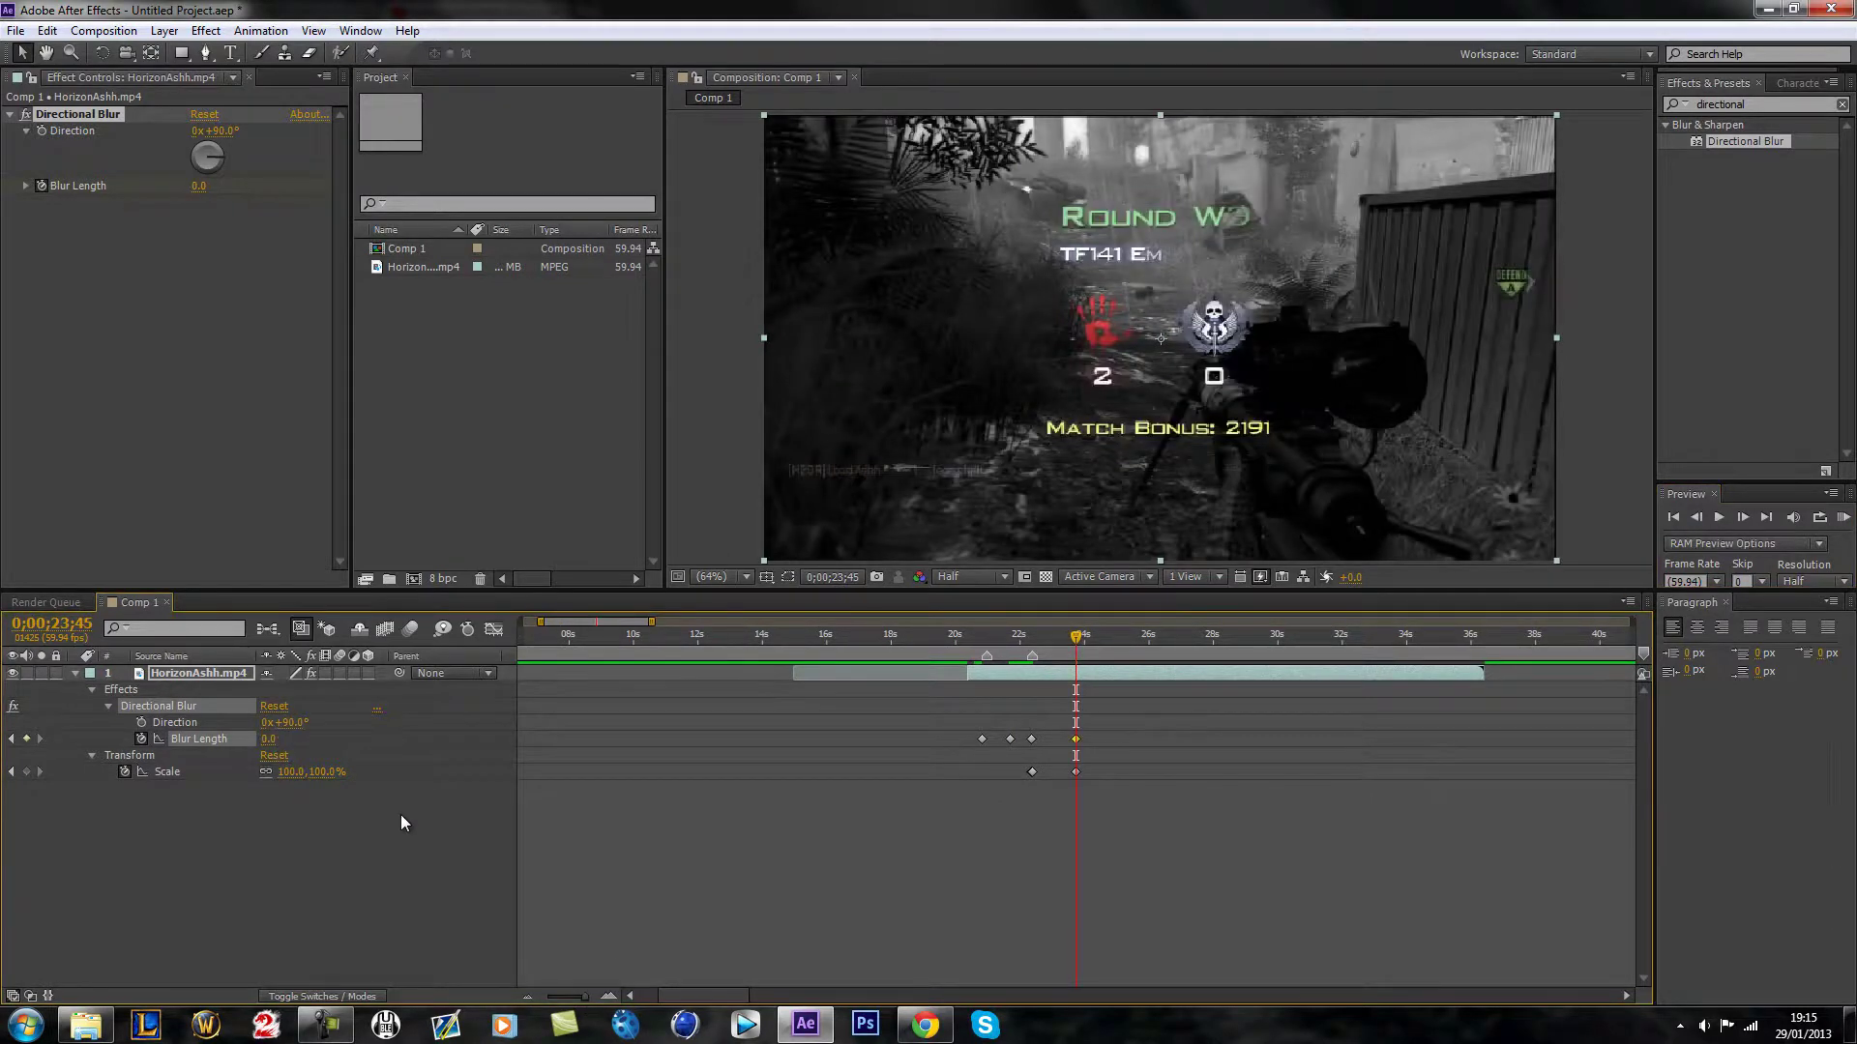
# Step: Review the clip from 0;00;20;40 to the second marker, stepping frame by frame into the zoom and blur
pyautogui.click(979, 643)
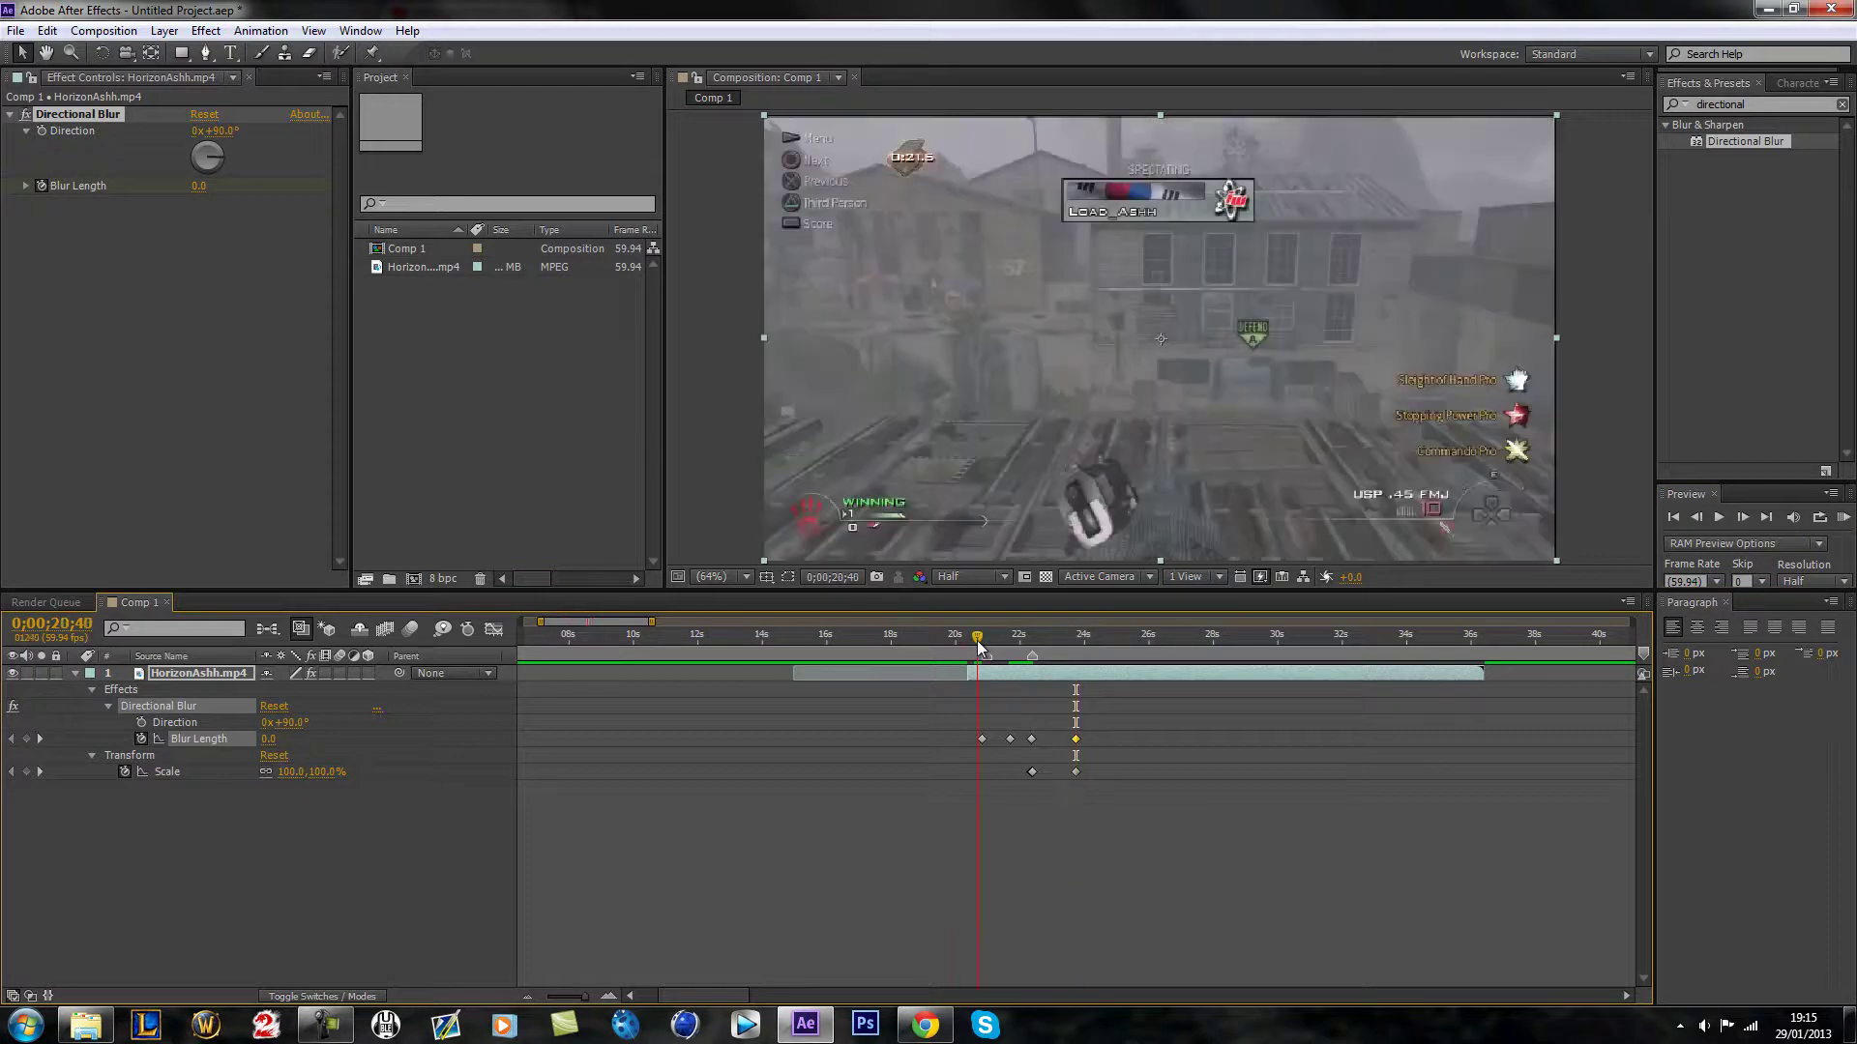
pyautogui.moveTo(979, 646); pyautogui.dragTo(1029, 653)
pyautogui.click(1740, 520)
pyautogui.click(1741, 519)
pyautogui.click(1741, 519)
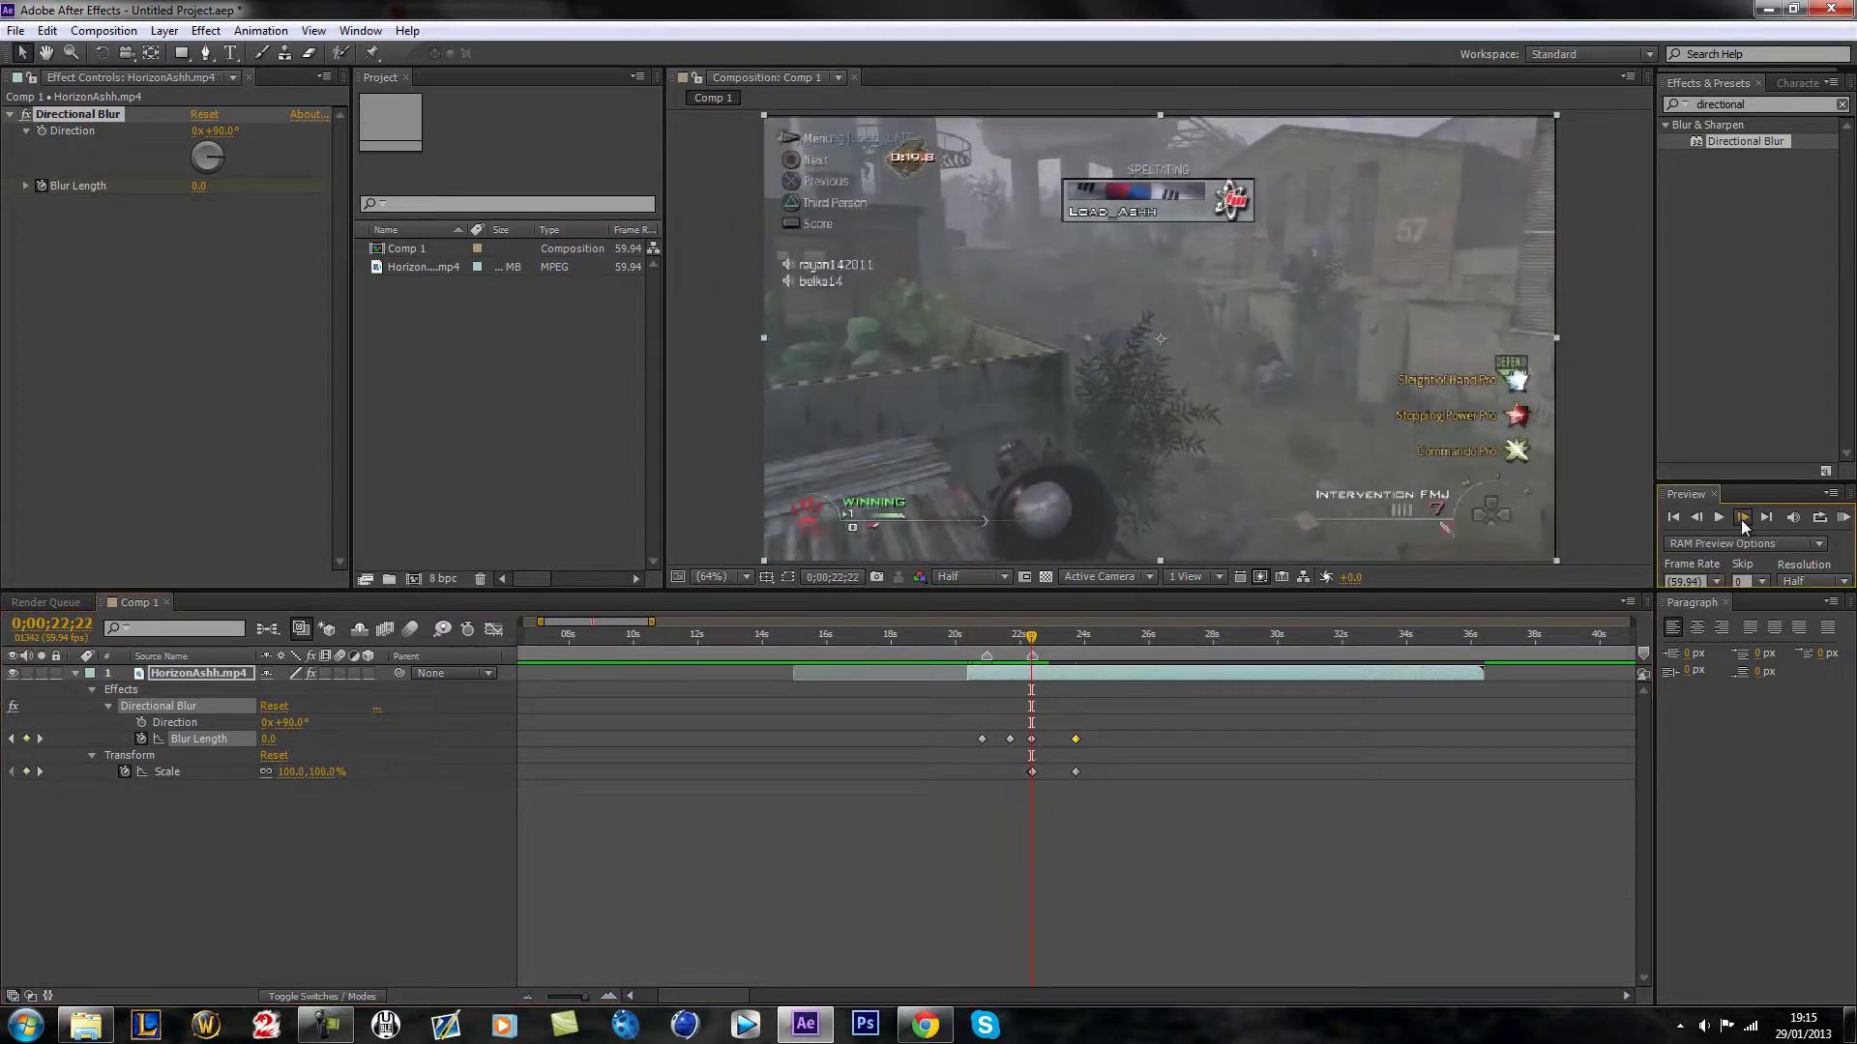
pyautogui.click(1740, 519)
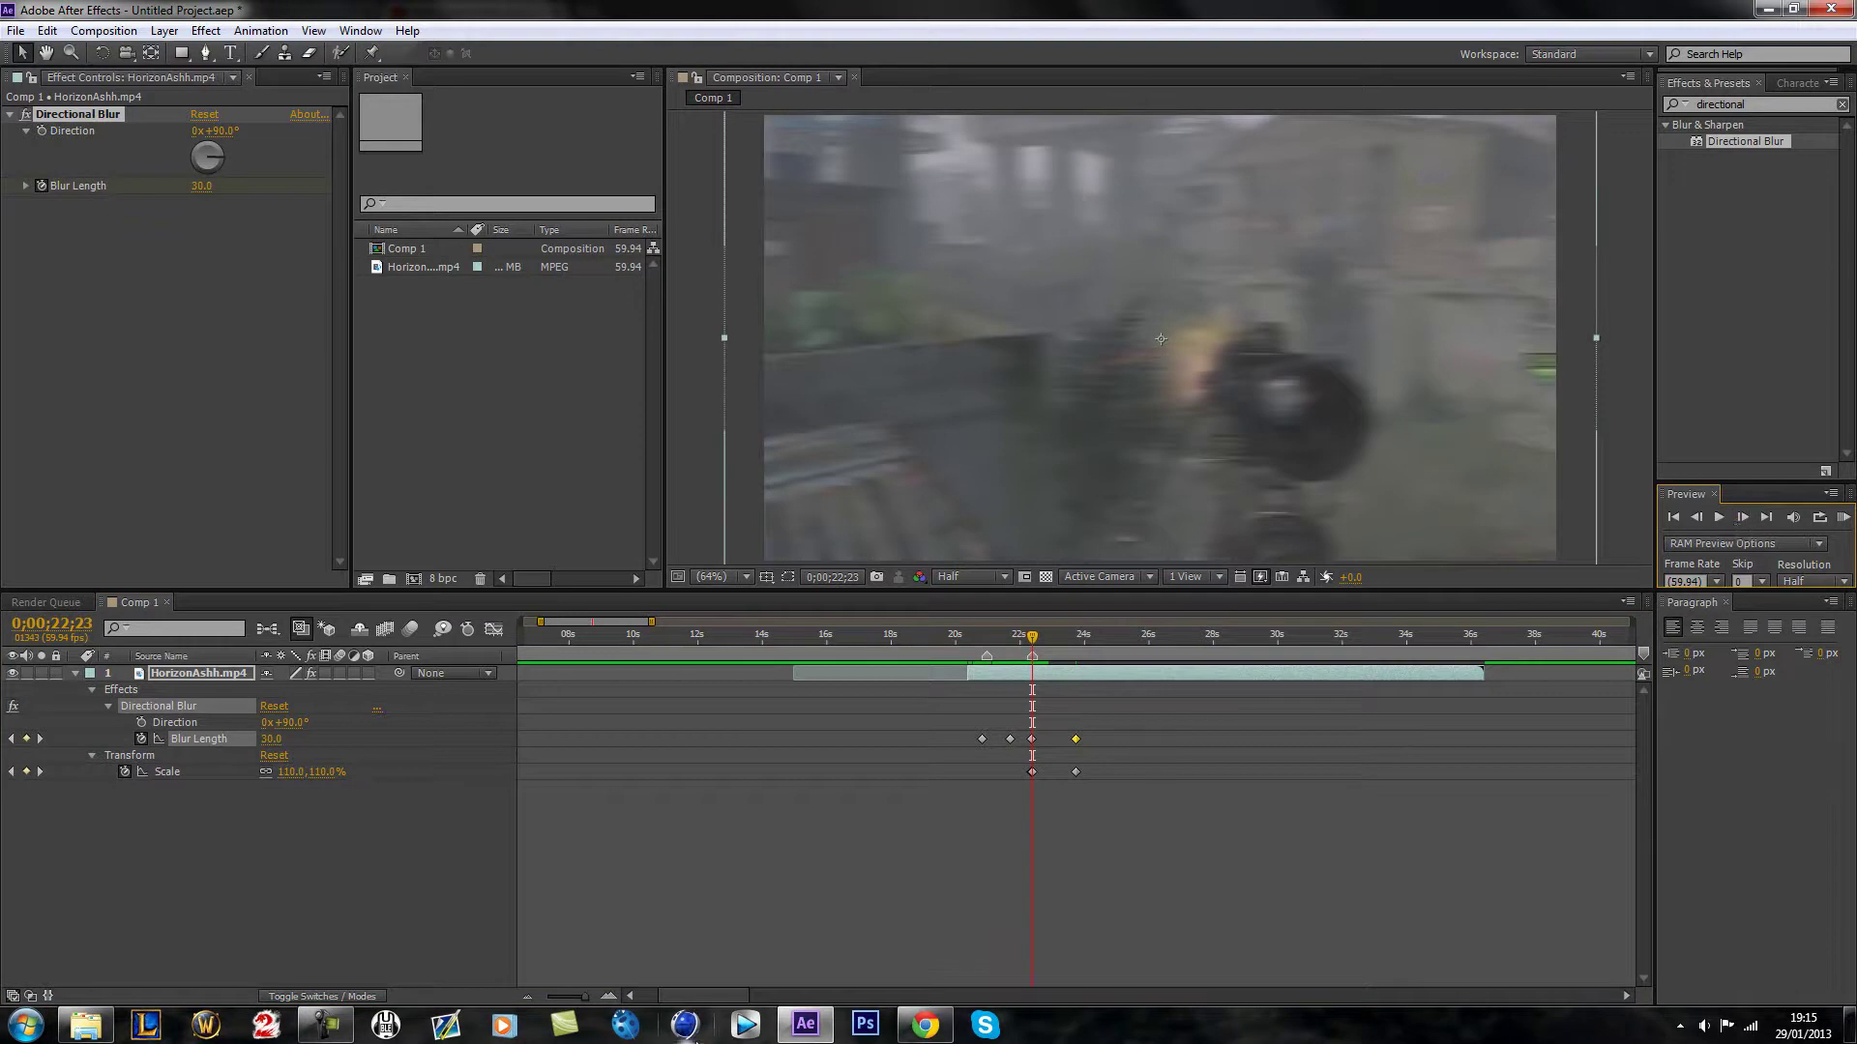
# Step: Keyframe the layer's Rotation at 0° on 0;00;22;22 and 3° on 0;00;22;23
pyautogui.press('r')
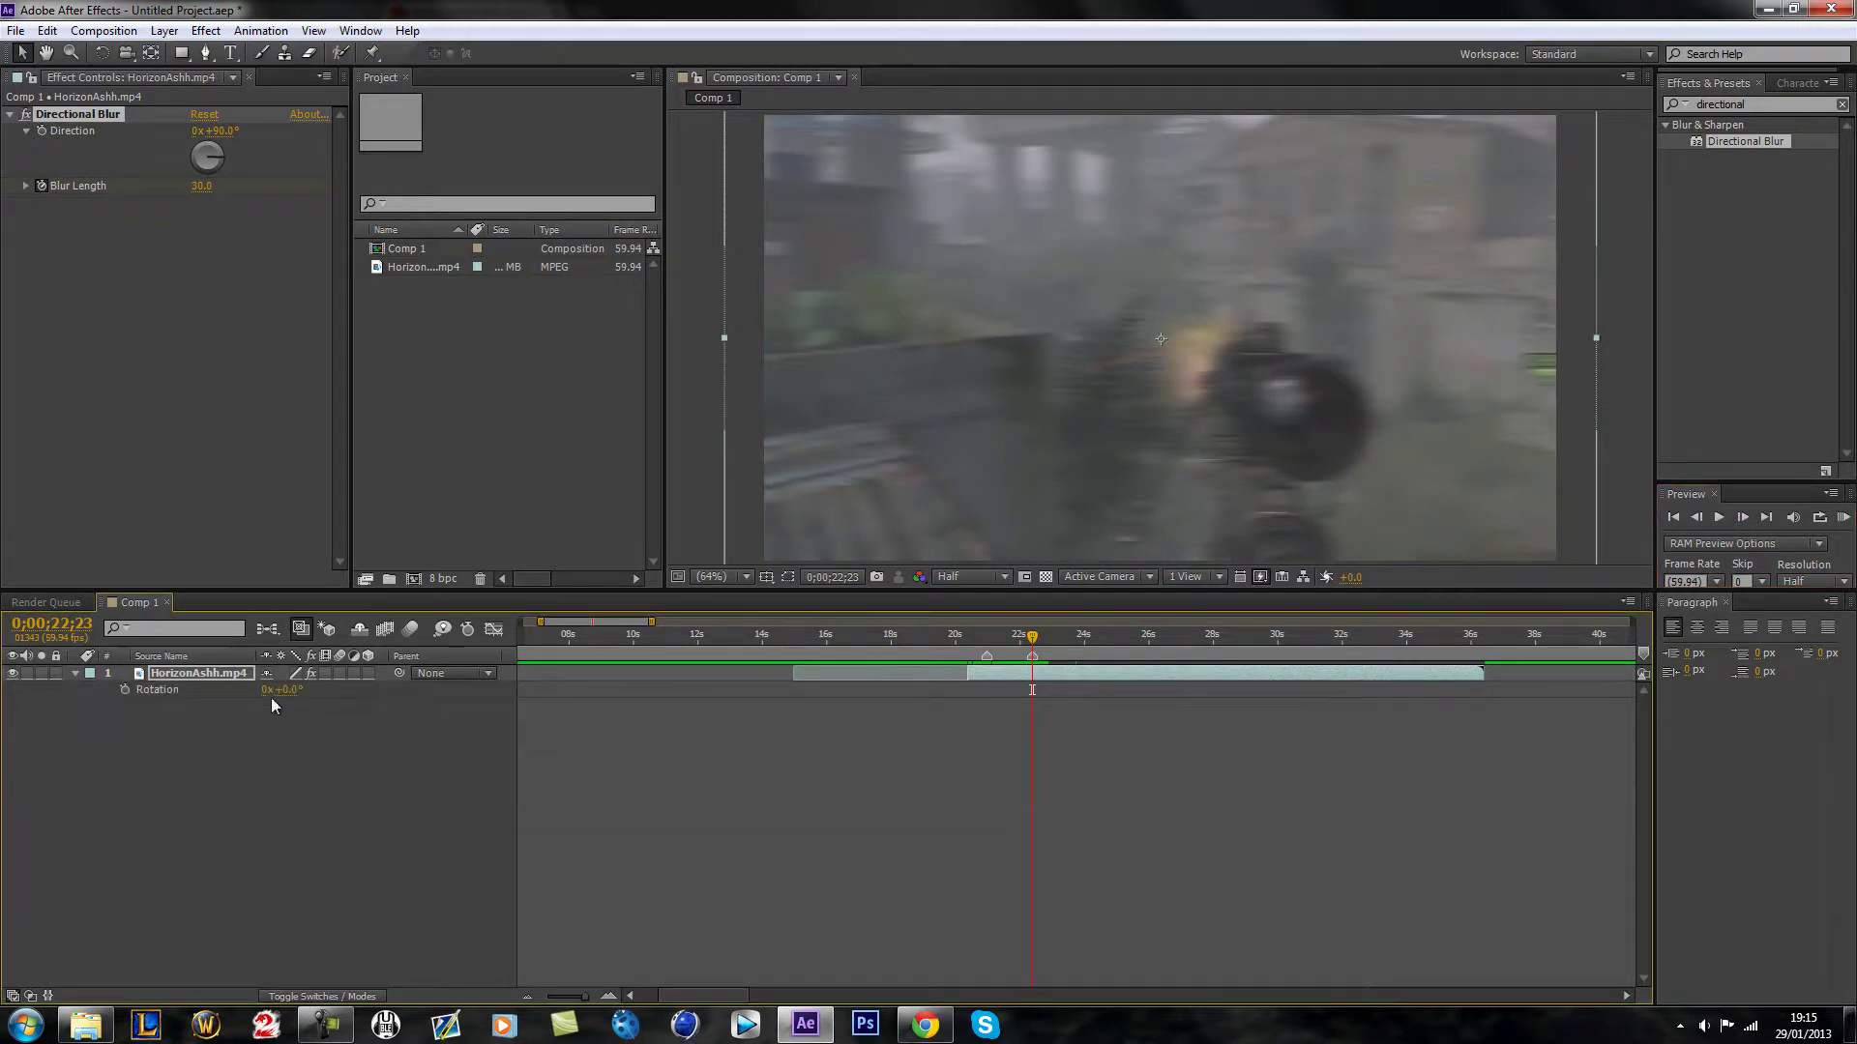
pyautogui.click(1696, 517)
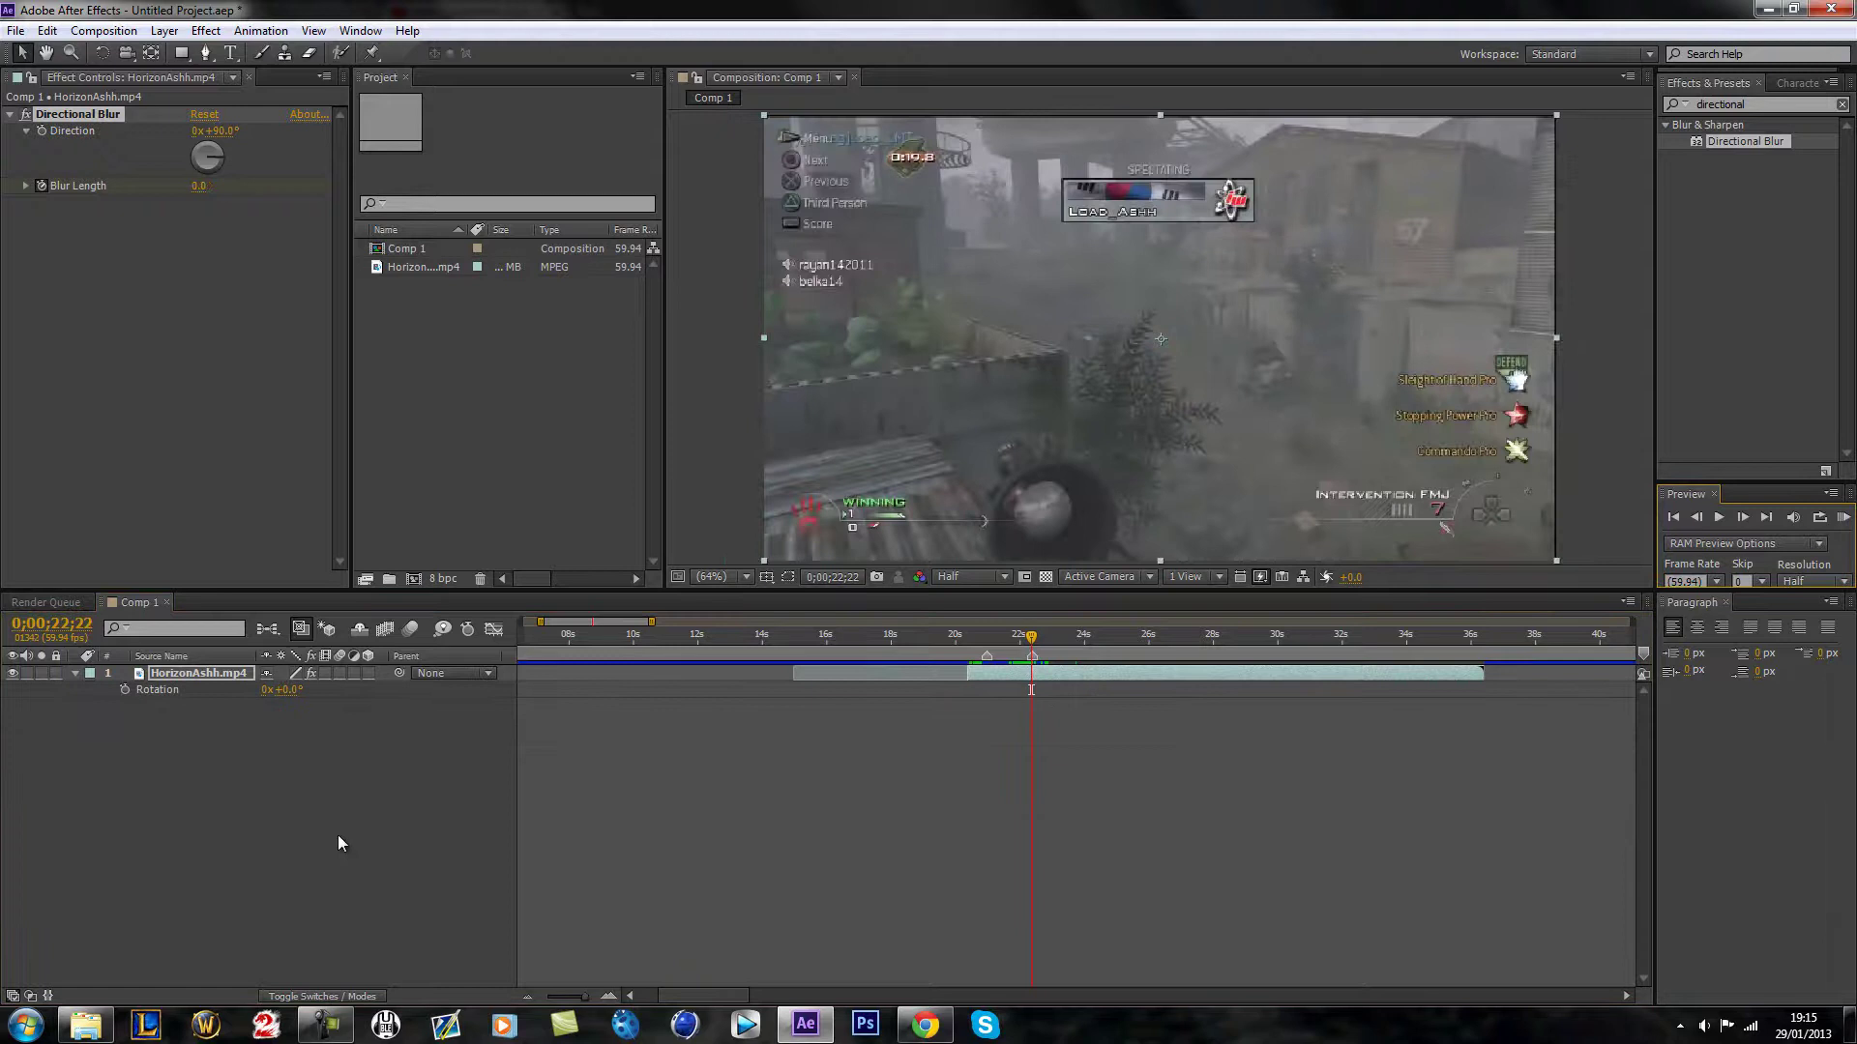
pyautogui.click(124, 690)
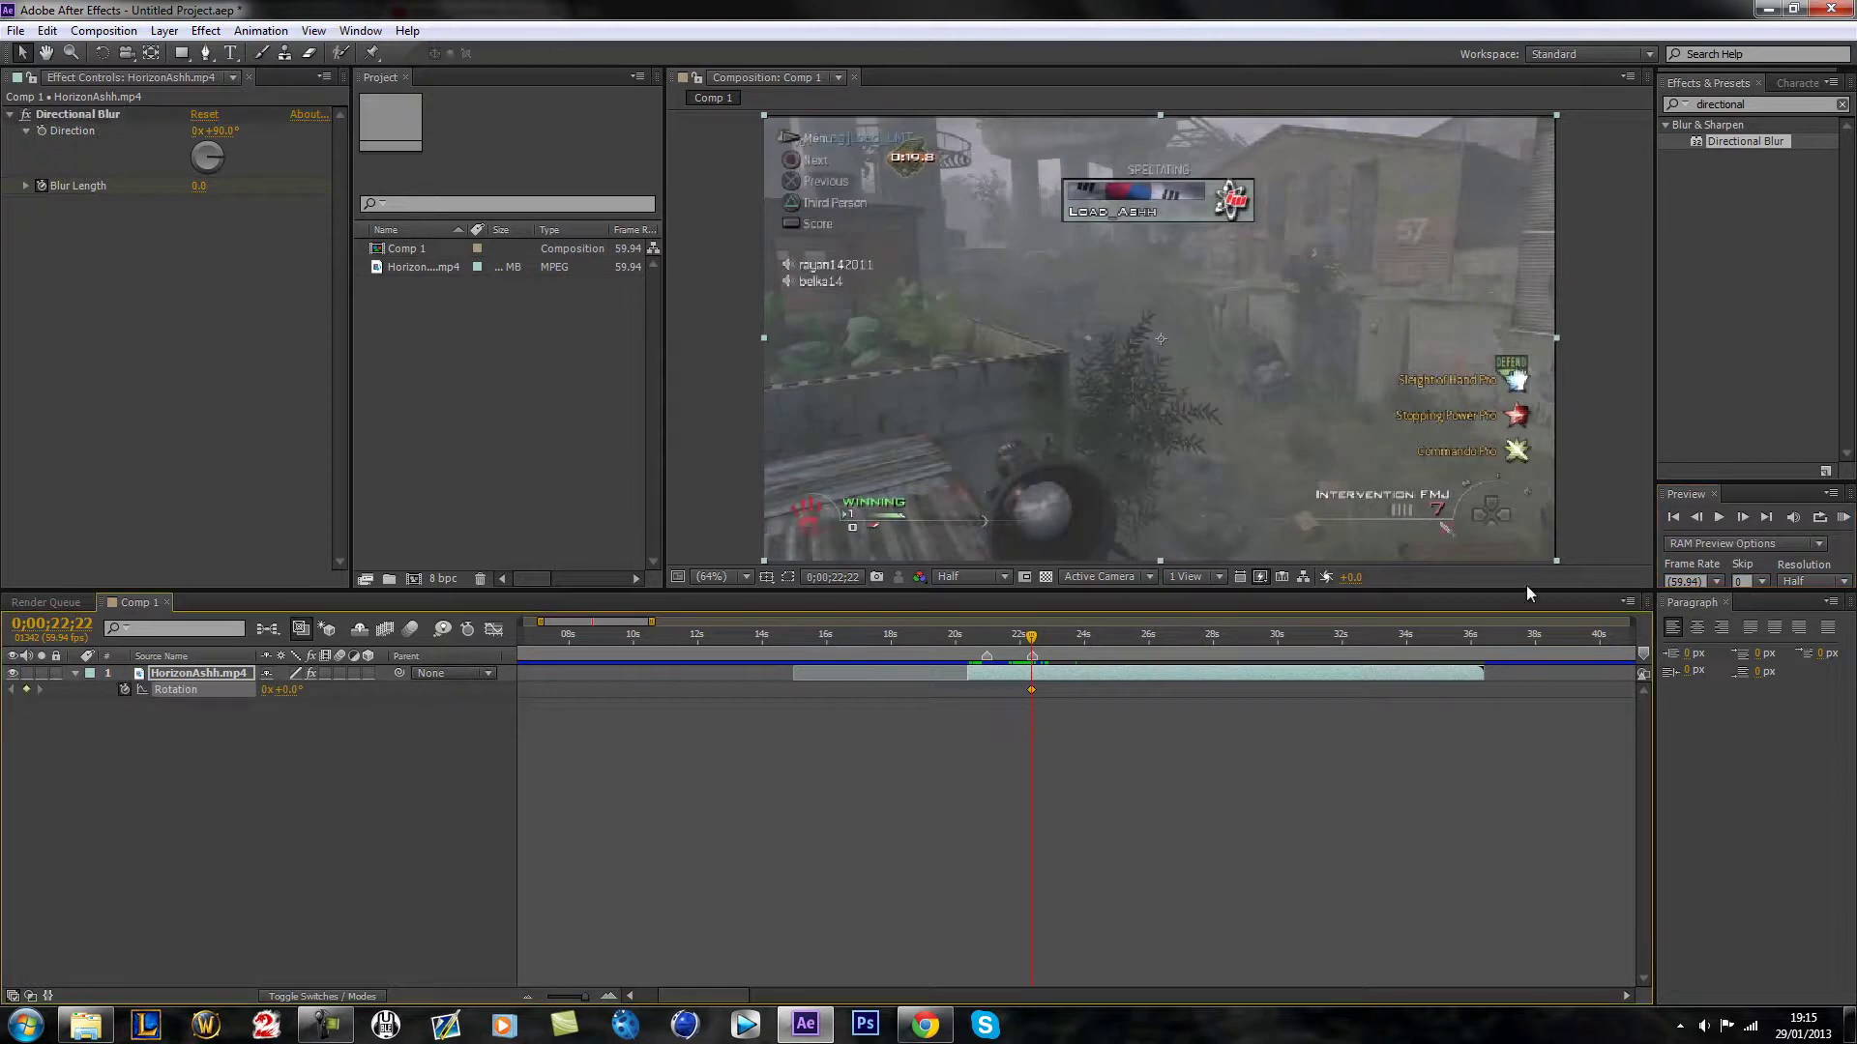
pyautogui.click(1741, 517)
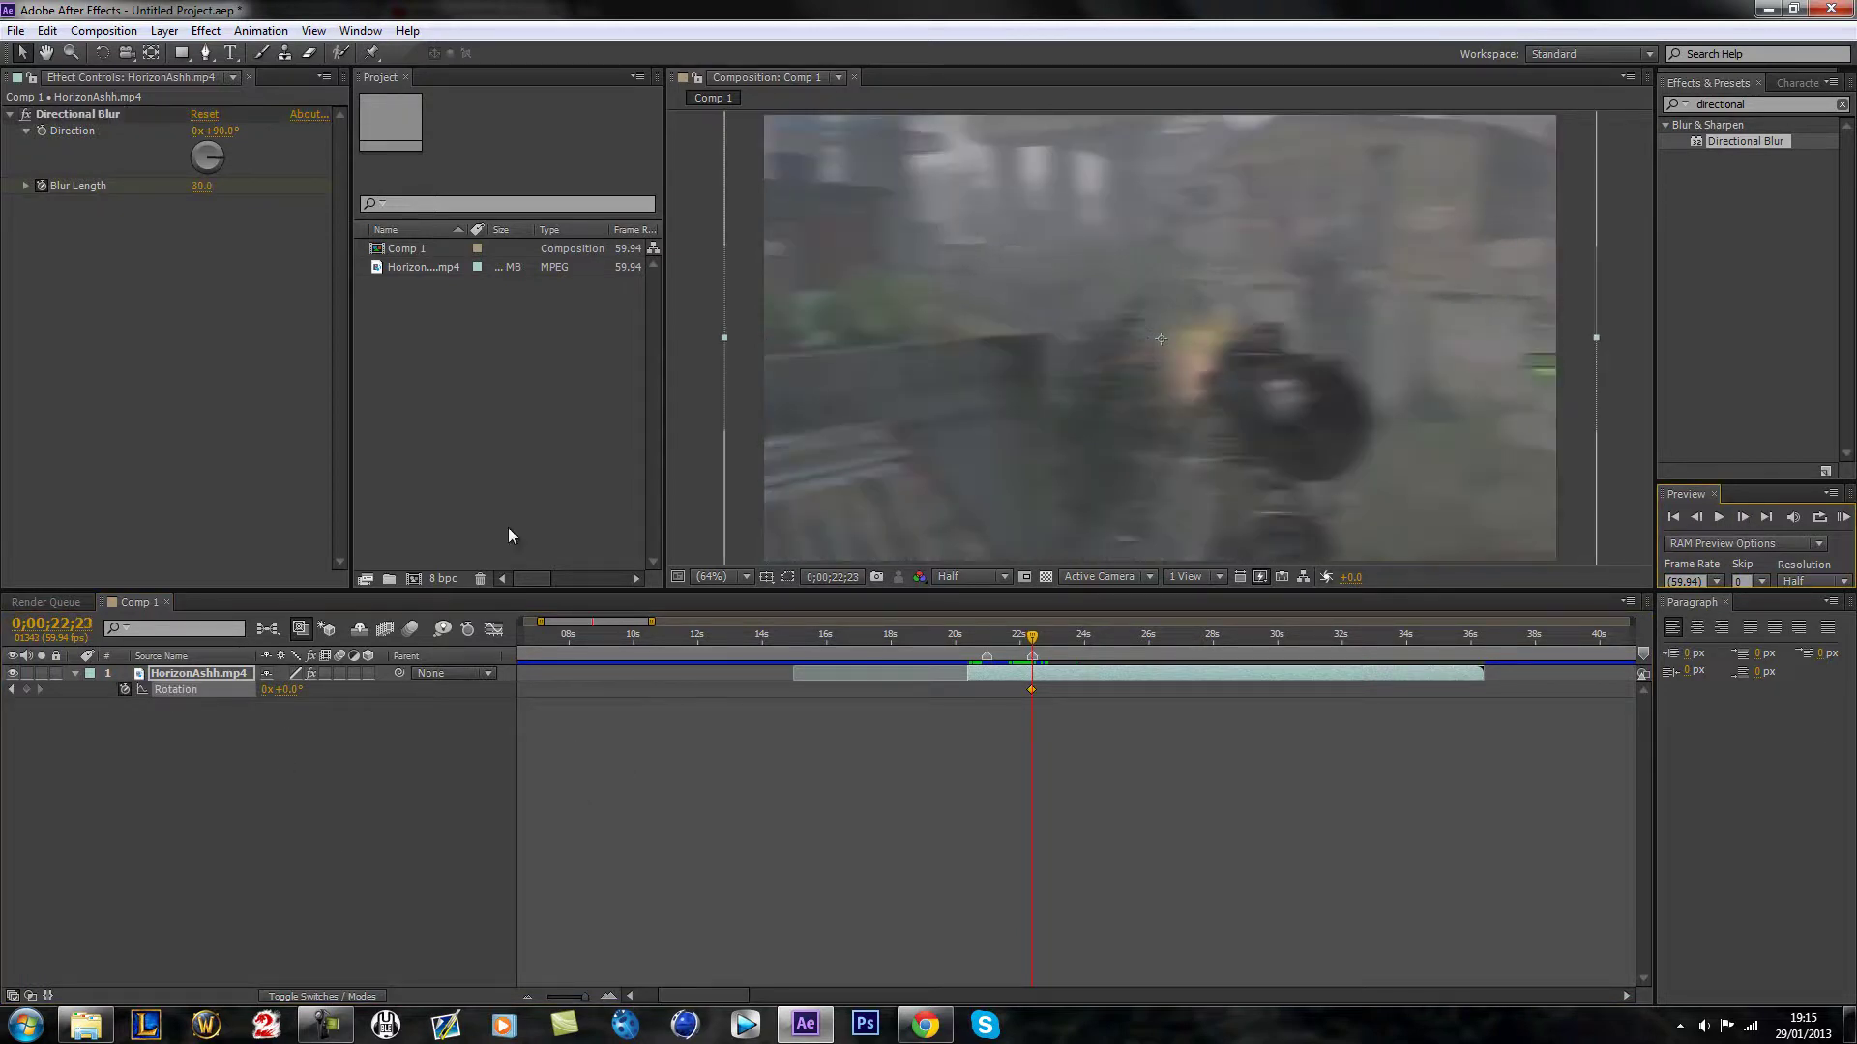
pyautogui.moveTo(283, 689); pyautogui.dragTo(300, 695)
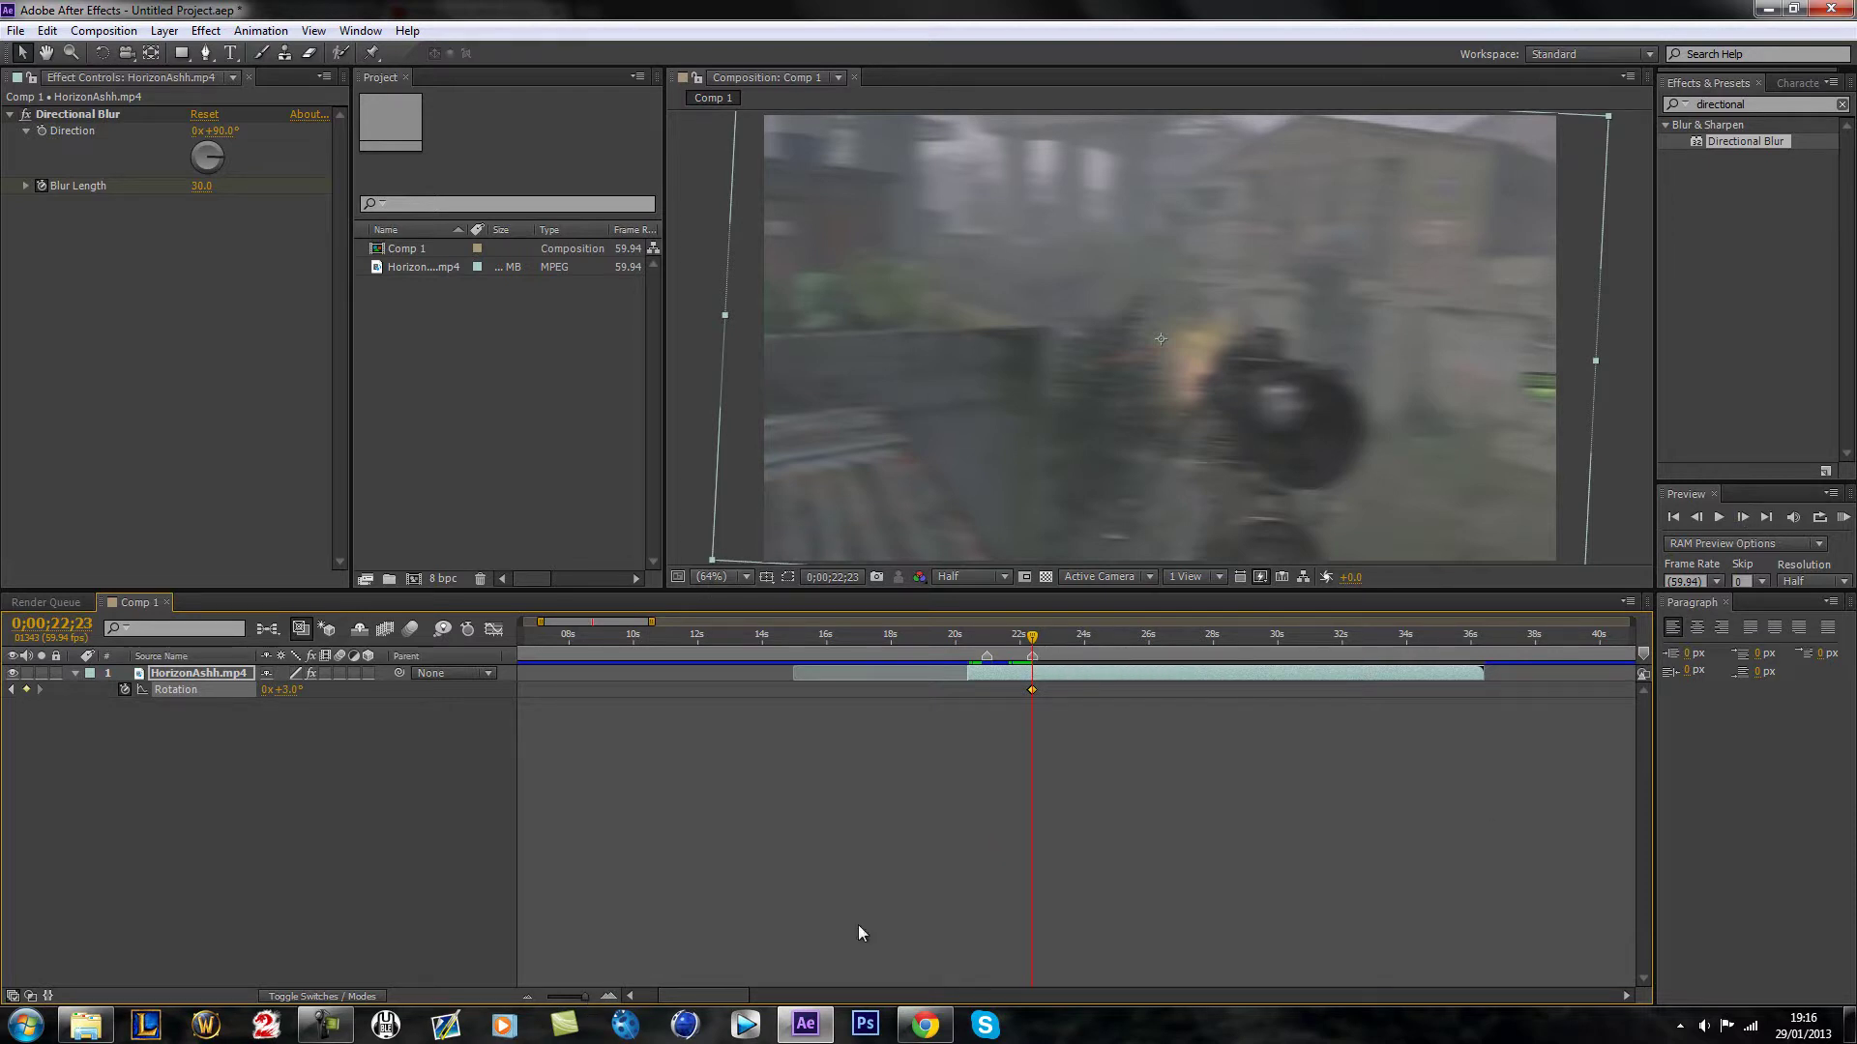
# Step: Show all of the layer's keyframed properties and set Rotation back to 0° at 0;00;23;44, in line with the final Scale keyframe
pyautogui.press('u')
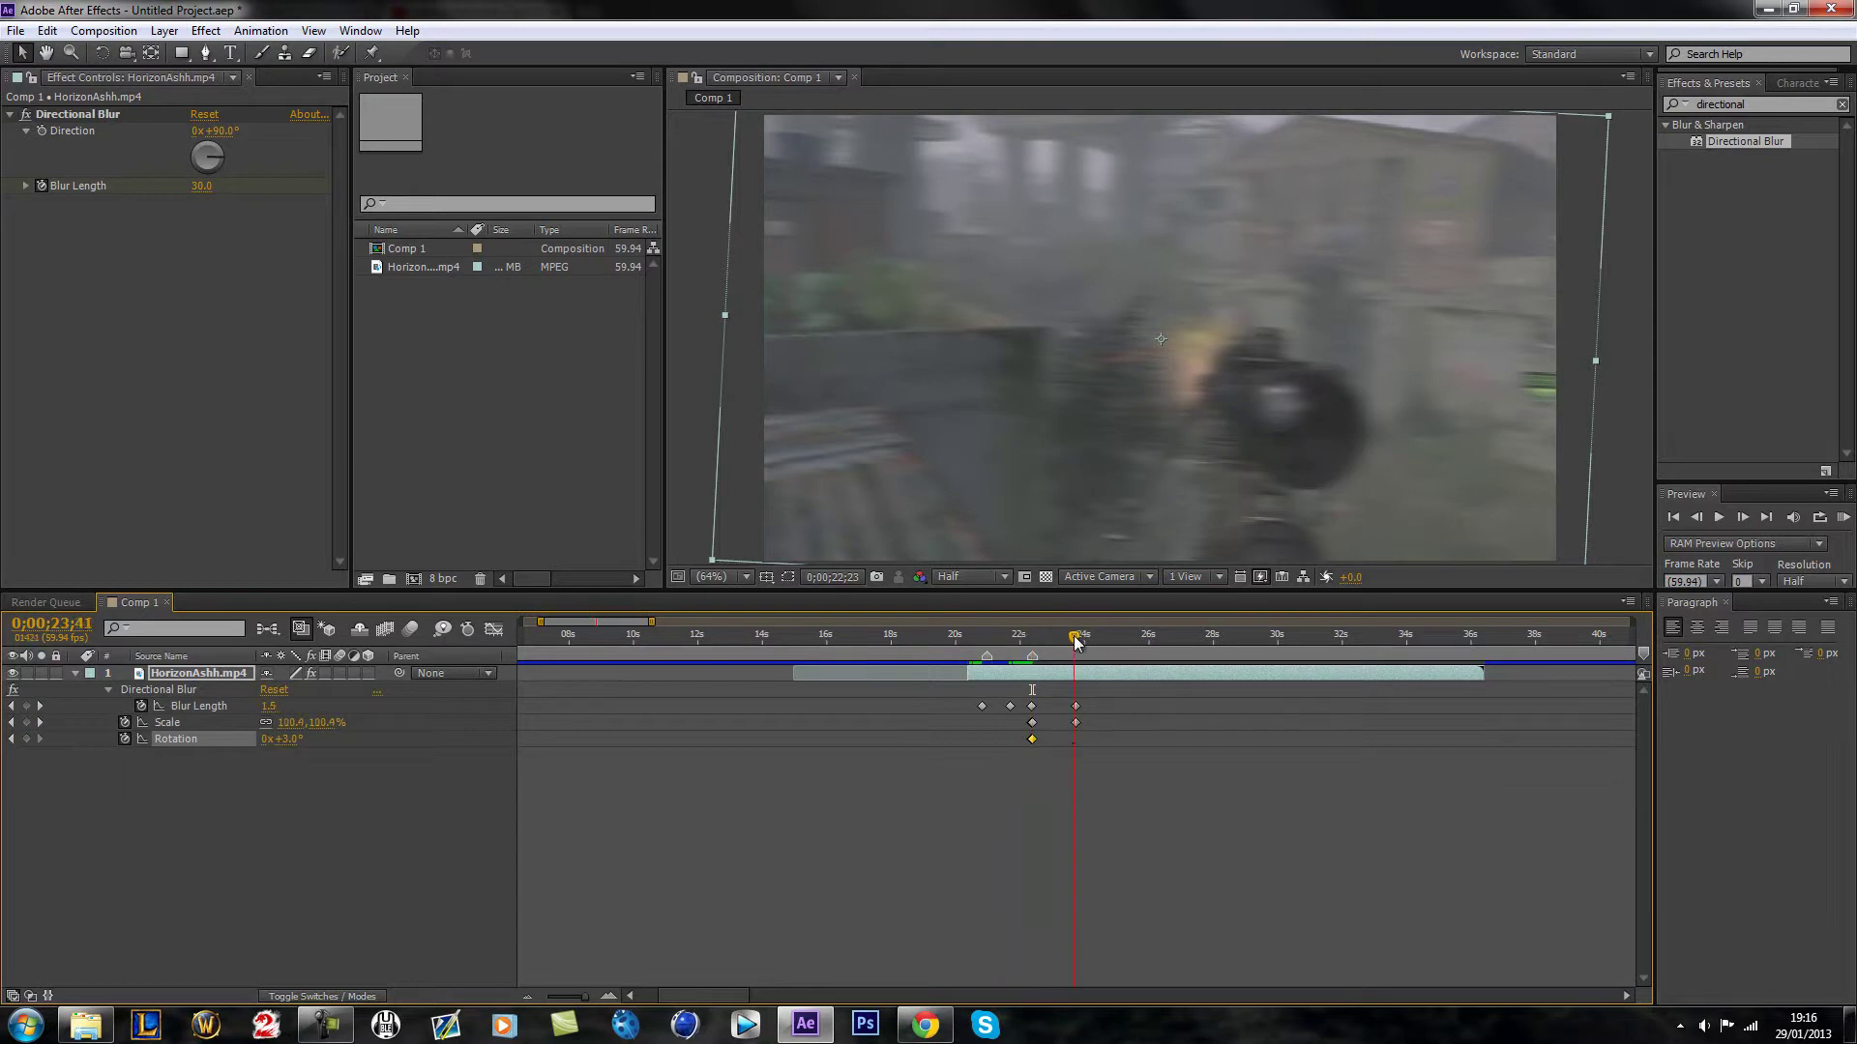
pyautogui.moveTo(1075, 642); pyautogui.dragTo(1077, 641)
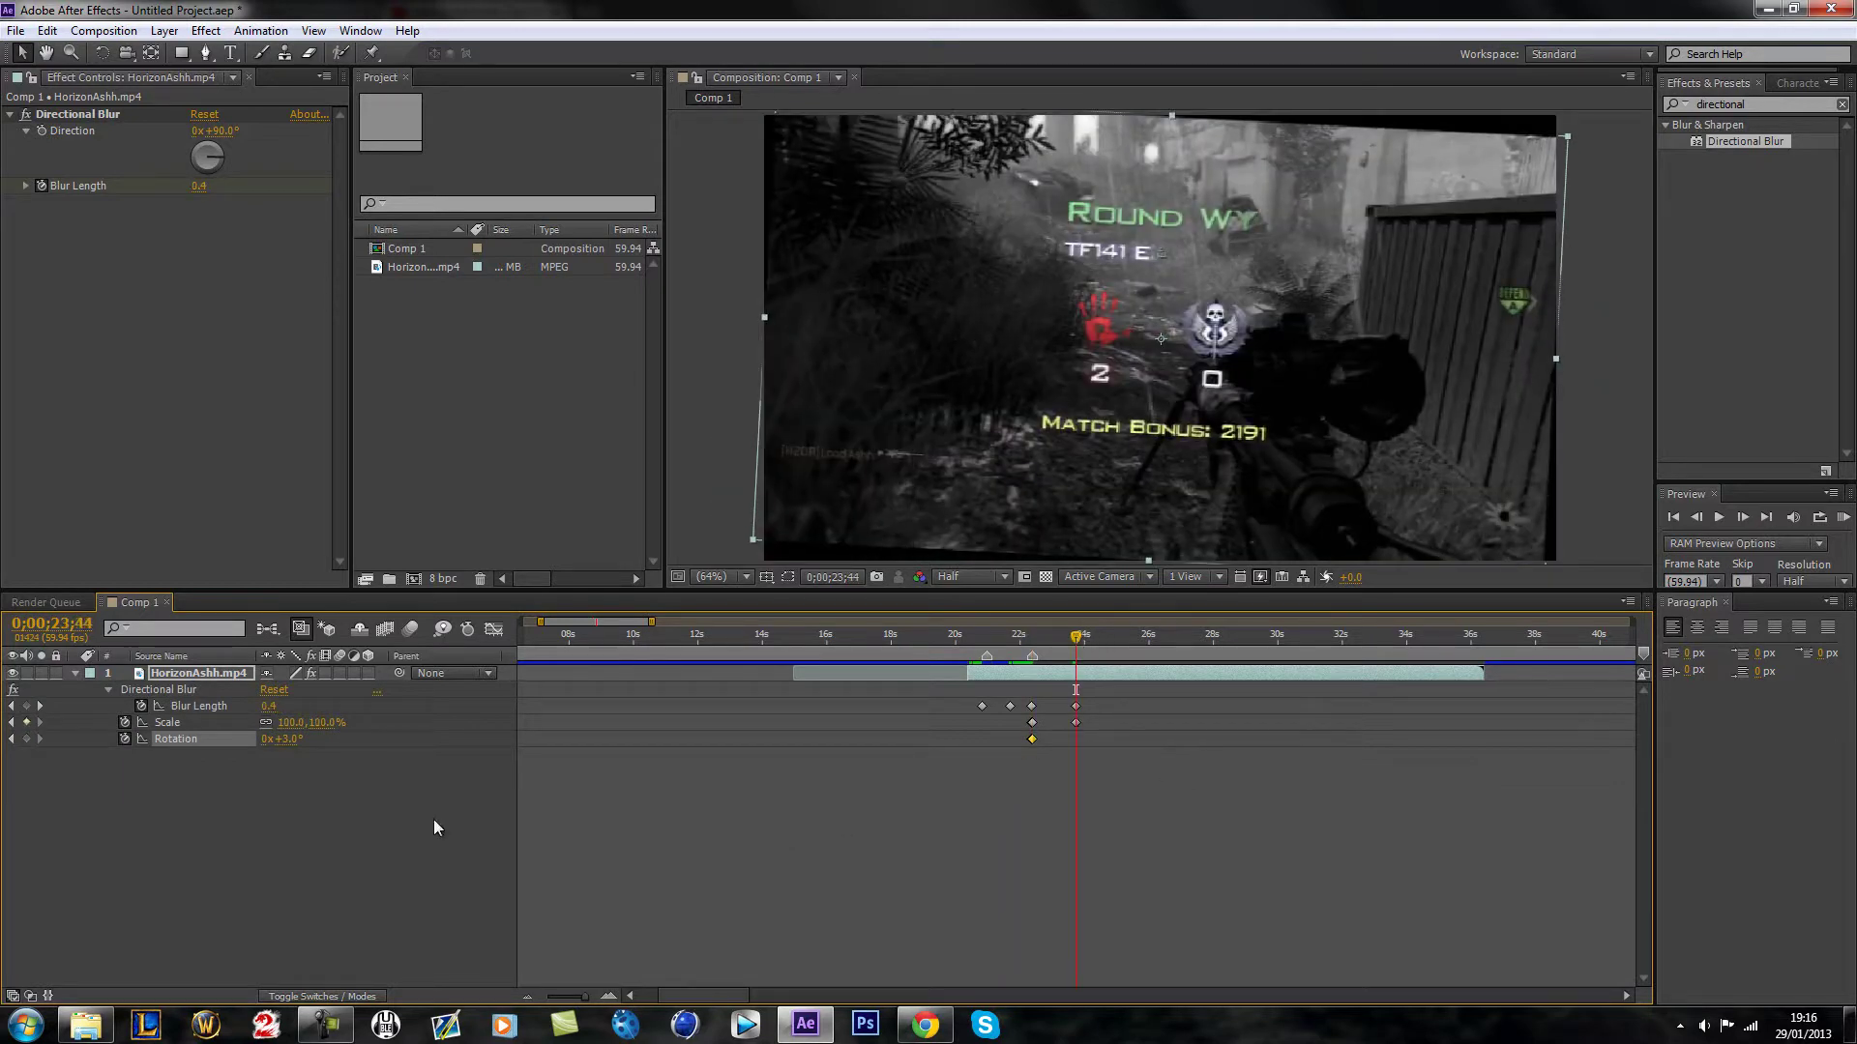
pyautogui.click(299, 741)
pyautogui.write('0')
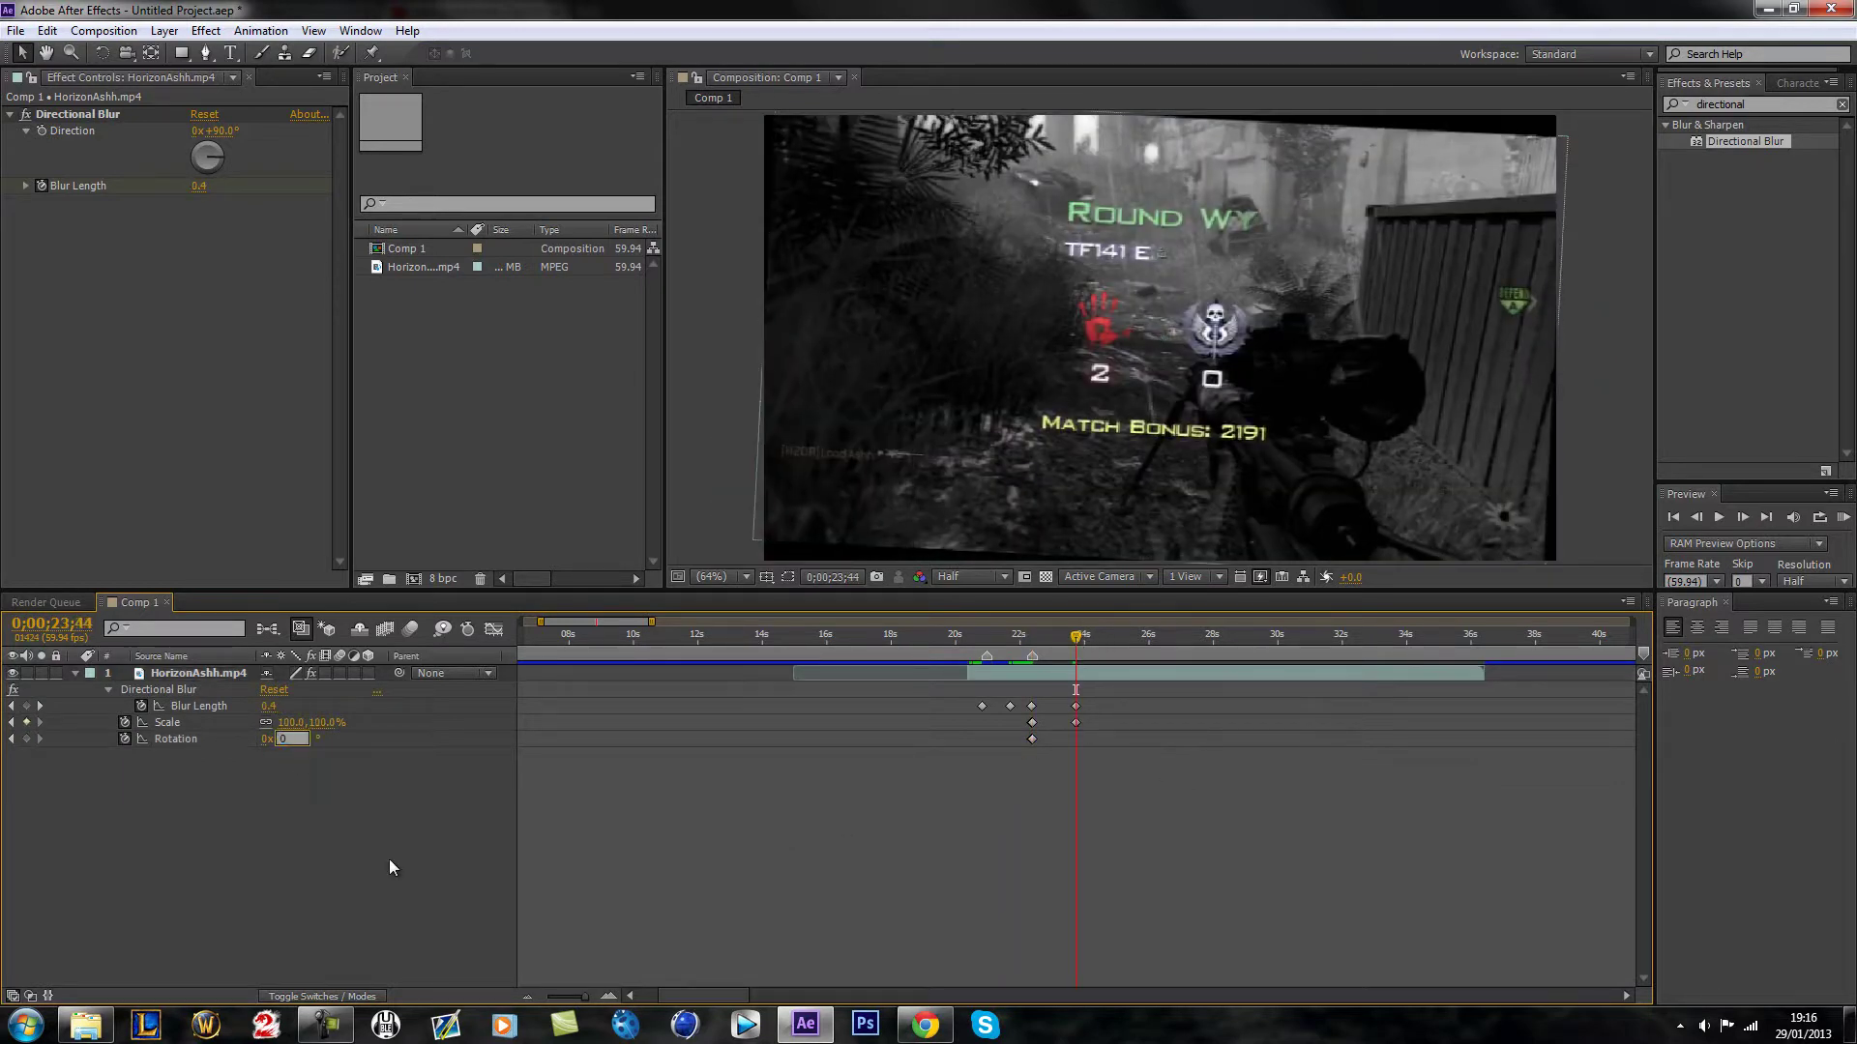
pyautogui.press('Return')
# Step: Preview the clip from 0;00;20;24, and review the zoom, blur and rotation between the second marker and the final keyframes
pyautogui.moveTo(1083, 646); pyautogui.dragTo(968, 667)
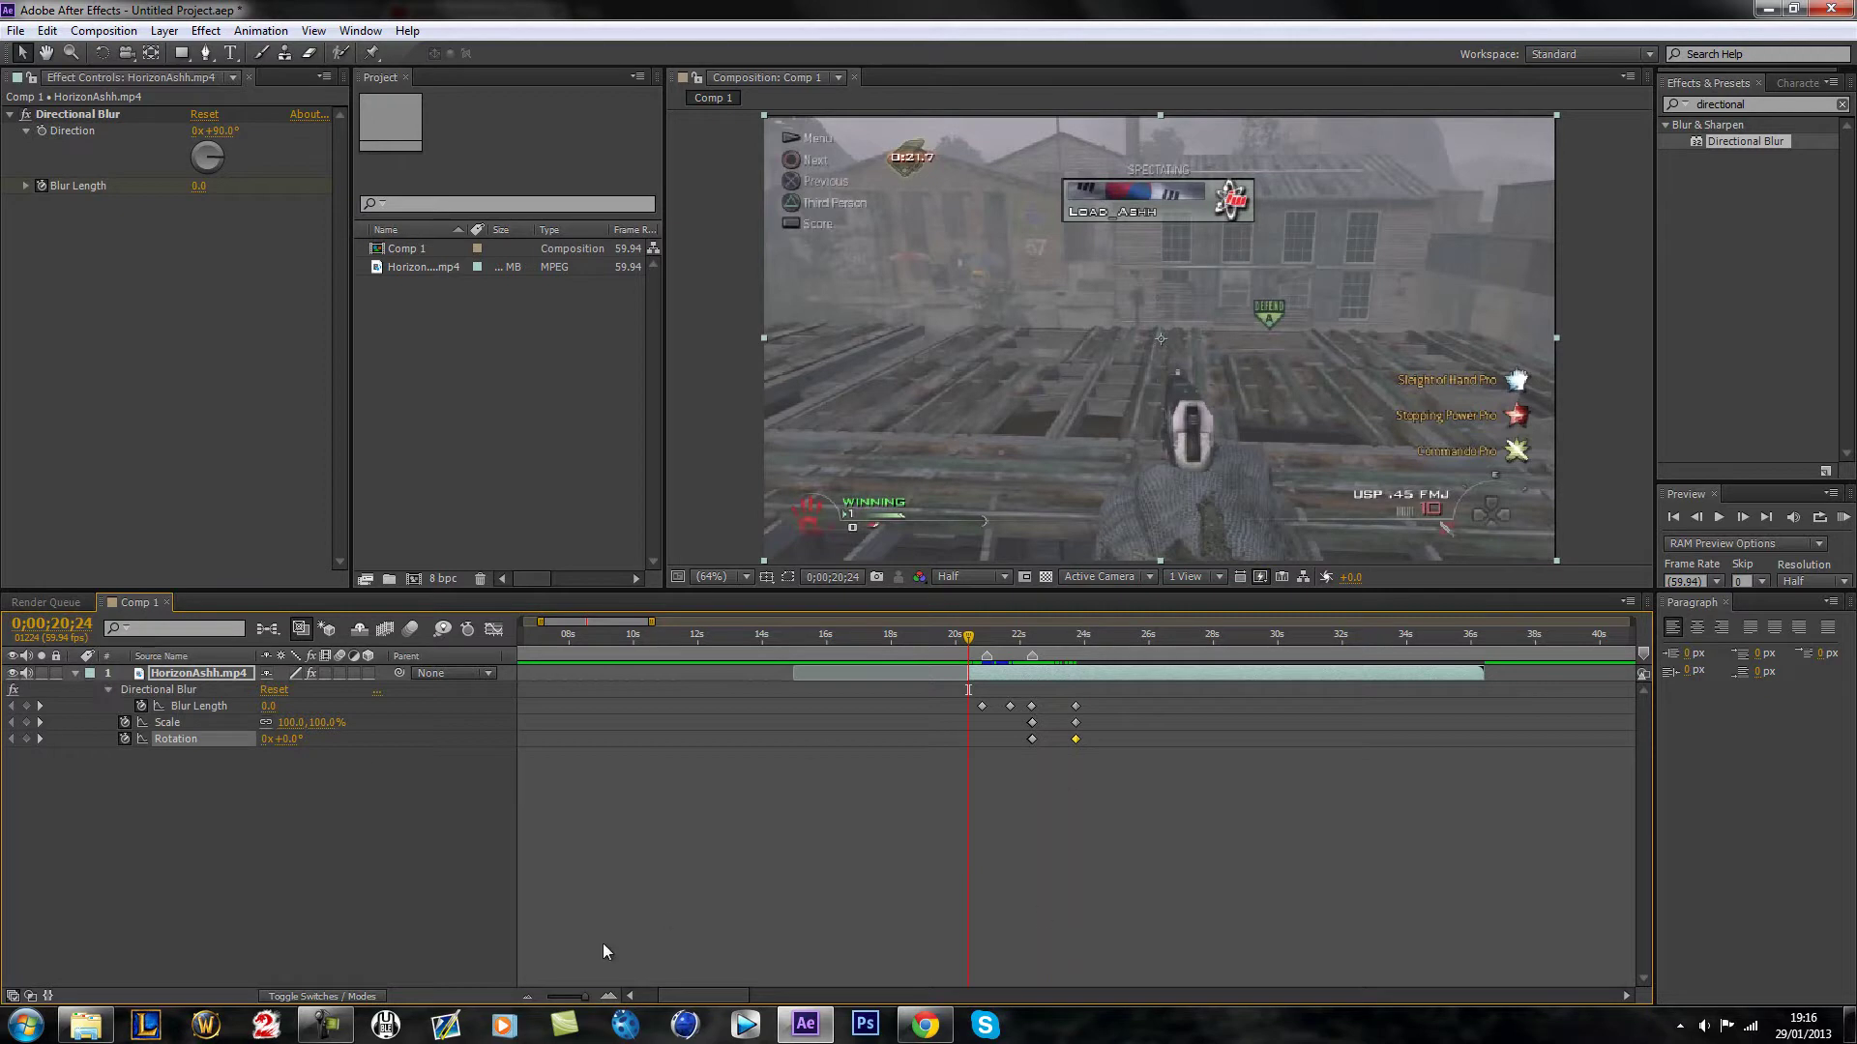
pyautogui.press('space')
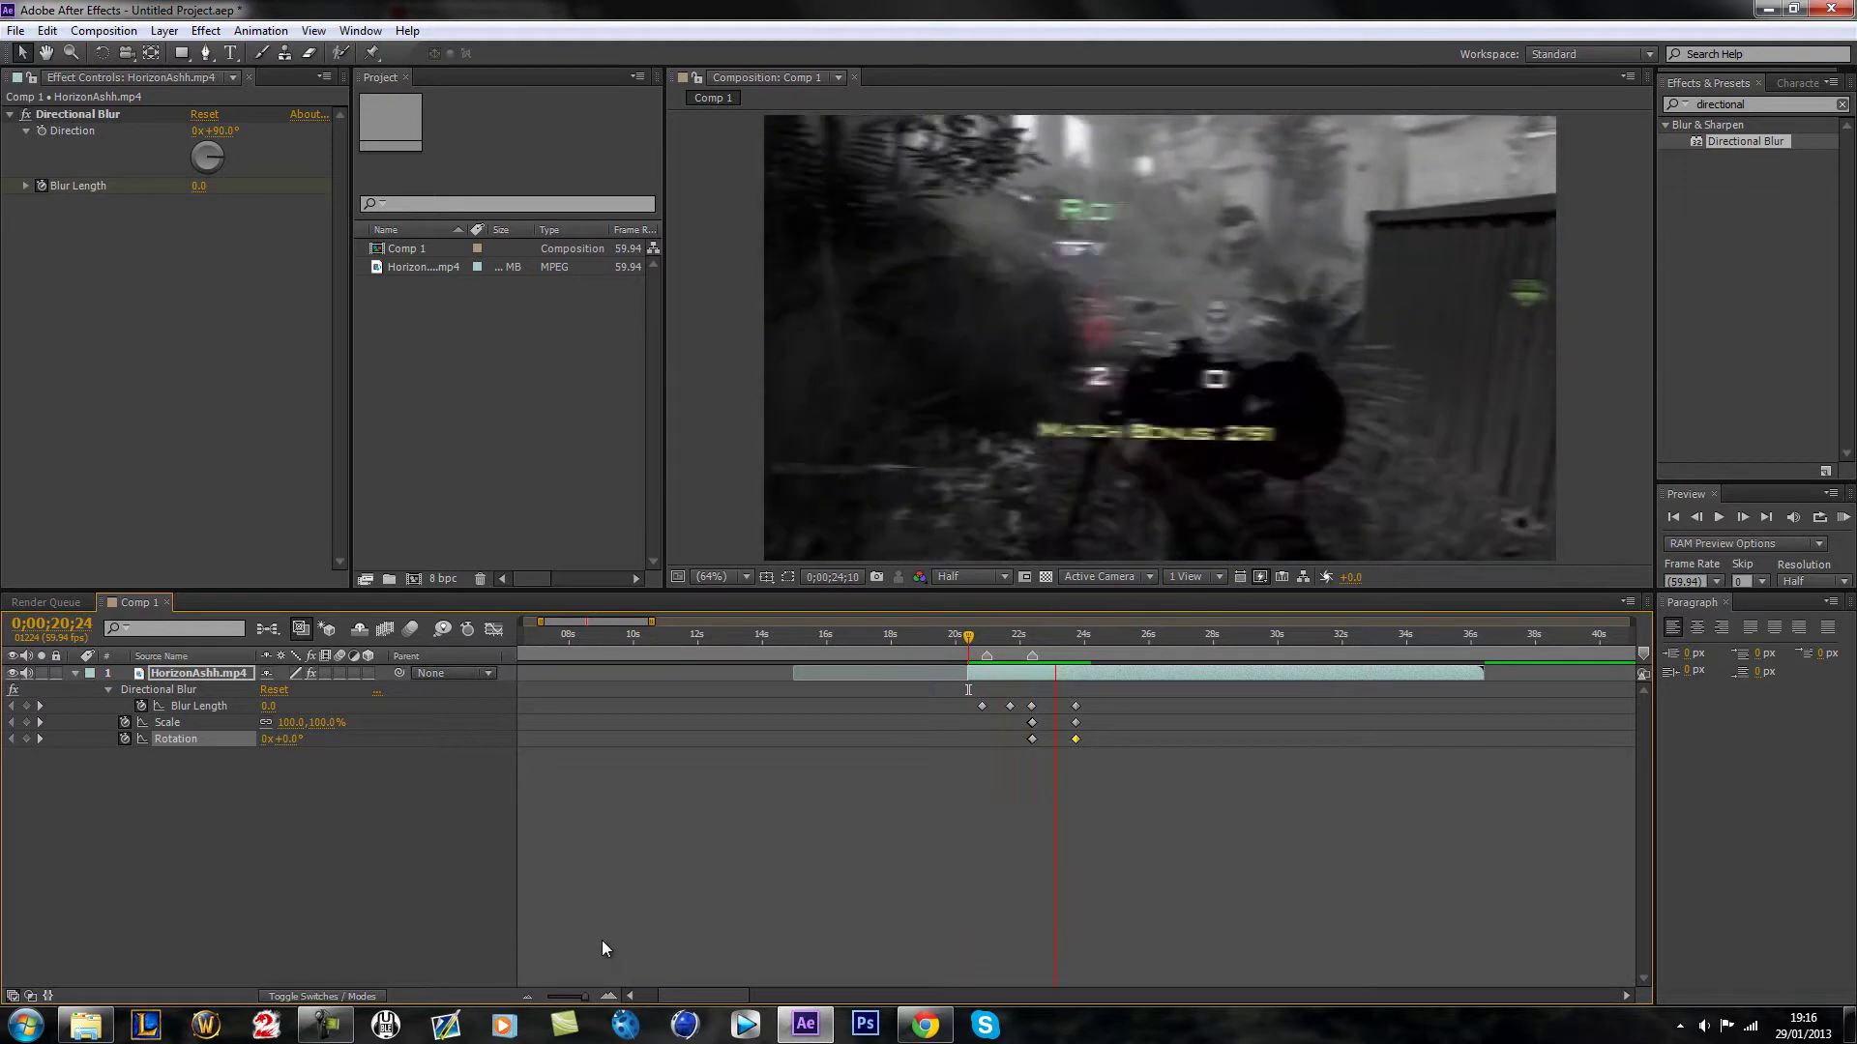
pyautogui.press('space')
pyautogui.moveTo(992, 638); pyautogui.dragTo(1033, 638)
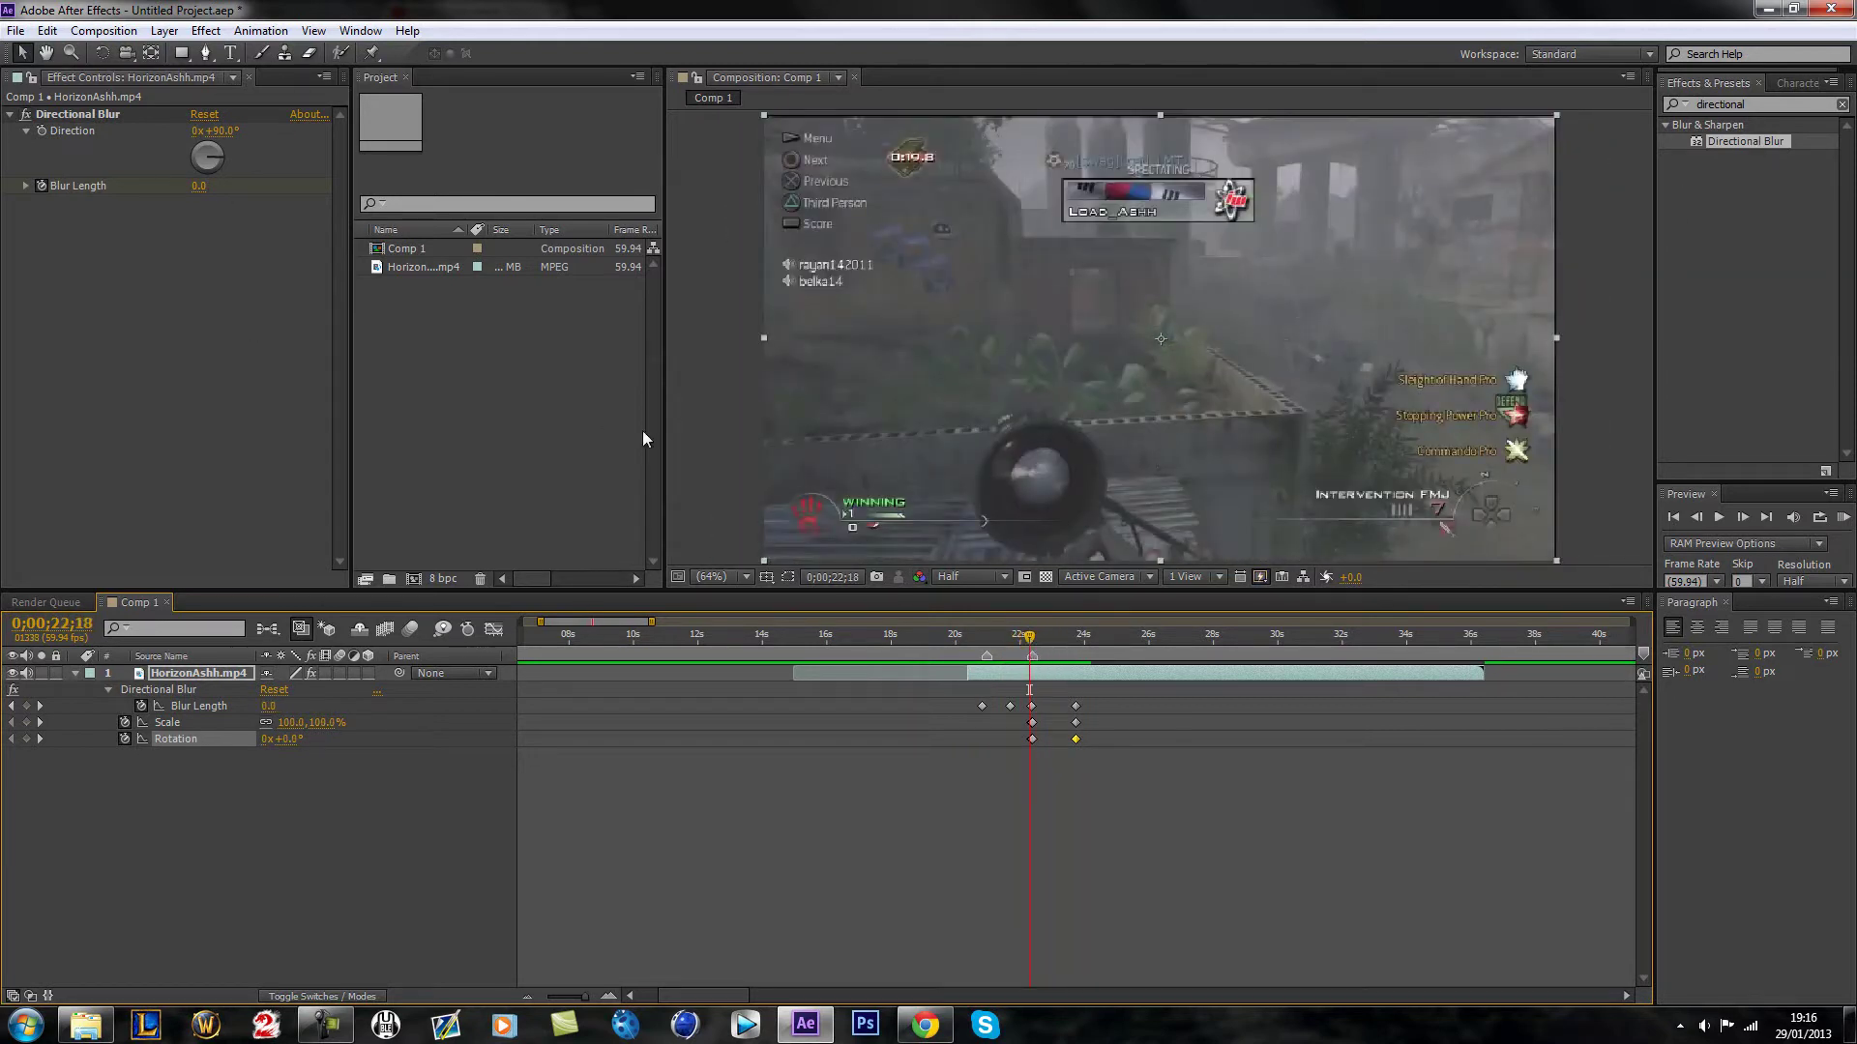
pyautogui.moveTo(1028, 639); pyautogui.dragTo(1071, 646)
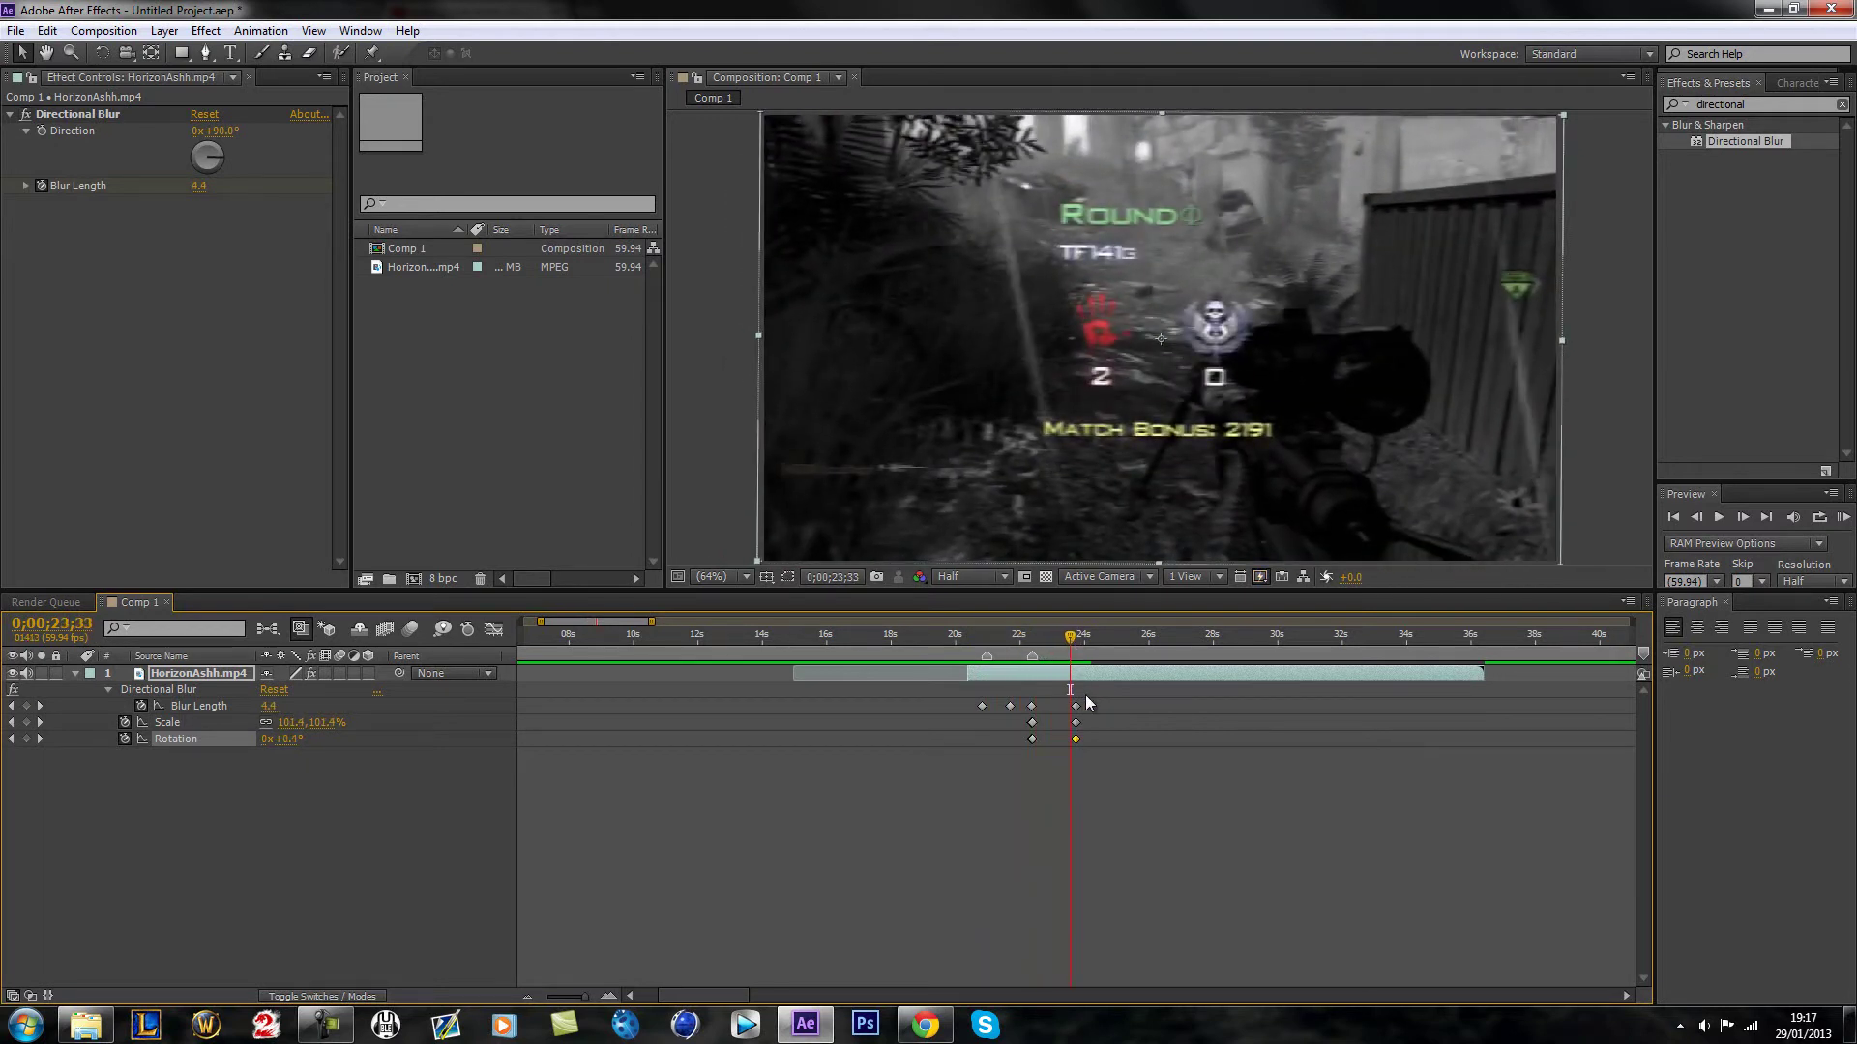
pyautogui.moveTo(1071, 637)
pyautogui.mouseDown()
pyautogui.moveTo(1035, 637)
pyautogui.moveTo(1121, 637)
pyautogui.moveTo(988, 646)
pyautogui.moveTo(1140, 641)
pyautogui.moveTo(1052, 642)
pyautogui.moveTo(1091, 652)
pyautogui.mouseUp()
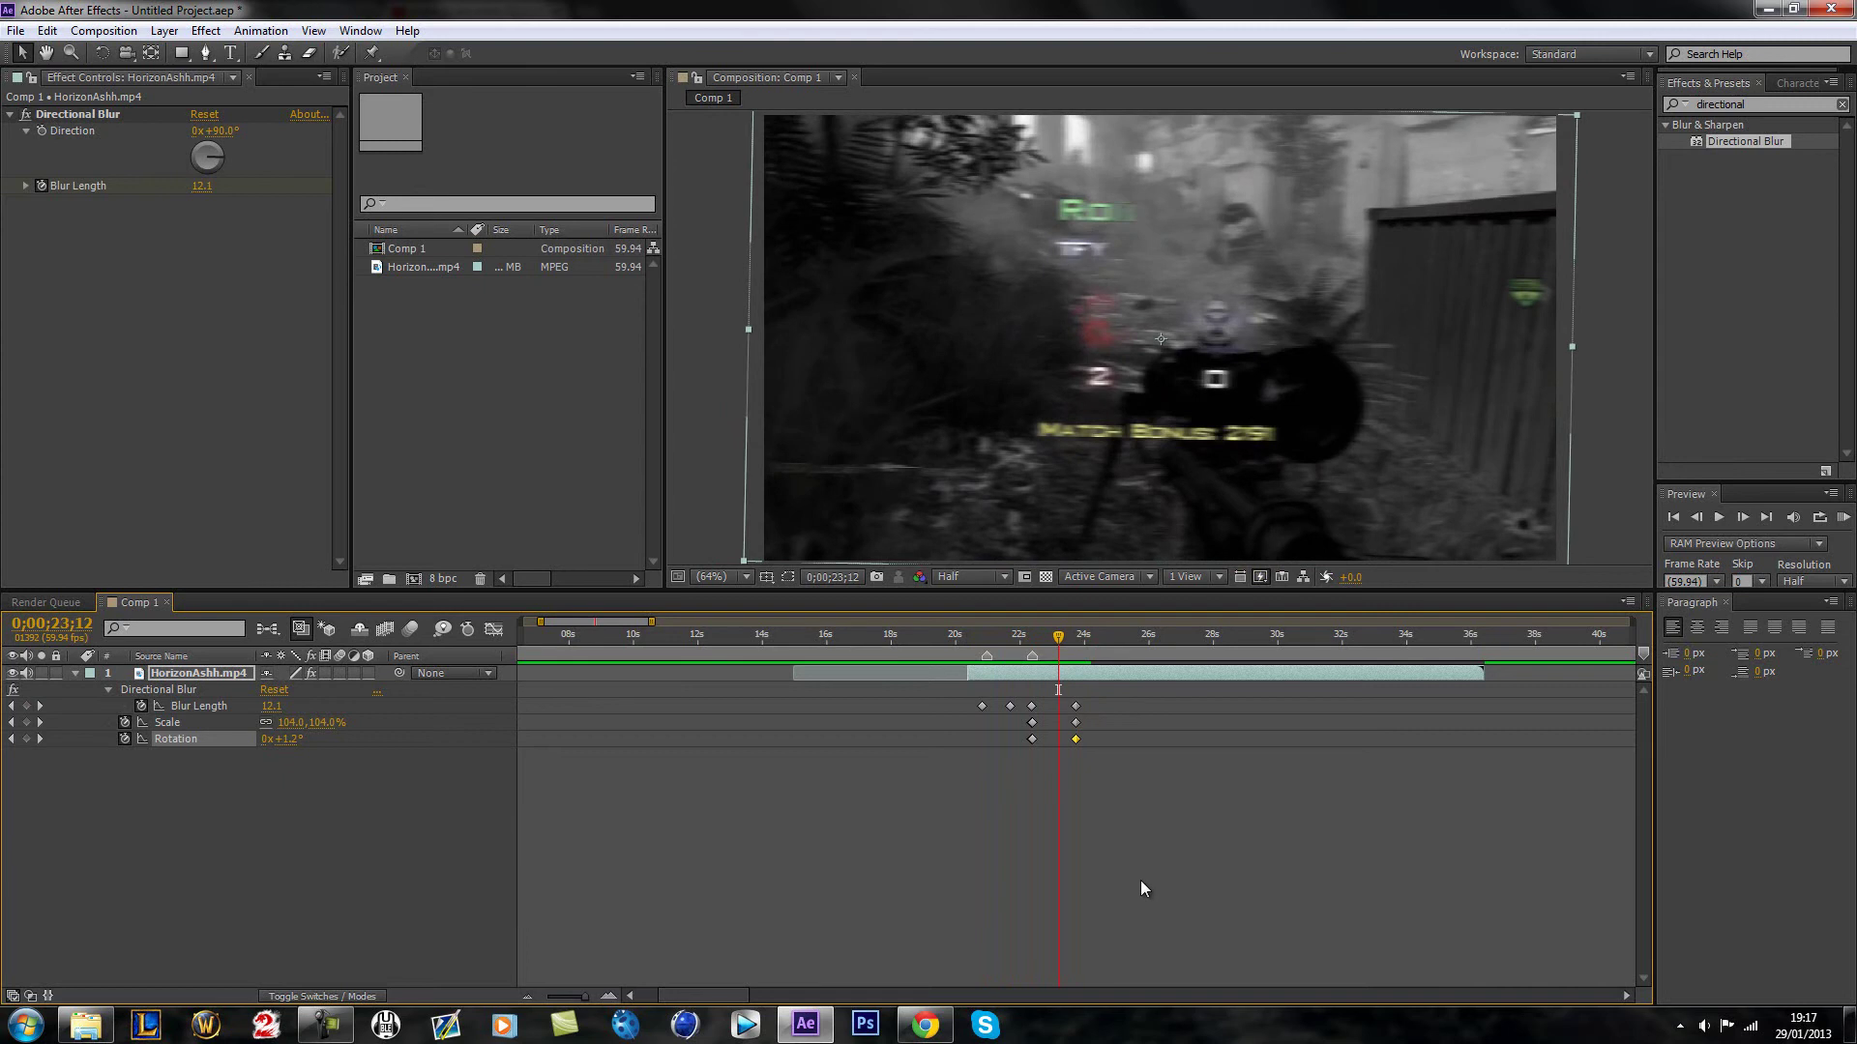